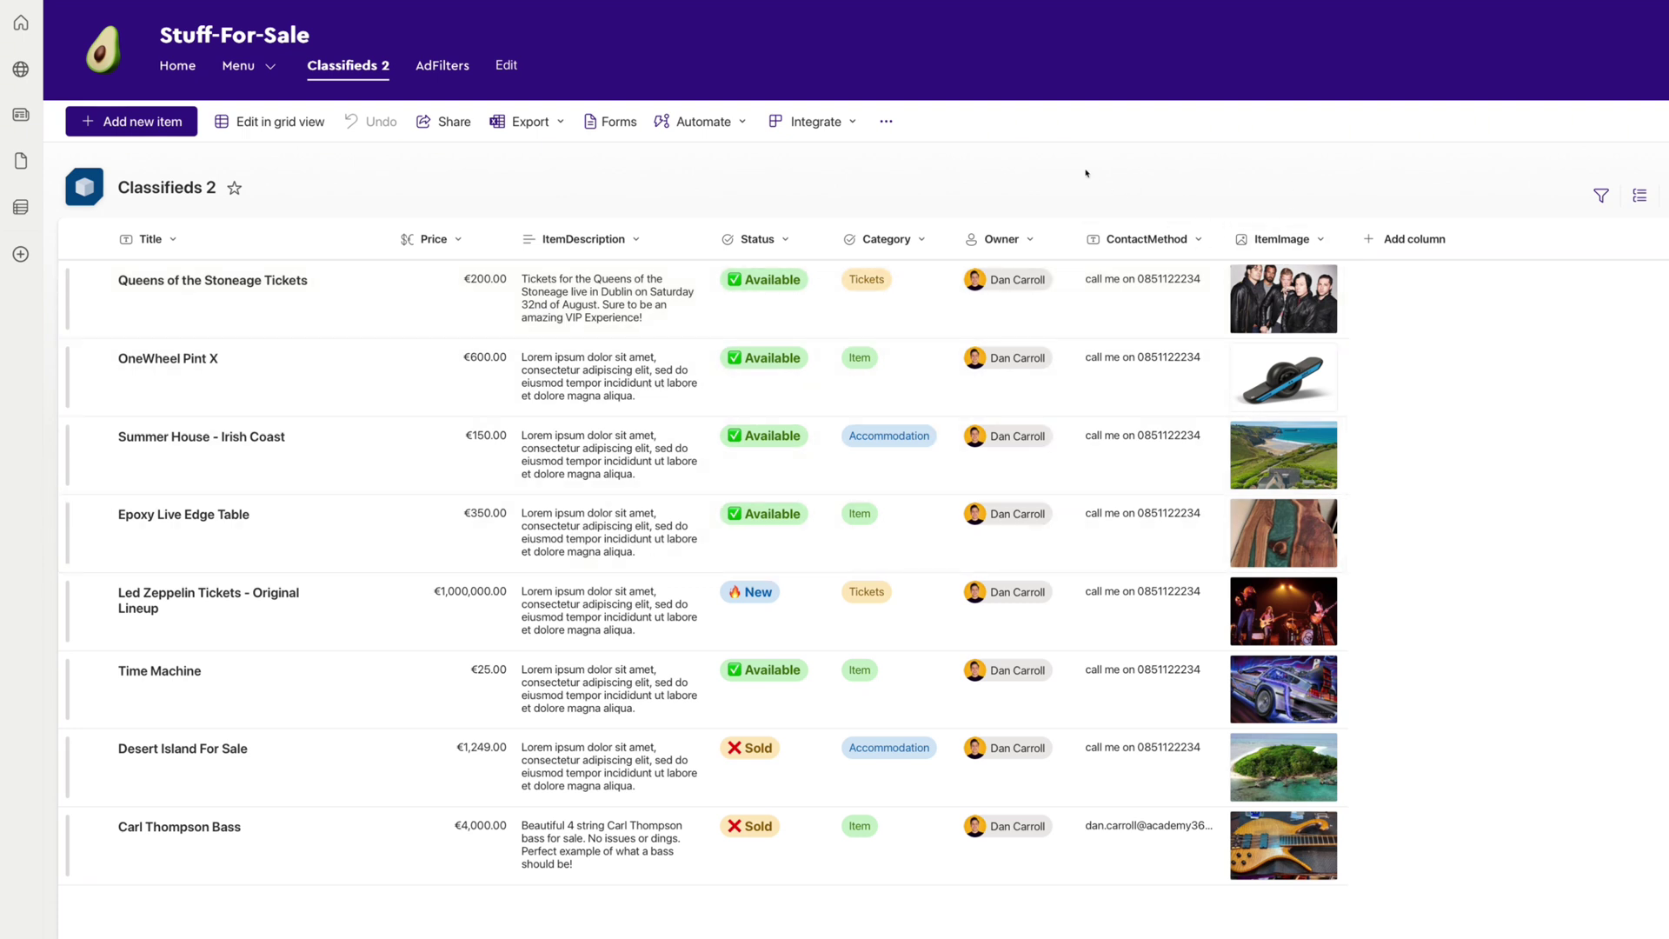
Open the Forms menu from the Classifieds 2 list's command bar.
{"action": "left_click", "coordinate": [612, 126]}
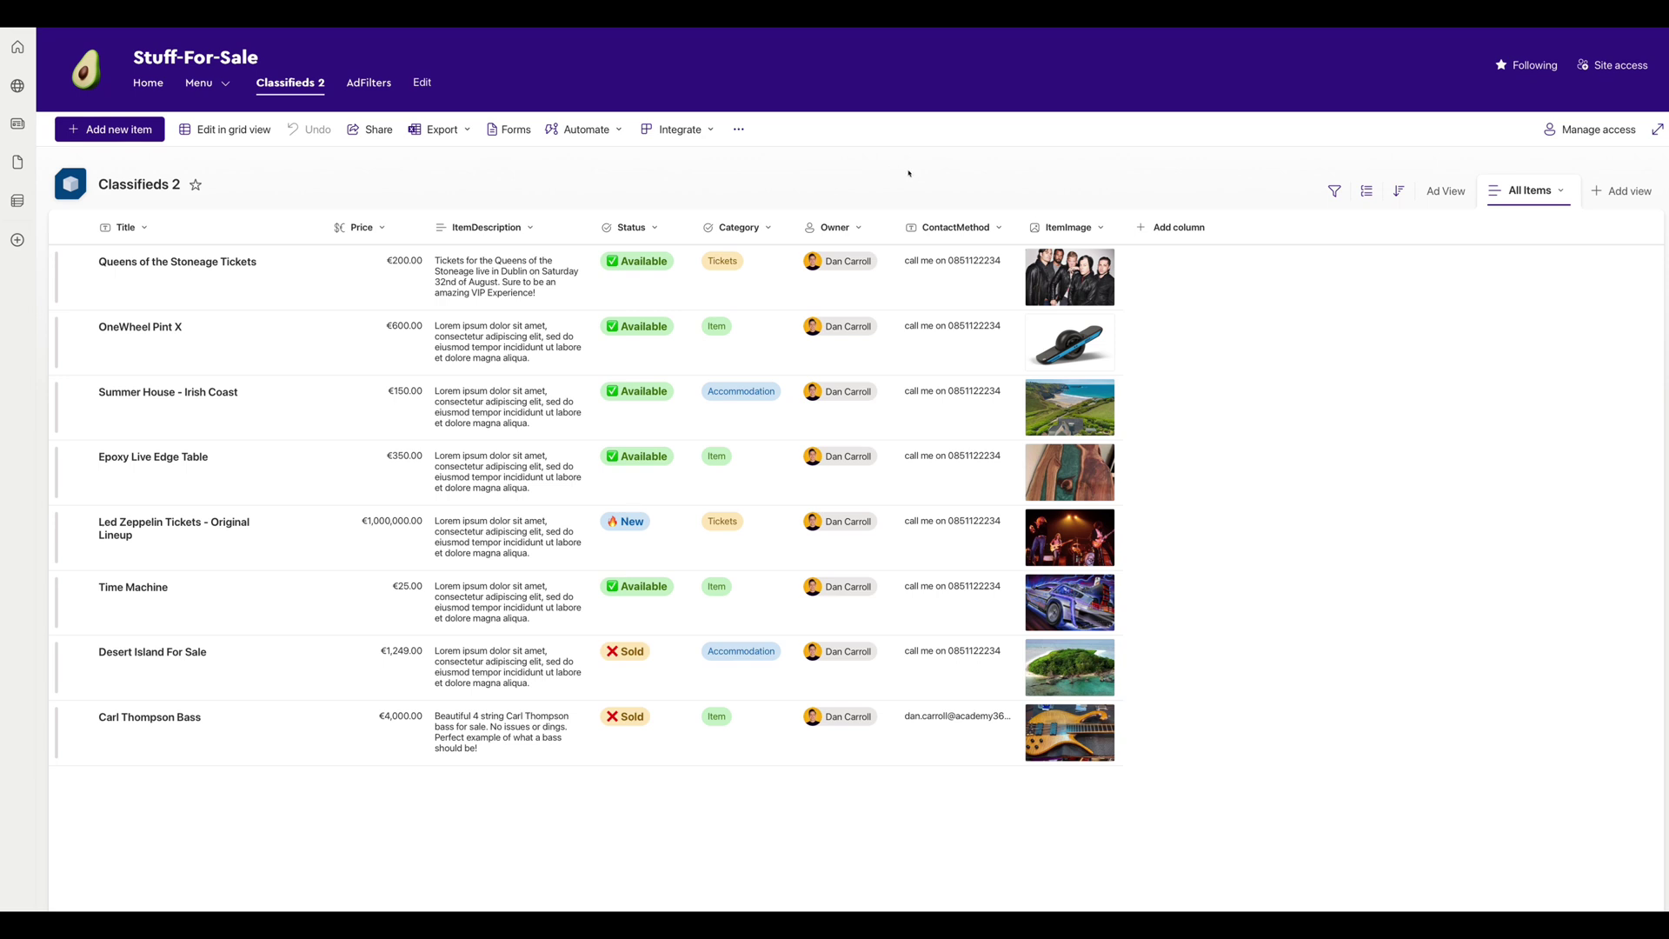
Switch from SharePoint to Microsoft Forms through the Microsoft 365 app launcher.
{"action": "scroll", "coordinate": [909, 173], "scroll_direction": "up", "scroll_amount": 1}
{"action": "left_click", "coordinate": [19, 47]}
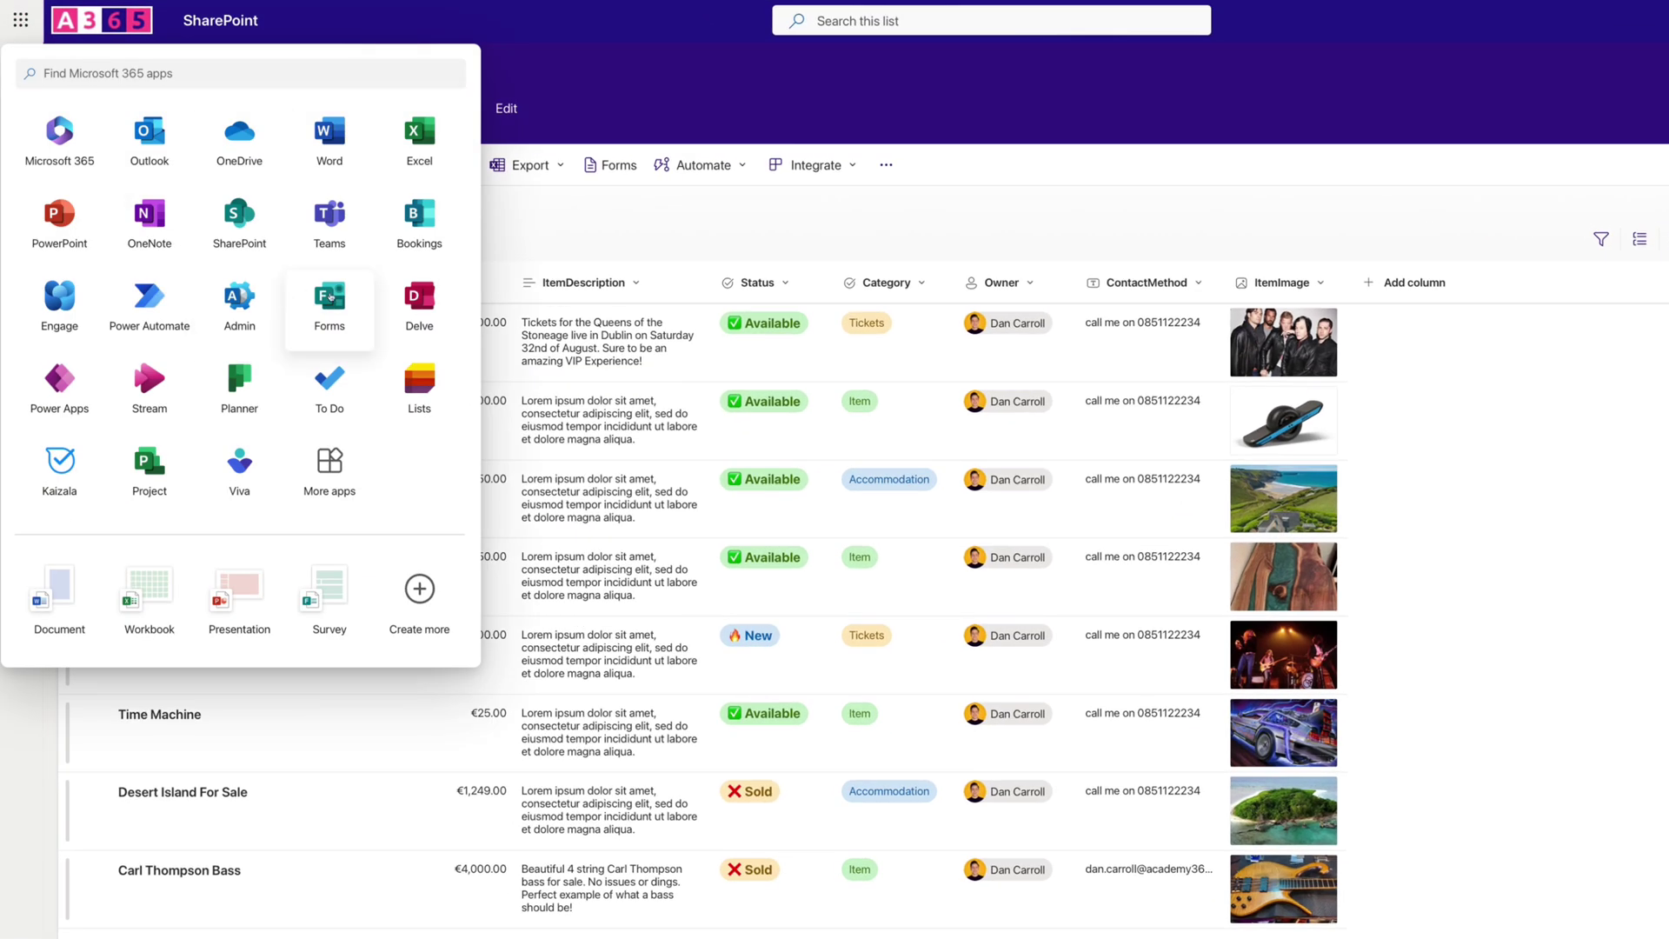
{"action": "left_click", "coordinate": [328, 297]}
Start a blank form titled 'Submit an Ad 2' and paste 'Please complete the following form to submit an Ad' as its description.
{"action": "left_click", "coordinate": [216, 103]}
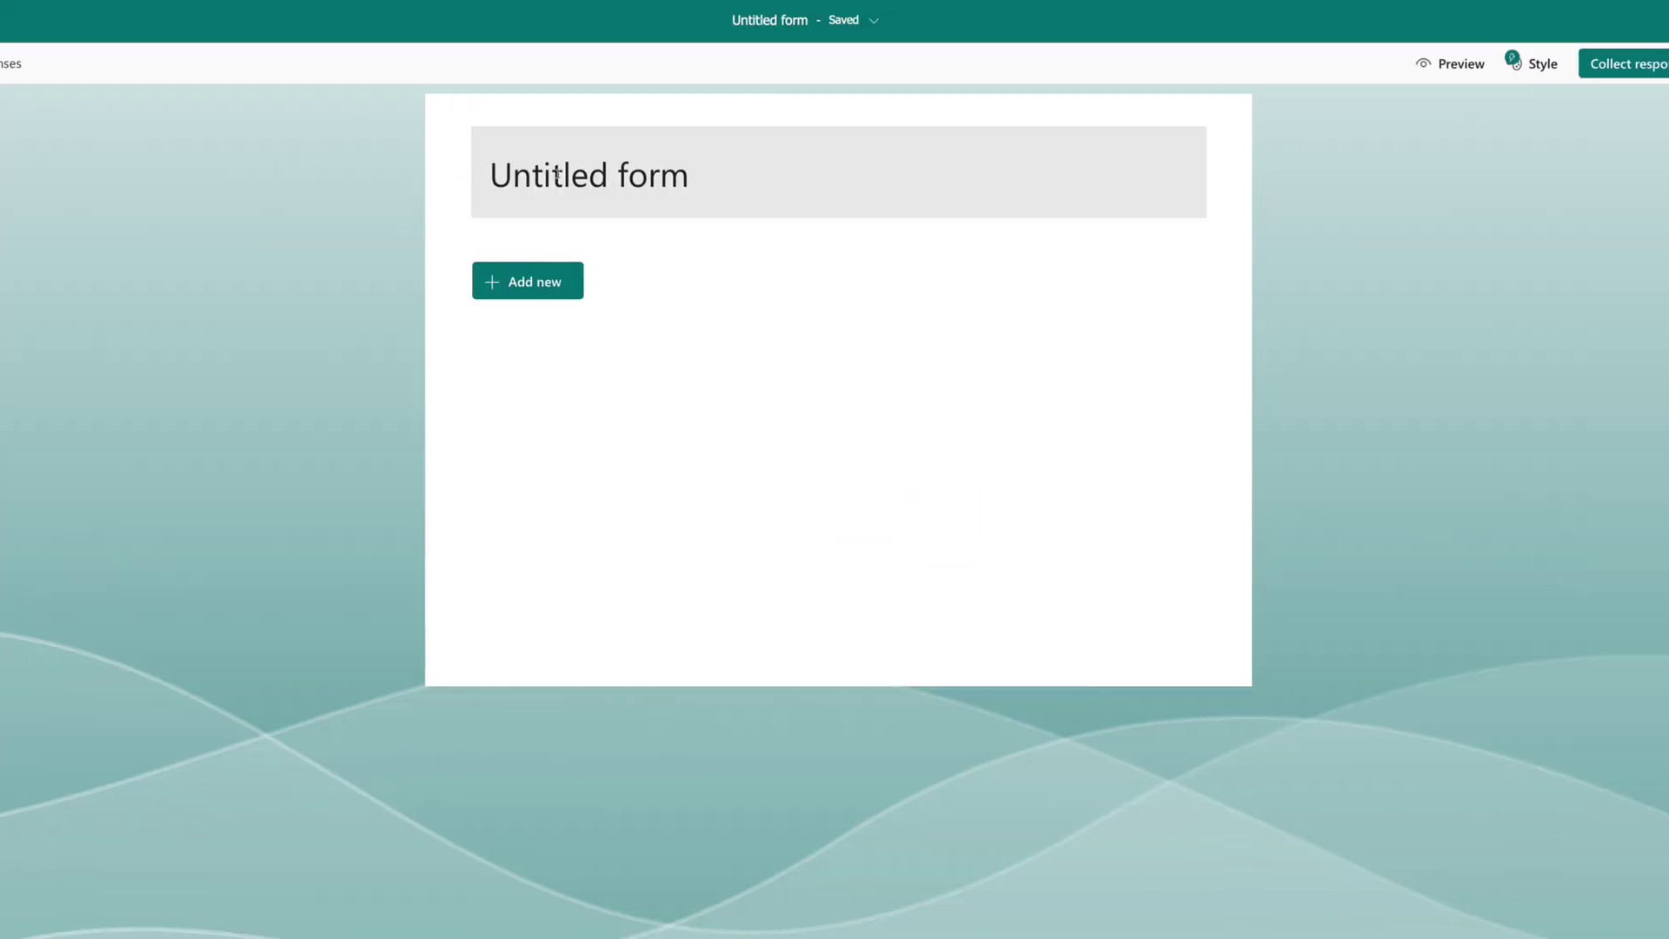
{"action": "left_click", "coordinate": [557, 175]}
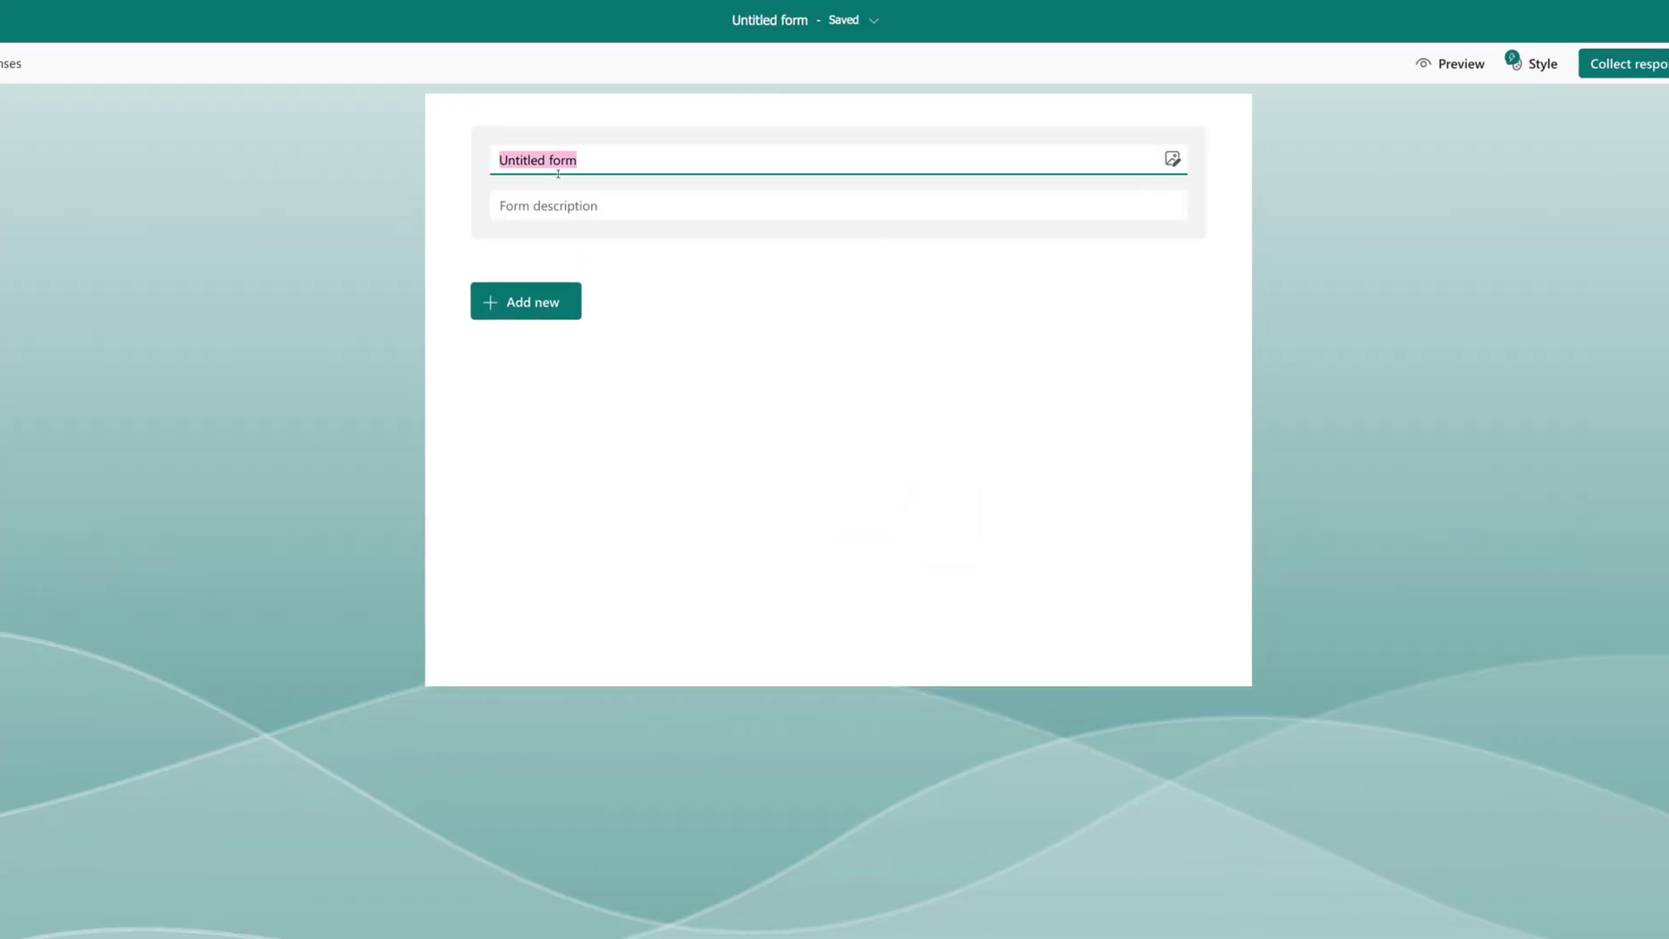
{"action": "type", "text": "Submit an Ad 2"}
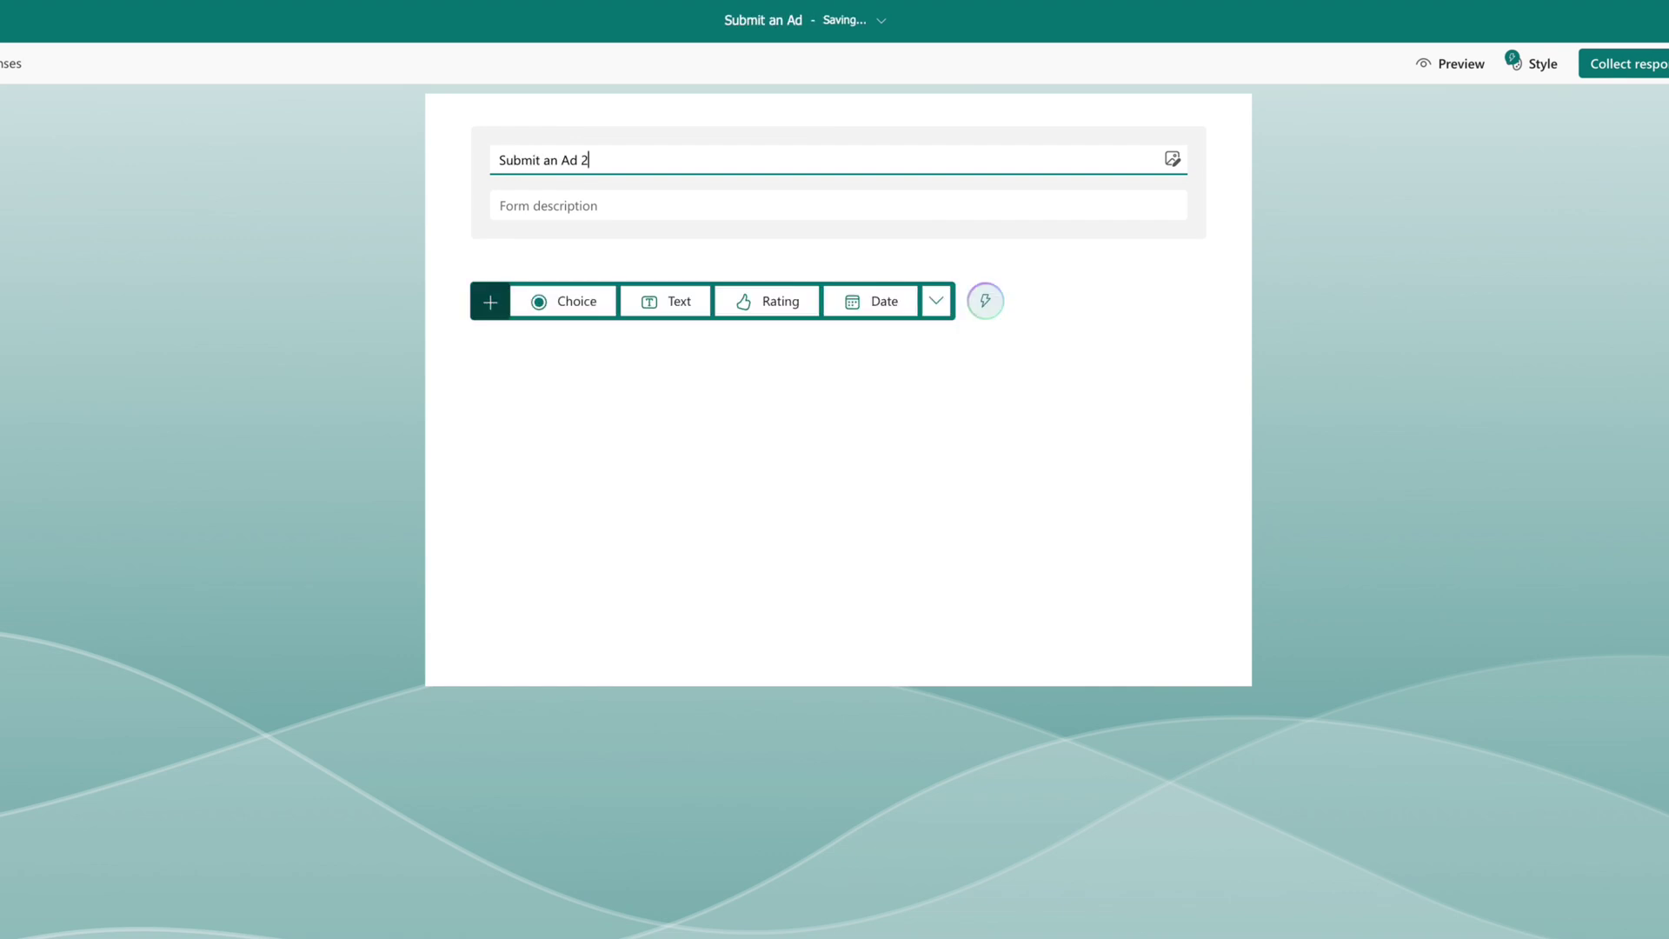
{"action": "left_click", "coordinate": [555, 211]}
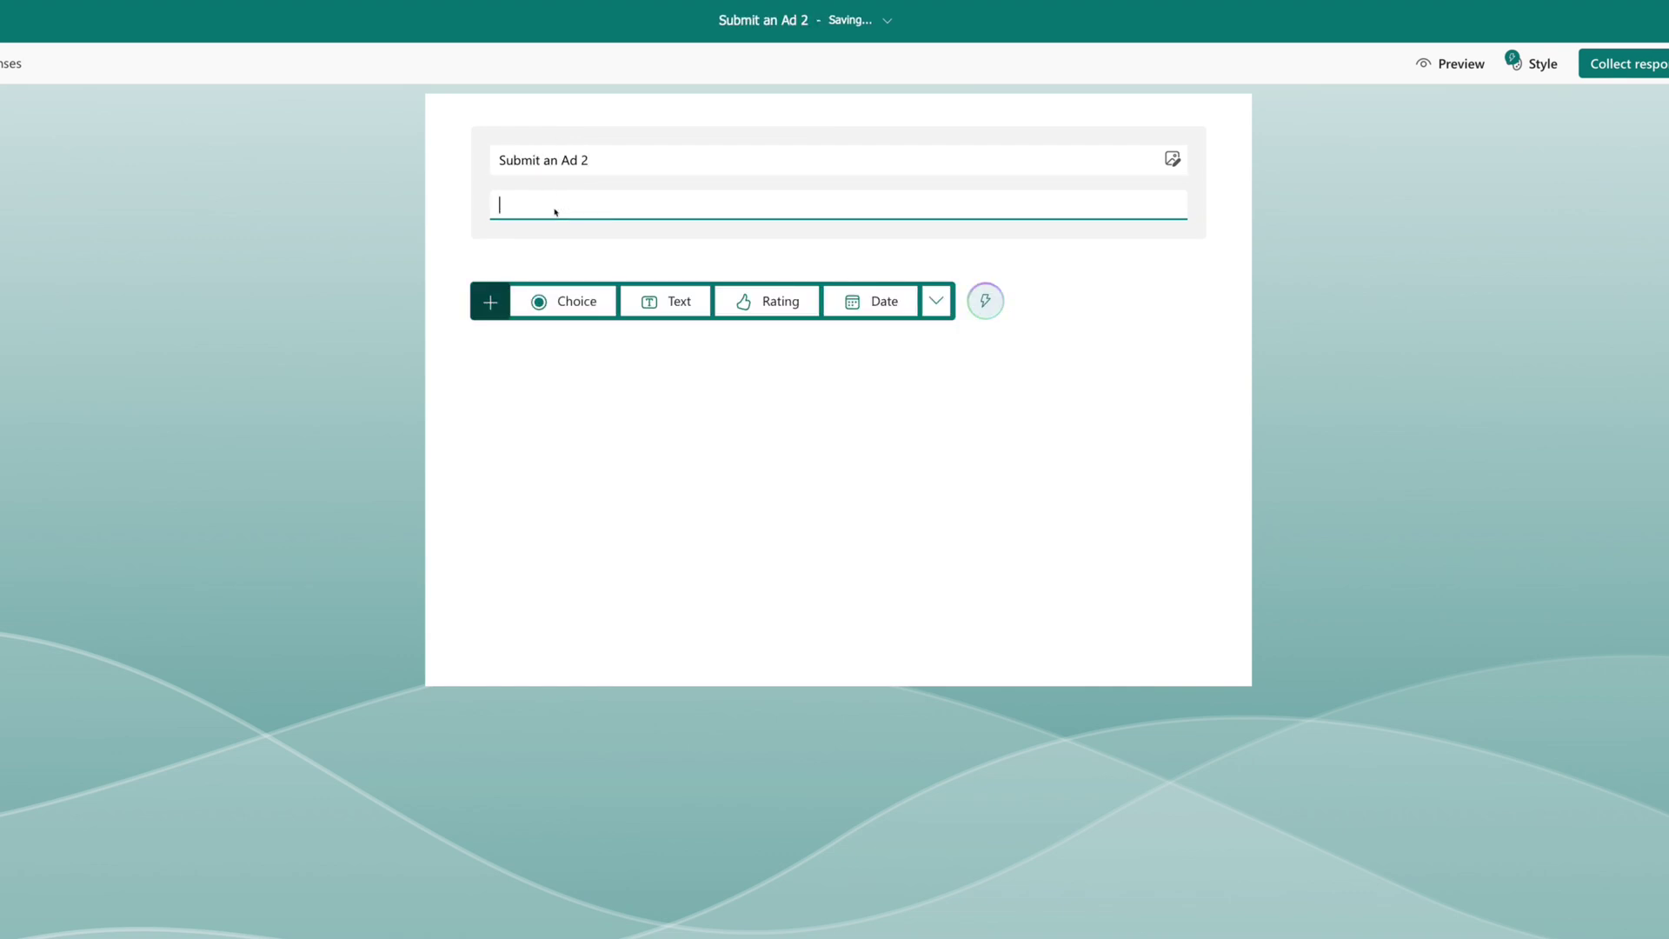
{"action": "type", "text": "Please complete the following form to submit an Ad"}
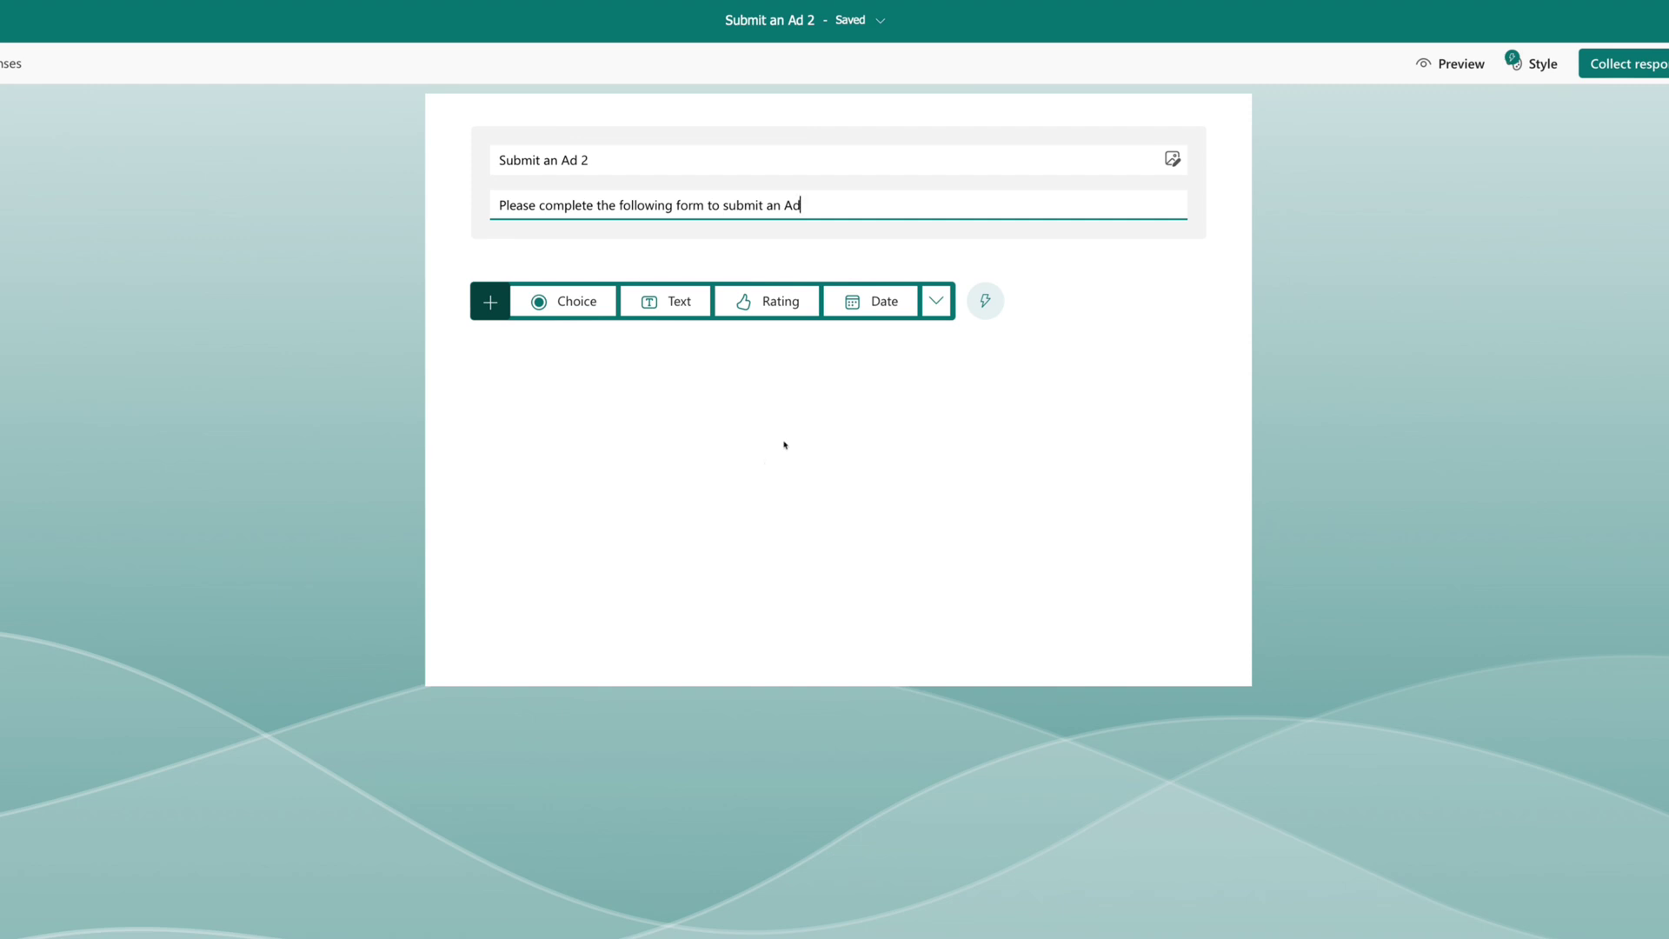
Add a required text question 'Title of your Ad'.
{"action": "left_click", "coordinate": [680, 301]}
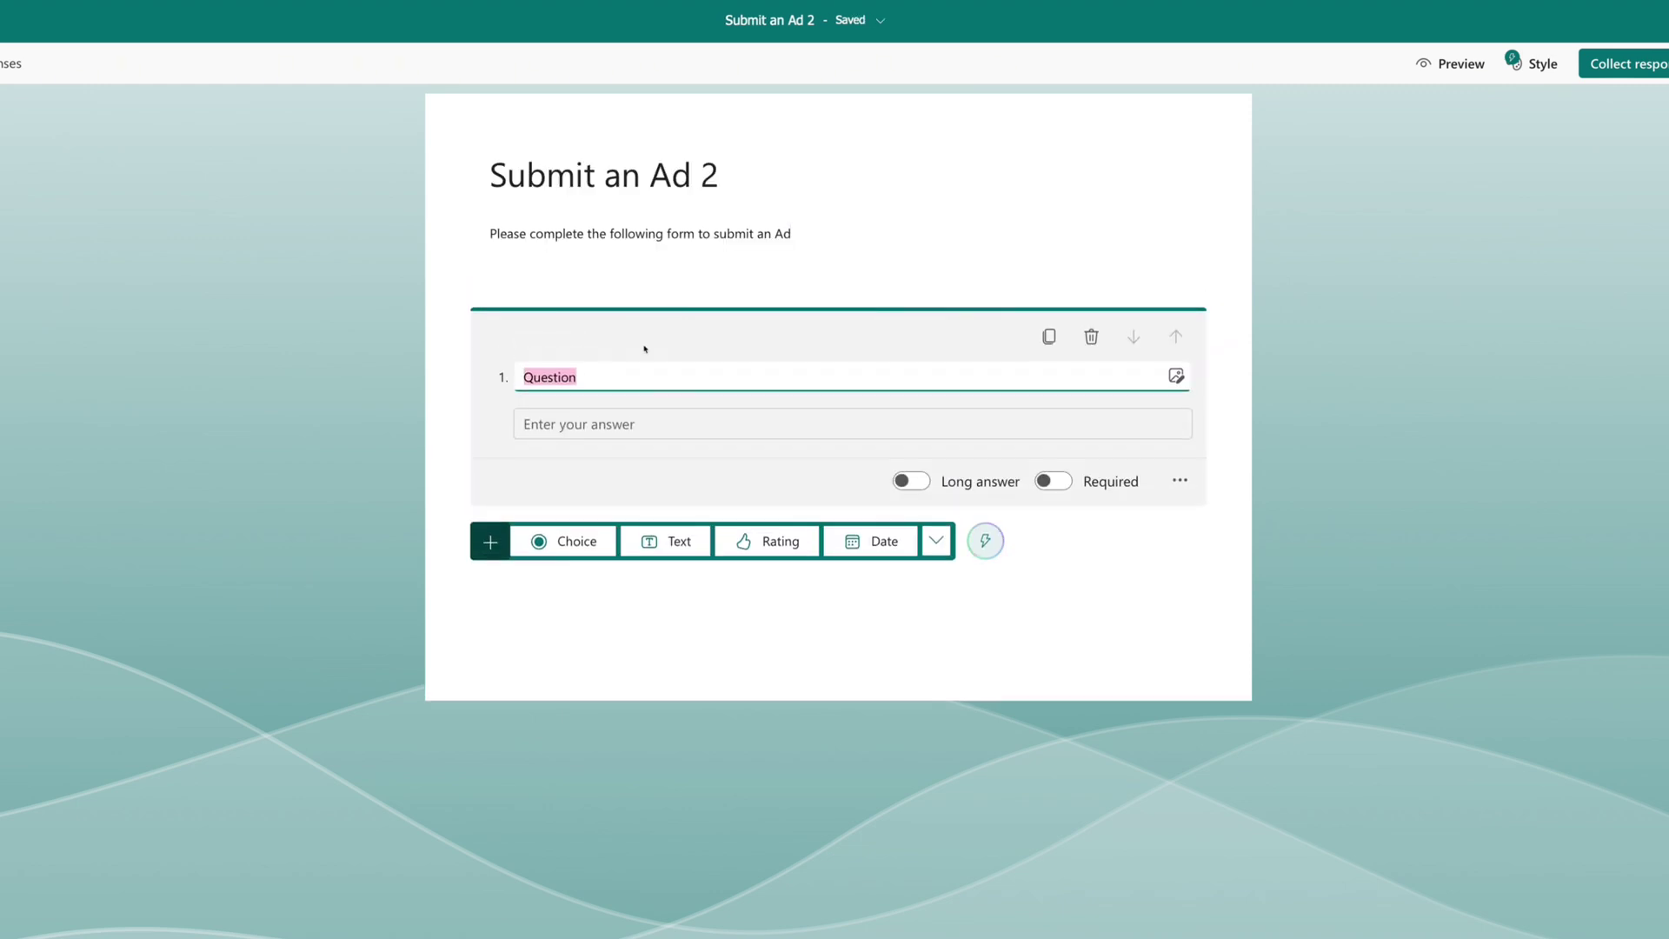
{"action": "type", "text": "Title of your Ad"}
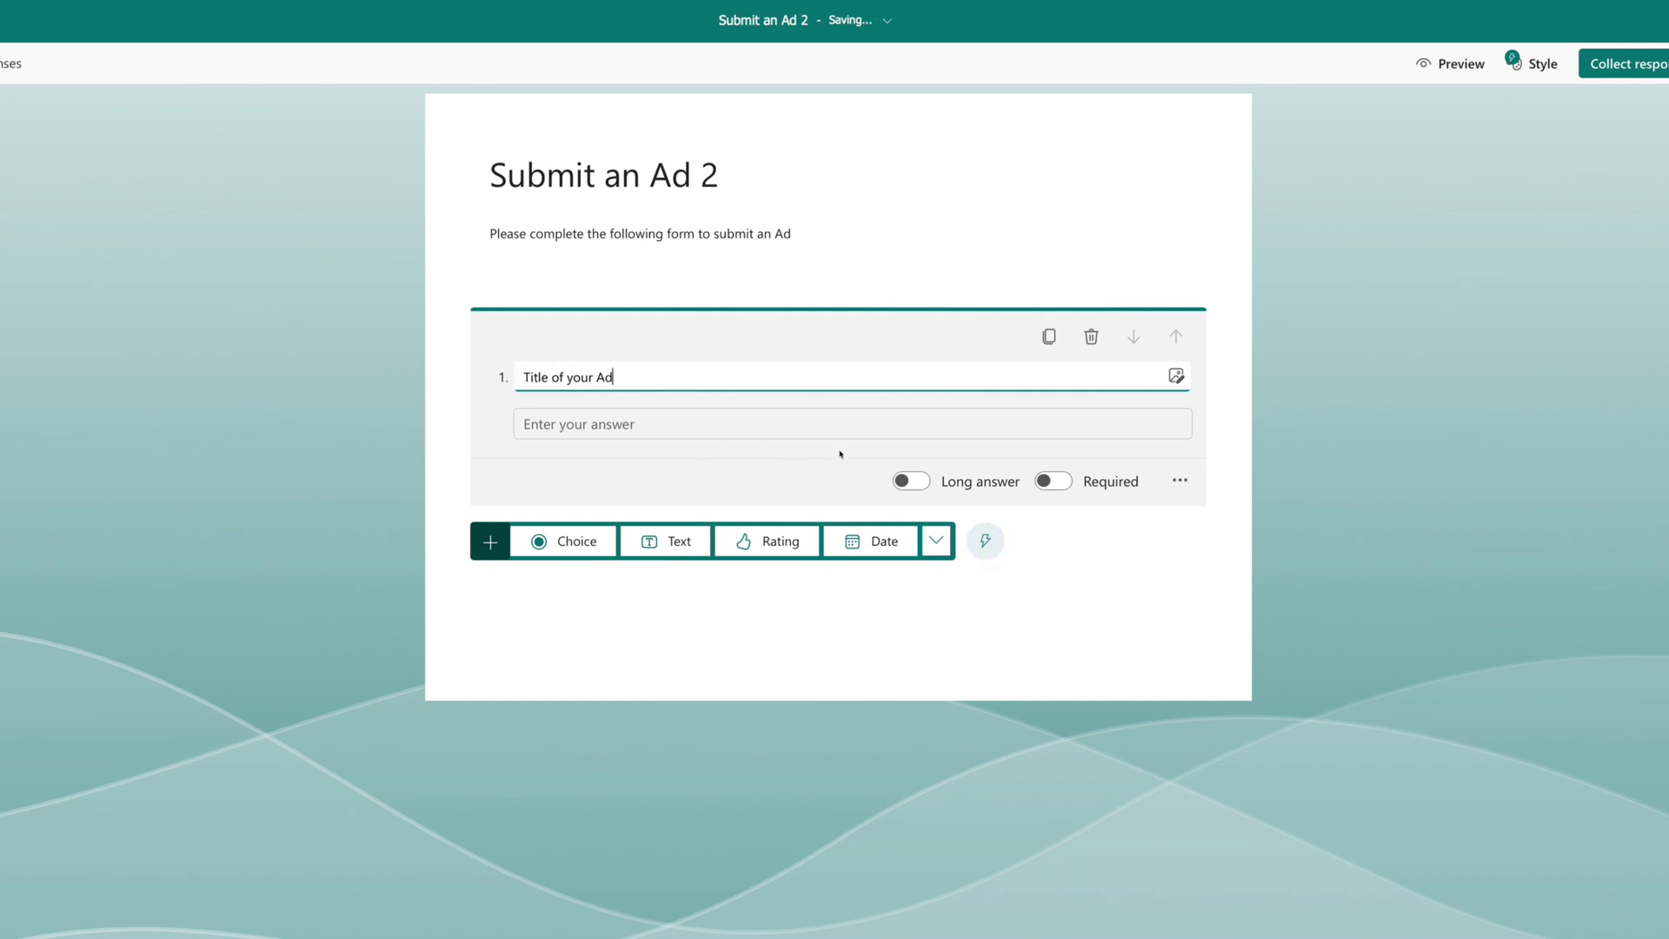
{"action": "left_click", "coordinate": [1054, 482]}
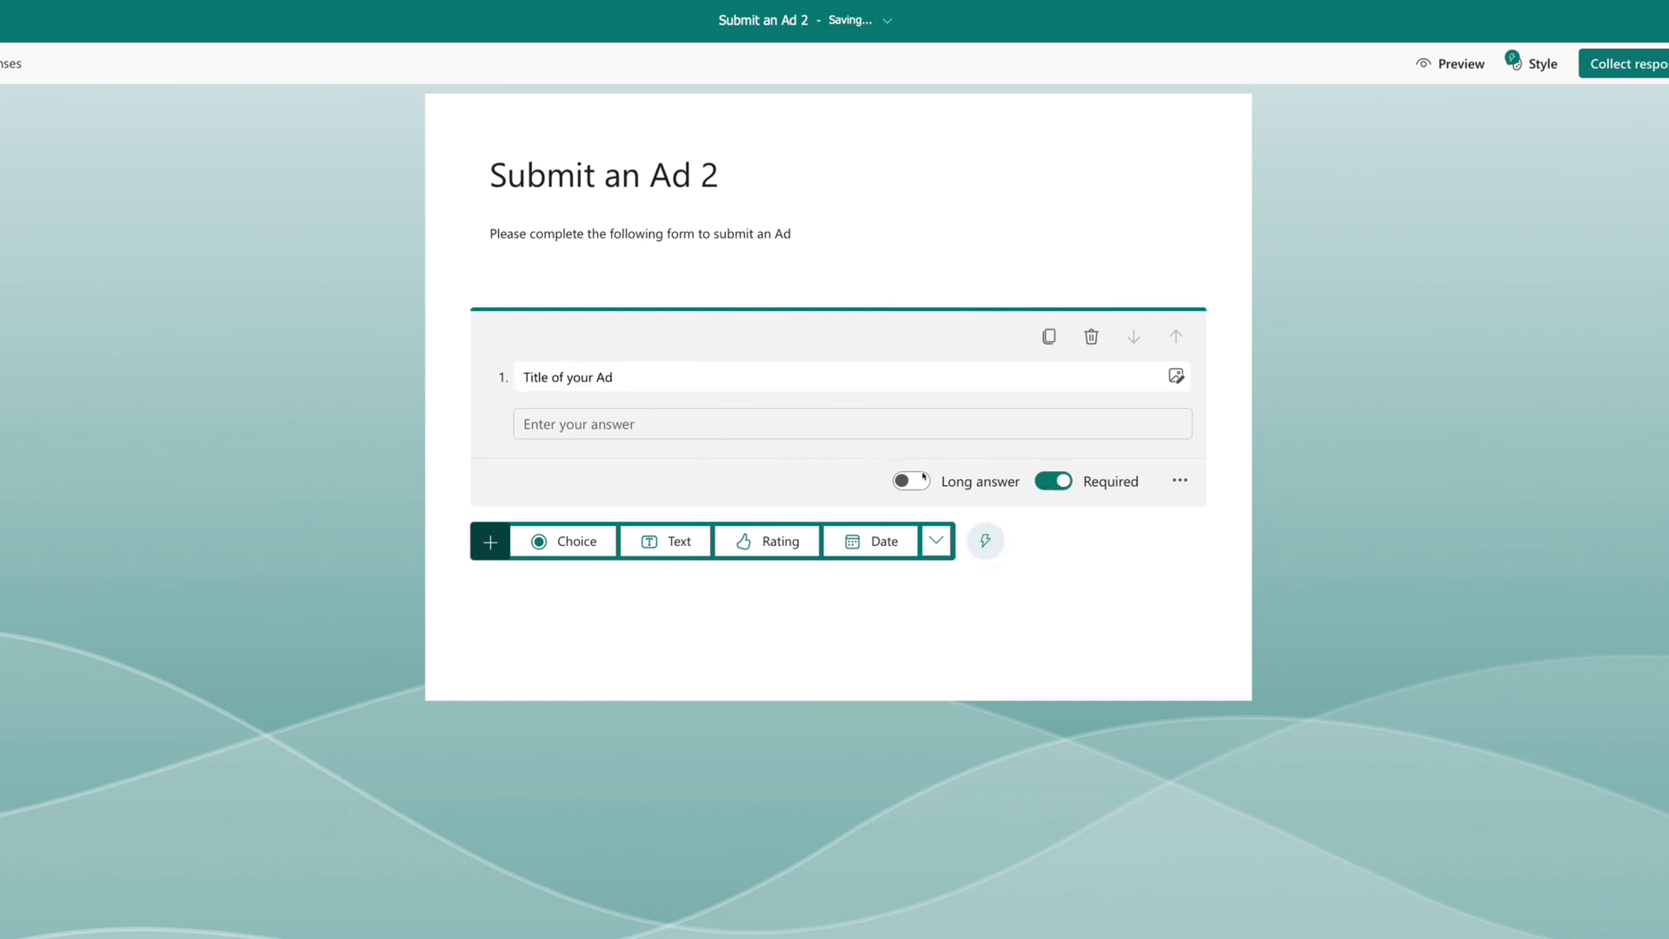
Add a long-answer 'Item Description' question limited to a maximum of 200 characters.
{"action": "left_click", "coordinate": [677, 539]}
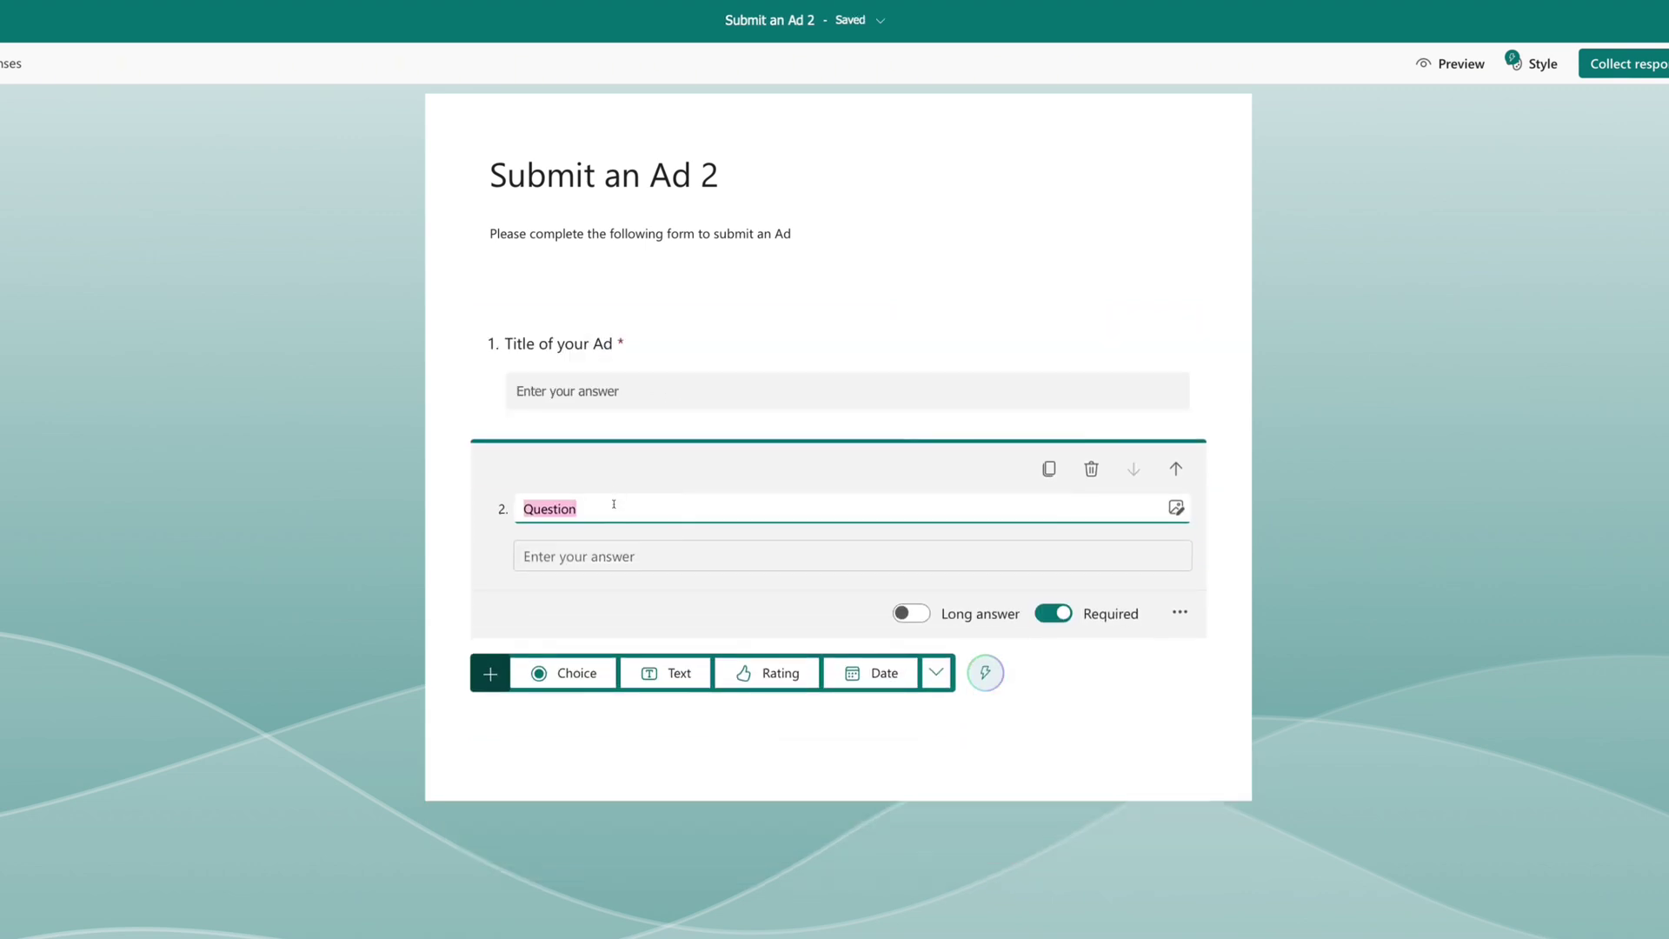
{"action": "type", "text": "Item Description"}
{"action": "left_click", "coordinate": [921, 617]}
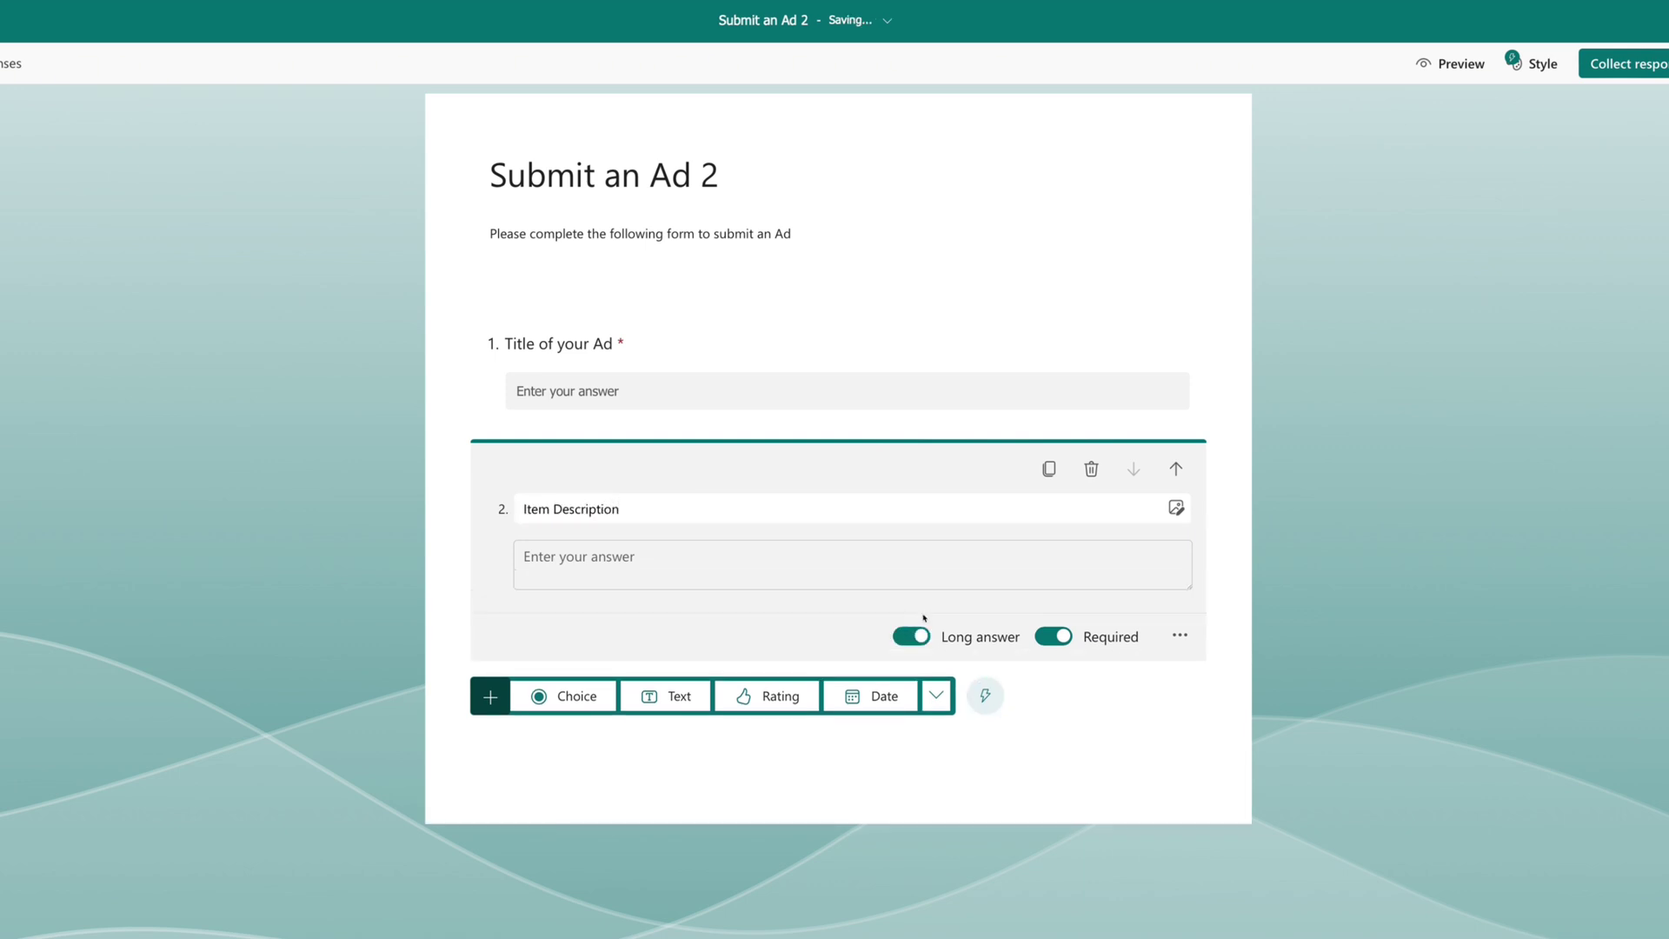
{"action": "left_click", "coordinate": [1180, 637]}
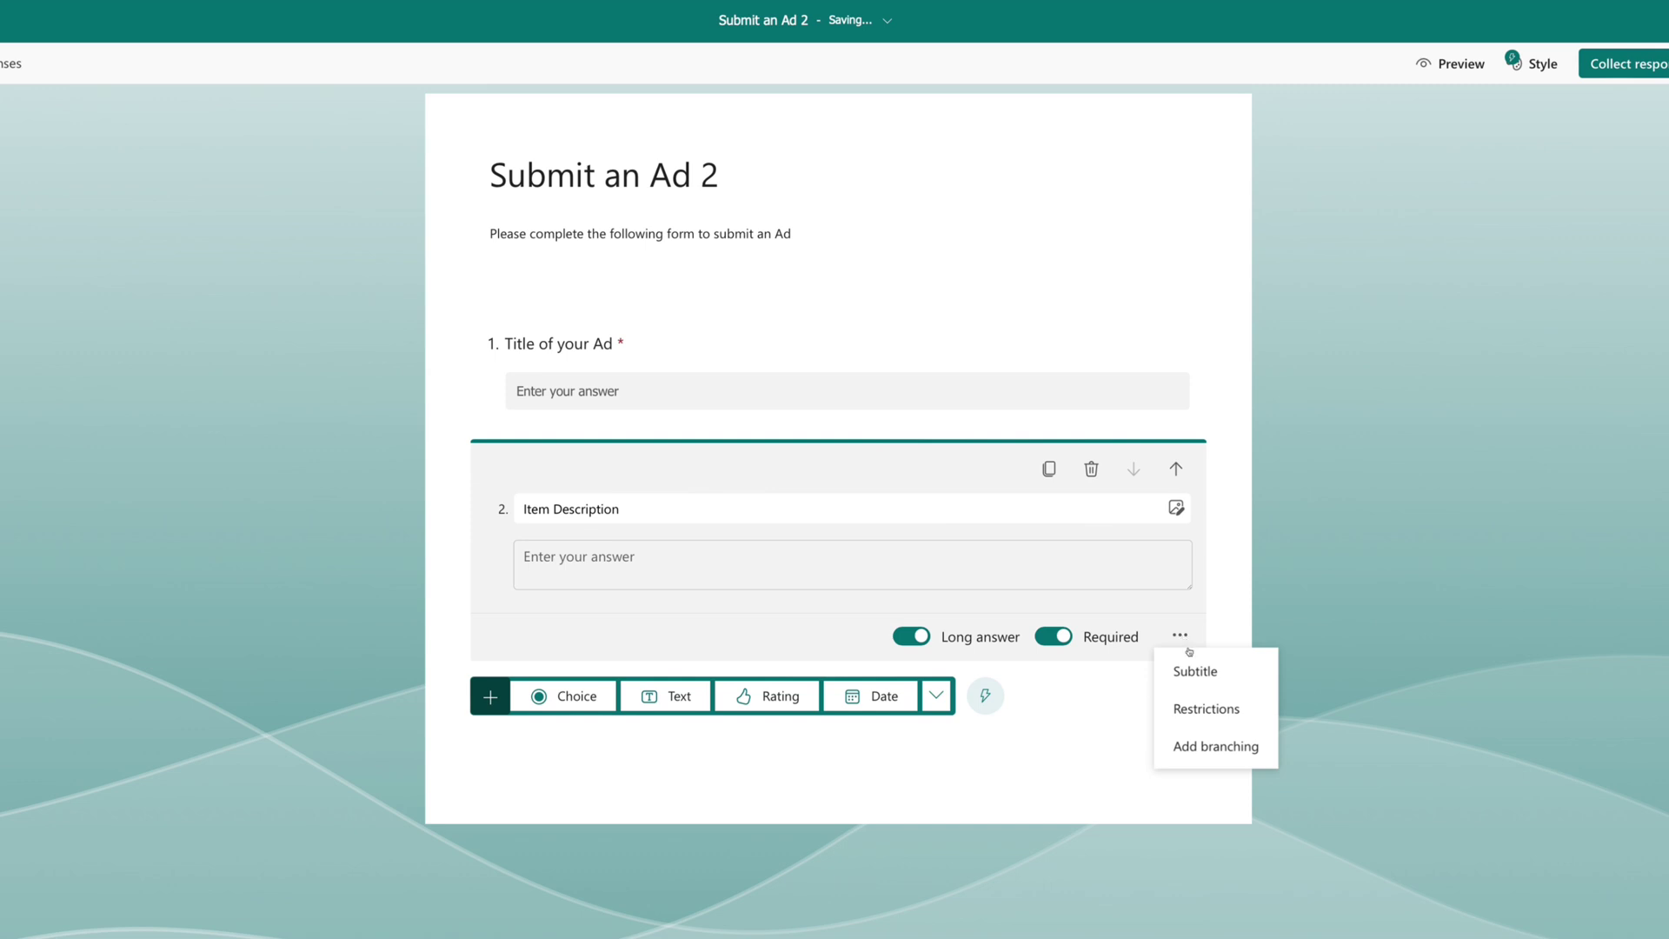
{"action": "left_click", "coordinate": [1196, 709]}
{"action": "left_click", "coordinate": [746, 645]}
{"action": "left_click", "coordinate": [744, 750]}
{"action": "key", "text": "Tab"}
{"action": "key", "text": "Down"}
{"action": "left_click", "coordinate": [1005, 641]}
{"action": "type", "text": "200"}
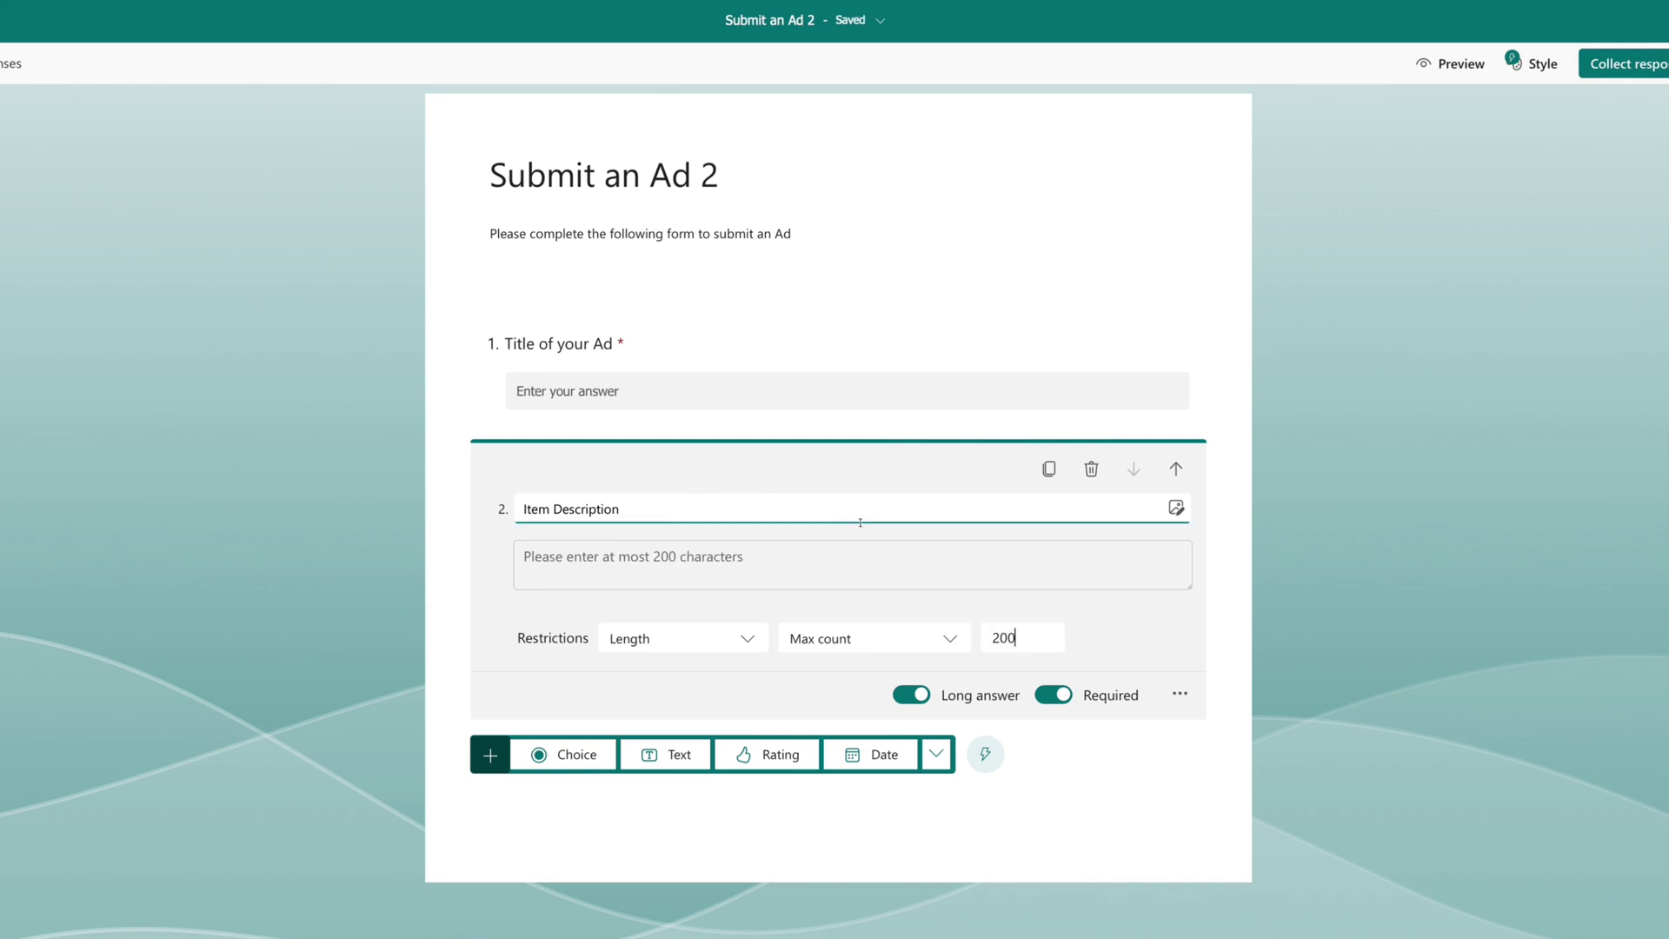
Add a 'Price' text question restricted to numbers.
{"action": "left_click", "coordinate": [670, 757]}
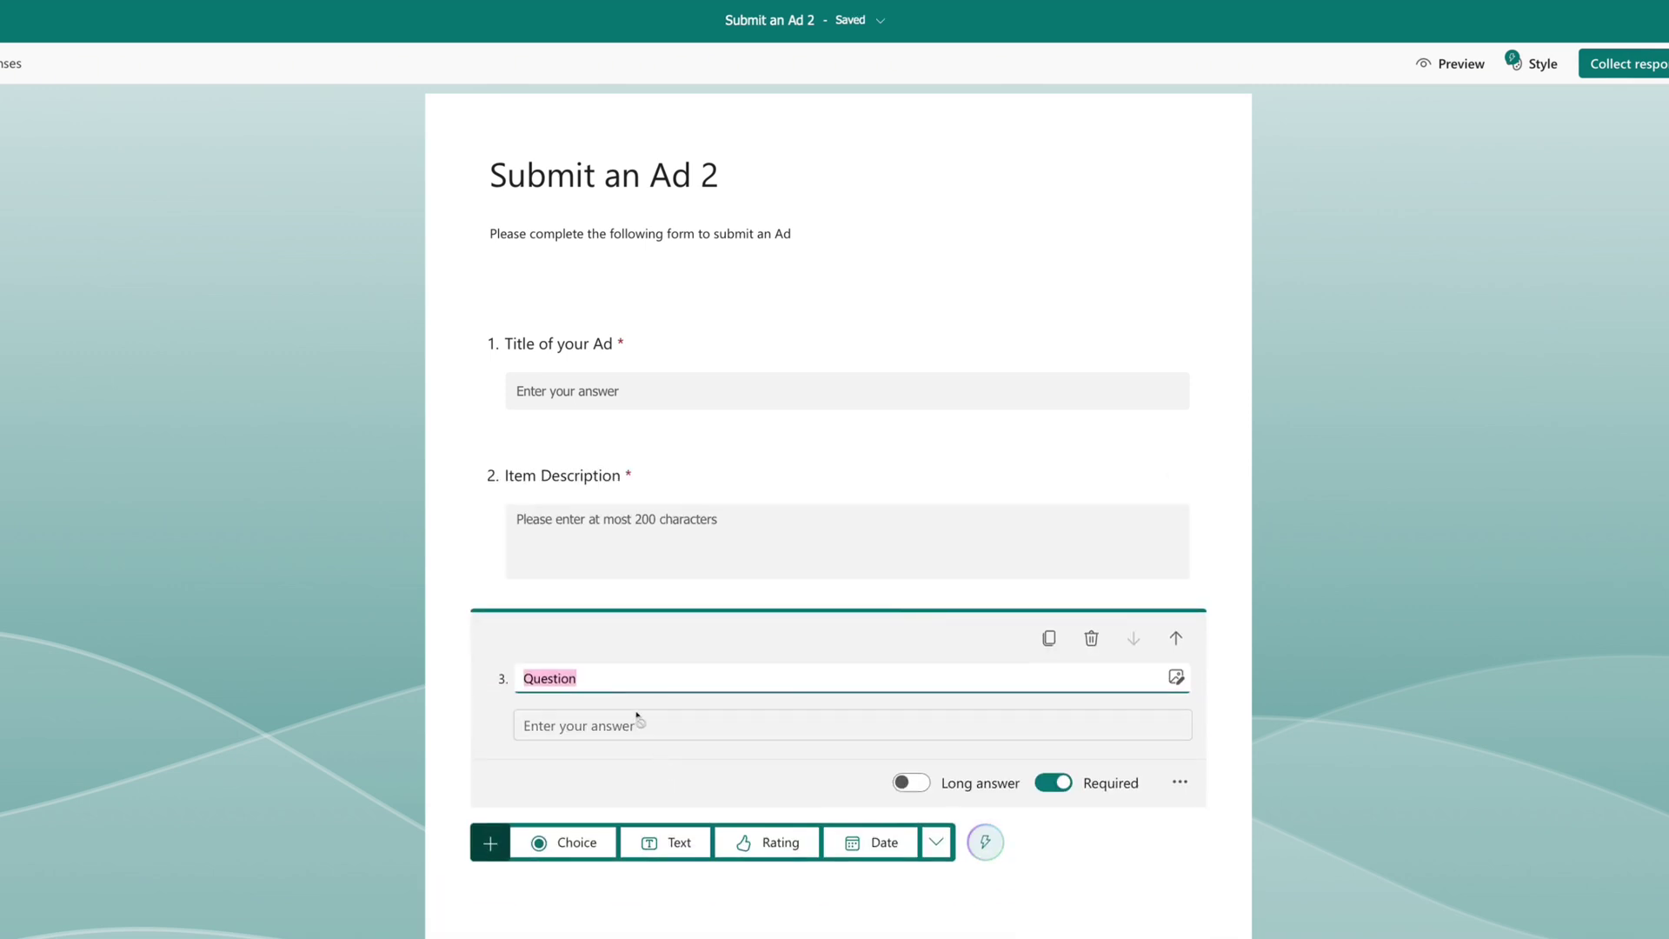
{"action": "type", "text": "Price"}
{"action": "left_click", "coordinate": [1180, 781]}
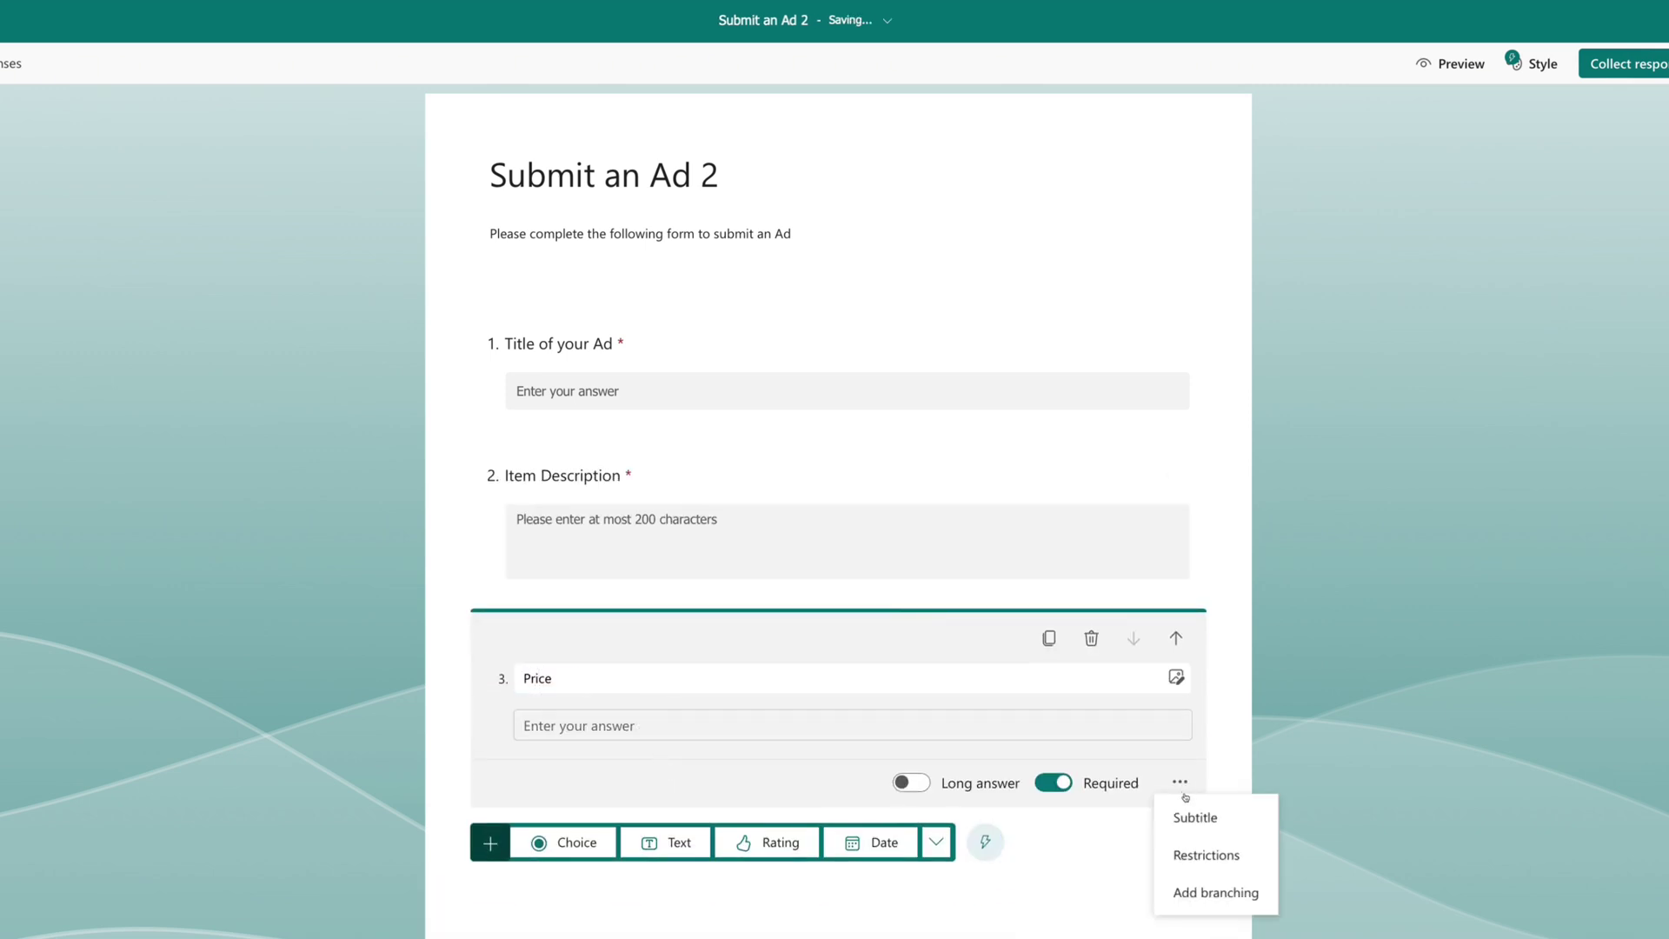
{"action": "left_click", "coordinate": [1202, 857]}
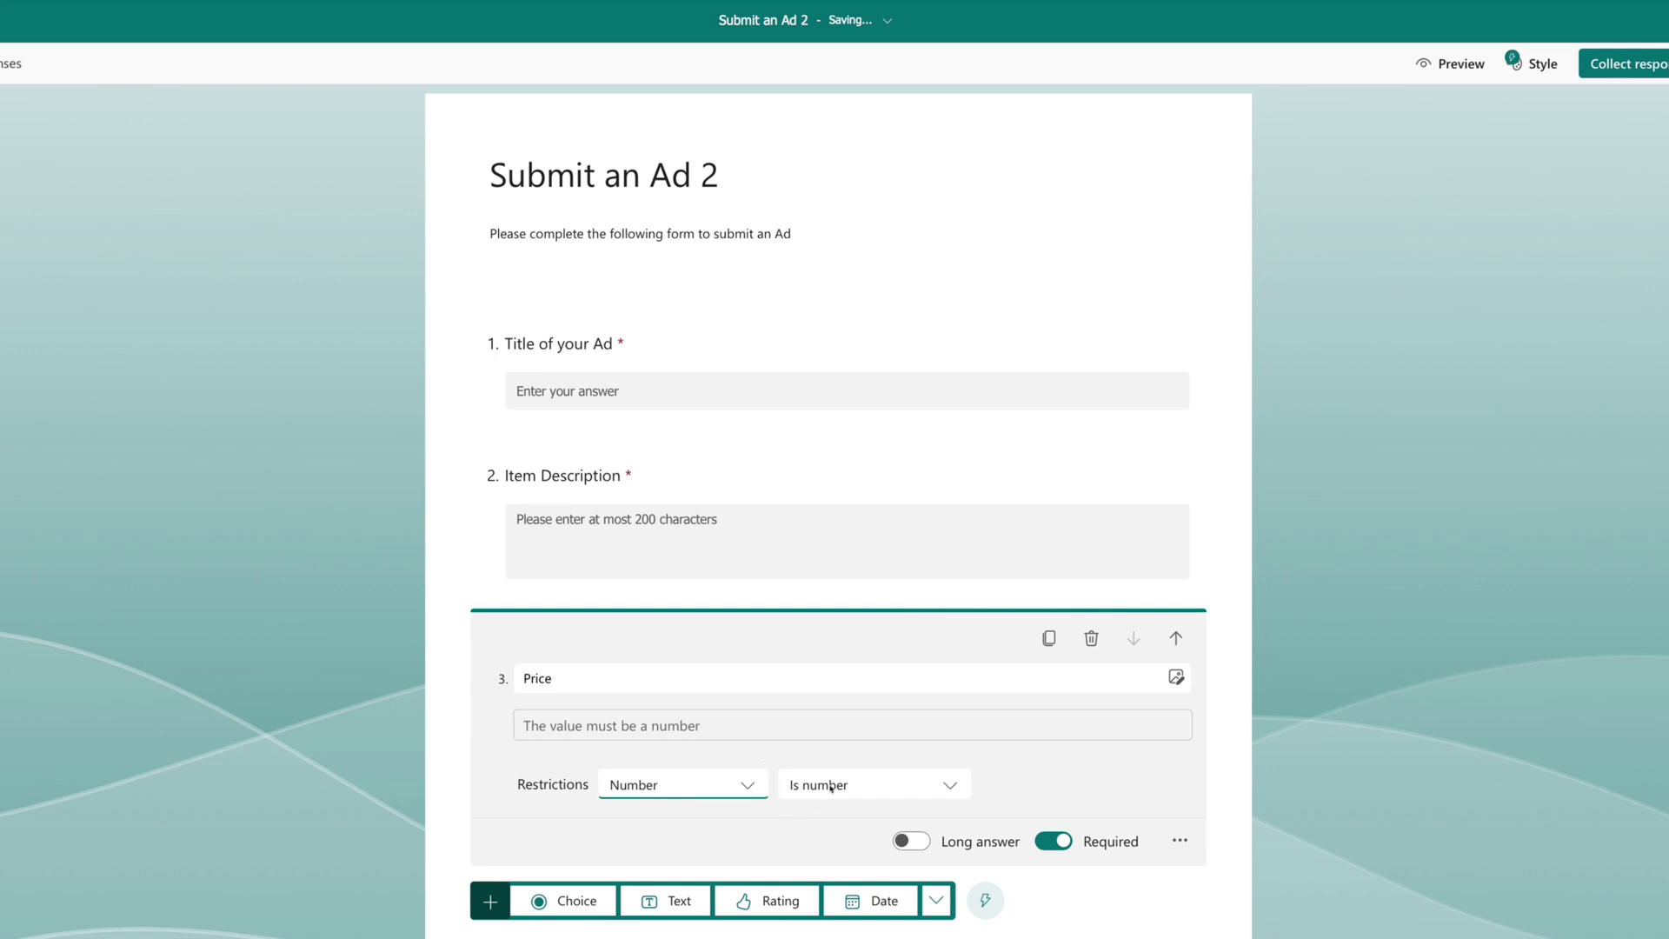
{"action": "scroll", "coordinate": [777, 773], "scroll_direction": "down", "scroll_amount": 1}
Add a 'Category' choice question with options Item, Tickets and Accommodation.
{"action": "left_click", "coordinate": [566, 901]}
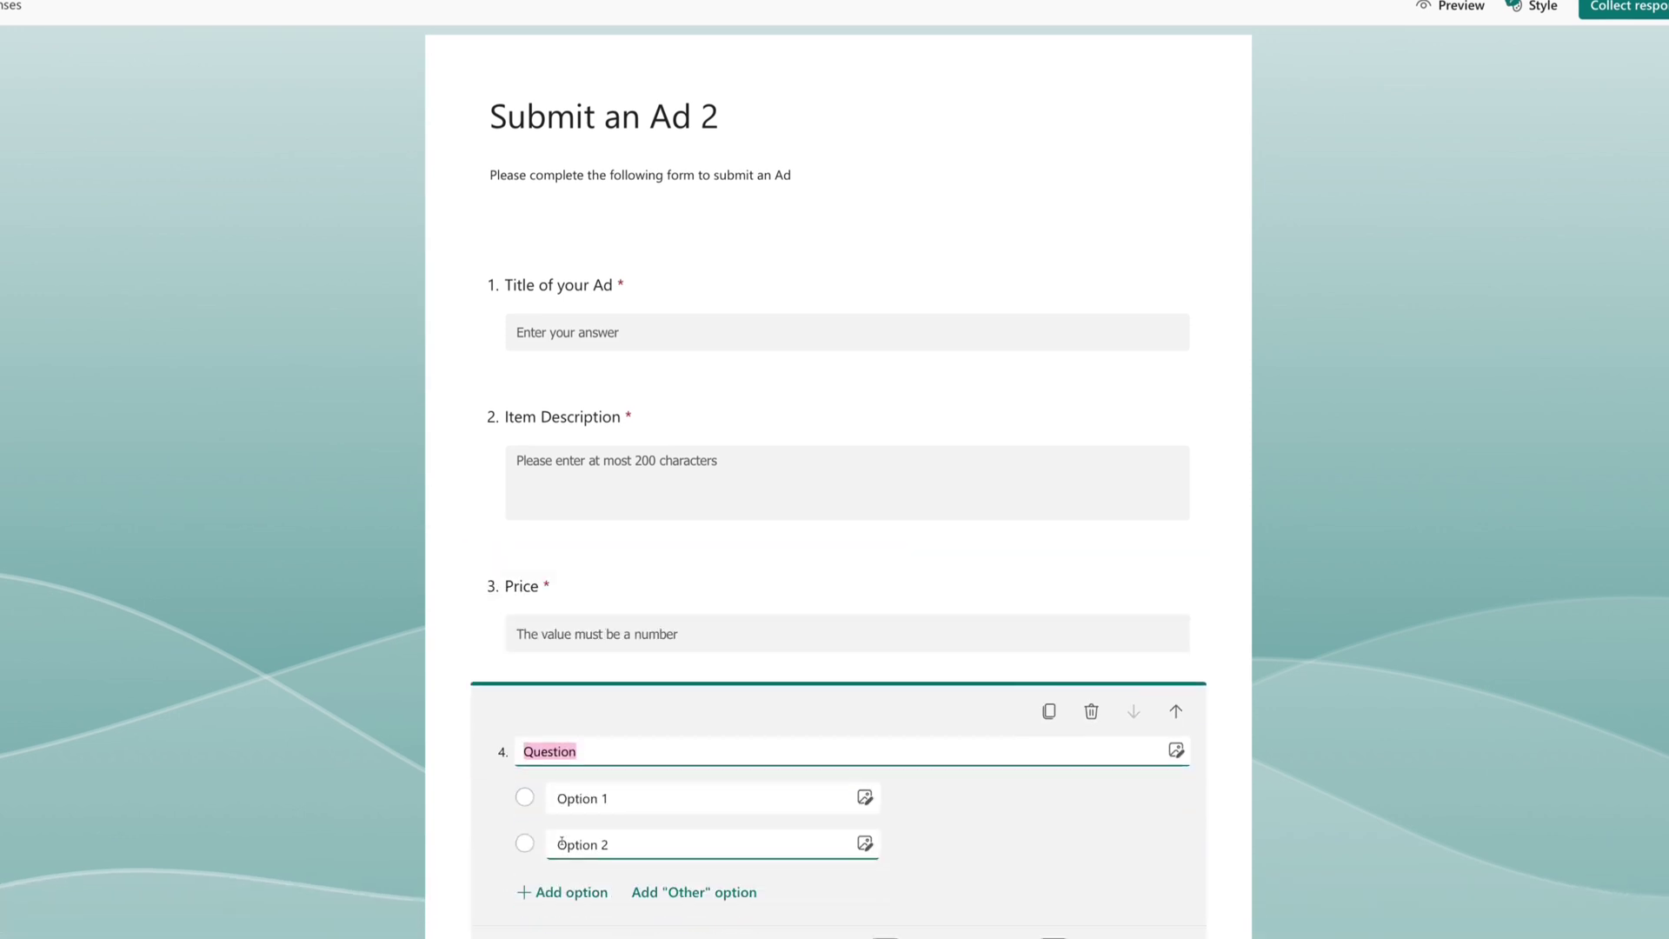
{"action": "type", "text": "Category"}
{"action": "left_click", "coordinate": [593, 800]}
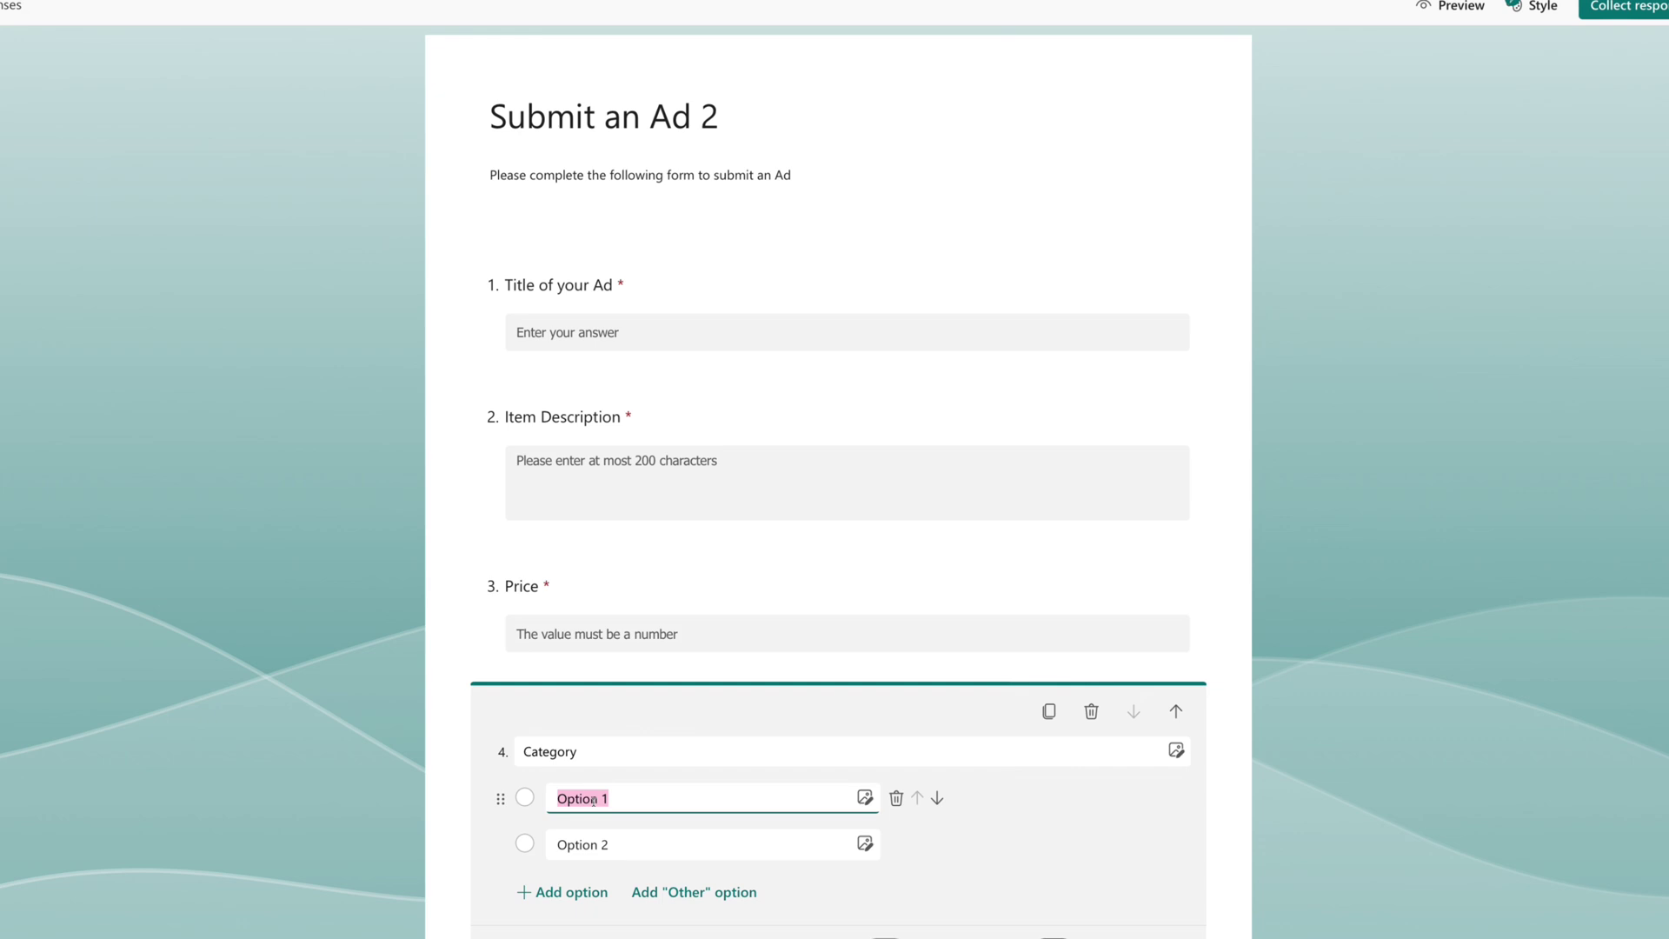
{"action": "type", "text": "Item"}
{"action": "key", "text": "Return"}
{"action": "type", "text": "Tickets"}
{"action": "key", "text": "Return"}
{"action": "type", "text": "Accommodation"}
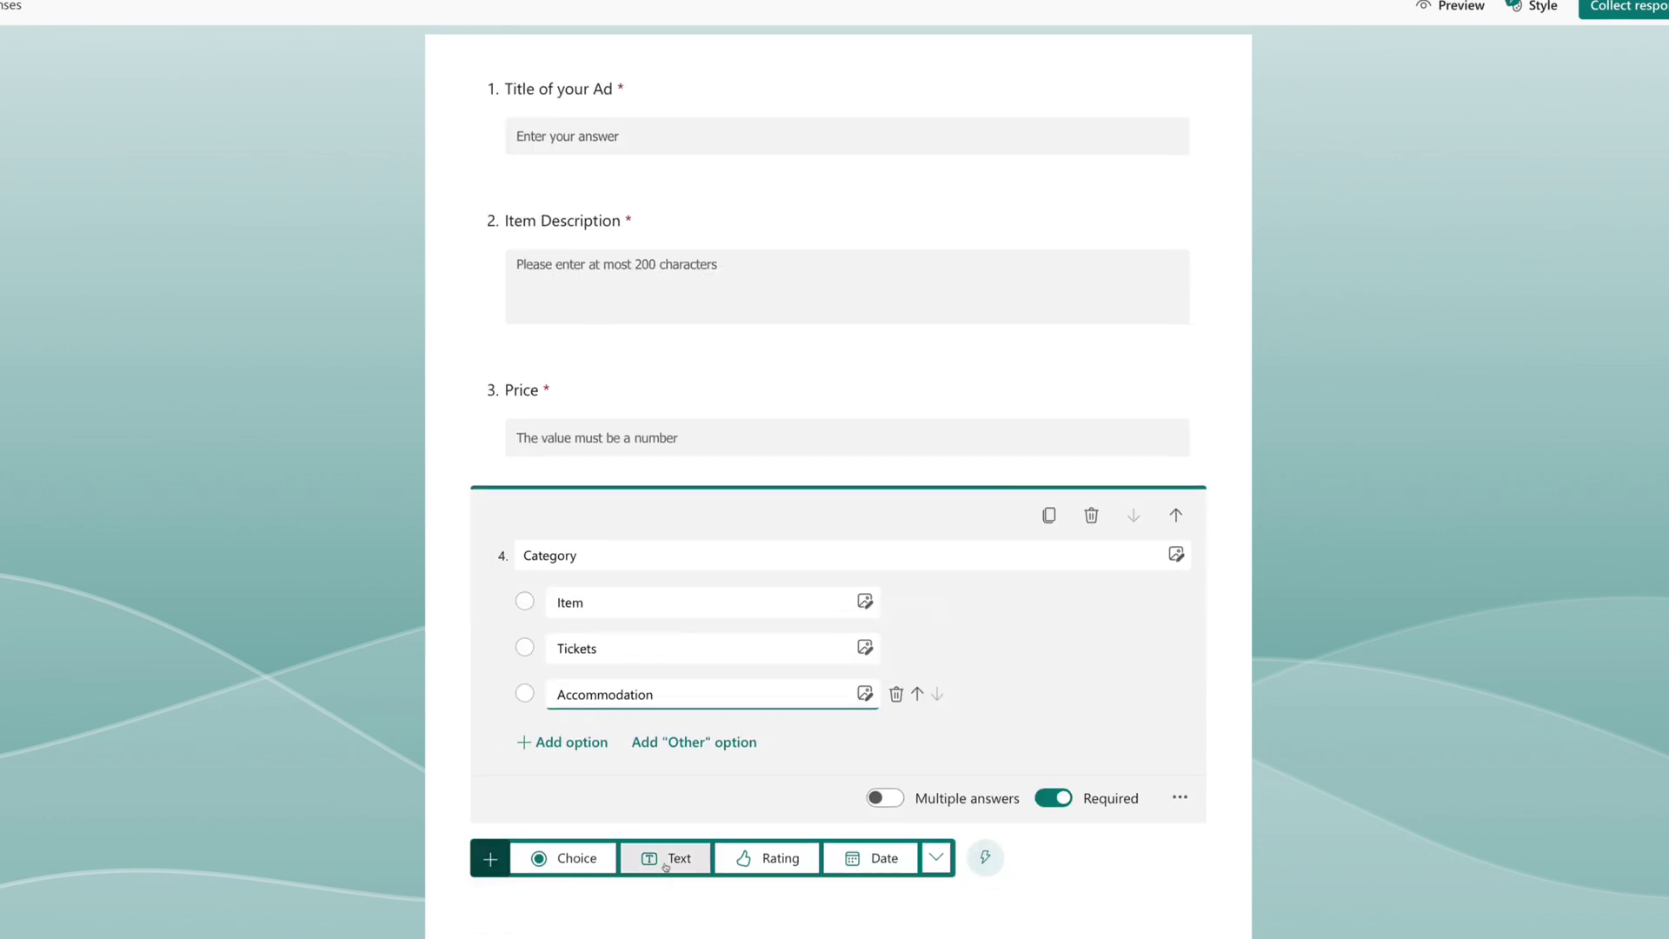
Add a text question 'Your preferred contact details'.
{"action": "left_click", "coordinate": [662, 860]}
{"action": "type", "text": "Y"}
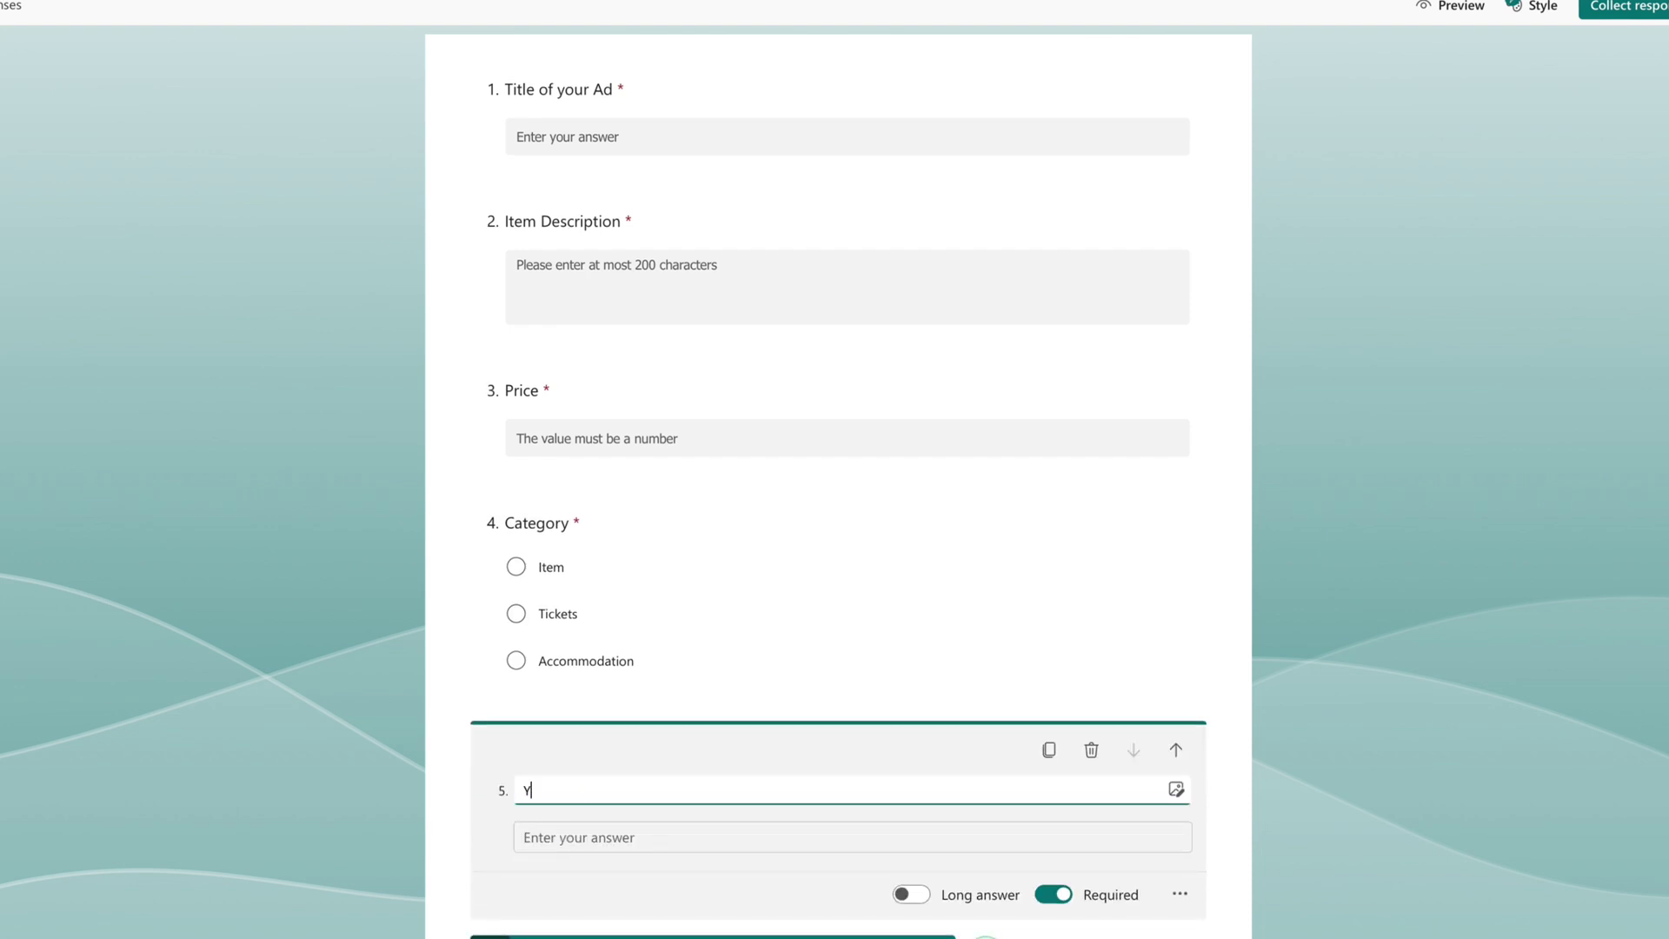
{"action": "type", "text": "our preferred contact details"}
{"action": "scroll", "coordinate": [869, 852], "scroll_direction": "down", "scroll_amount": 1}
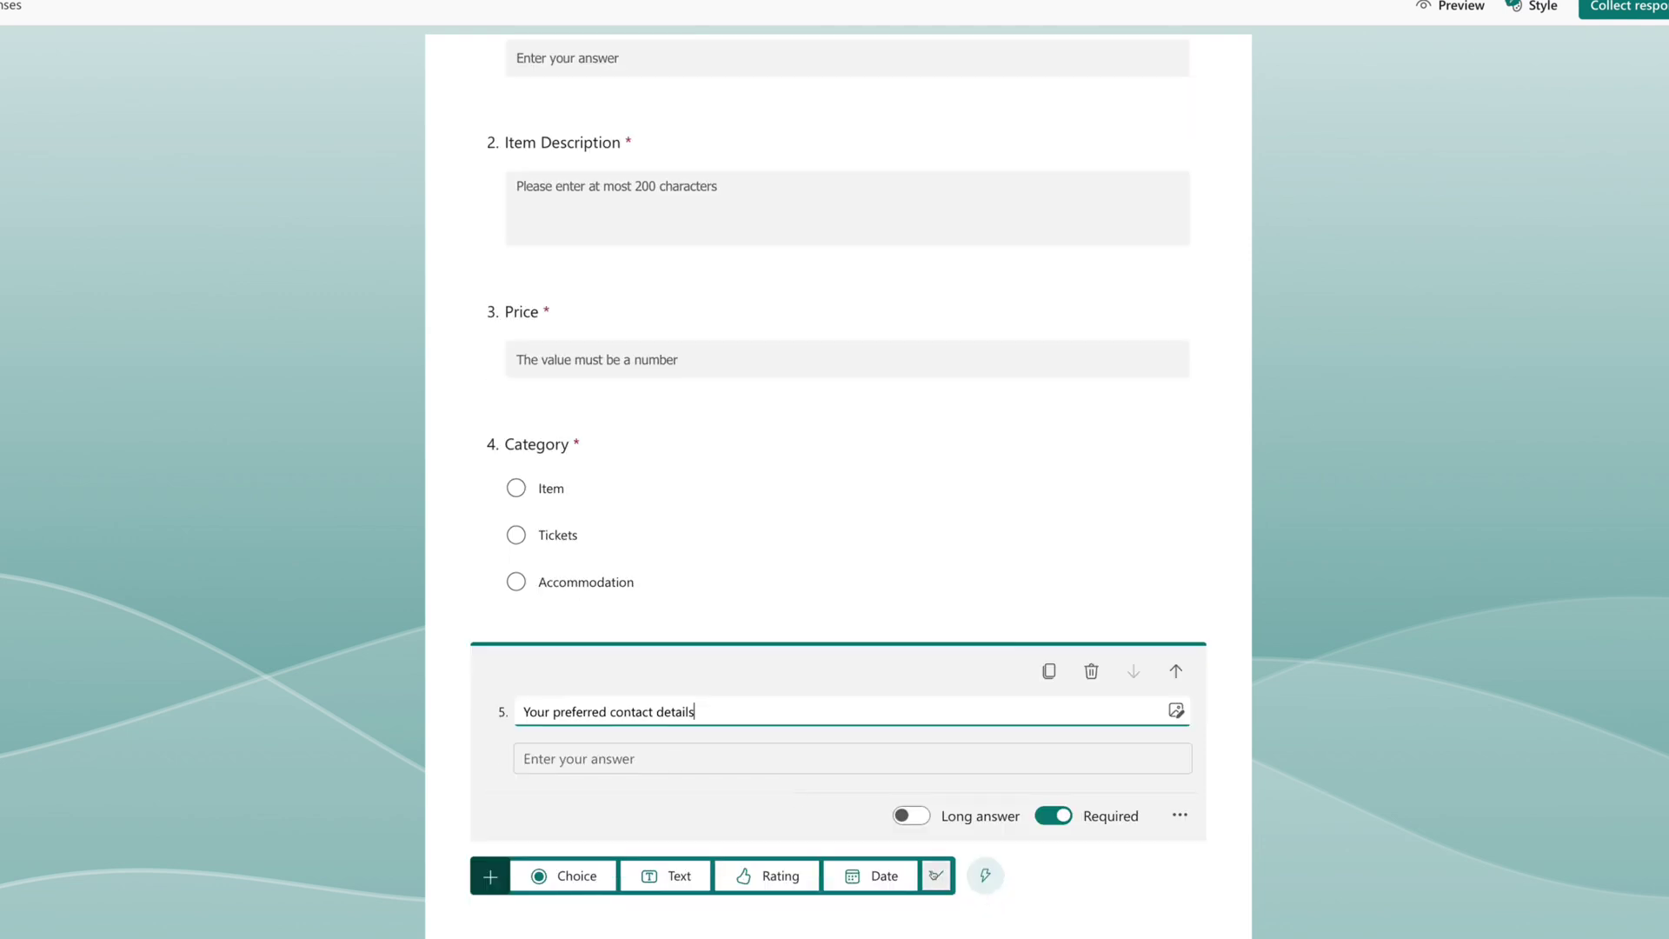
Add an 'Upoad an Image of your item' upload question, excluding Word, Excel, PPT and PDF files.
{"action": "left_click", "coordinate": [936, 876]}
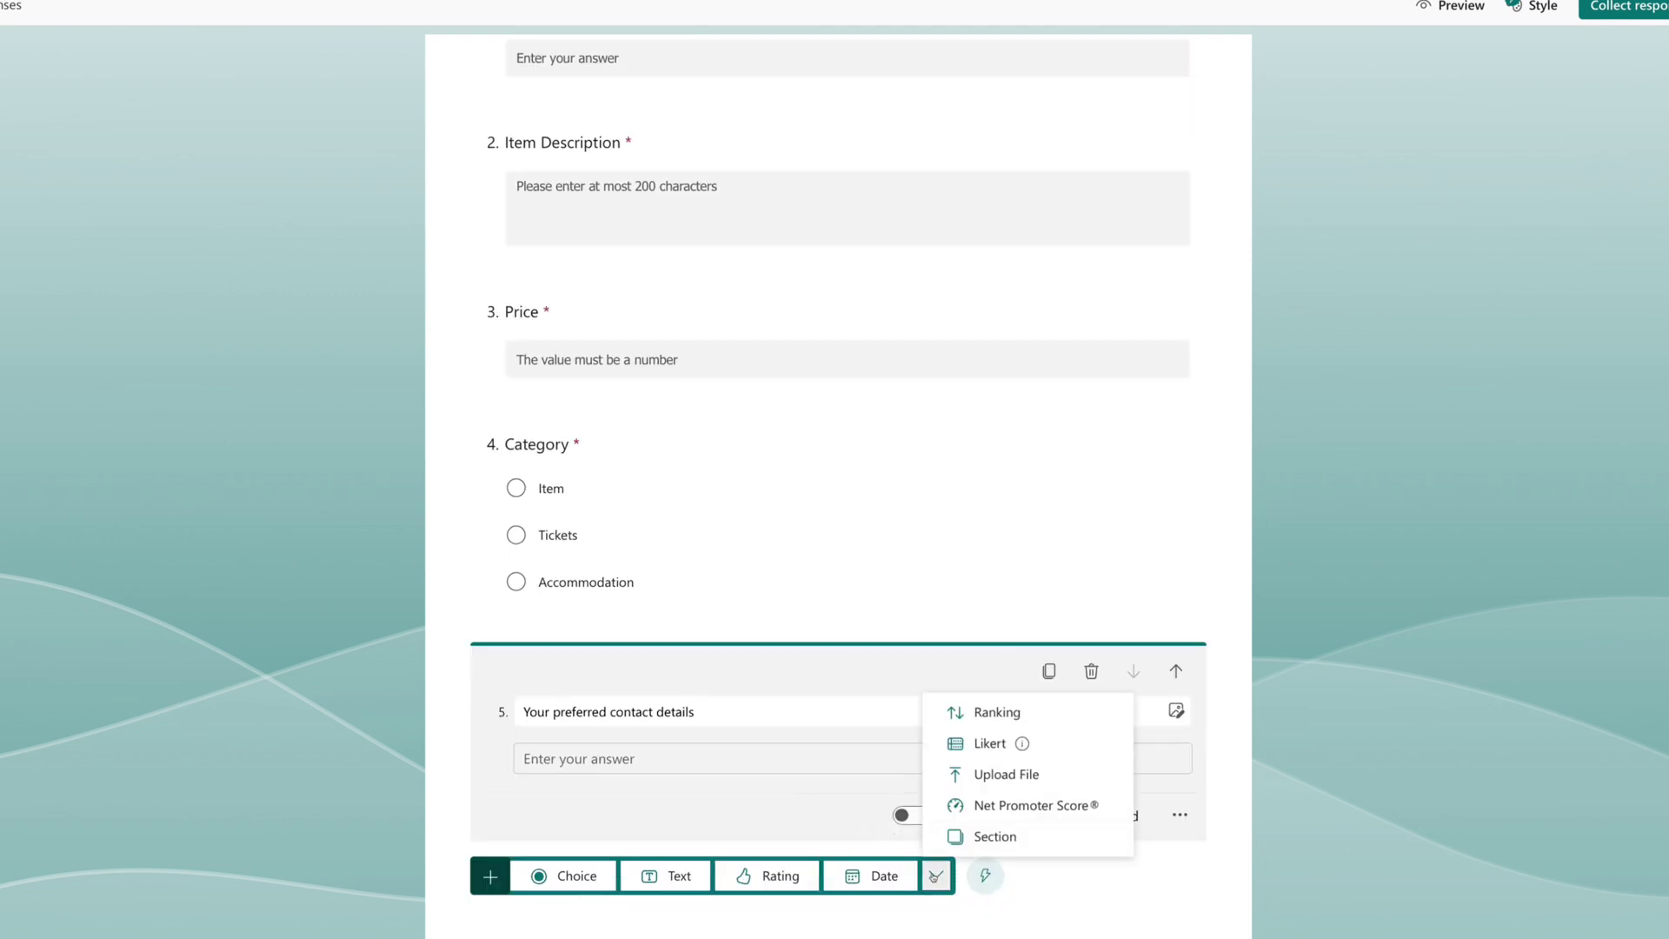
{"action": "left_click", "coordinate": [1001, 782]}
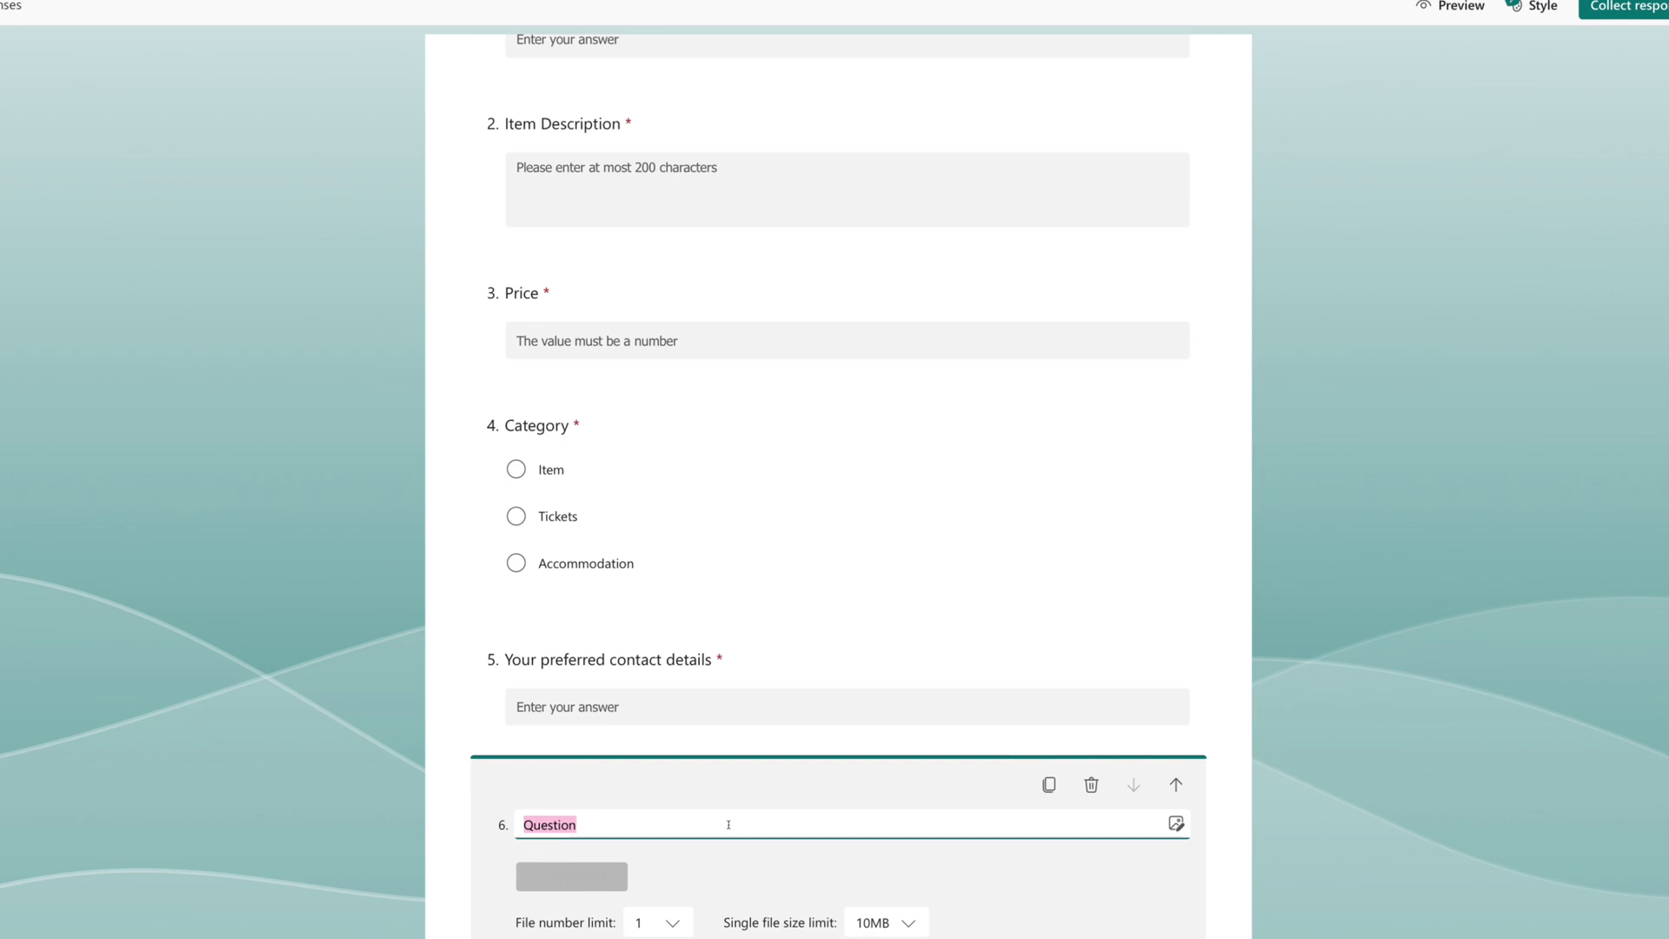
{"action": "type", "text": "Upoad an Image of your item"}
{"action": "scroll", "coordinate": [728, 825], "scroll_direction": "down", "scroll_amount": 1}
{"action": "left_click", "coordinate": [1180, 863]}
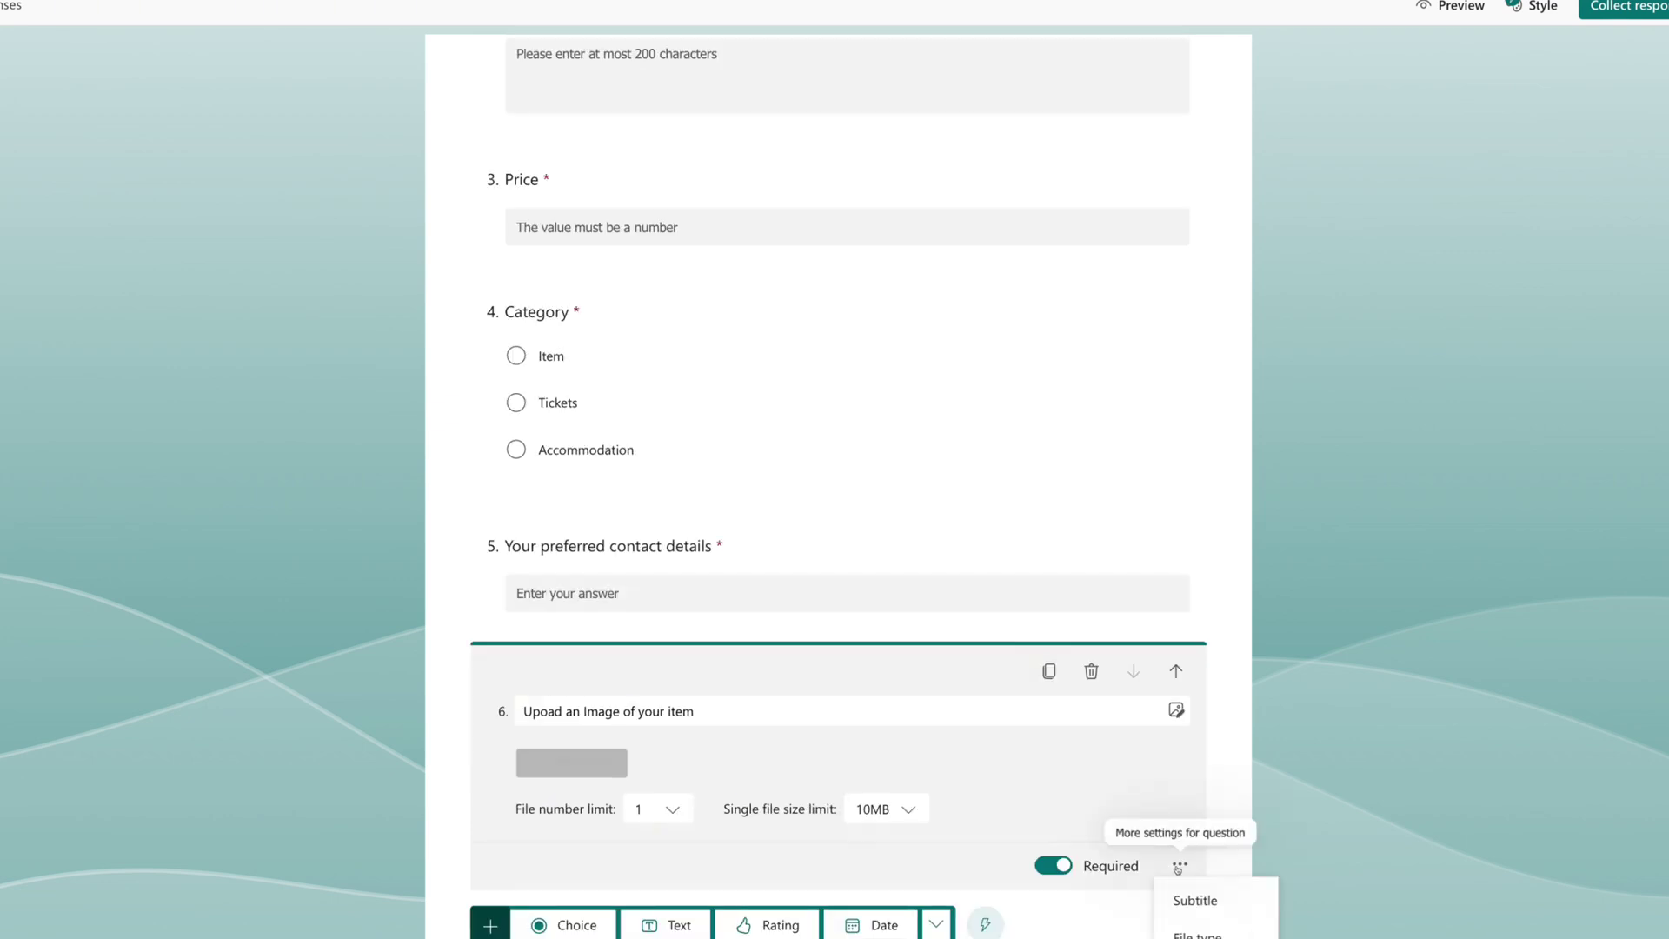
{"action": "left_click", "coordinate": [1209, 934]}
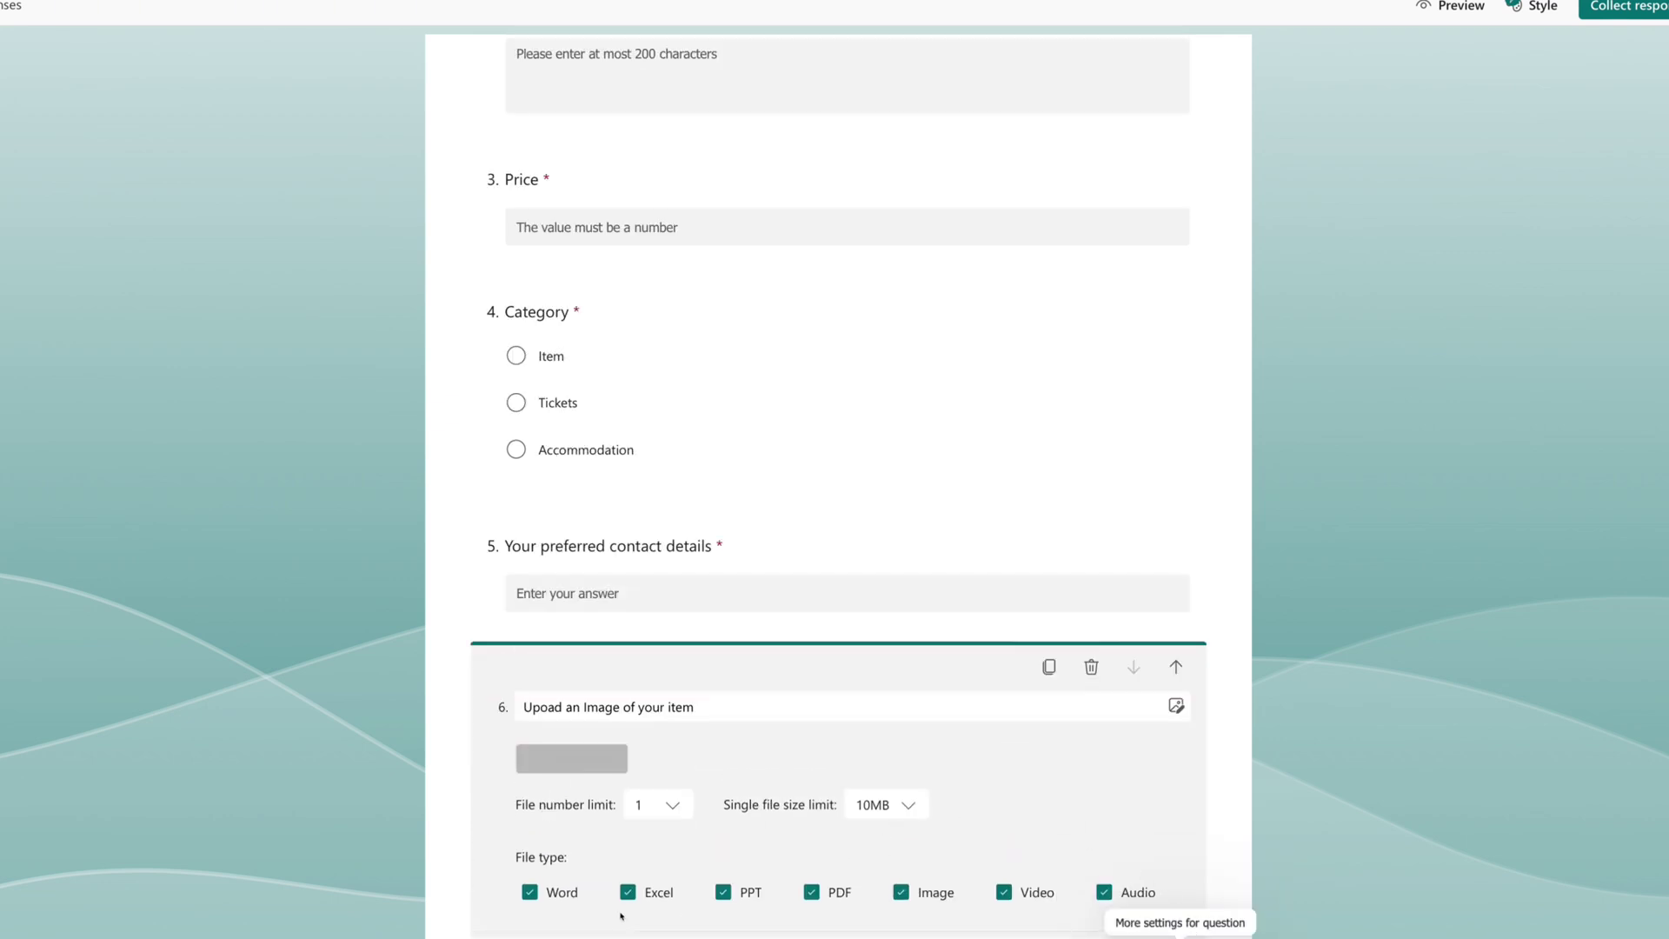
{"action": "left_click", "coordinate": [530, 892]}
{"action": "left_click", "coordinate": [628, 892]}
{"action": "left_click", "coordinate": [723, 892]}
{"action": "left_click", "coordinate": [811, 892]}
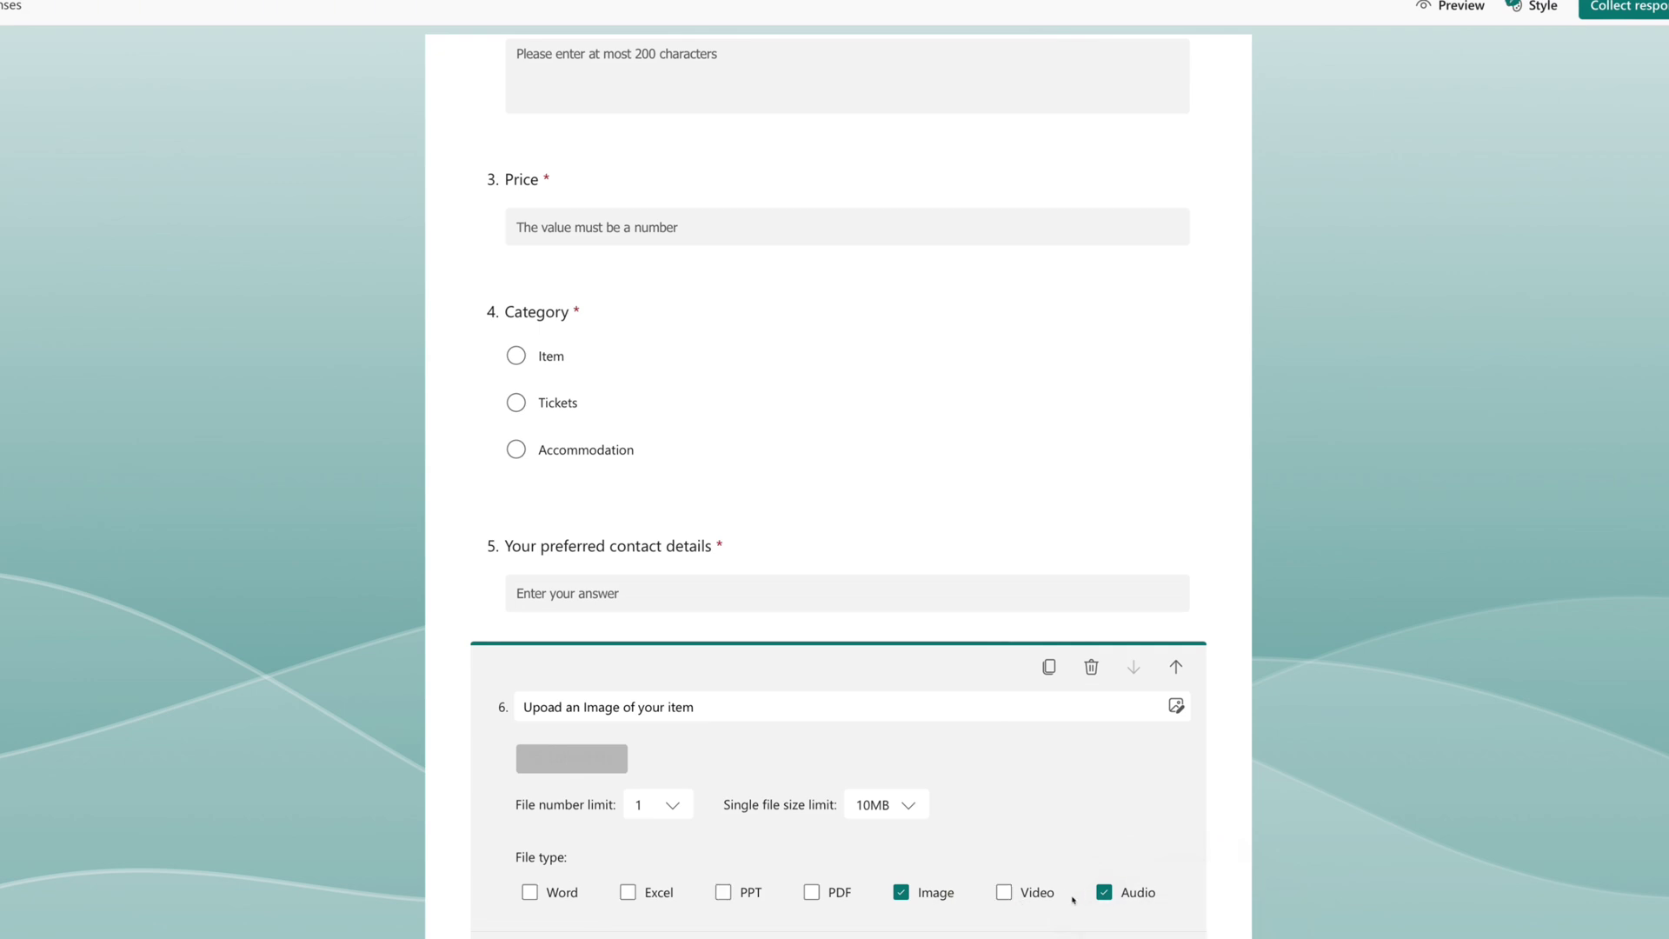
{"action": "scroll", "coordinate": [1303, 418], "scroll_direction": "up", "scroll_amount": 5}
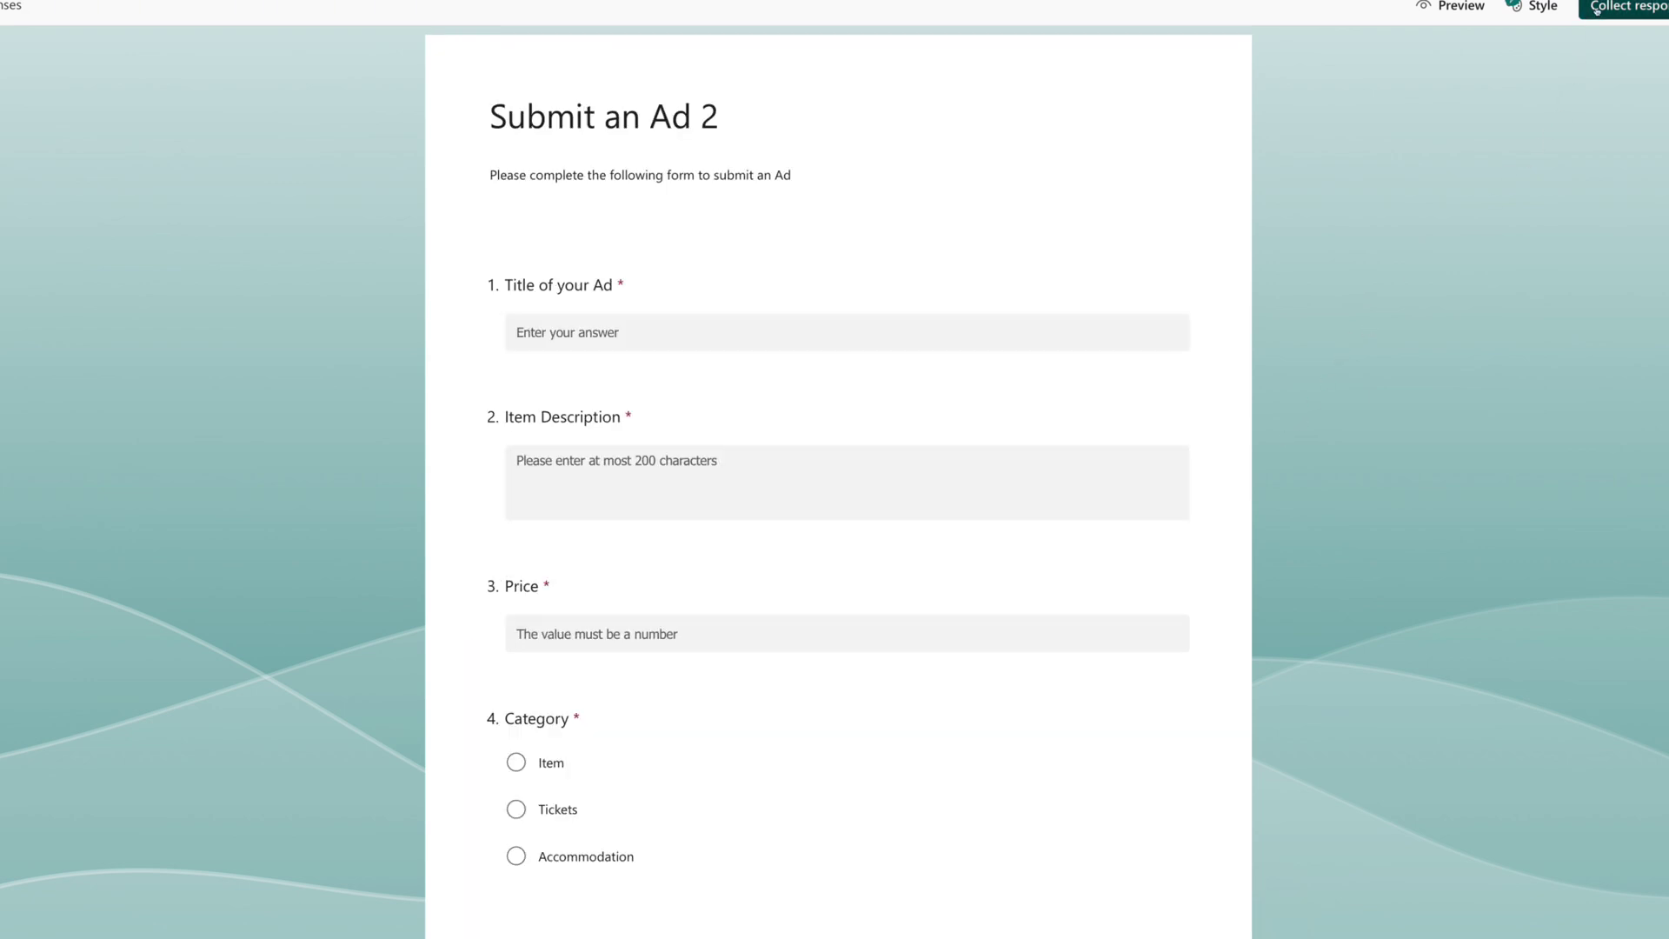
{"action": "left_click", "coordinate": [1600, 8]}
{"action": "left_click", "coordinate": [1194, 289]}
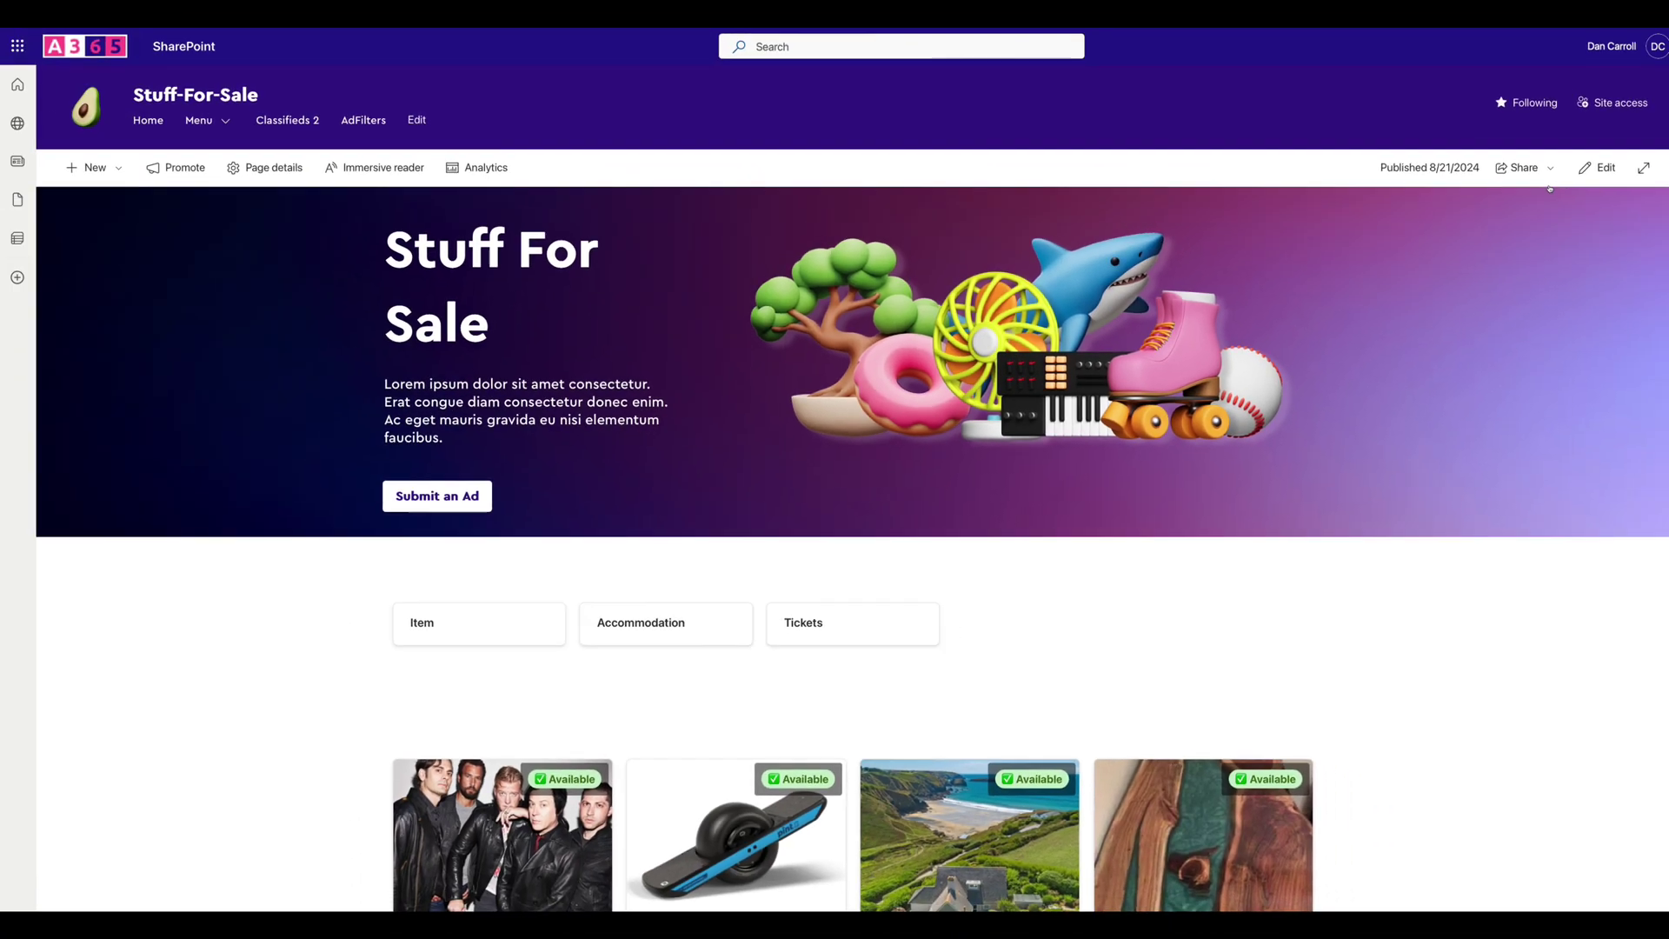
{"action": "left_click", "coordinate": [1604, 168]}
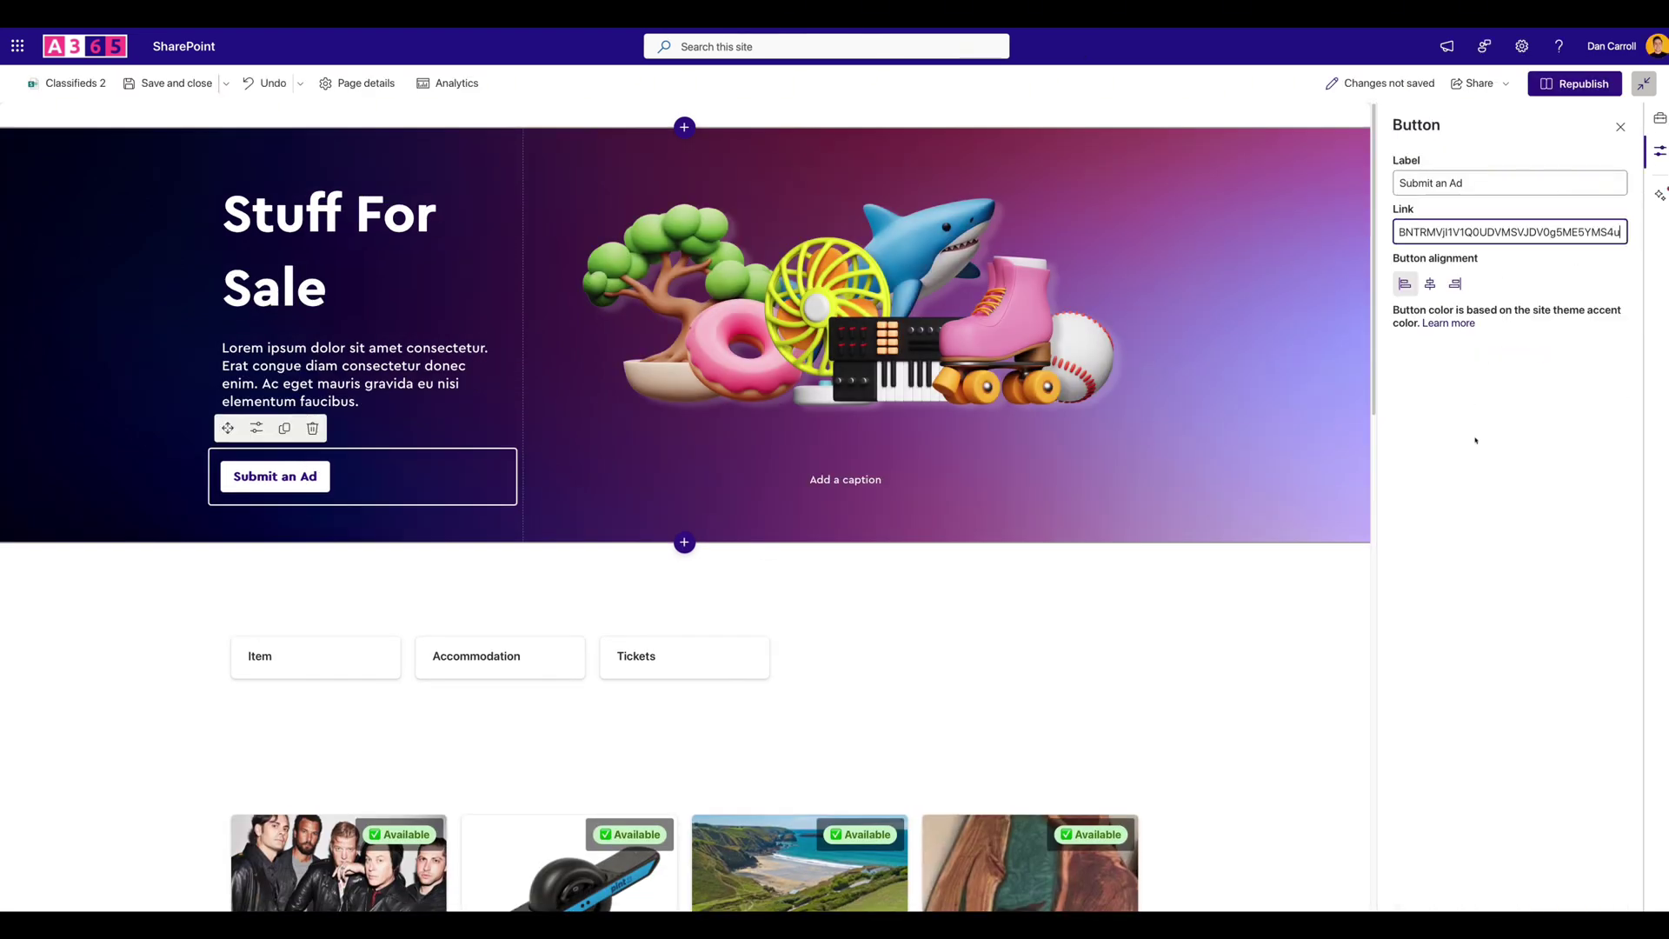
{"action": "left_click", "coordinate": [1482, 409]}
{"action": "left_click", "coordinate": [1571, 86]}
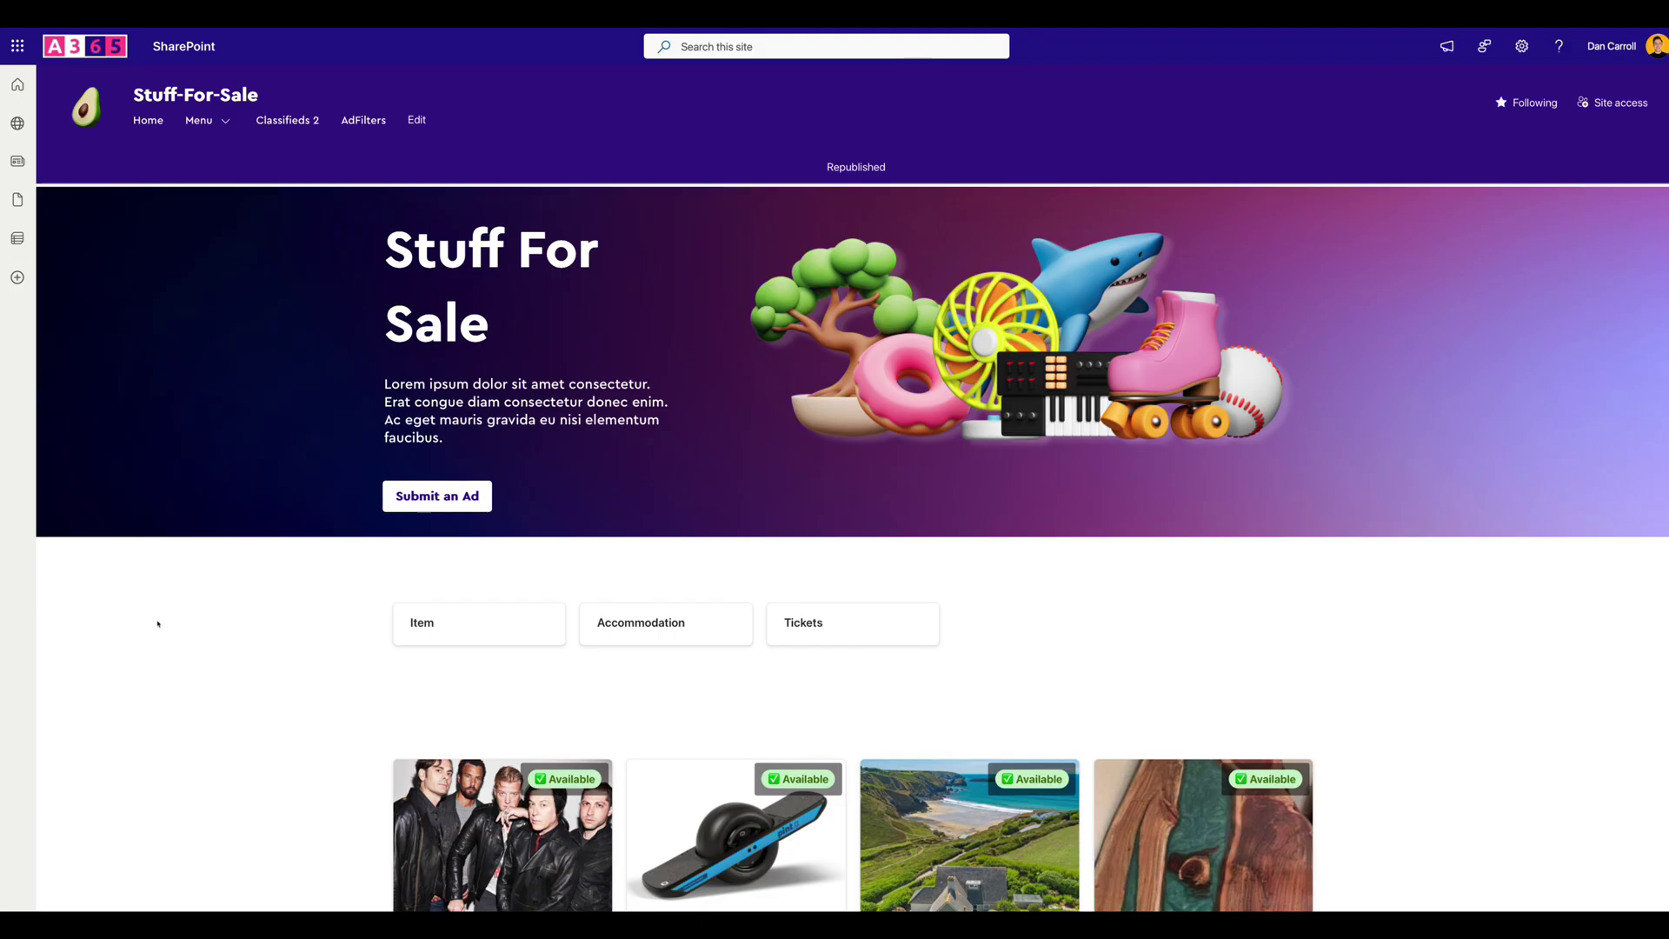
{"action": "left_click", "coordinate": [443, 502]}
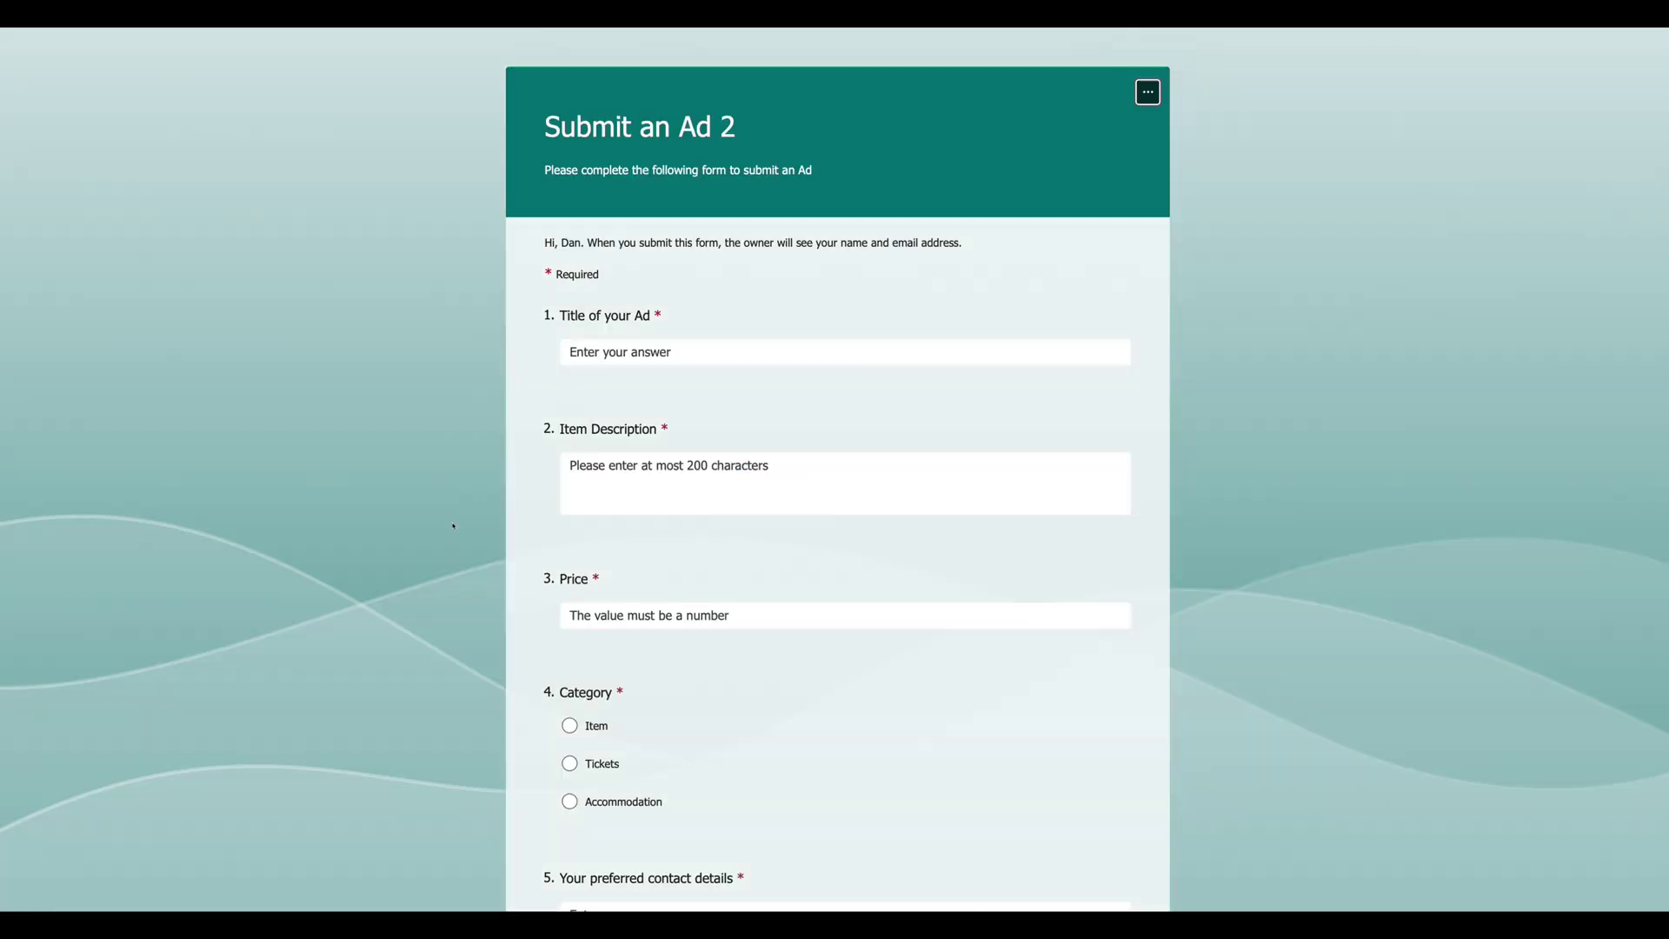
{"action": "scroll", "coordinate": [827, 455], "scroll_direction": "down", "scroll_amount": 5}
{"action": "scroll", "coordinate": [795, 566], "scroll_direction": "up", "scroll_amount": 5}
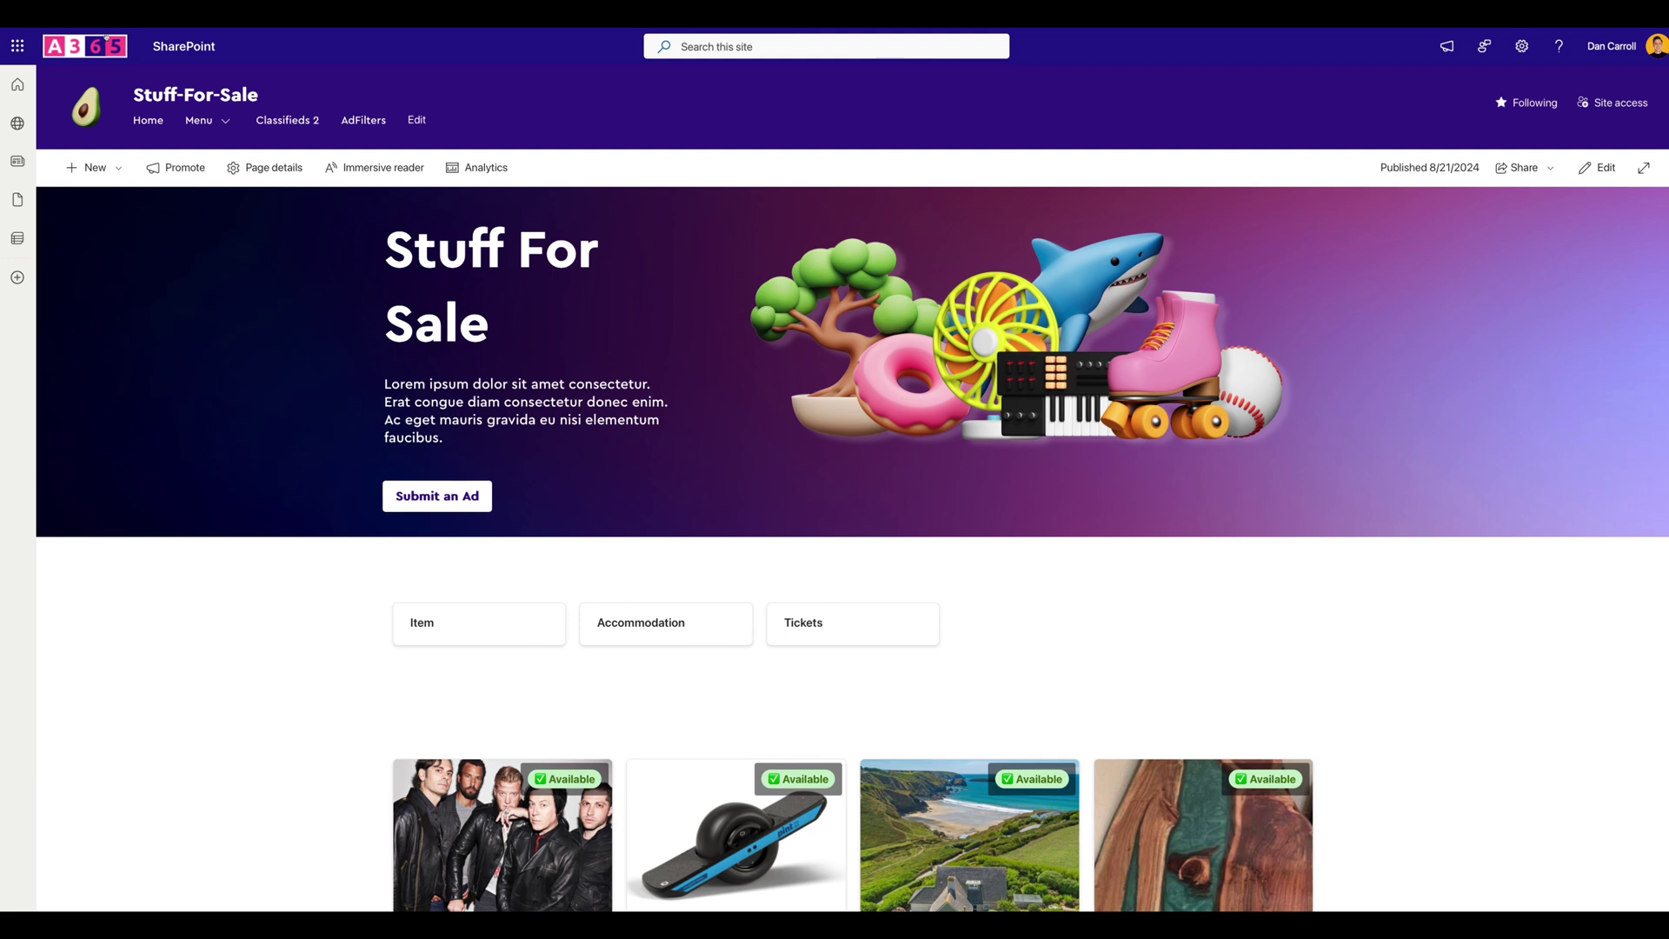
In Power Automate, create a flow from the 'Record form responses in SharePoint' template found by searching 'forms'.
{"action": "left_click", "coordinate": [18, 46]}
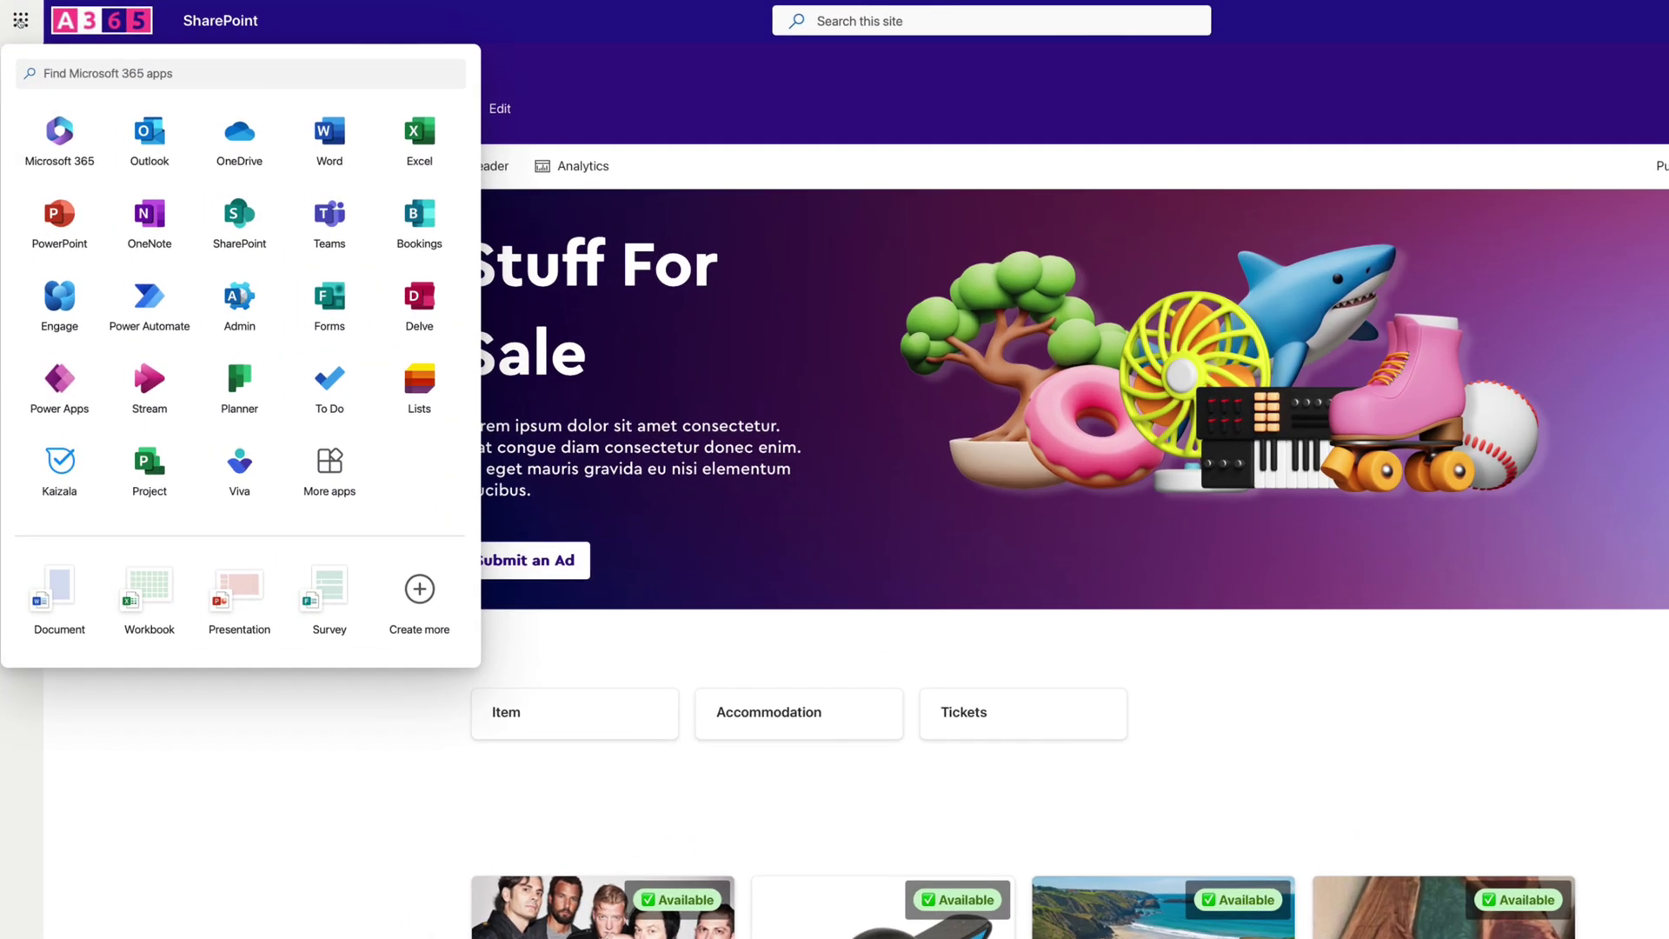
{"action": "left_click", "coordinate": [150, 300]}
{"action": "left_click", "coordinate": [72, 130]}
{"action": "left_click", "coordinate": [1518, 389]}
{"action": "type", "text": "forms"}
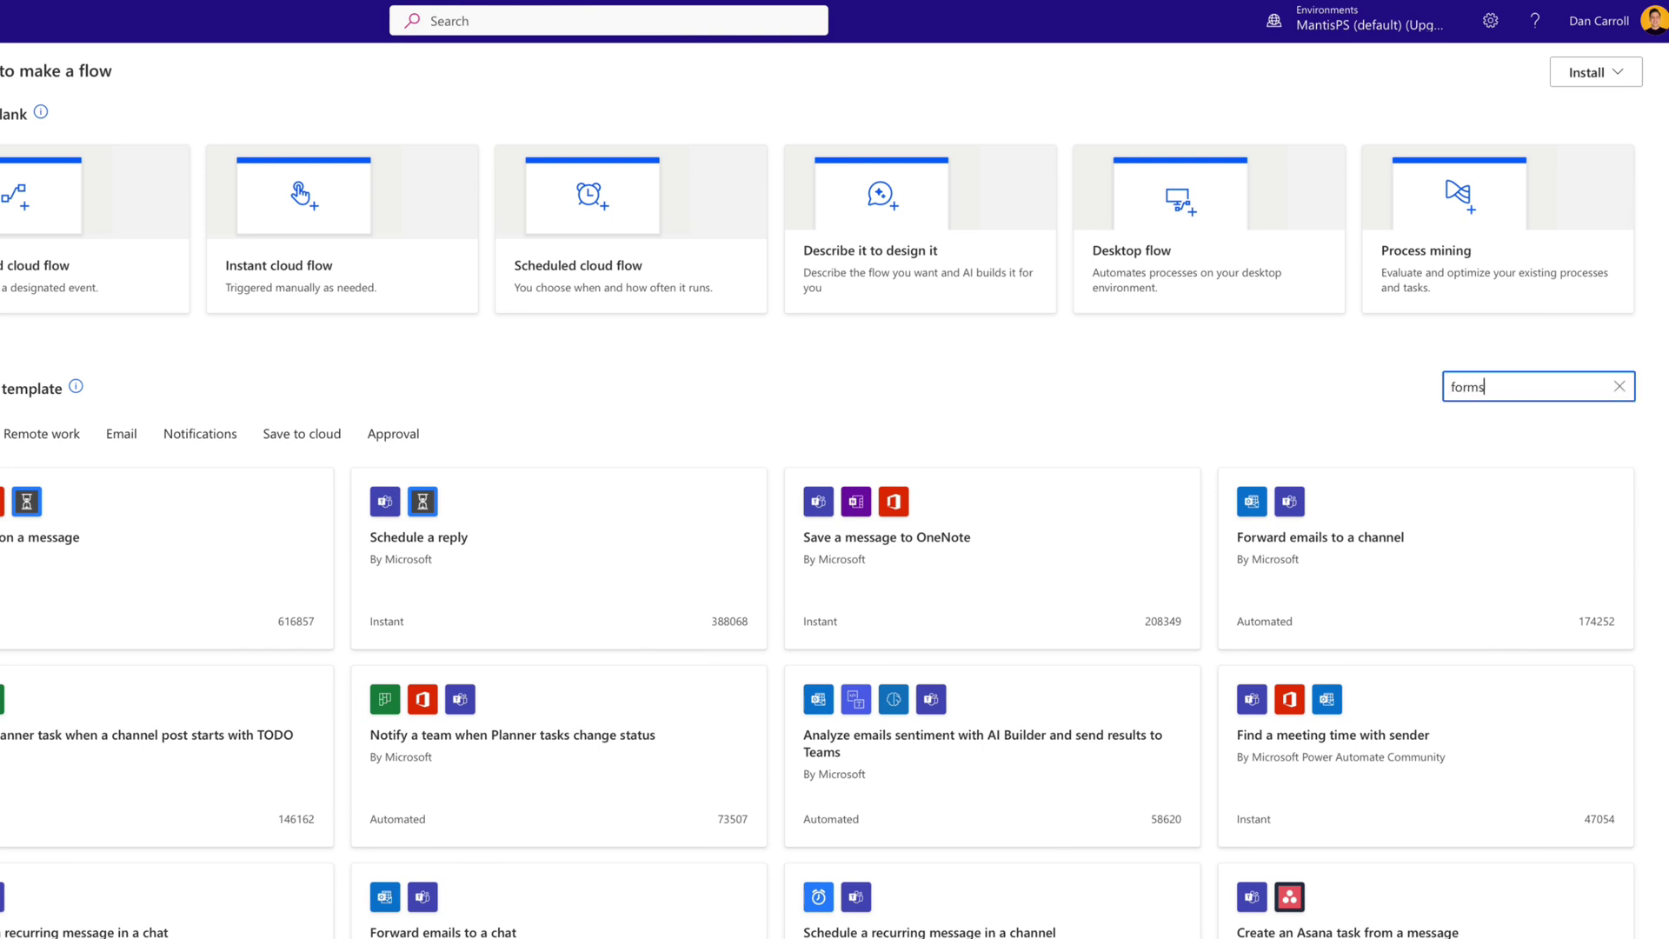
{"action": "key", "text": "Return"}
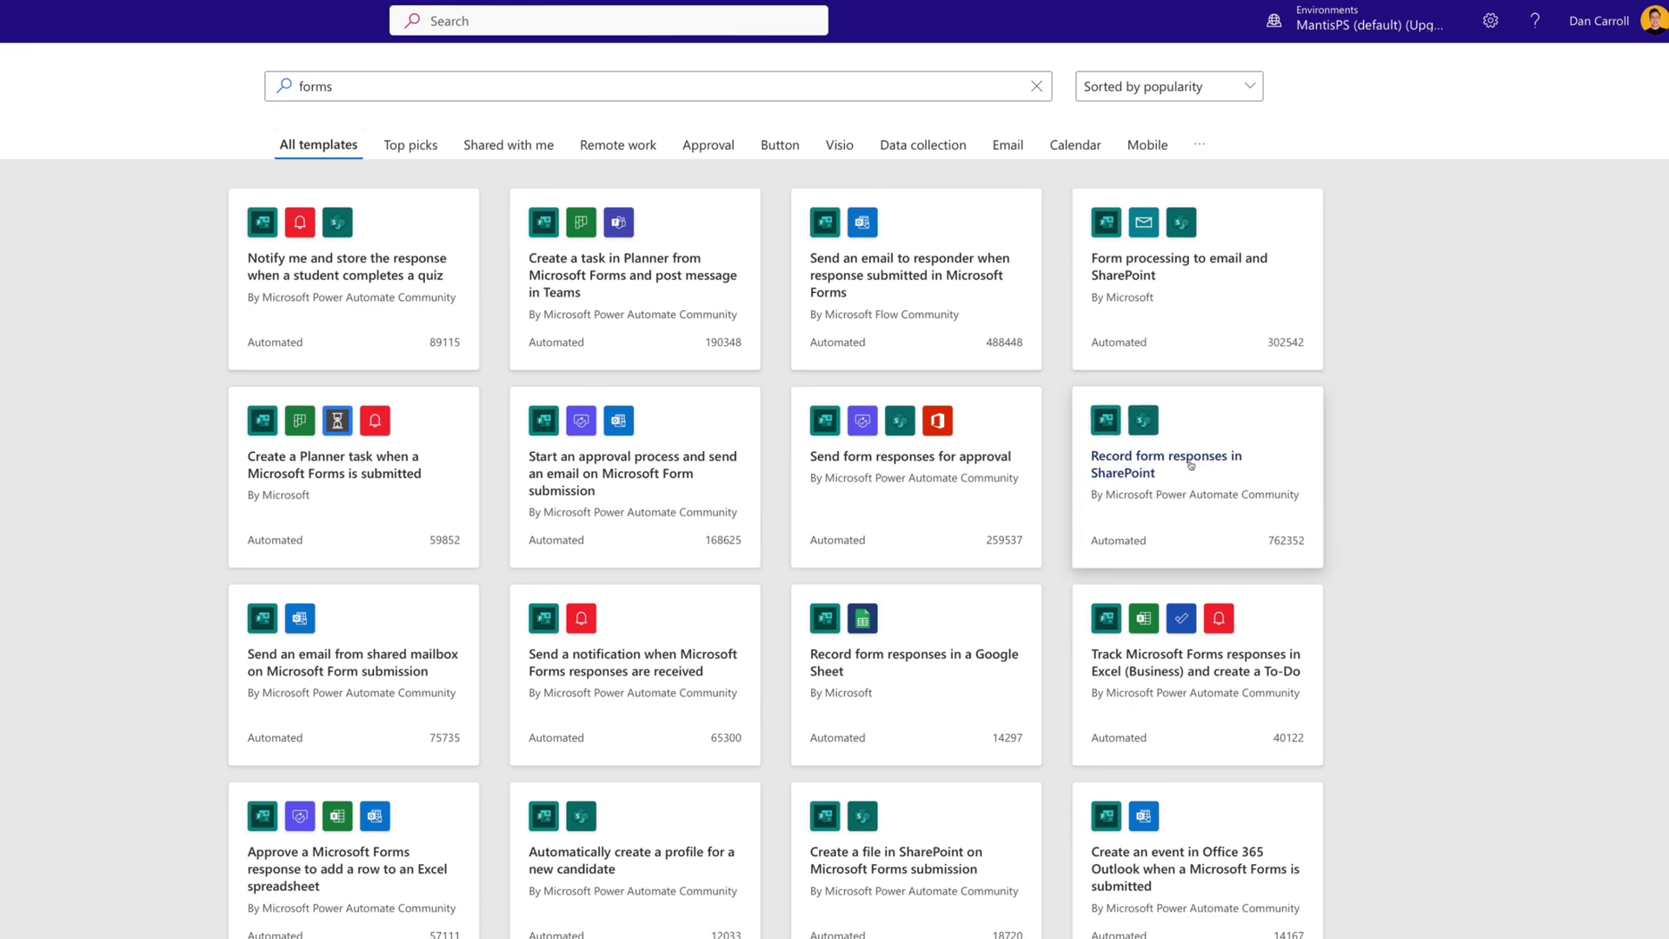
{"action": "left_click", "coordinate": [1198, 465]}
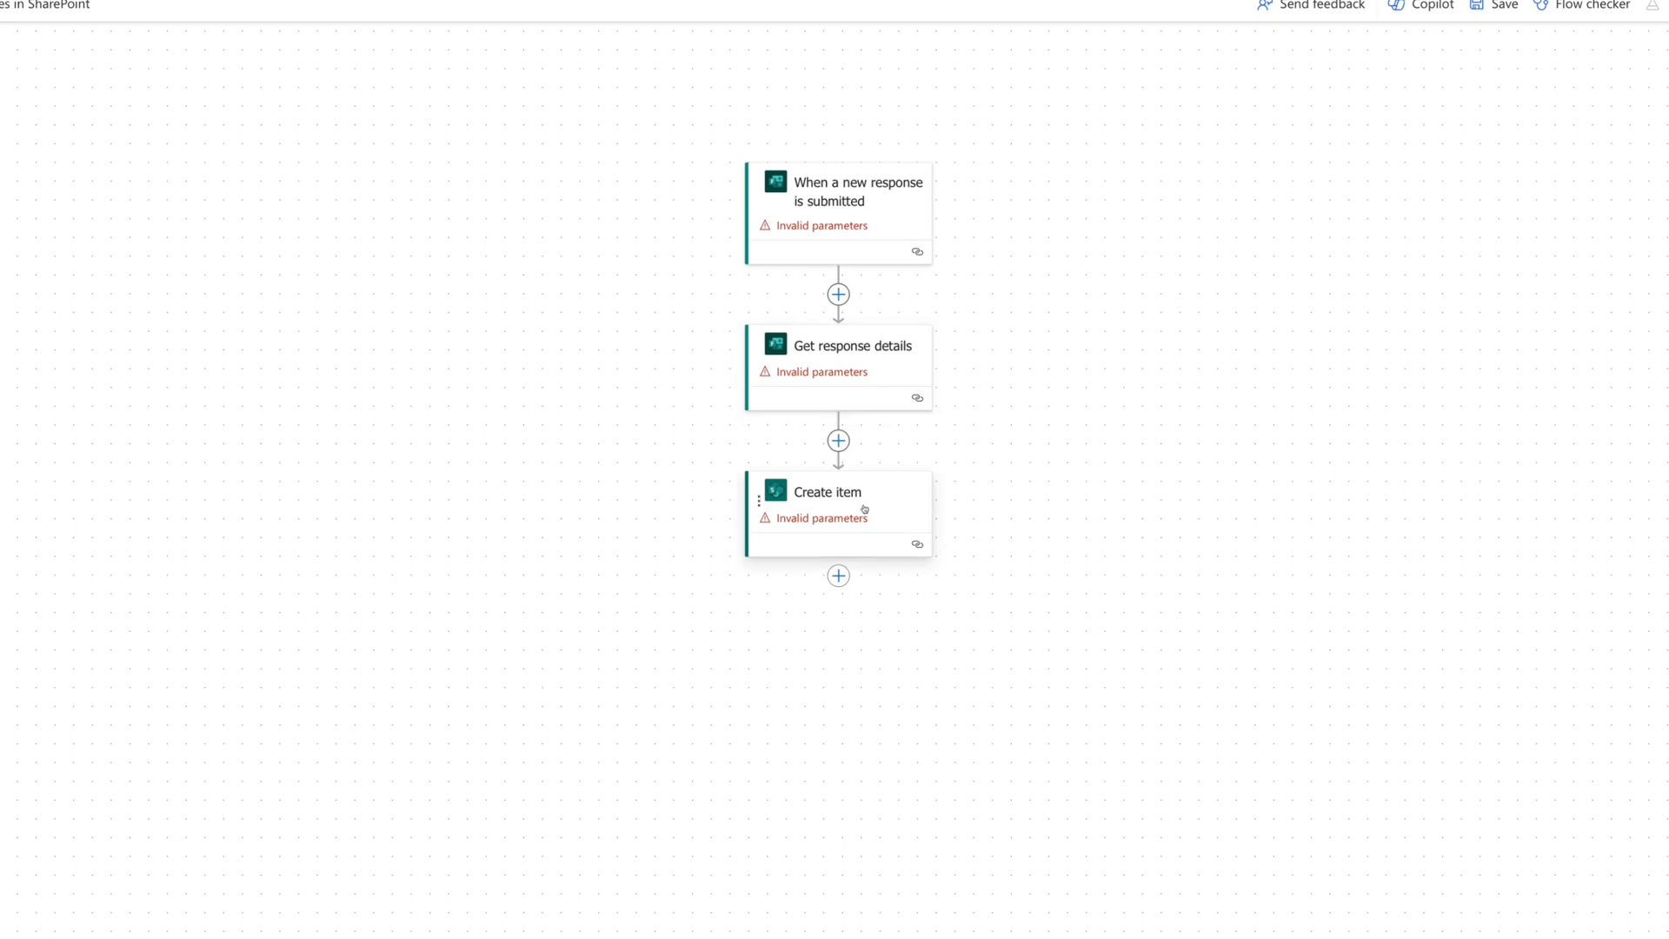
Set Form Id to Submit an Ad 2 in both the new-response trigger and Get response details.
{"action": "left_click", "coordinate": [862, 233]}
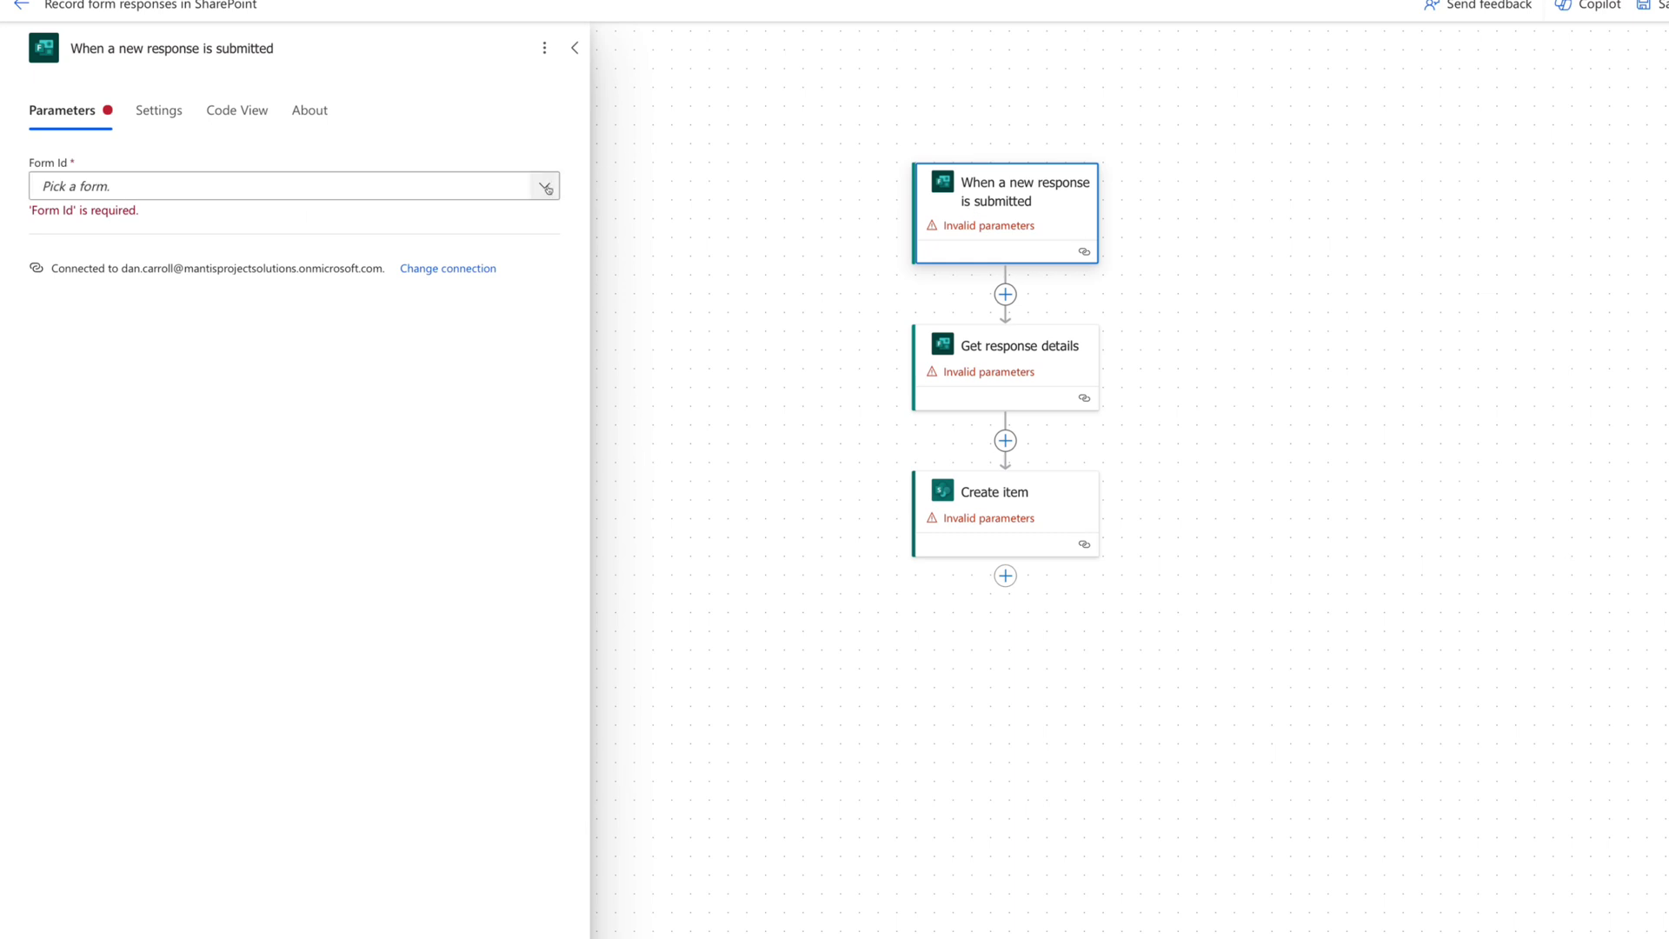
{"action": "left_click", "coordinate": [544, 185]}
{"action": "left_click", "coordinate": [100, 493]}
{"action": "left_click", "coordinate": [1025, 330]}
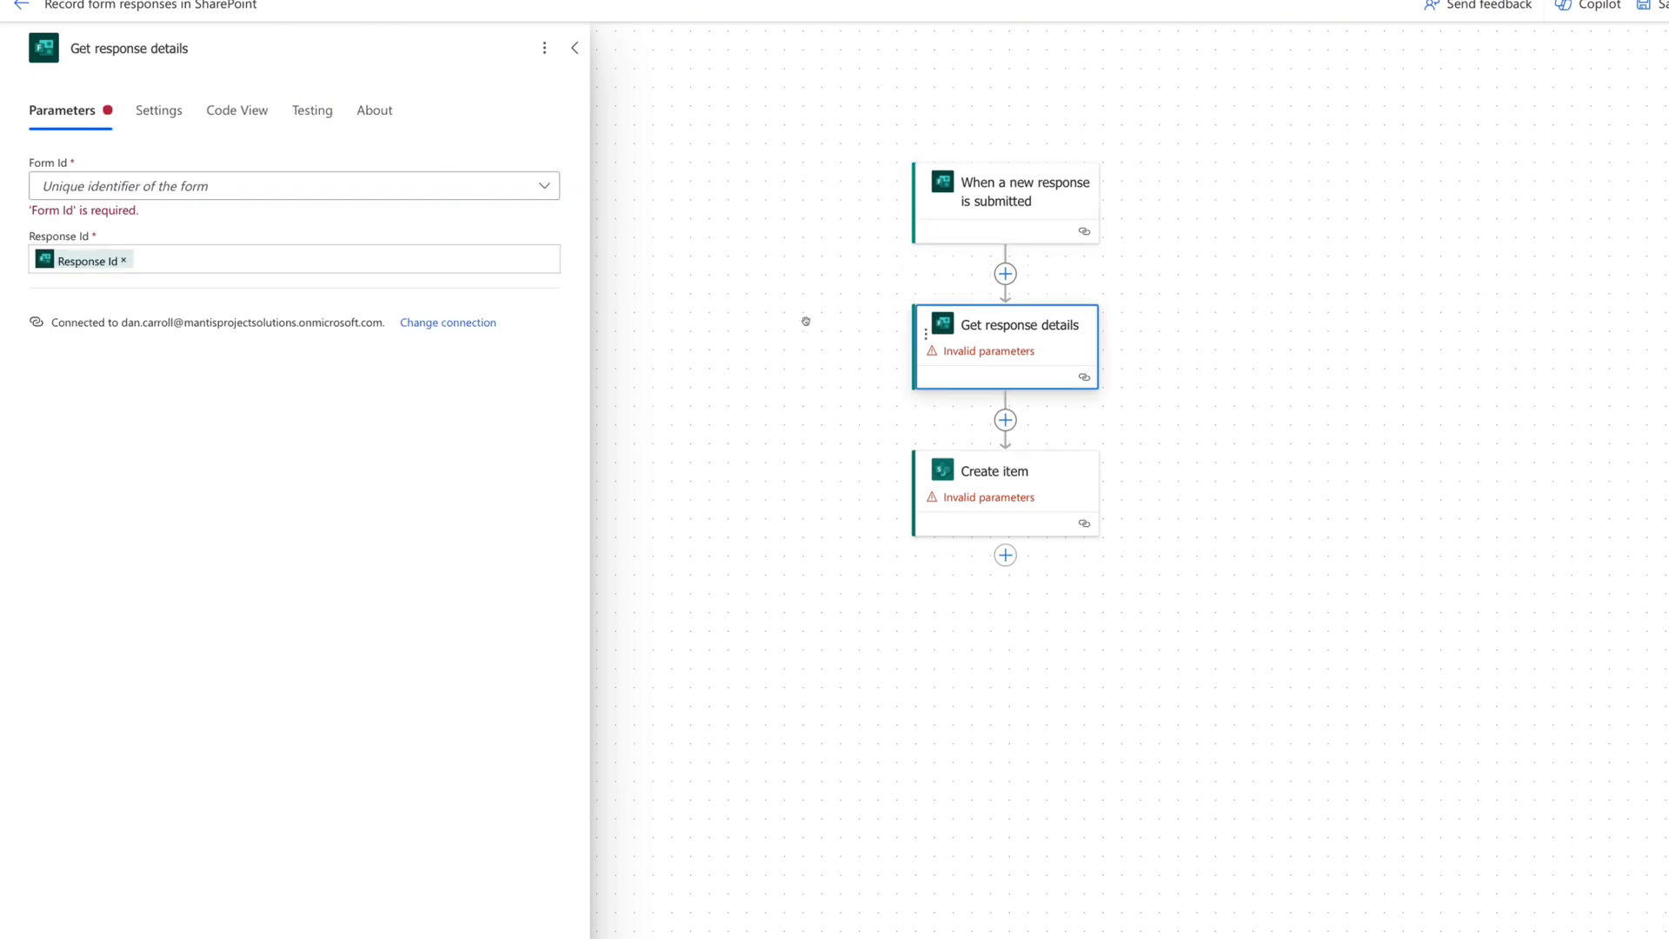
{"action": "left_click", "coordinate": [482, 191]}
{"action": "left_click", "coordinate": [89, 492]}
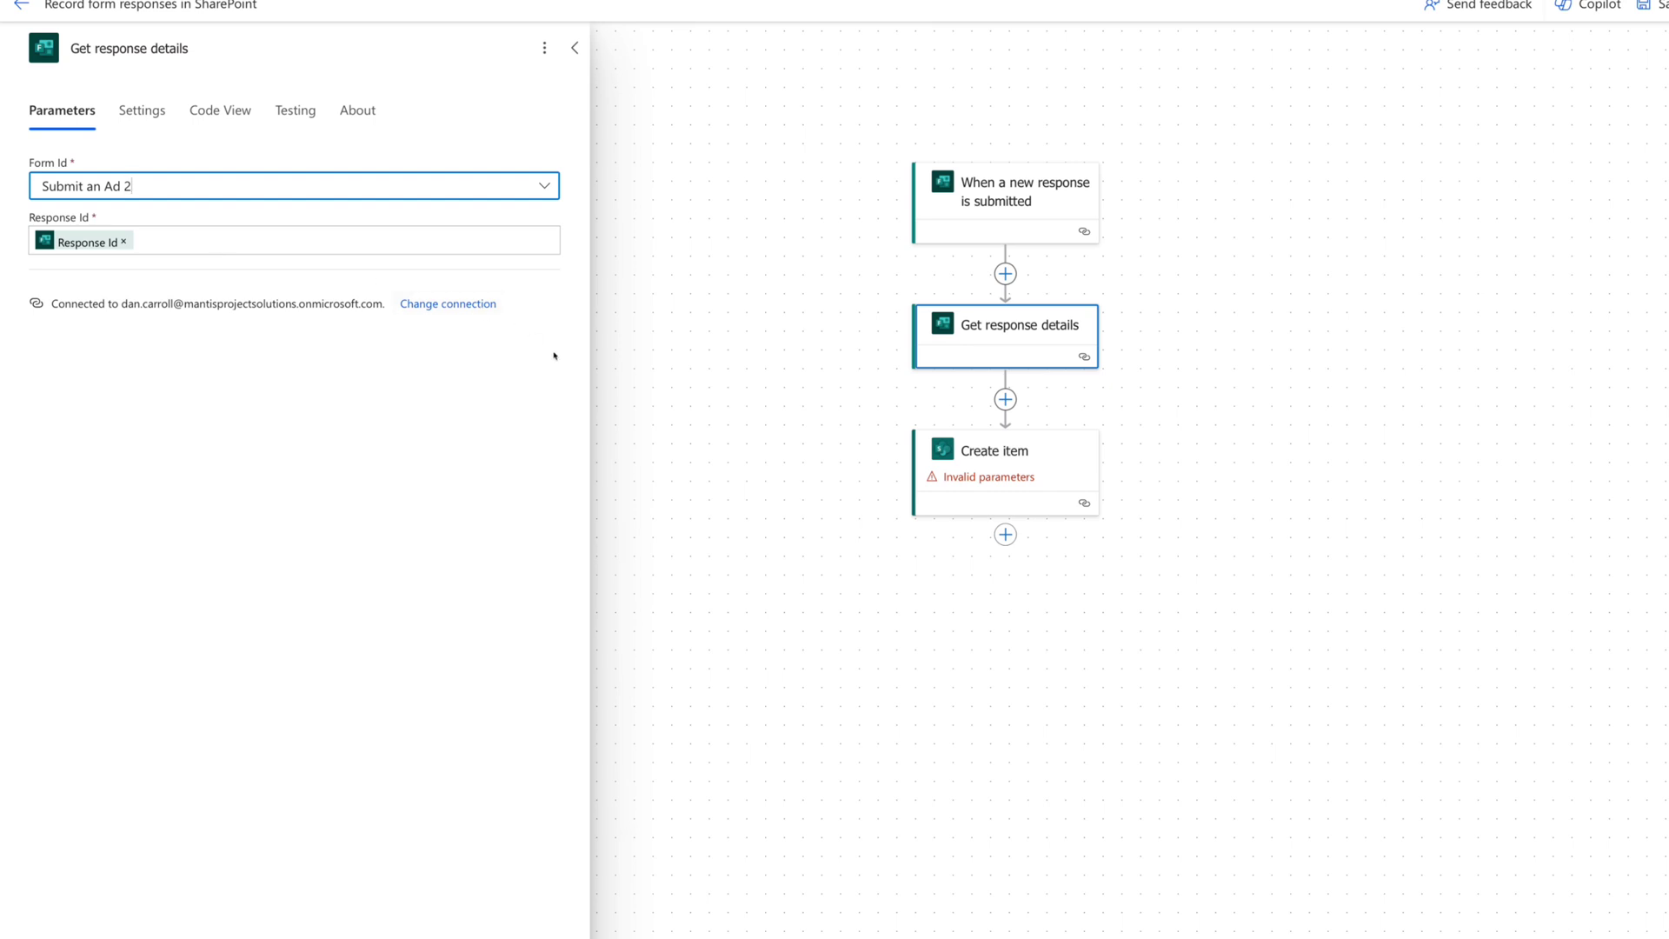
{"action": "left_click", "coordinate": [984, 464]}
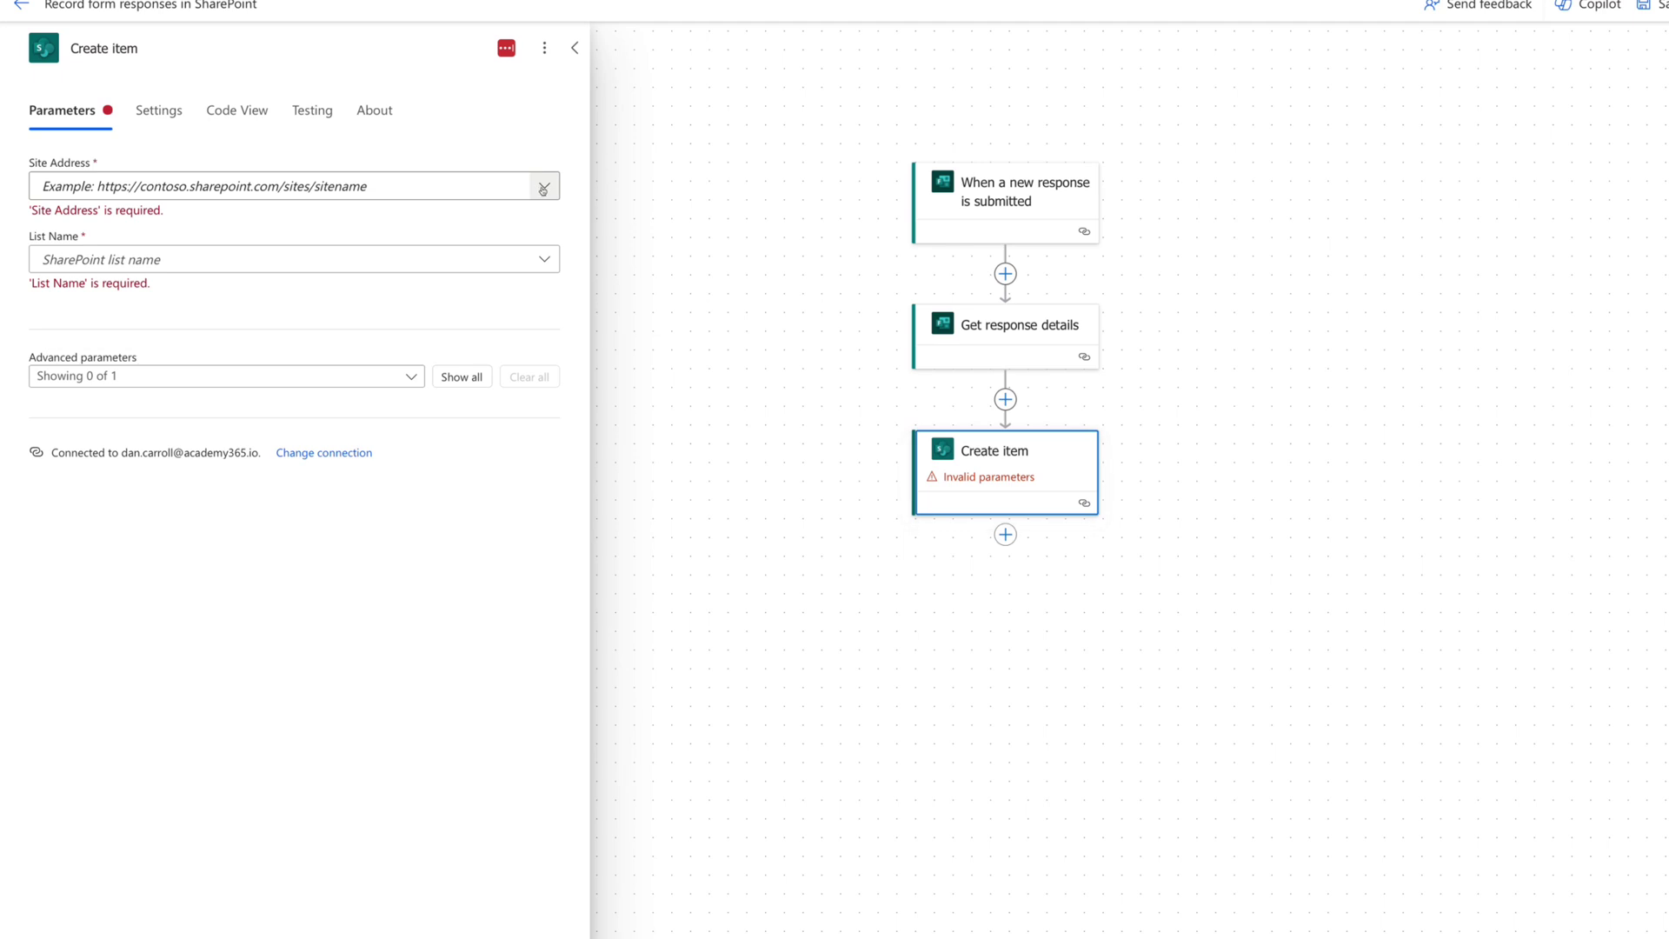
Point Create item at the Stuff-For-Sale site and Classifieds 2 list, showing all column fields.
{"action": "left_click", "coordinate": [541, 187]}
{"action": "left_click", "coordinate": [546, 241]}
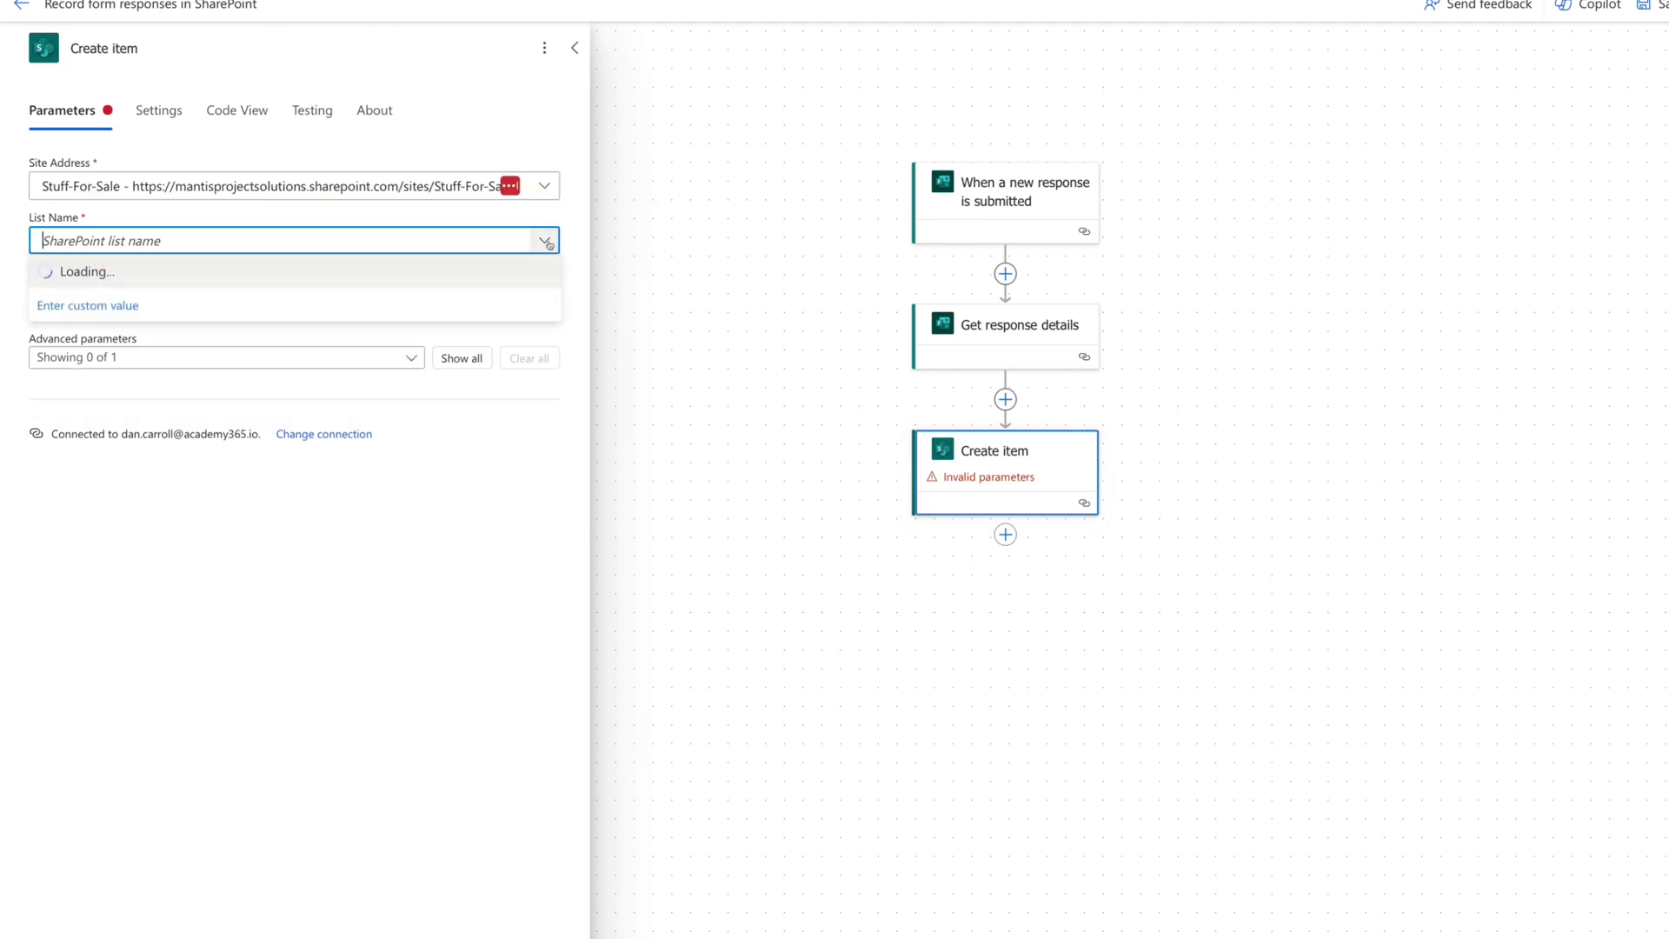
{"action": "left_click", "coordinate": [91, 337]}
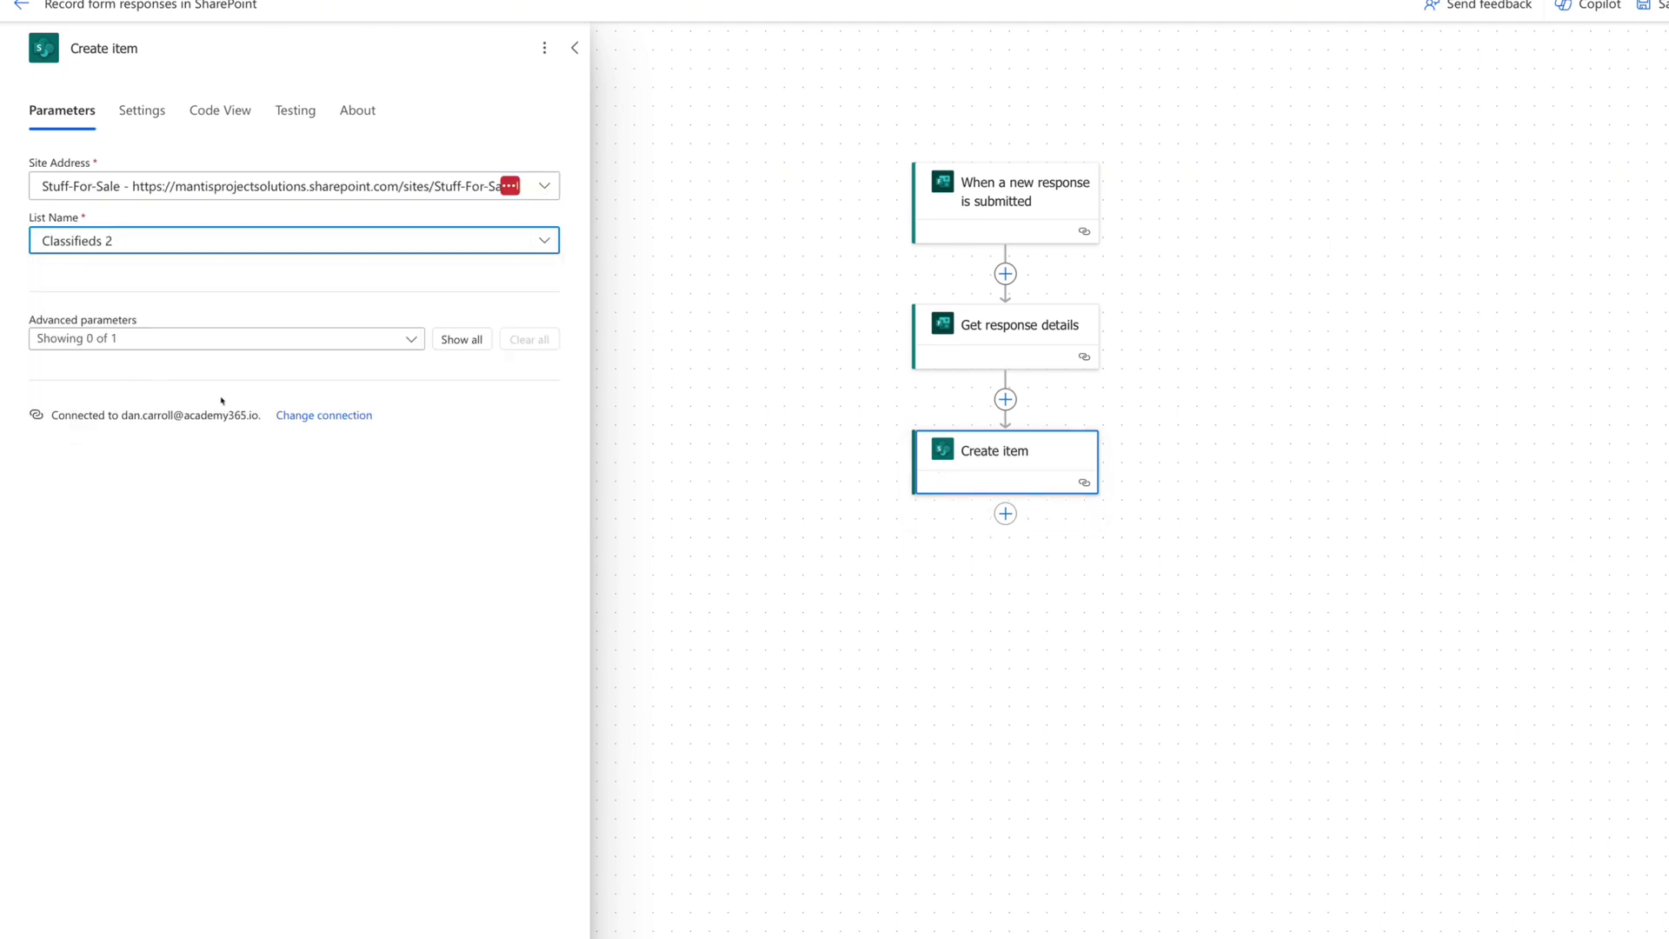
{"action": "left_click", "coordinate": [451, 339]}
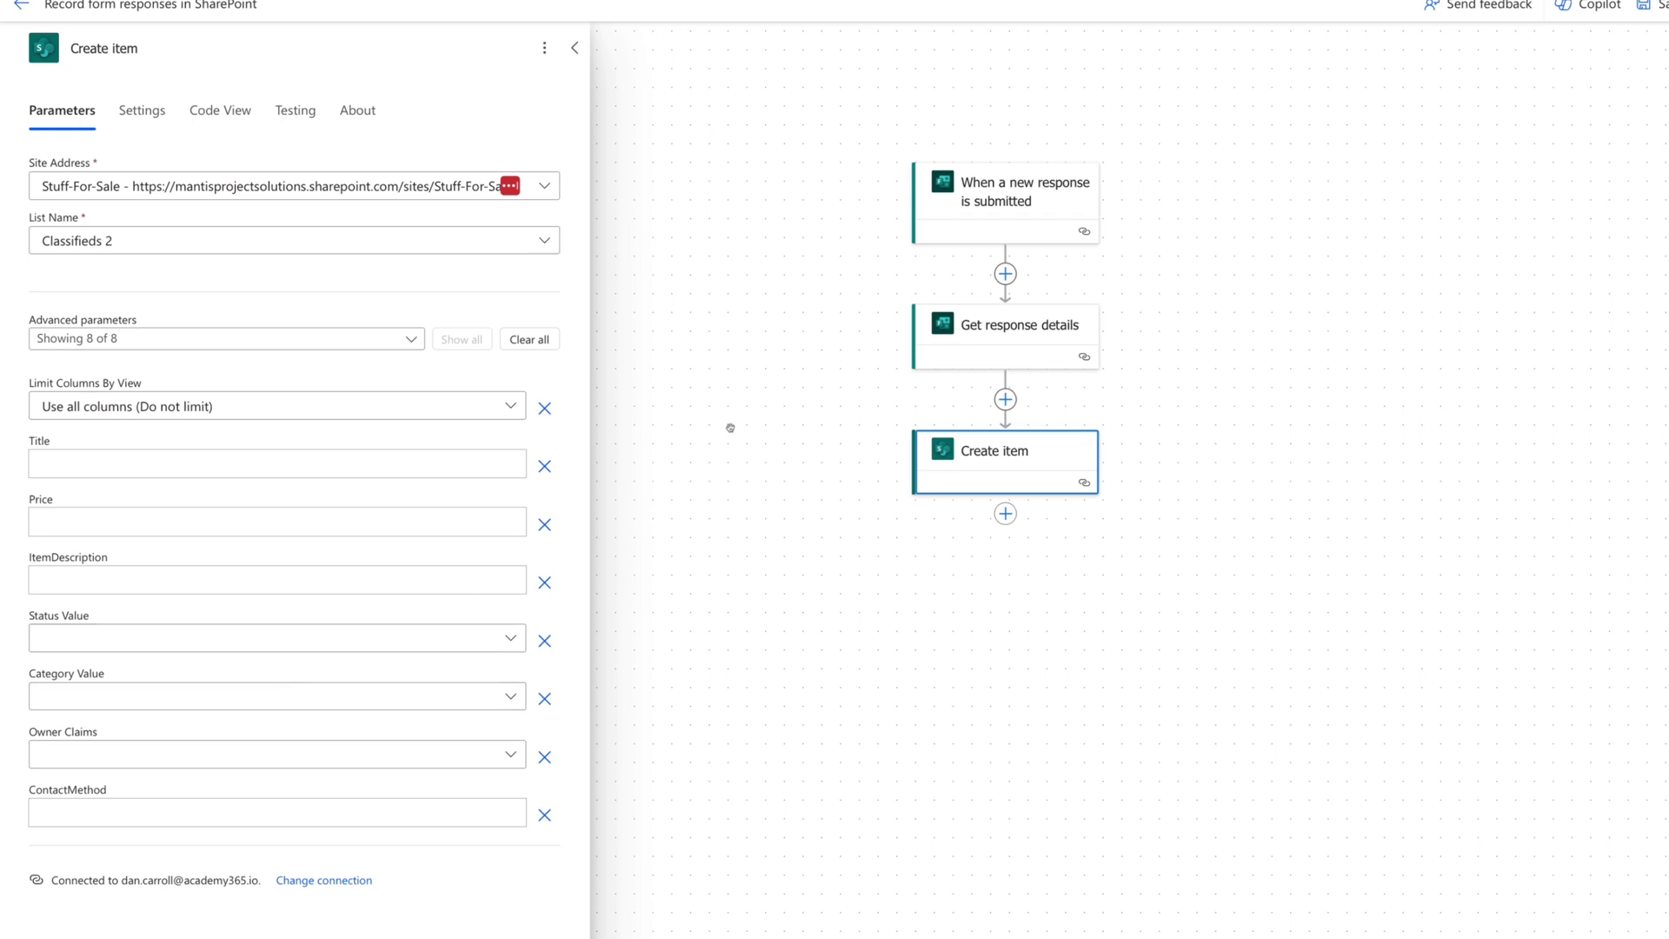
Map Title and ItemDescription to the ad title and Item Description form answers.
{"action": "left_click", "coordinate": [87, 466]}
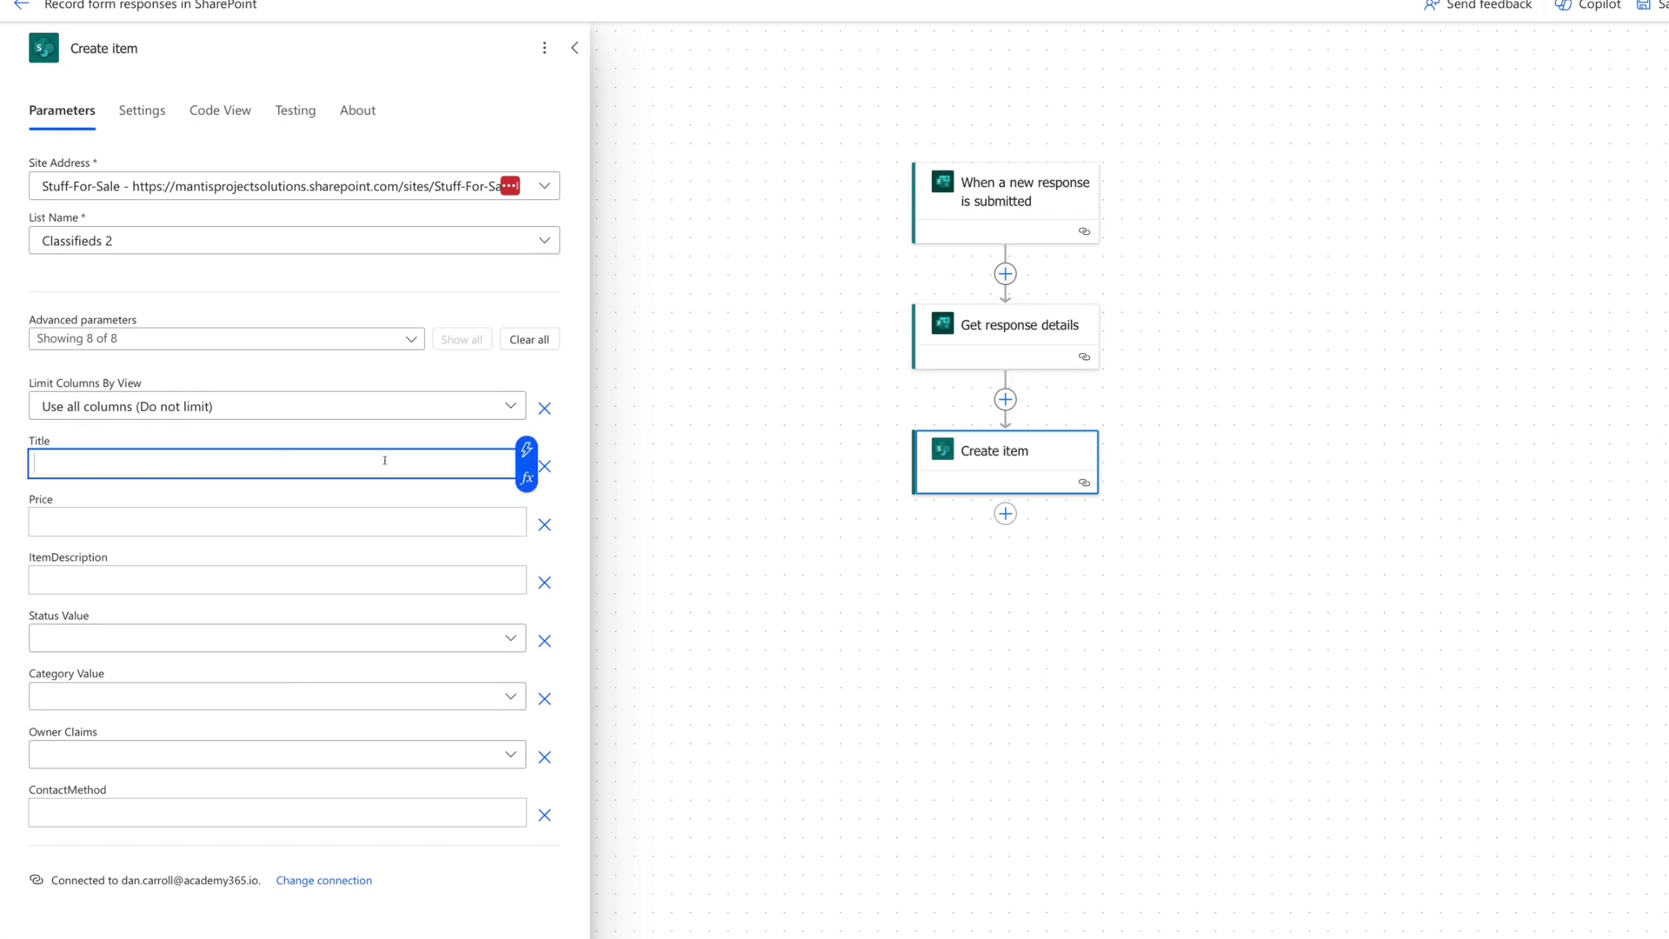
{"action": "left_click", "coordinate": [527, 449]}
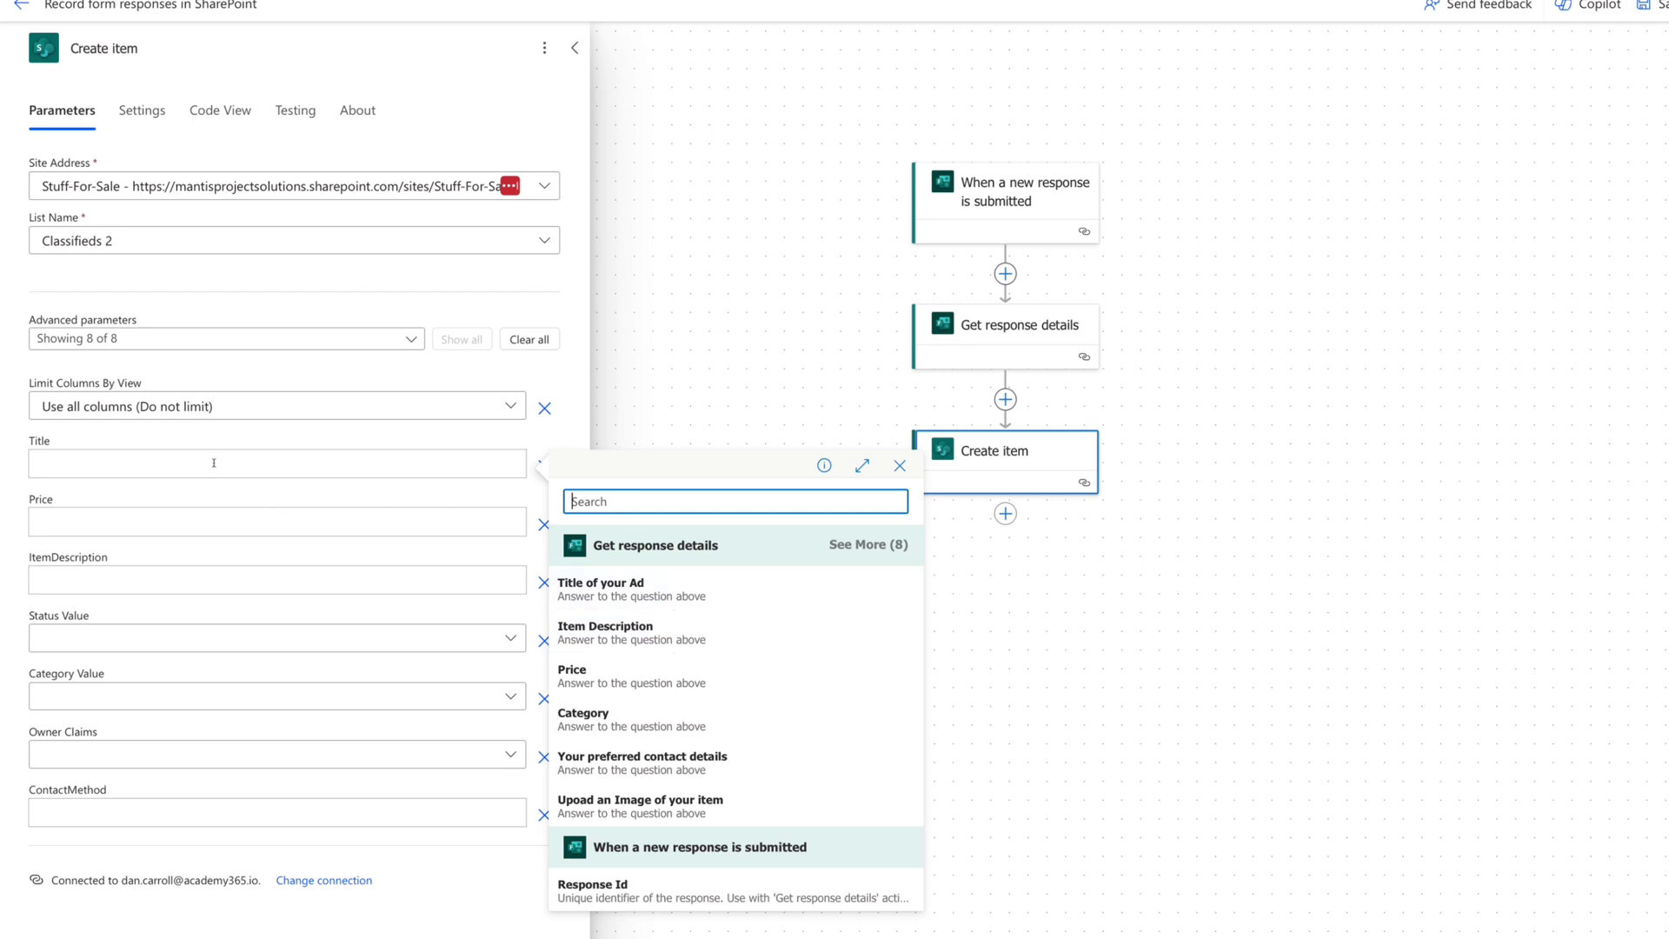
{"action": "left_click", "coordinate": [600, 590]}
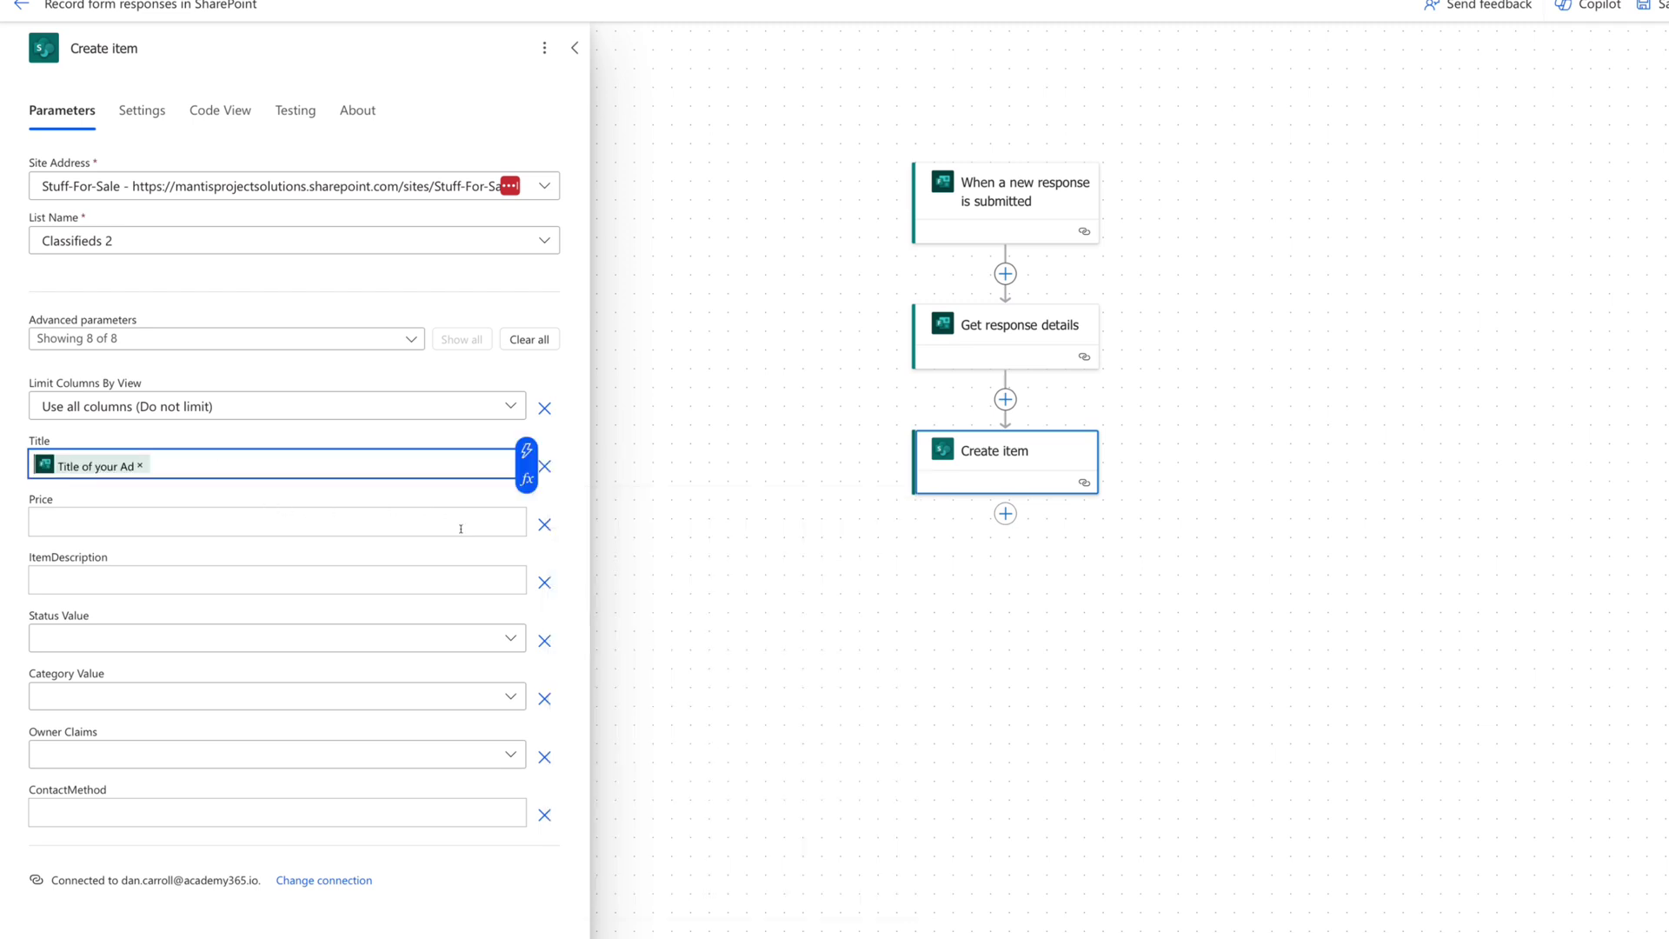
{"action": "left_click", "coordinate": [349, 580]}
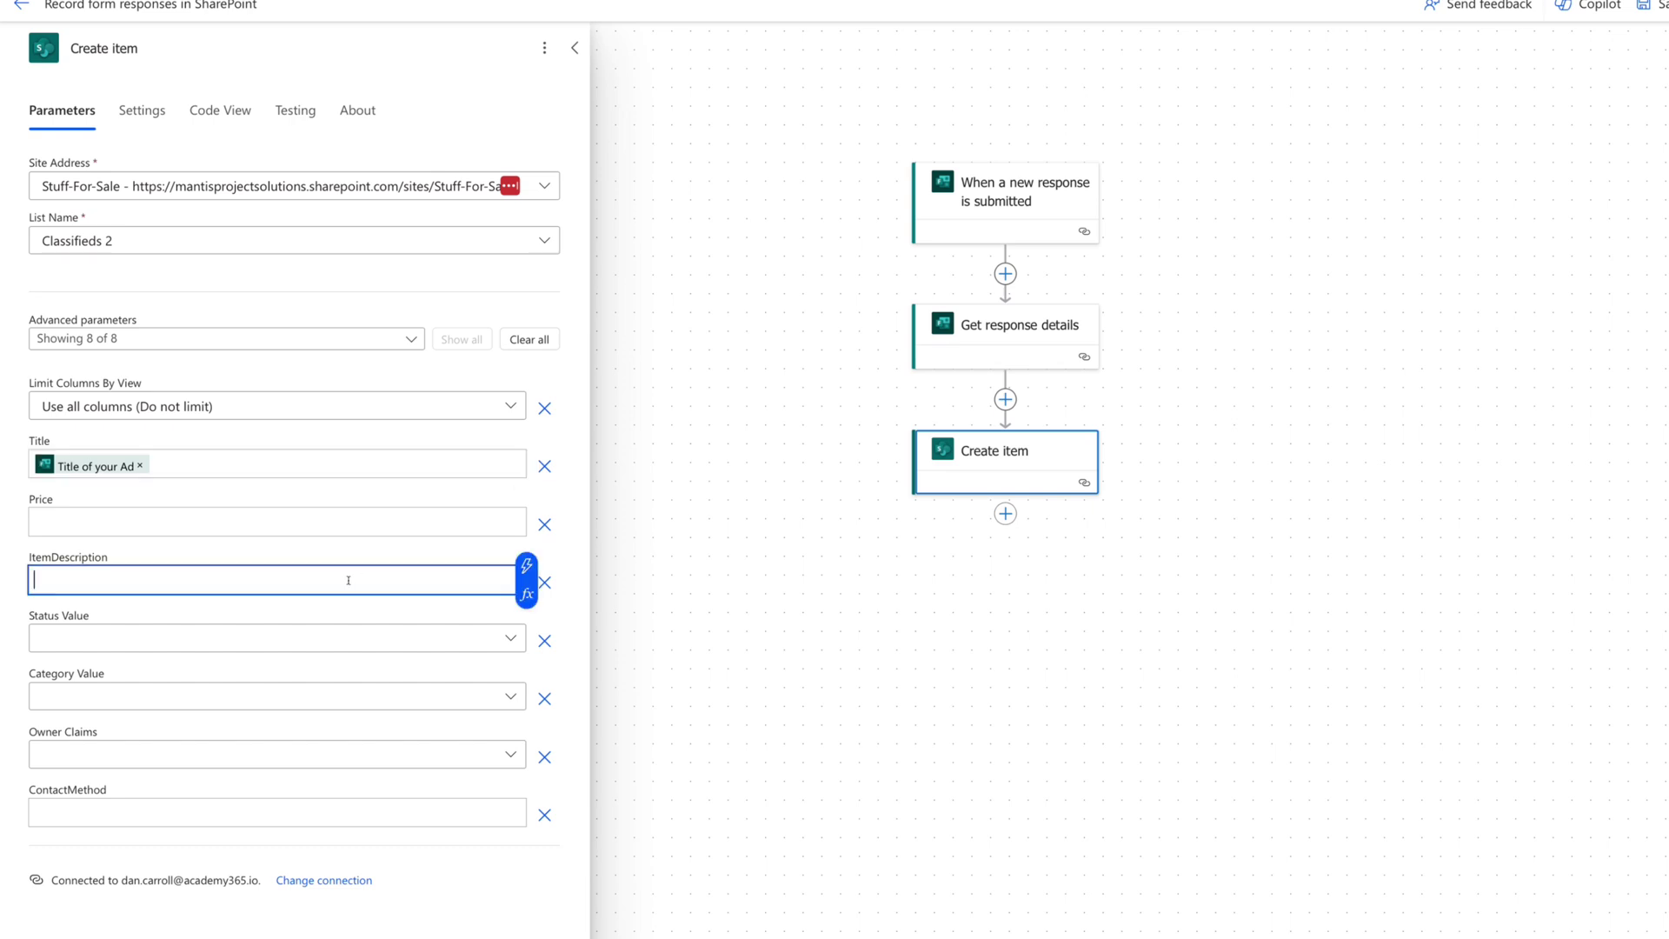
{"action": "left_click", "coordinate": [527, 566]}
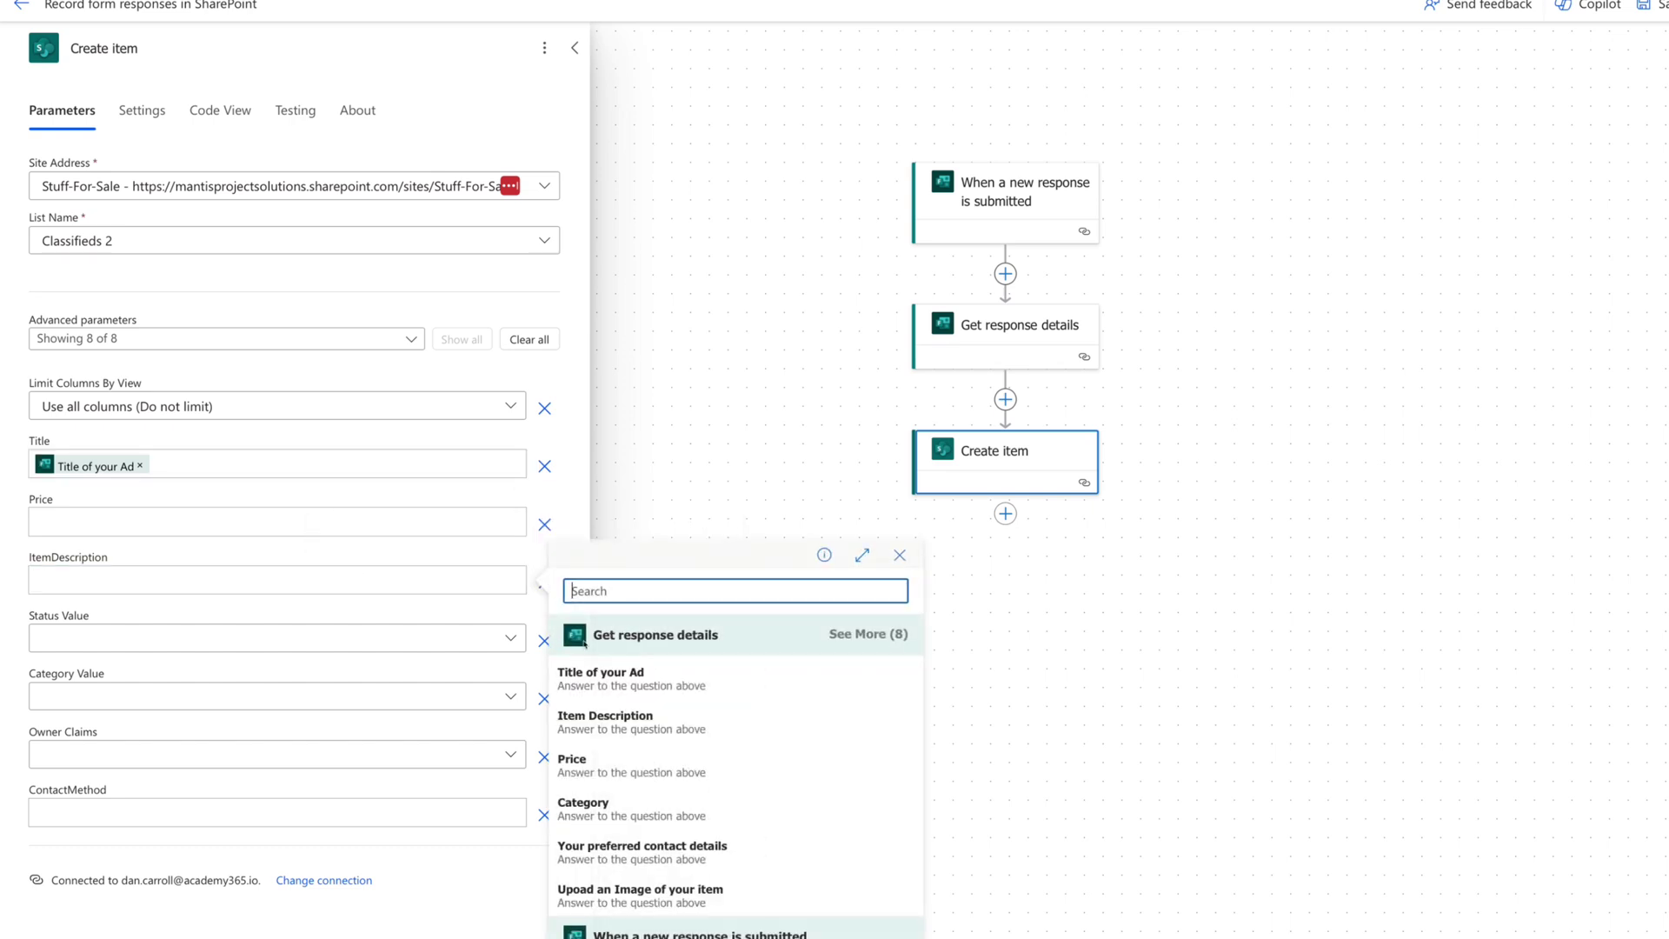
{"action": "left_click", "coordinate": [605, 720]}
Set Status to New and fill Category Value with the Category answer.
{"action": "left_click", "coordinate": [239, 640]}
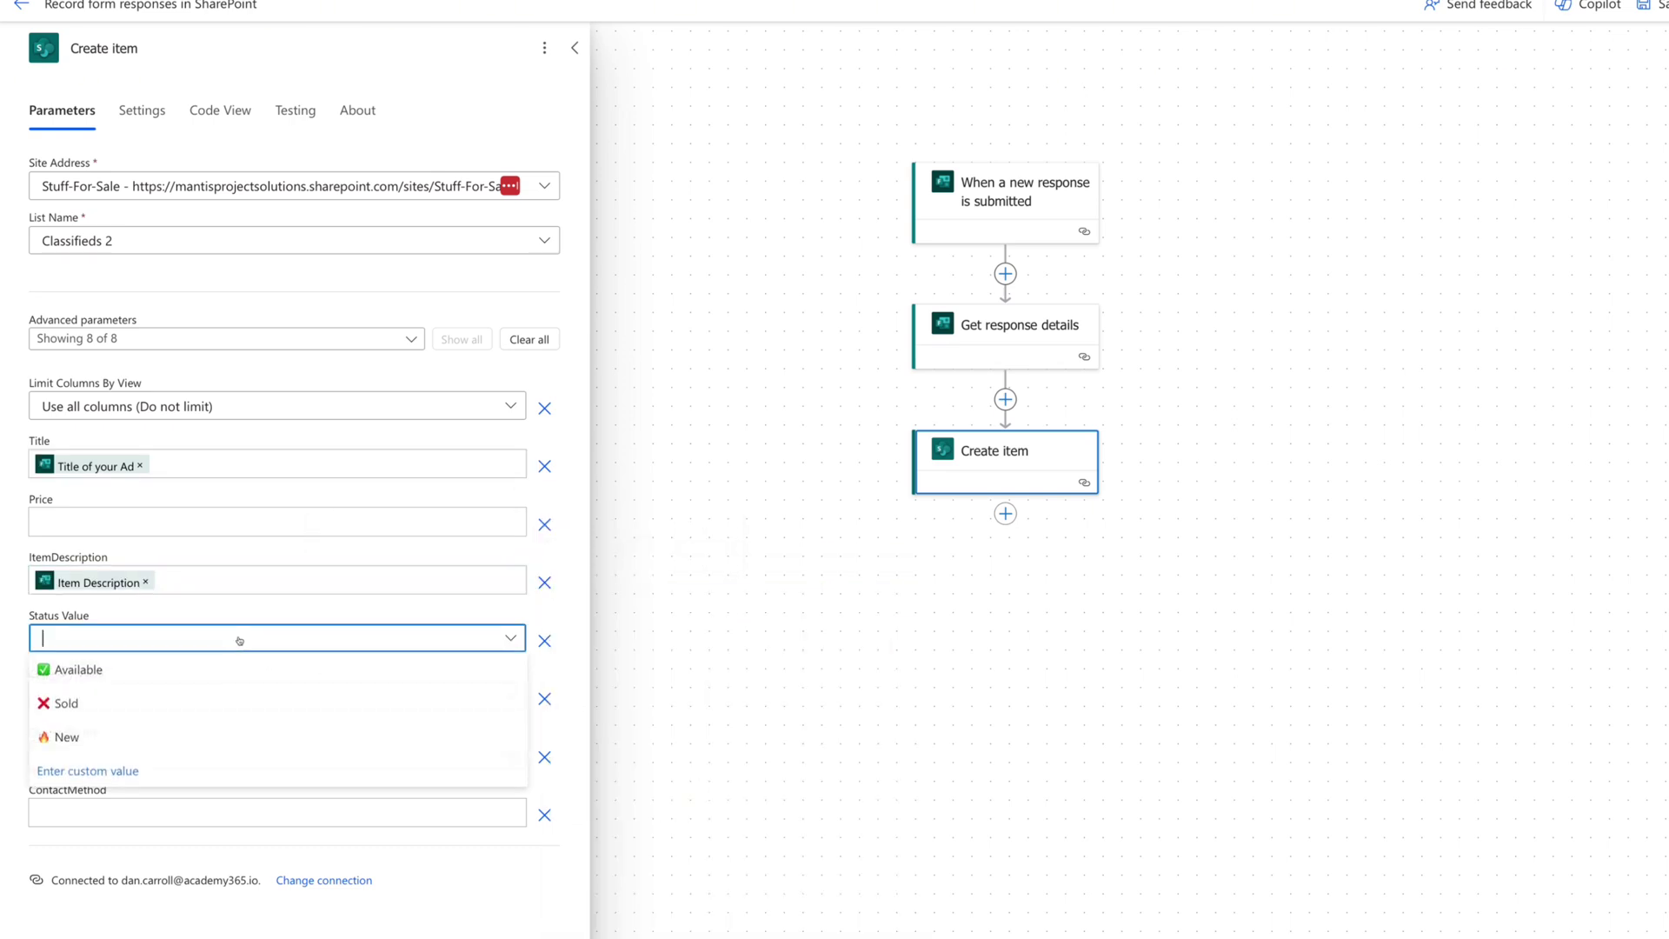
{"action": "left_click", "coordinate": [67, 737]}
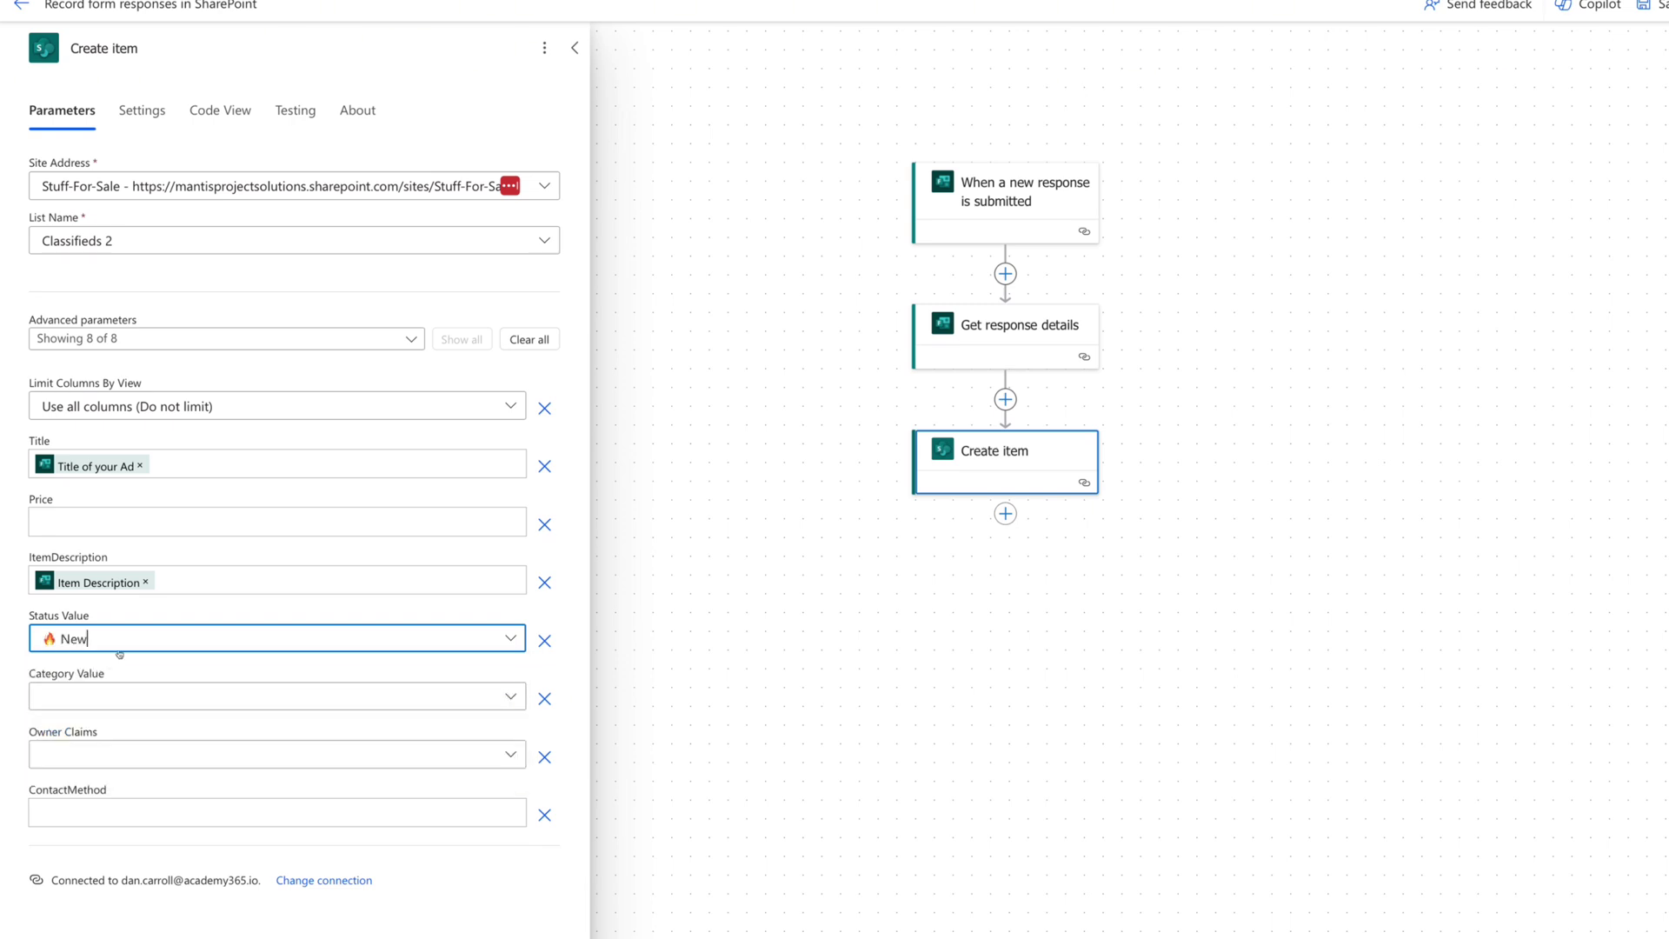
{"action": "left_click", "coordinate": [128, 696]}
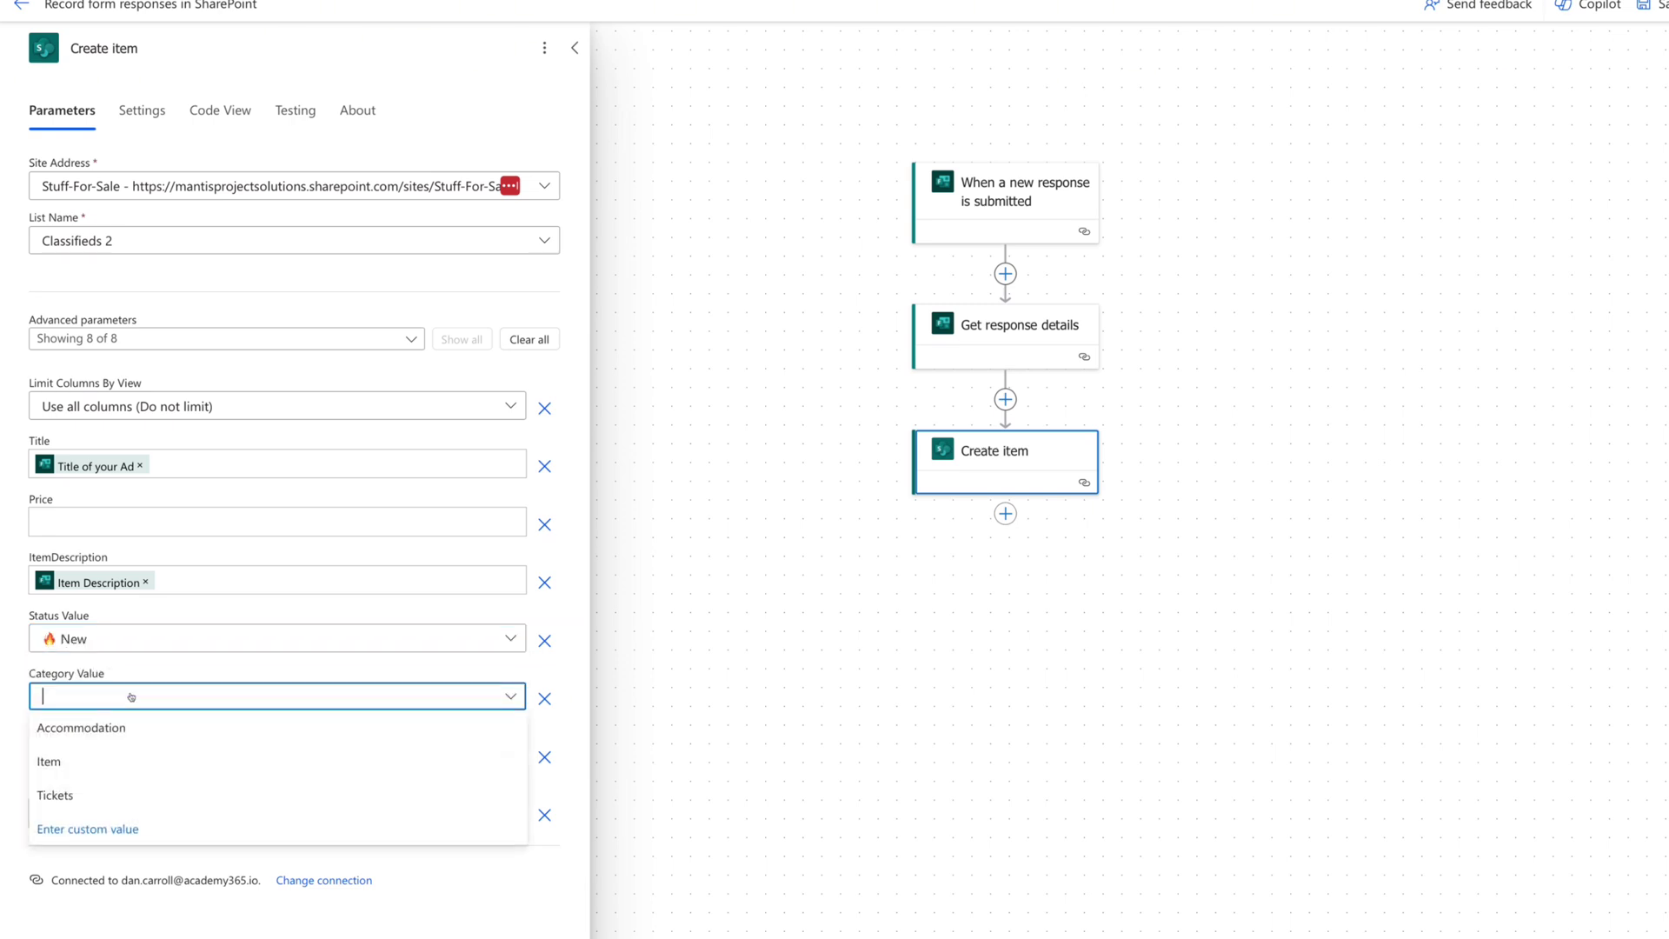
{"action": "left_click", "coordinate": [88, 831]}
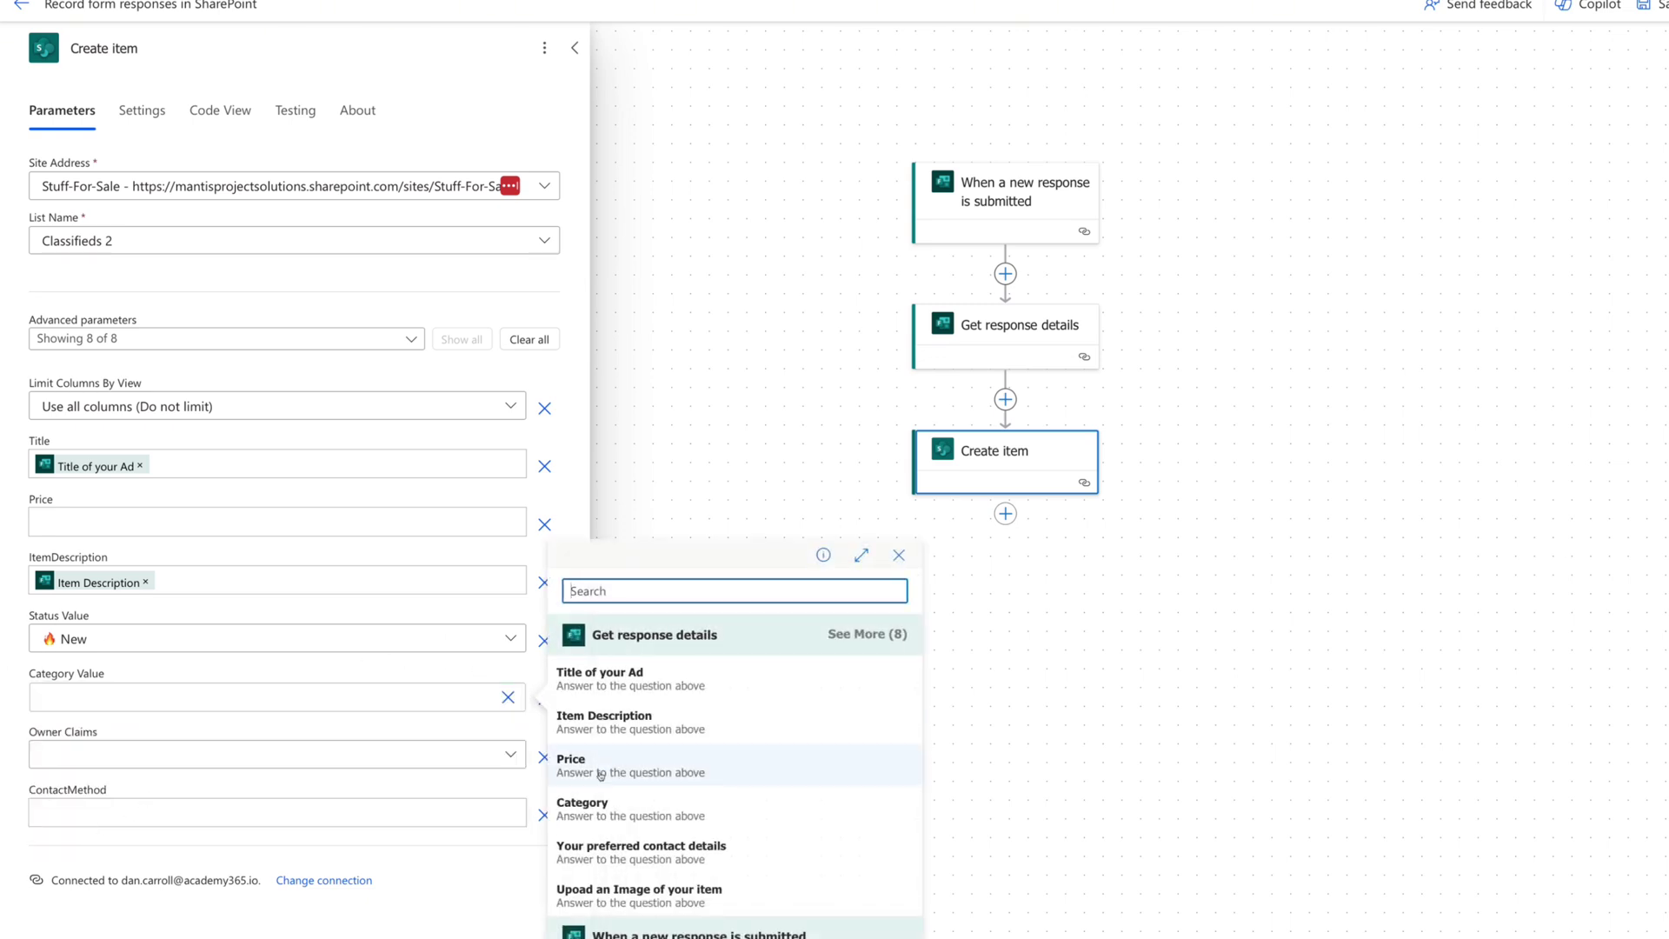
{"action": "left_click", "coordinate": [585, 816]}
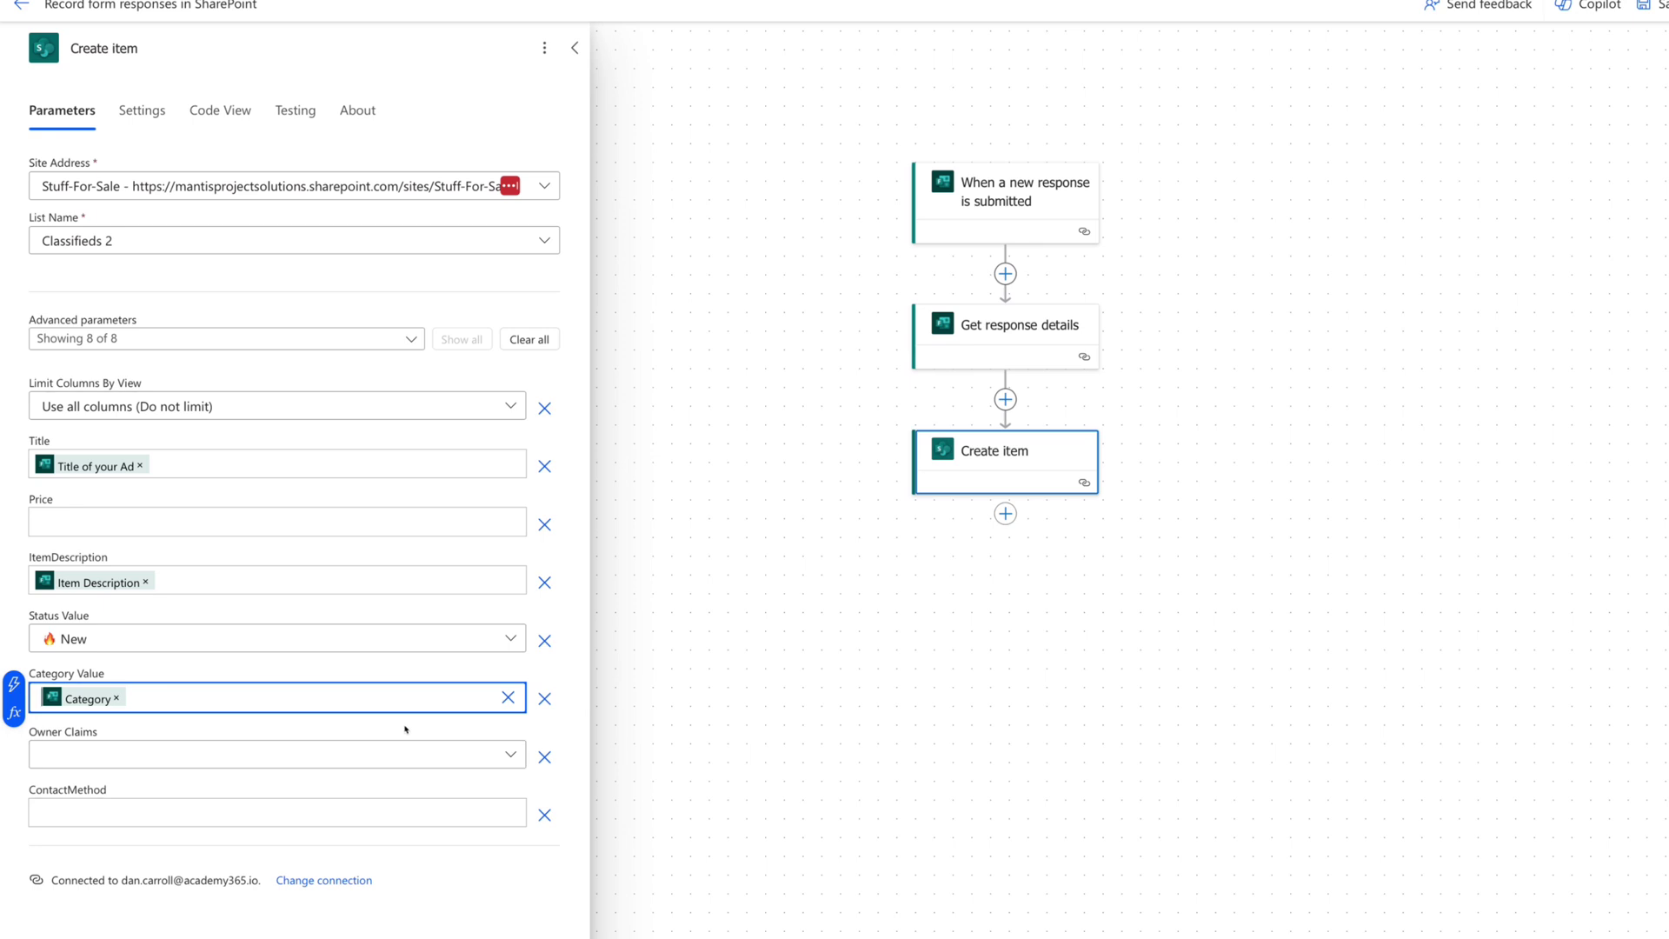
Fill Owner Claims with Responders' Email and ContactMethod with the preferred contact details answer.
{"action": "left_click", "coordinate": [278, 763]}
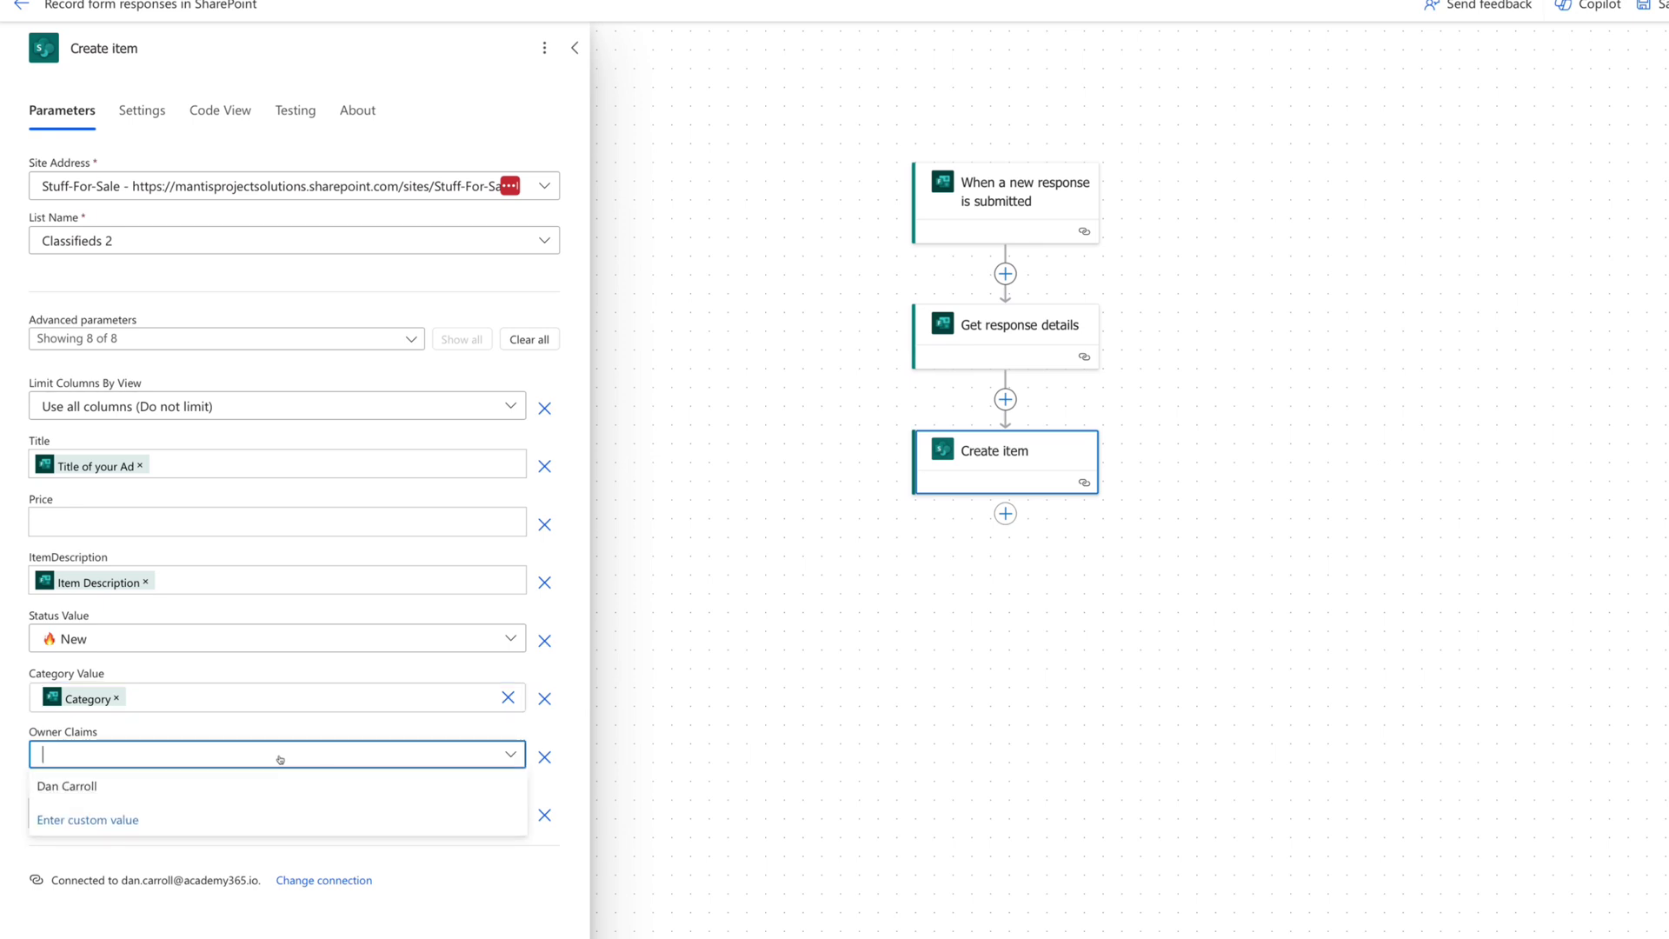
{"action": "left_click", "coordinate": [128, 821]}
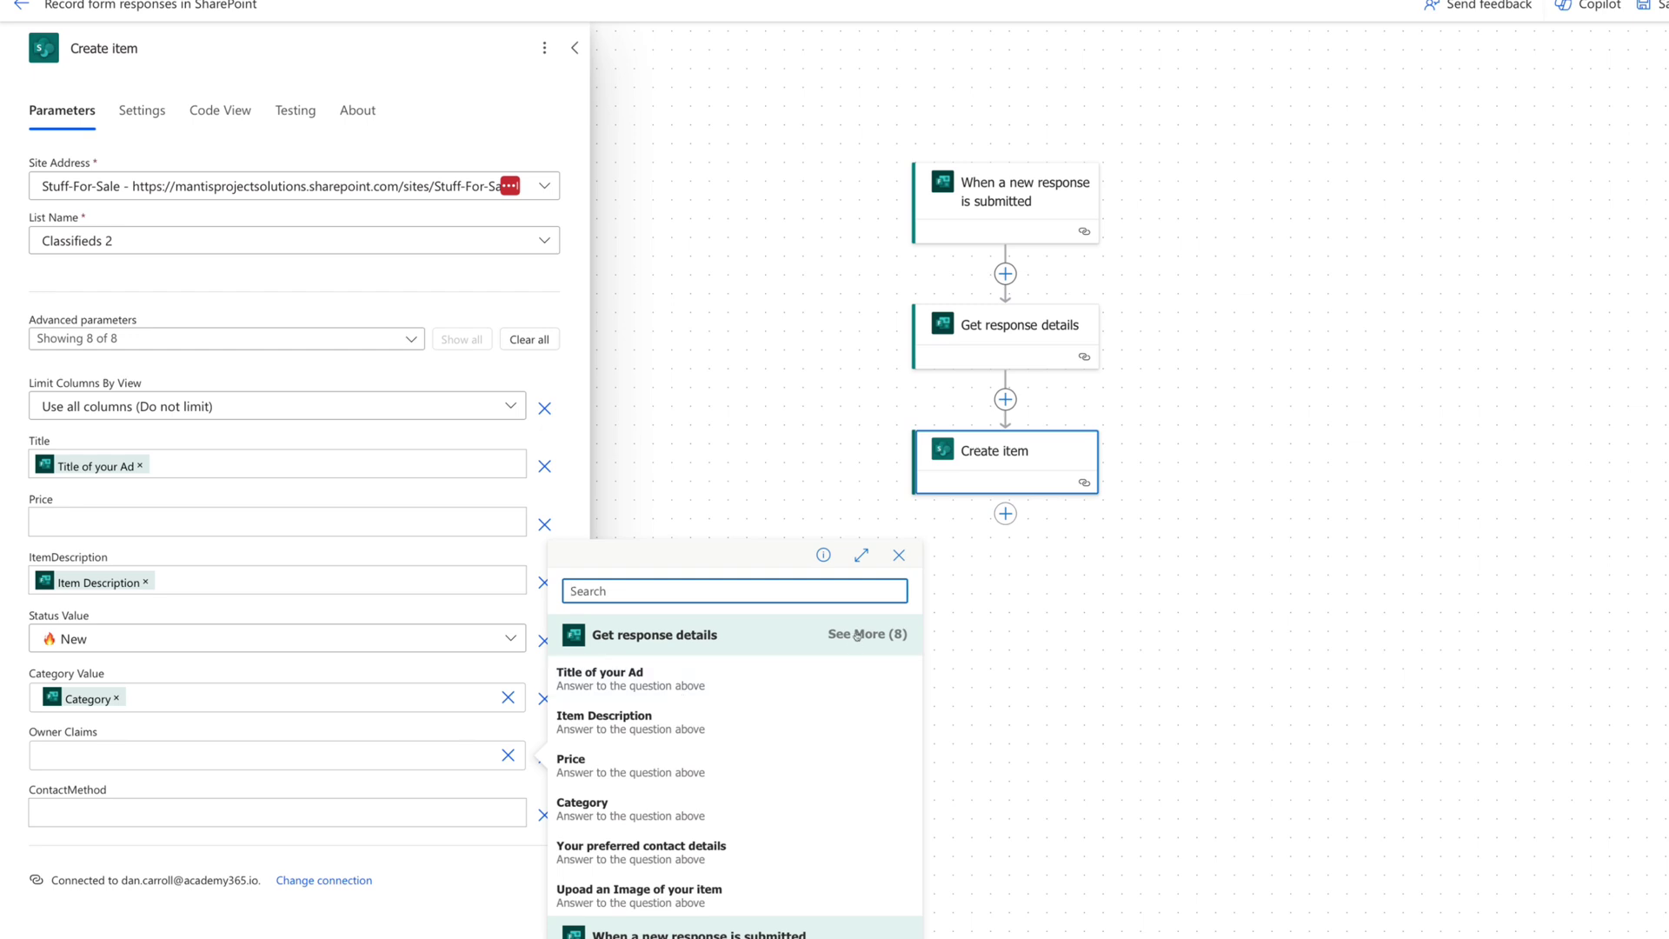
{"action": "left_click", "coordinate": [855, 638]}
{"action": "left_click", "coordinate": [642, 875]}
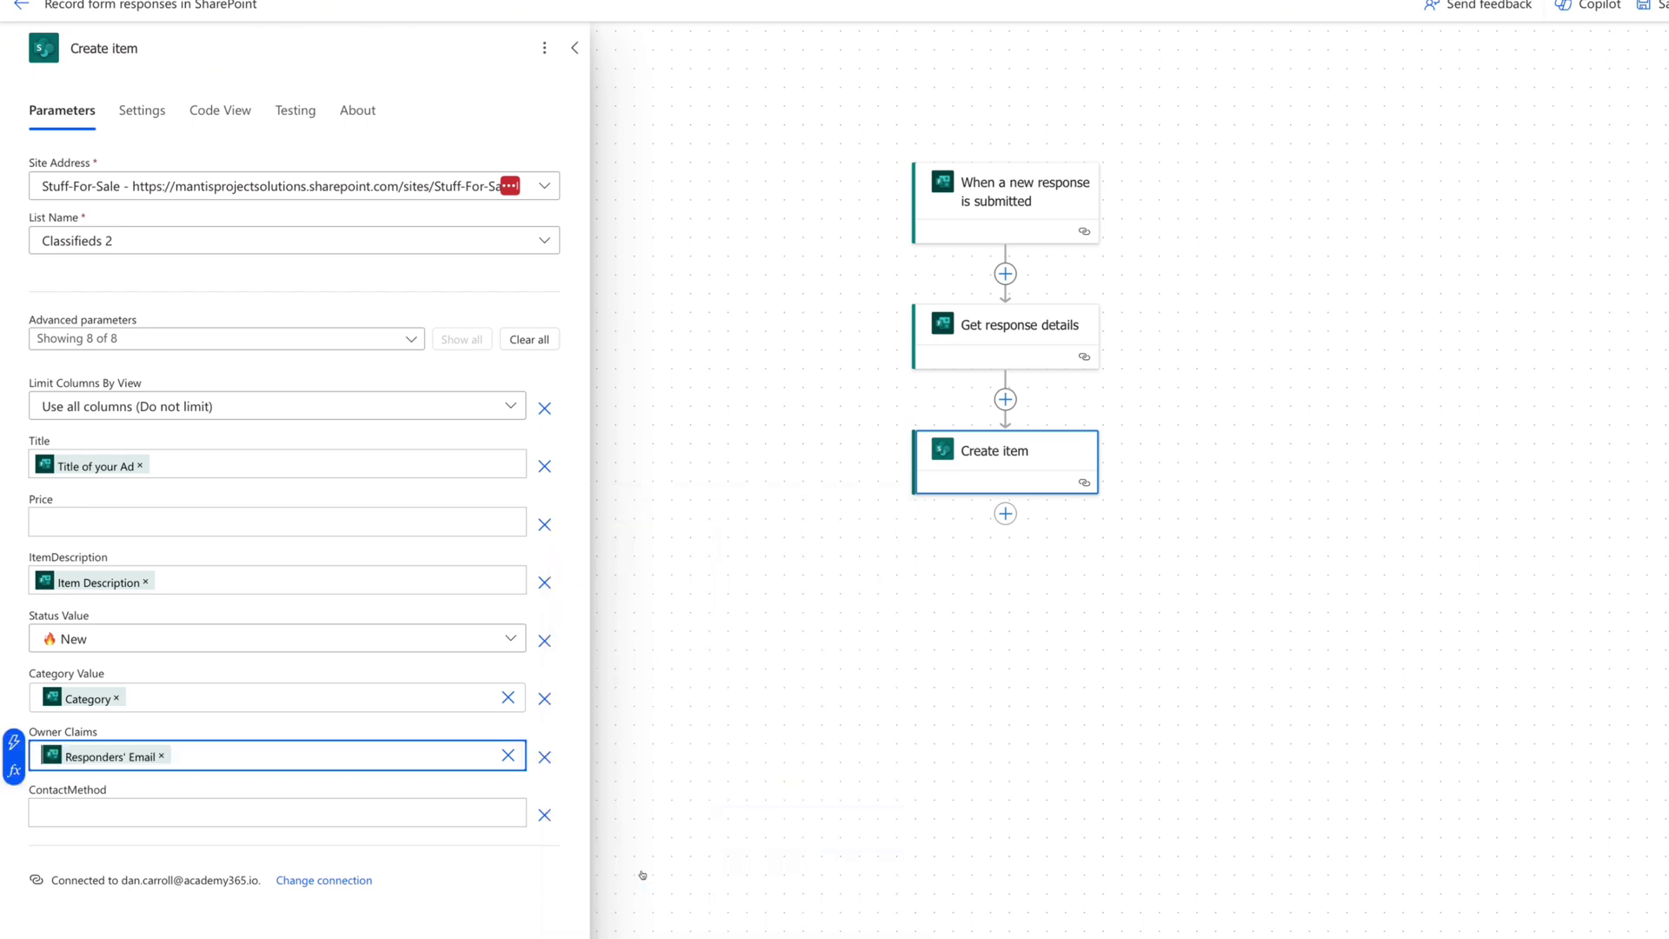
{"action": "left_click", "coordinate": [143, 811]}
{"action": "left_click", "coordinate": [526, 798]}
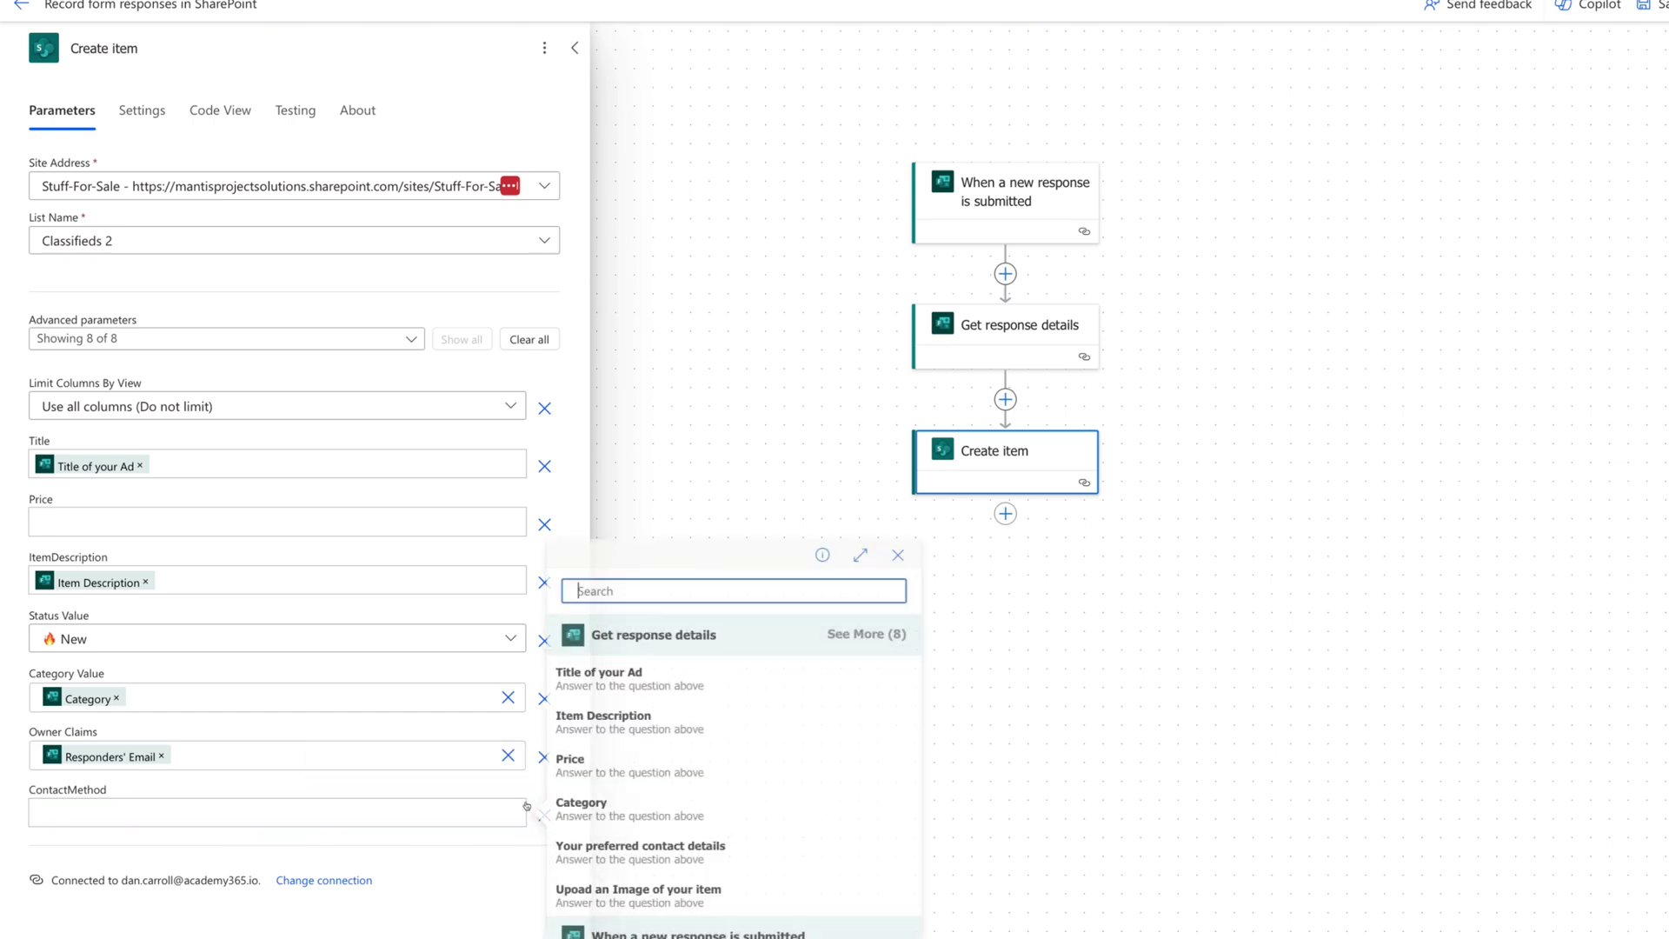
{"action": "left_click", "coordinate": [671, 856]}
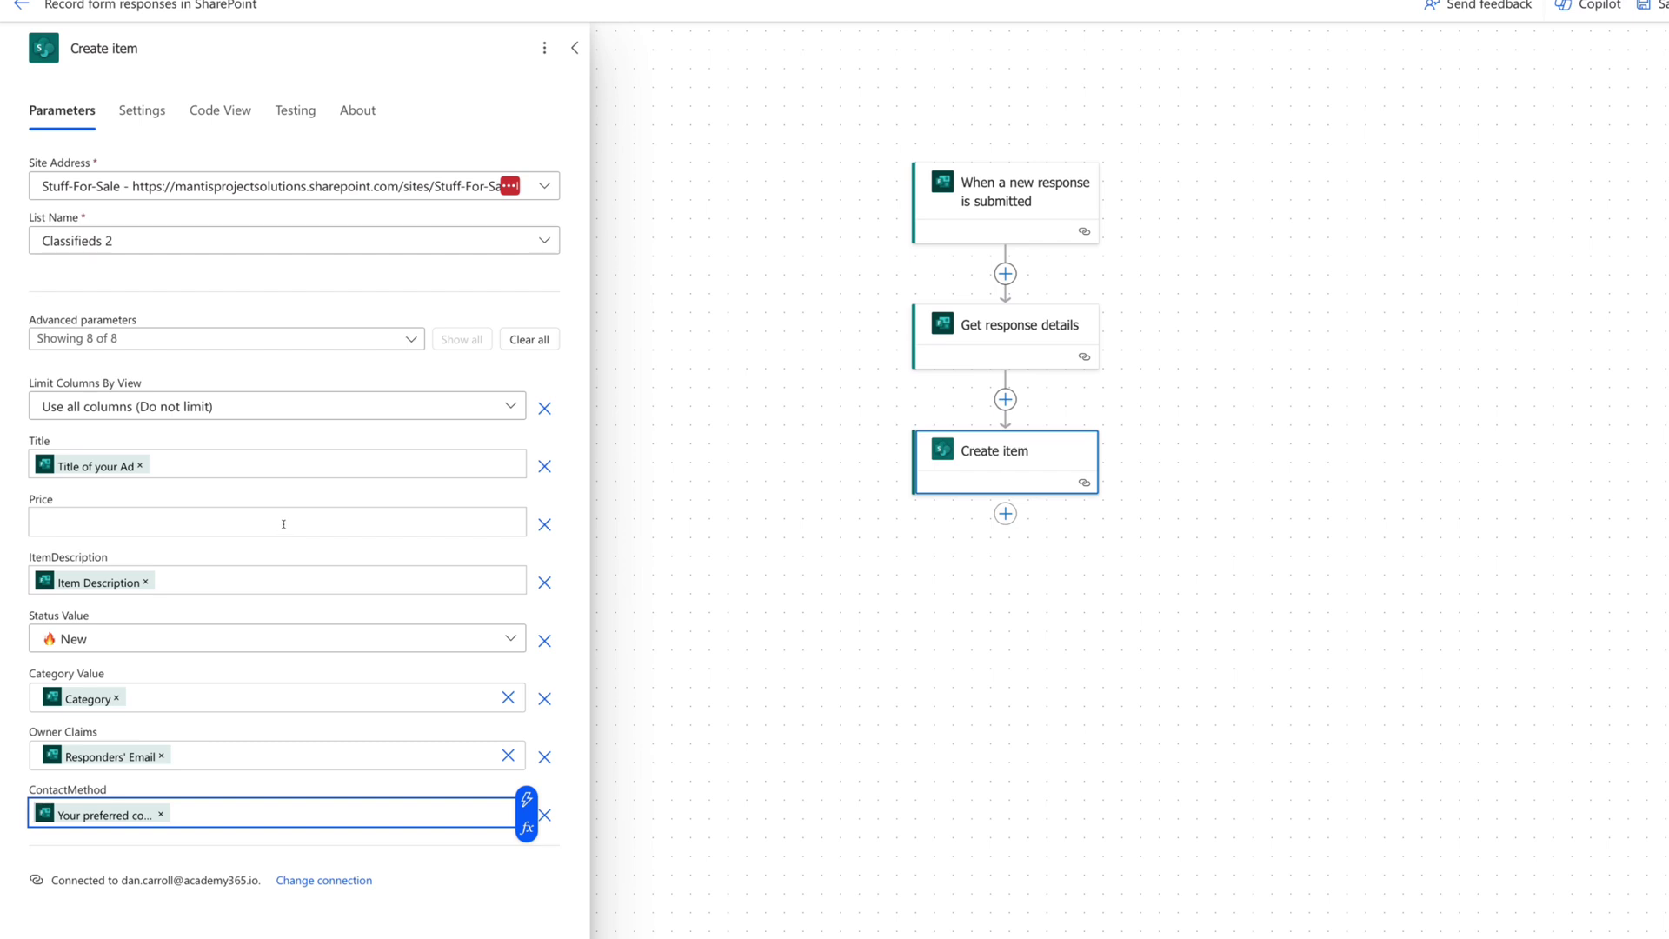
{"action": "left_click", "coordinate": [283, 523]}
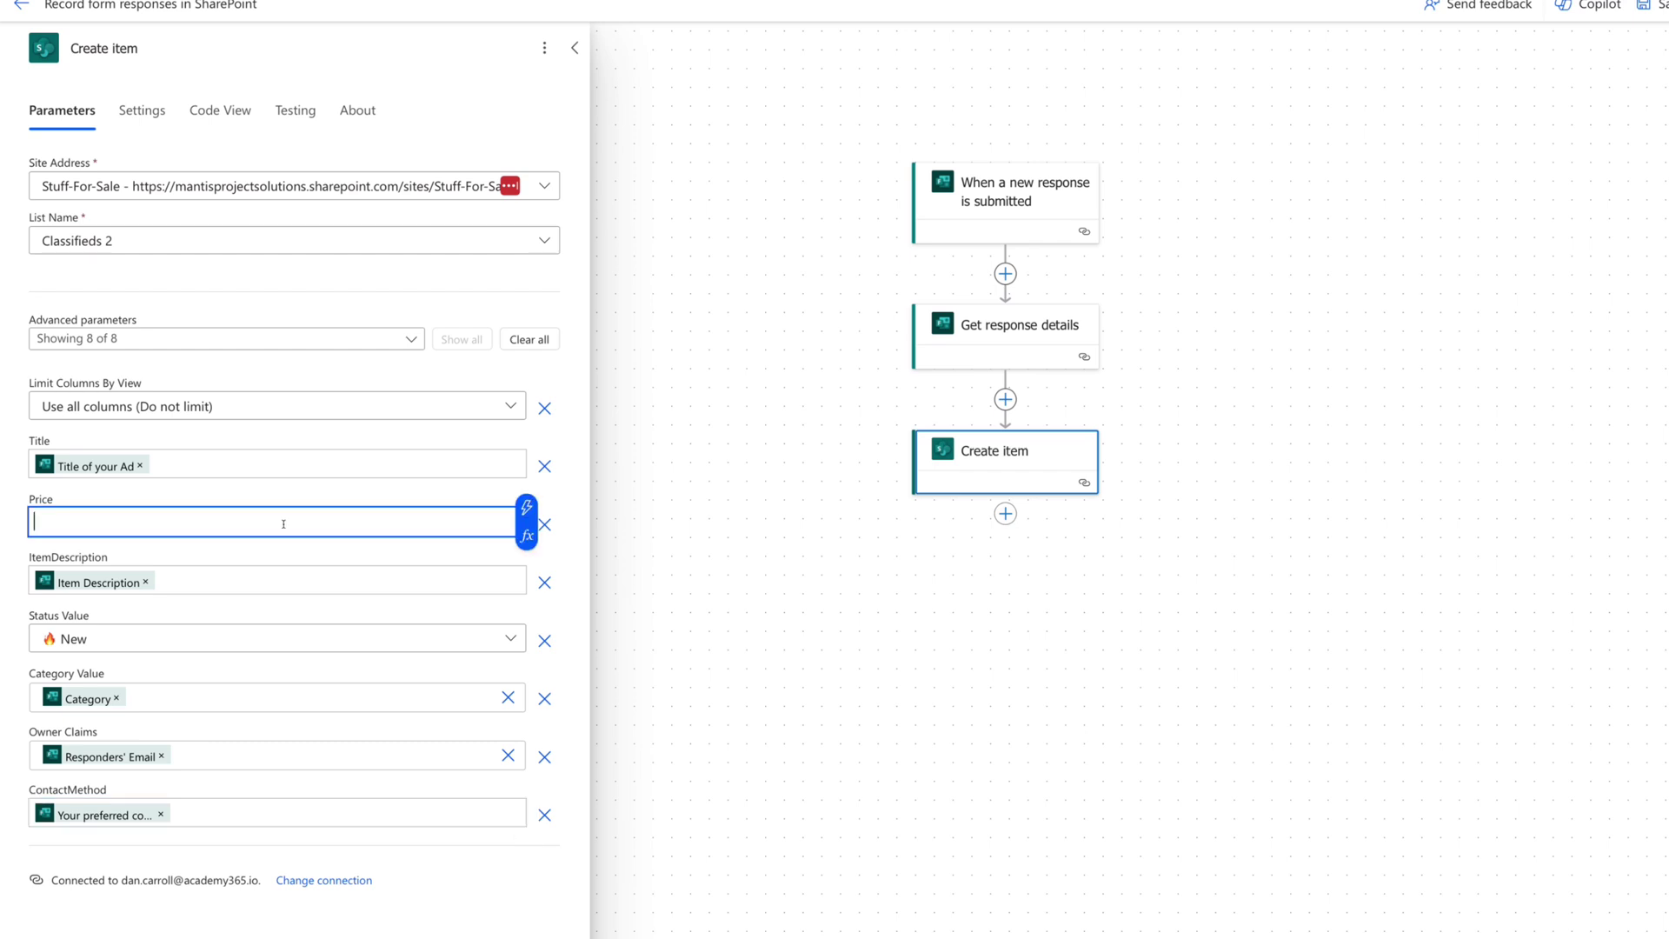
Leave Price unmapped and collapse the Create item parameters panel.
{"action": "left_click", "coordinate": [527, 509]}
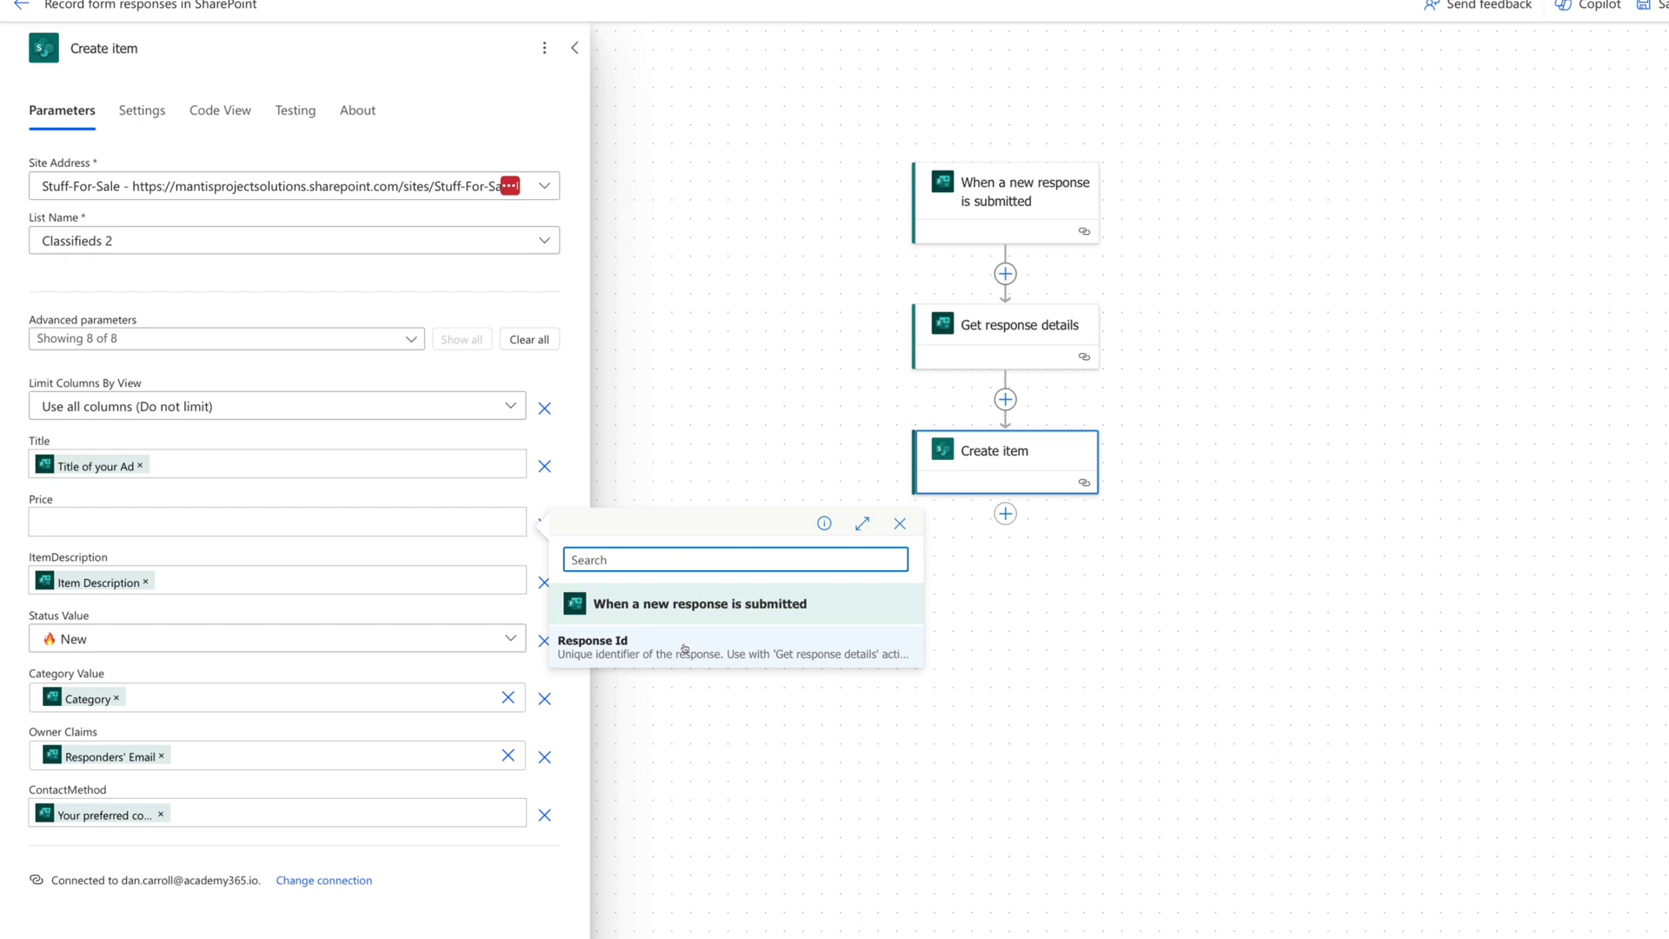
{"action": "key", "text": "Escape"}
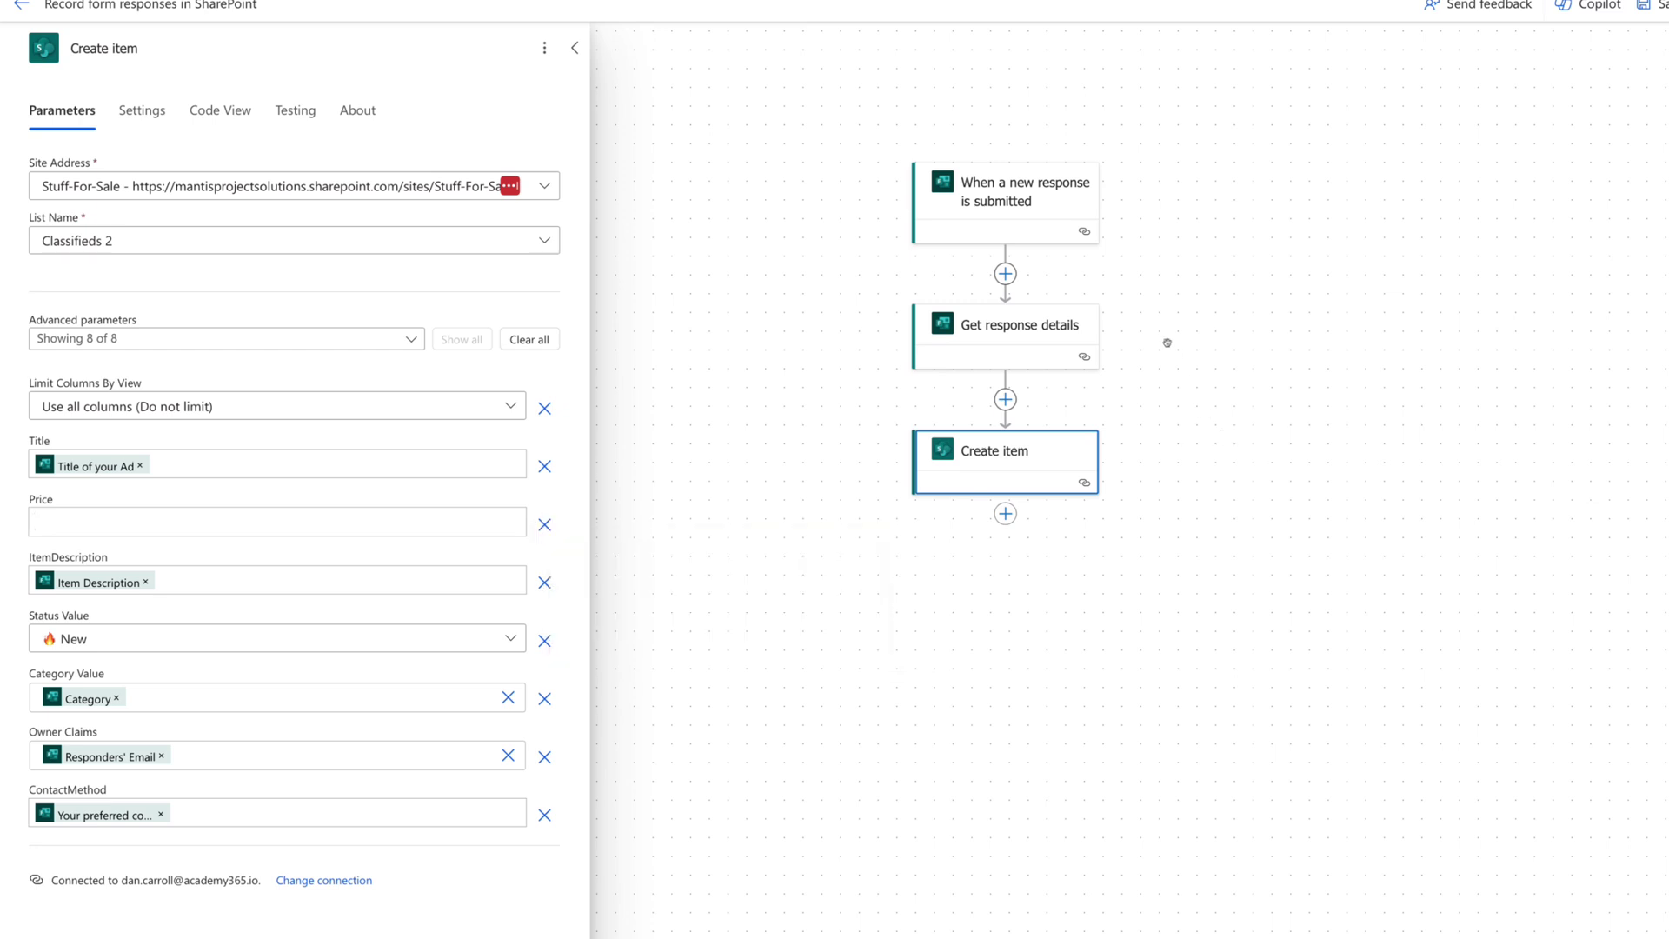
{"action": "left_click", "coordinate": [574, 48]}
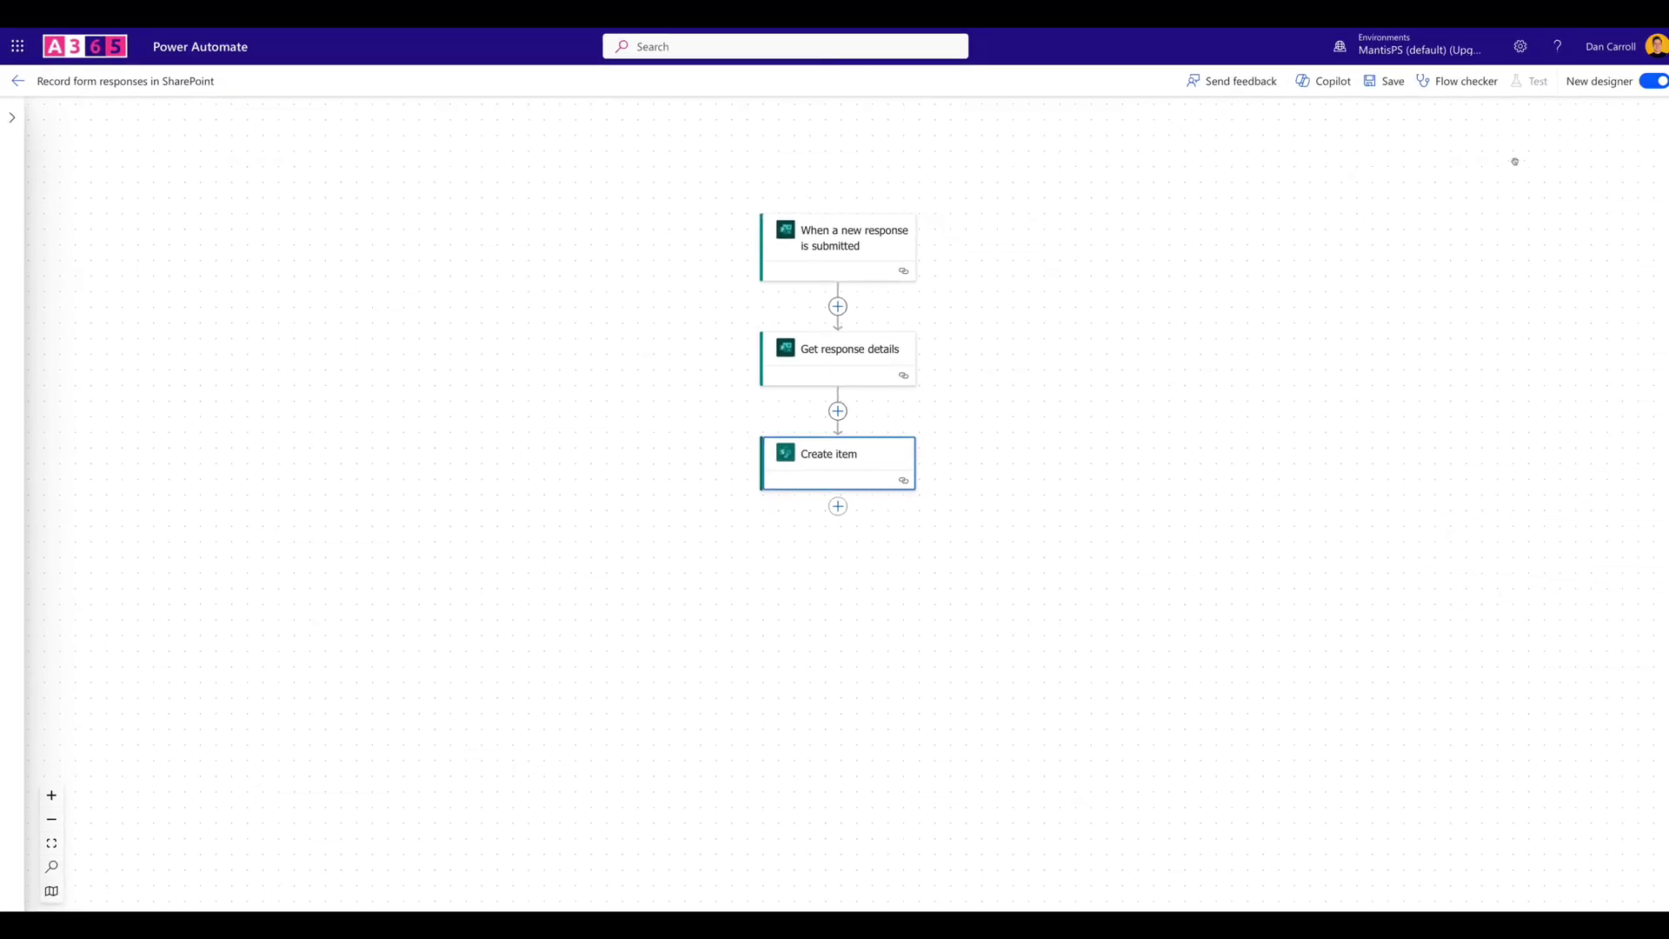
Switch the Record form responses in SharePoint - 2 flow back to the classic designer.
{"action": "left_click", "coordinate": [1649, 84]}
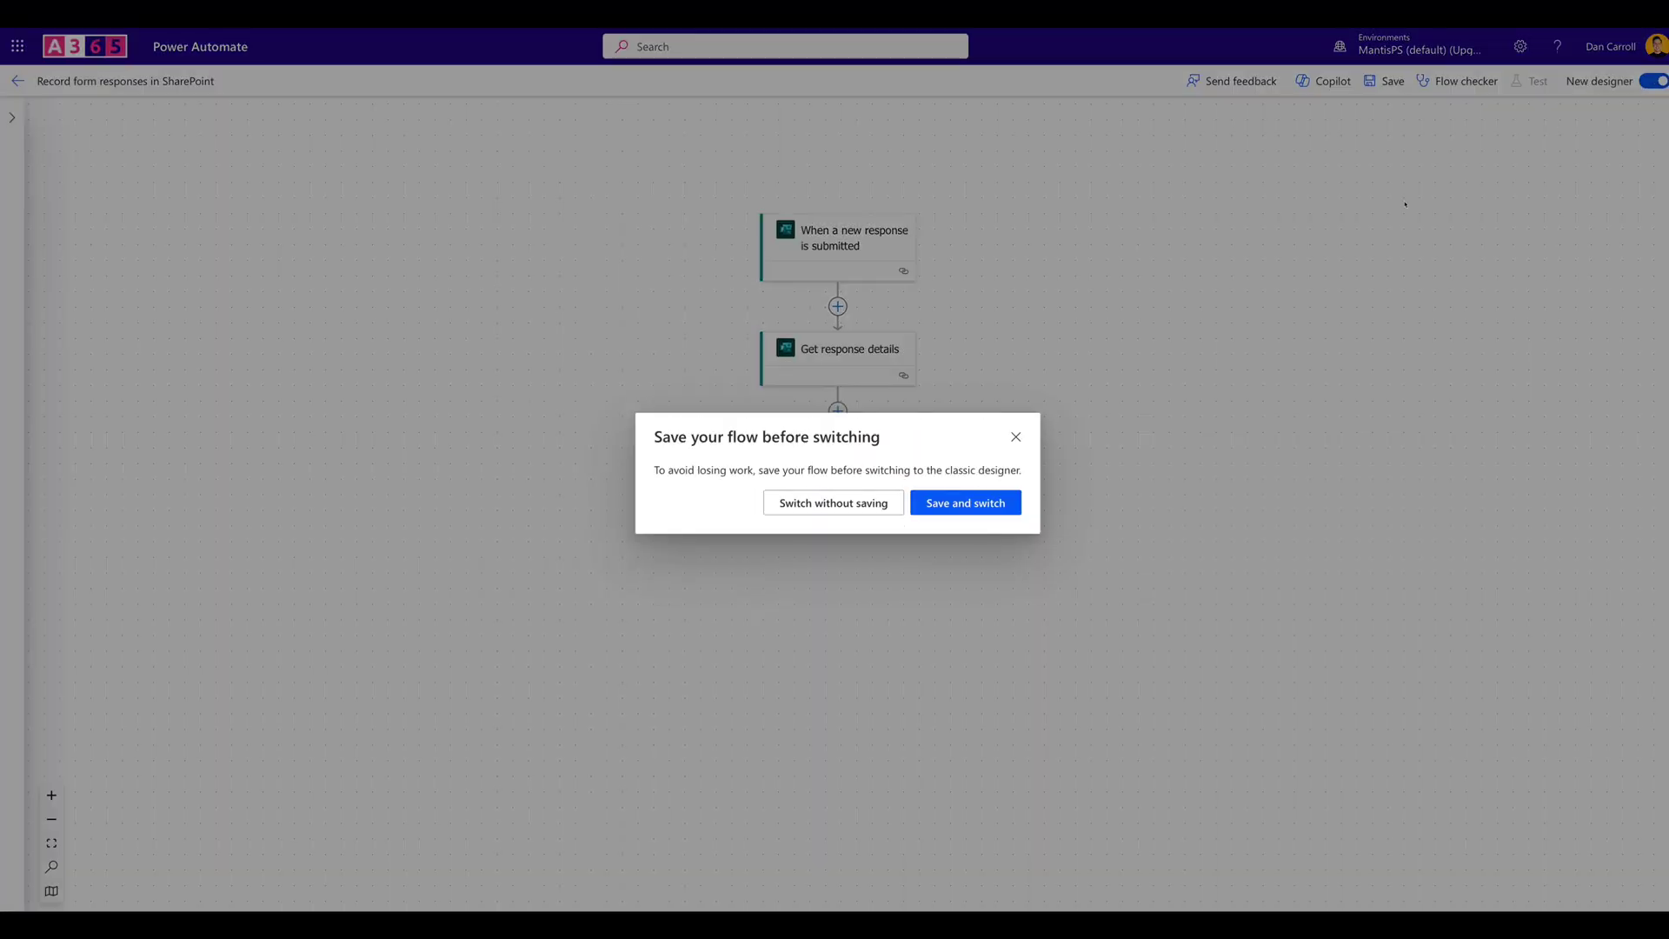
{"action": "left_click", "coordinate": [958, 508]}
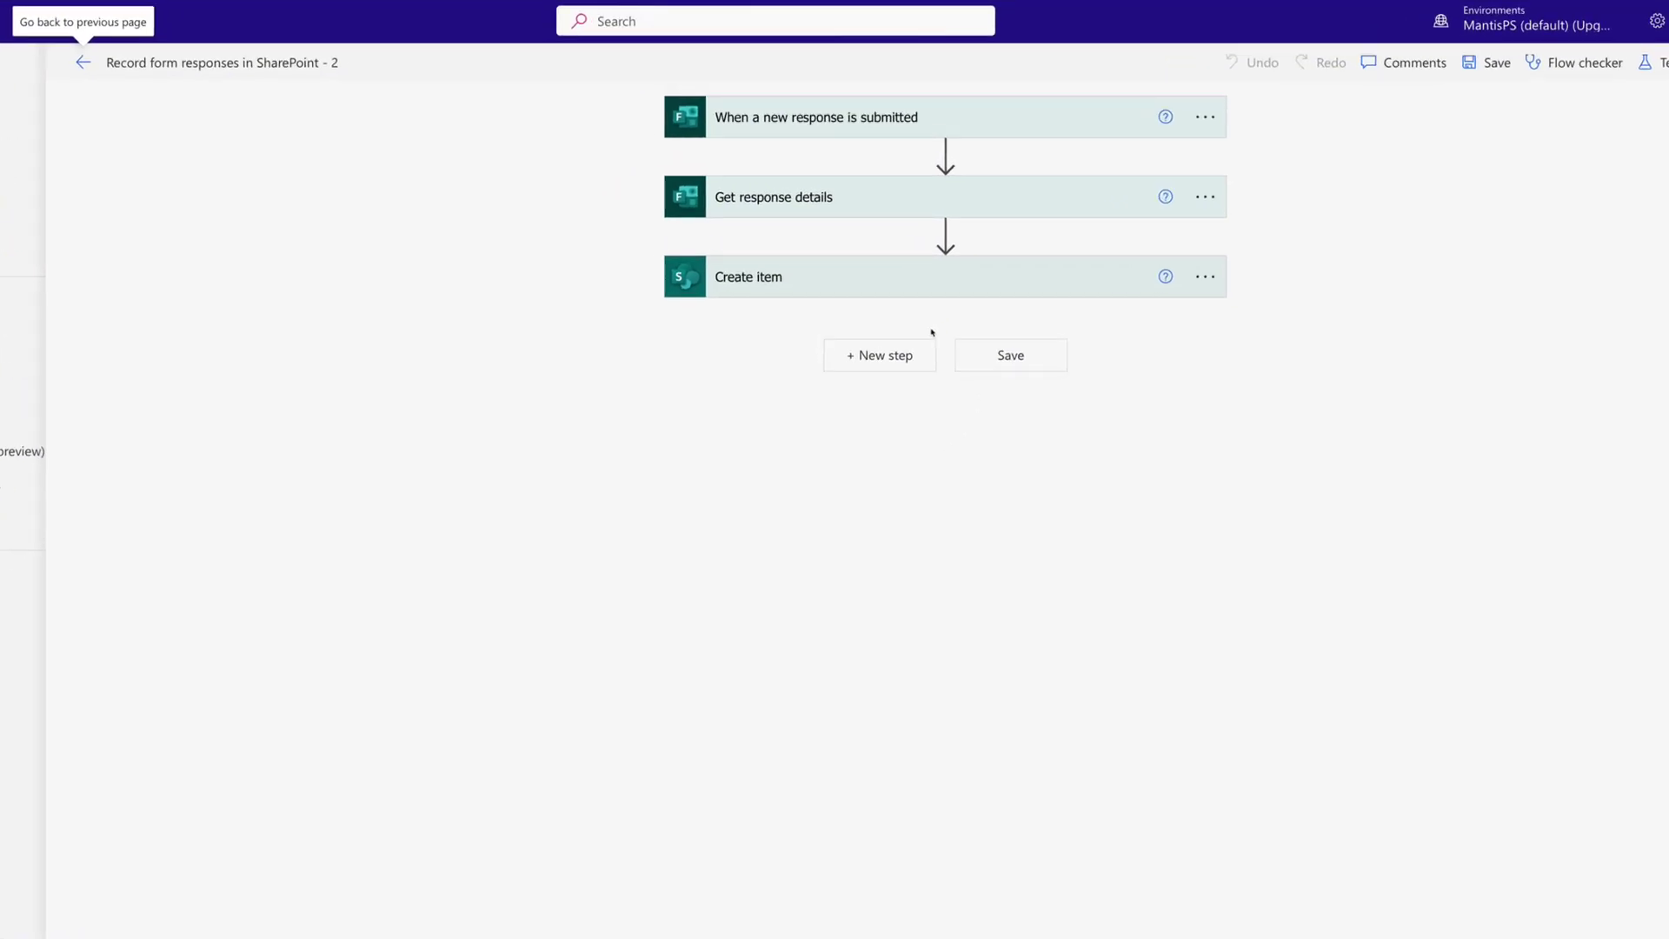
{"action": "mouse_move", "coordinate": [1015, 230]}
Insert an Initialize variable step before Create item: String variable Price holding the form's Price answer.
{"action": "left_click", "coordinate": [945, 235]}
{"action": "left_click", "coordinate": [918, 264]}
{"action": "type", "text": "init"}
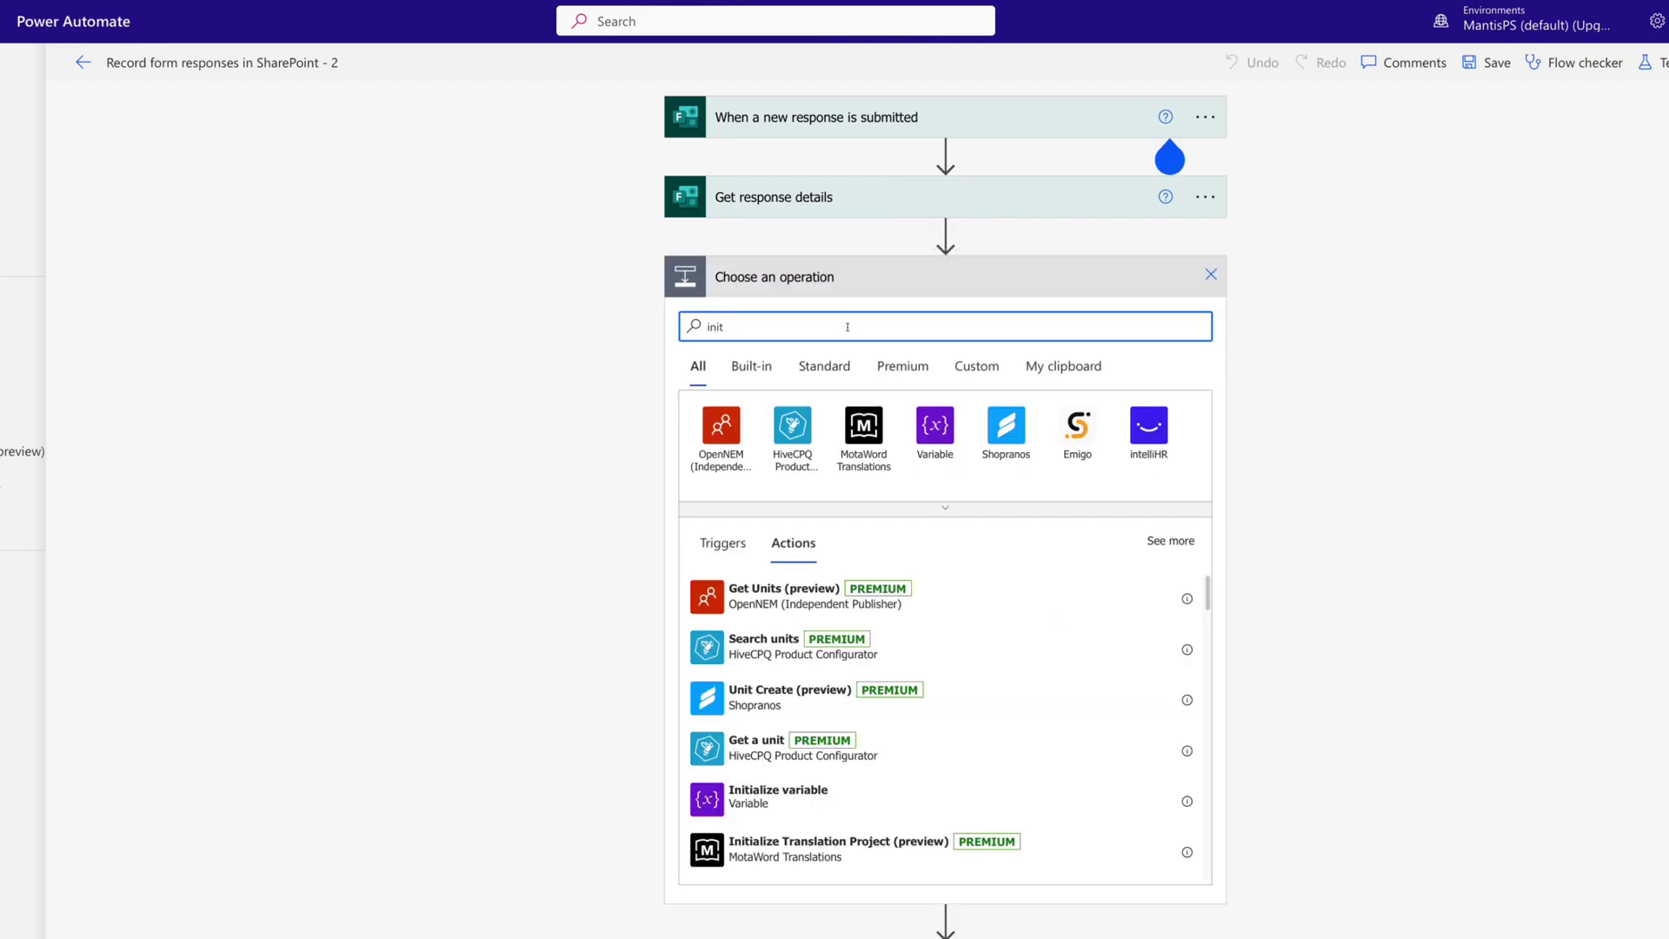
{"action": "left_click", "coordinate": [791, 797]}
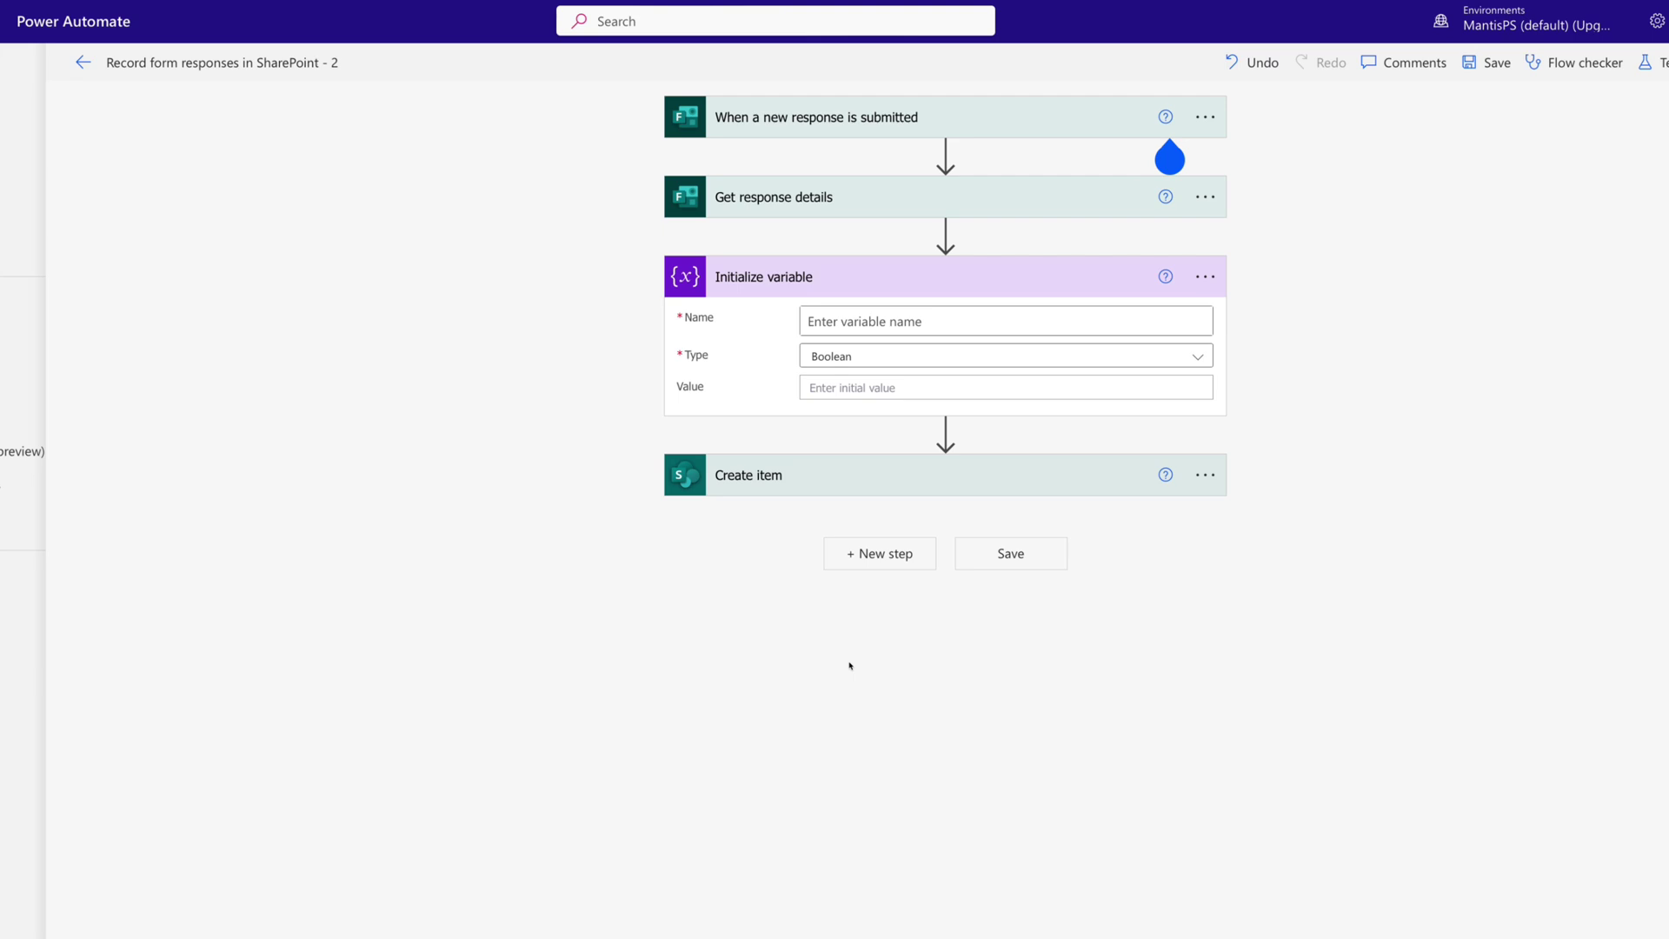
{"action": "left_click", "coordinate": [847, 324]}
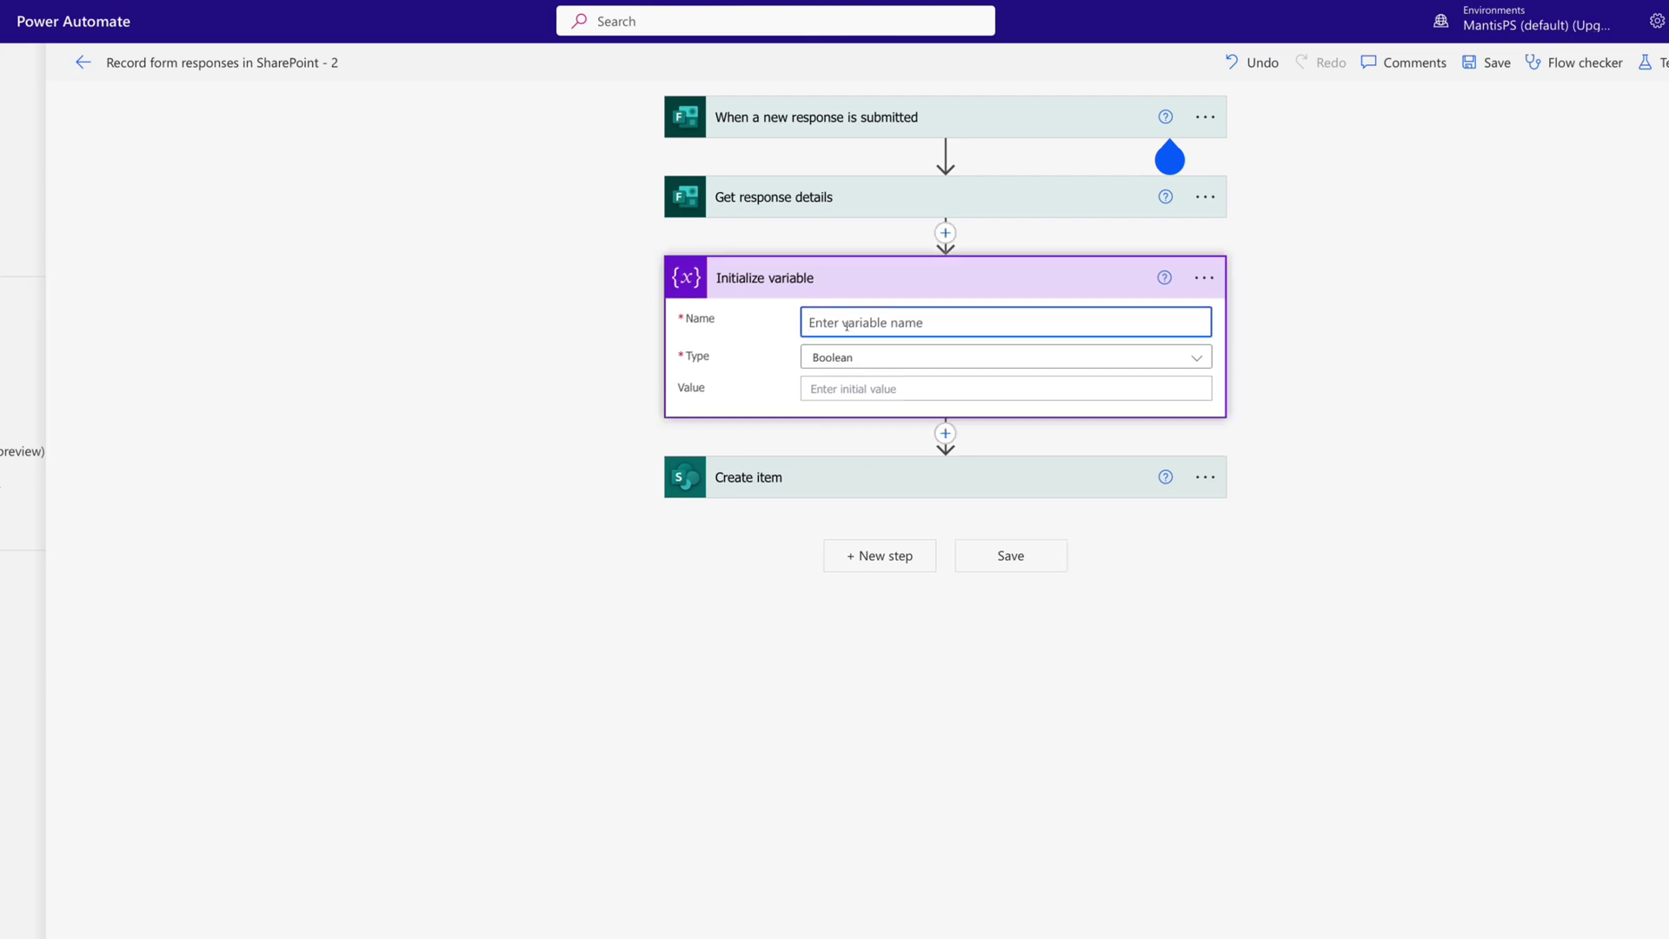
{"action": "type", "text": "Price"}
{"action": "left_click", "coordinate": [843, 358]}
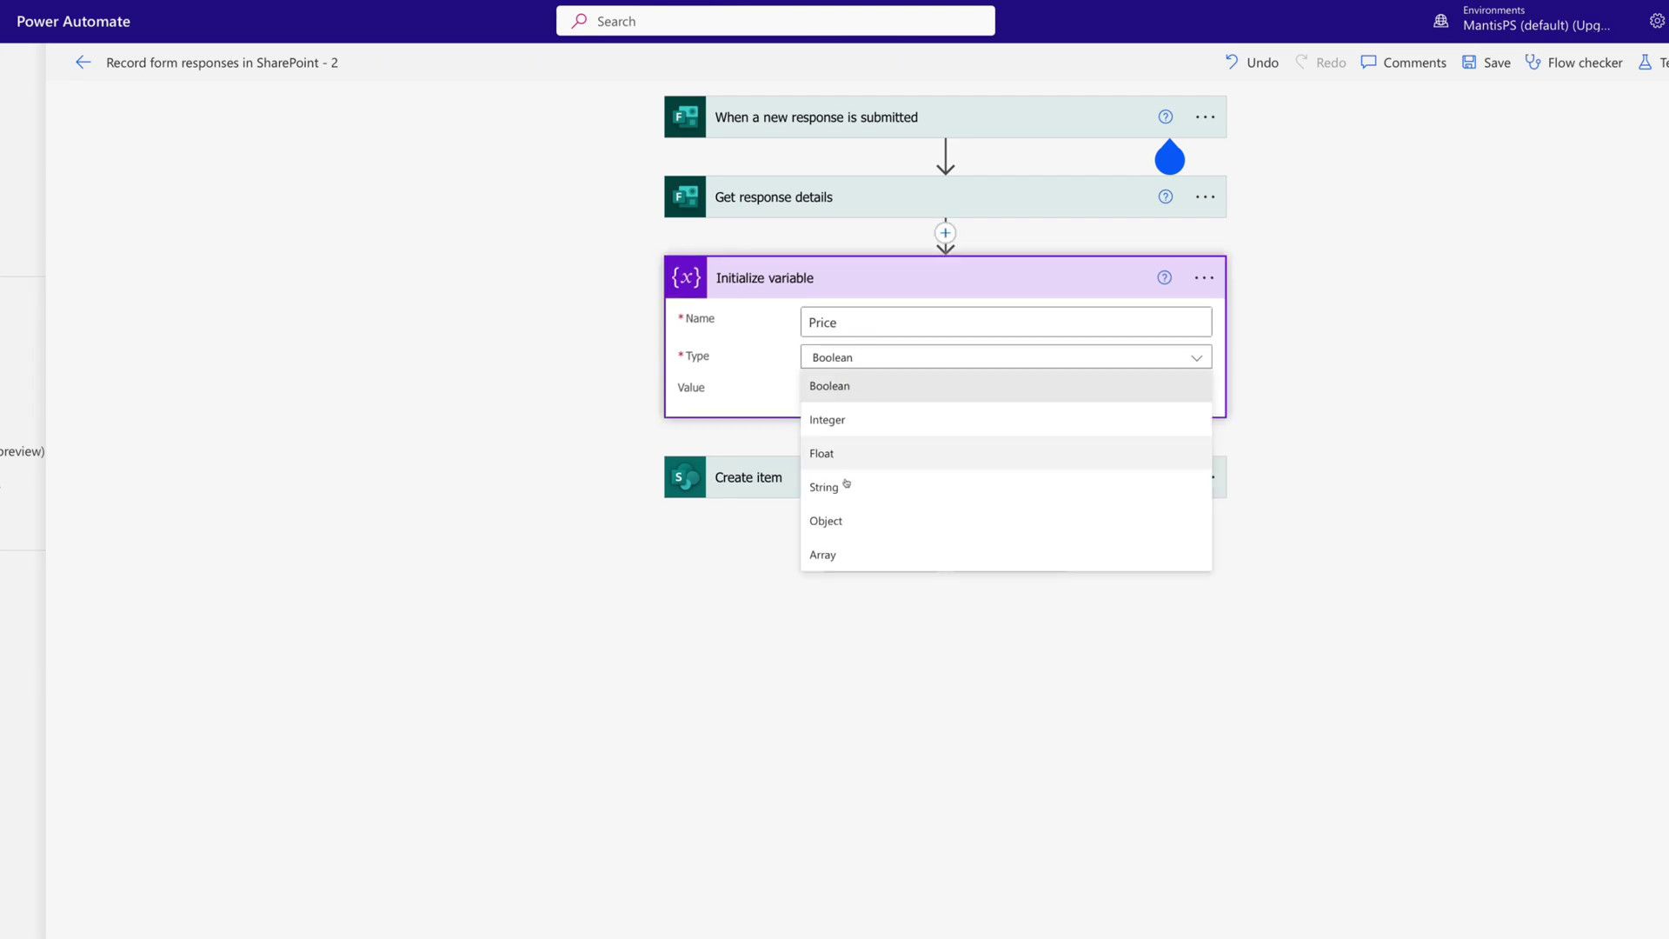
{"action": "left_click", "coordinate": [825, 488]}
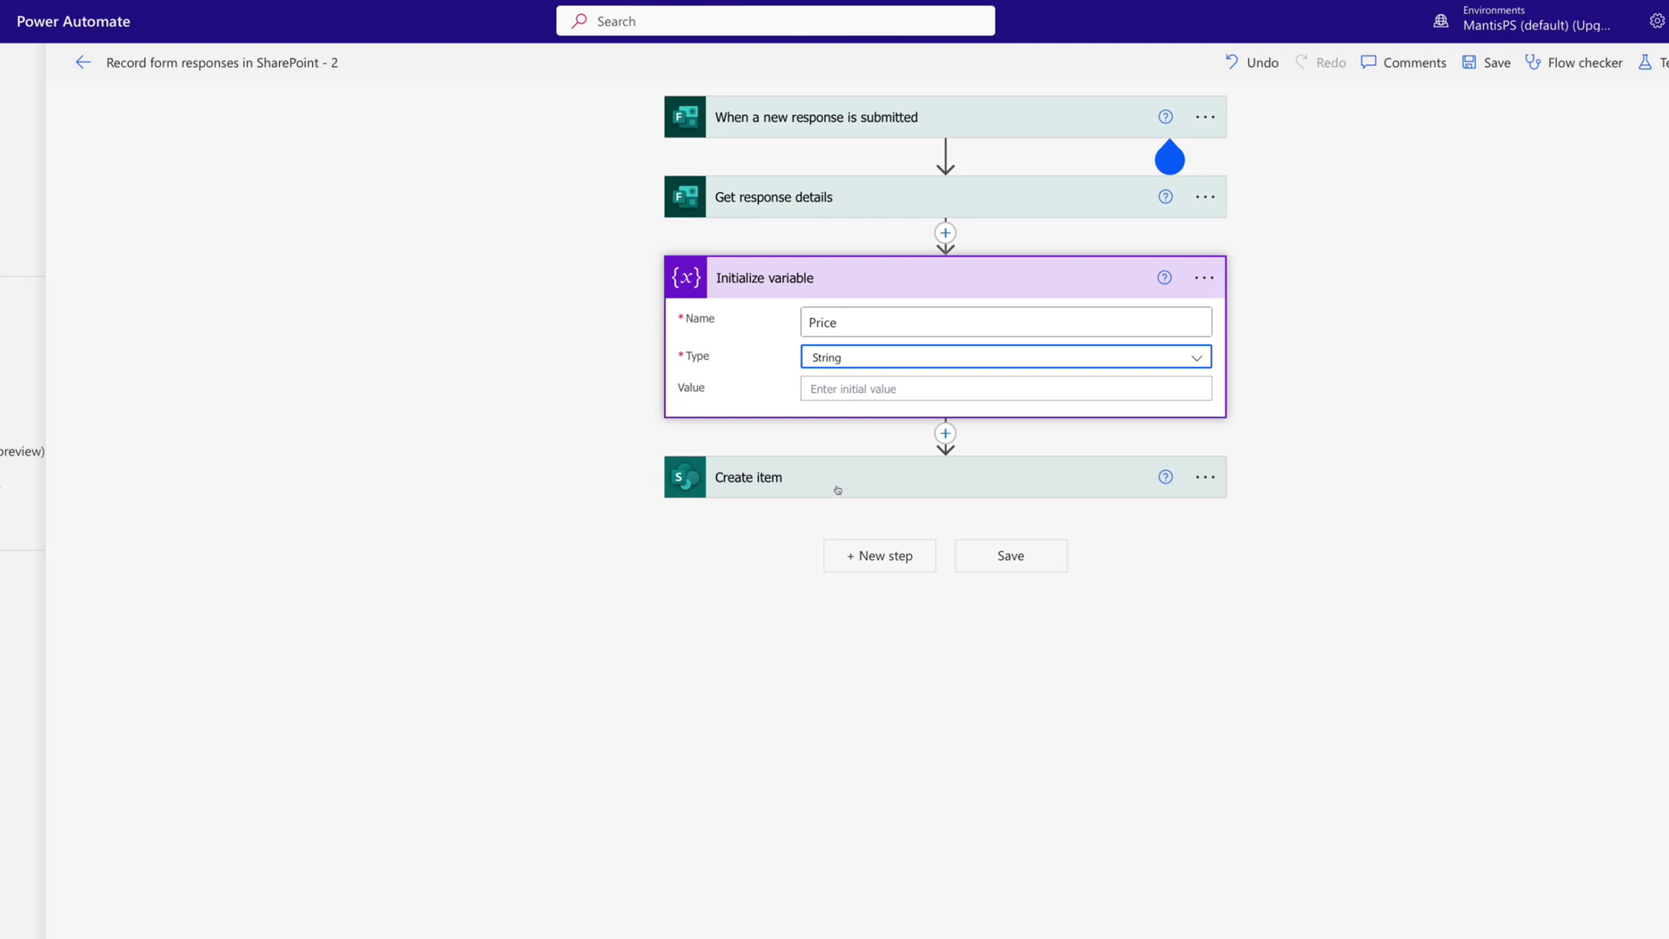
{"action": "left_click", "coordinate": [826, 391]}
{"action": "left_click", "coordinate": [1271, 709]}
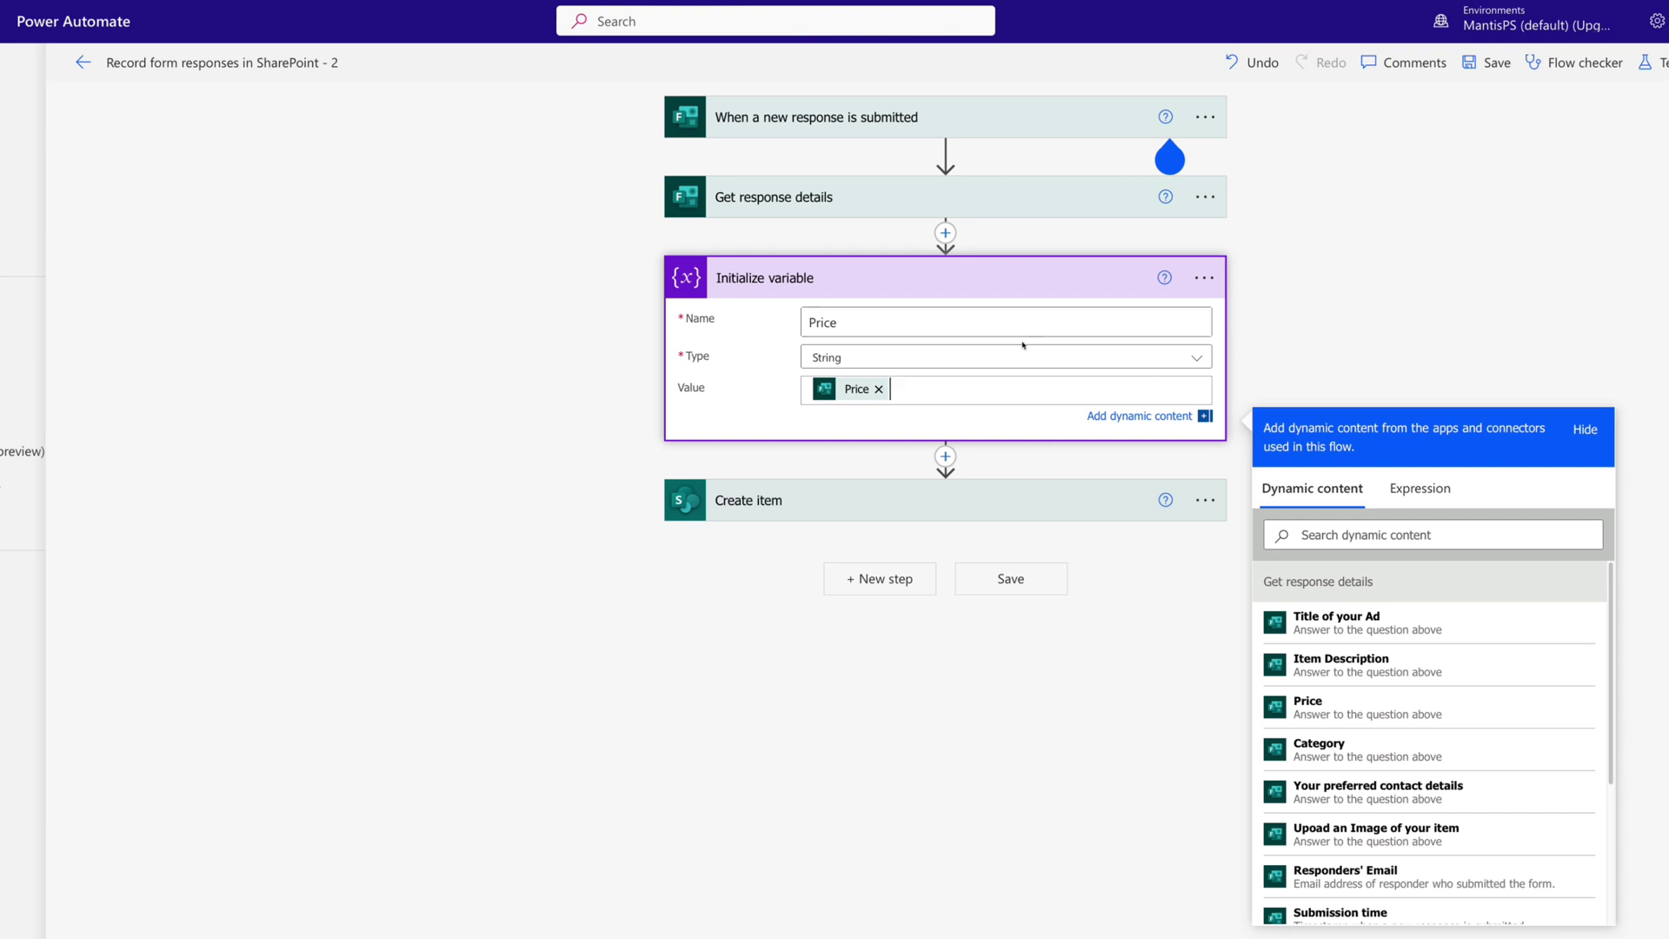
{"action": "left_click", "coordinate": [1313, 341]}
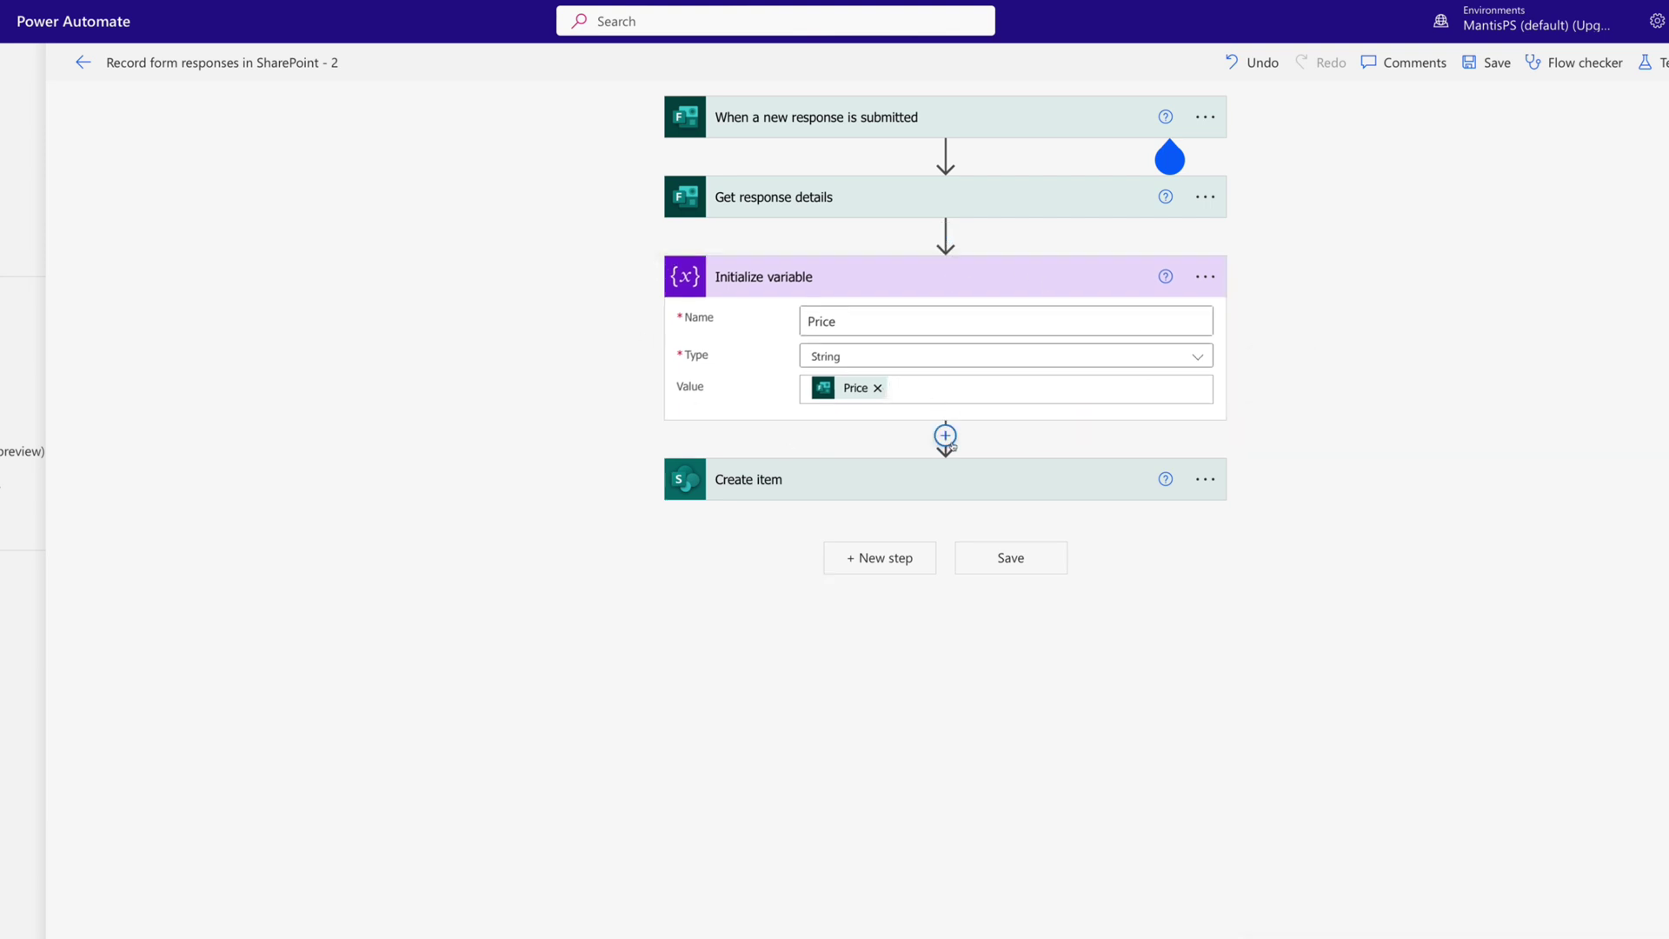
{"action": "left_click", "coordinate": [946, 436]}
Add a Compose step after the variable with the input expression Int(variables('Price')).
{"action": "left_click", "coordinate": [926, 463]}
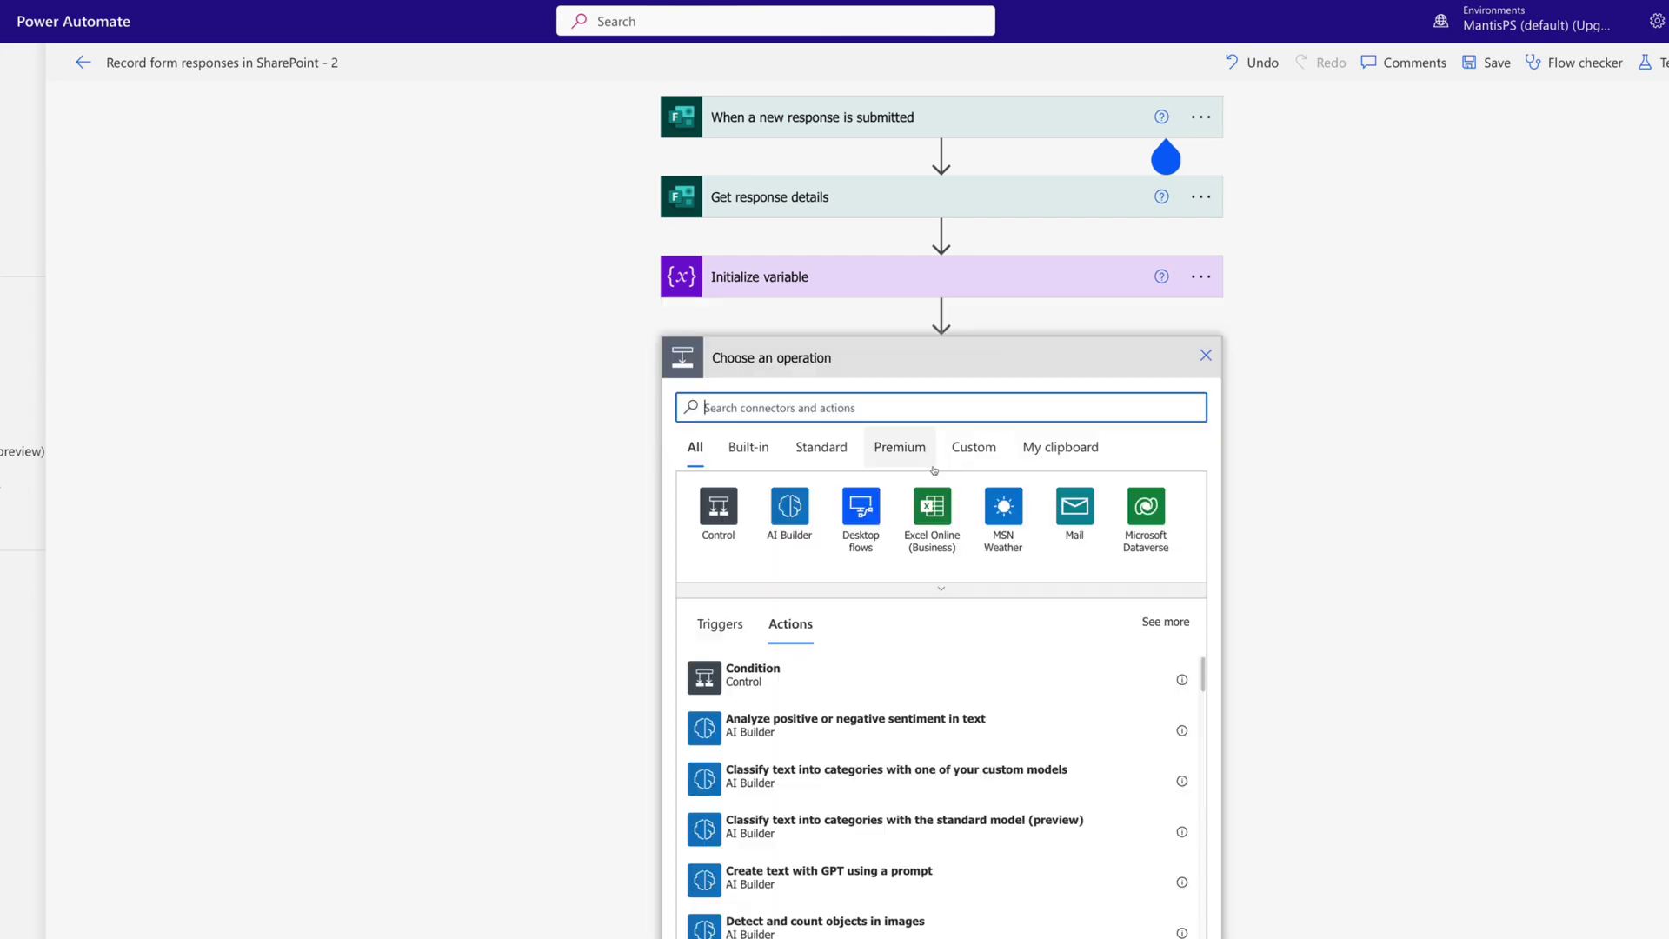
{"action": "type", "text": "compose"}
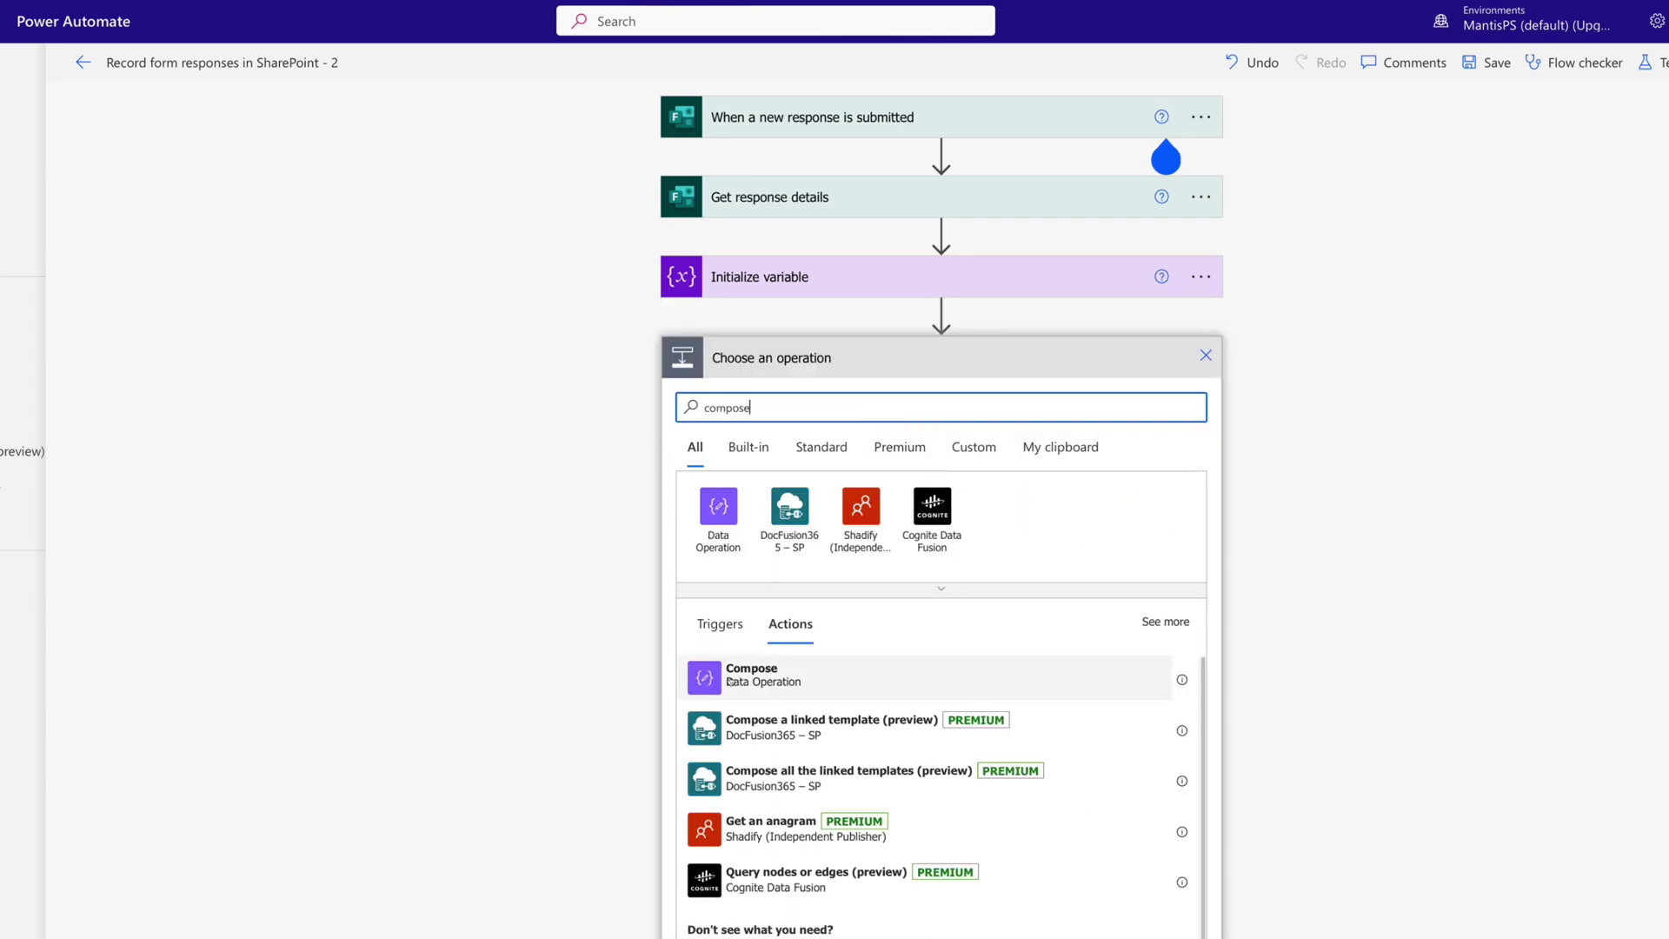
{"action": "left_click", "coordinate": [741, 668]}
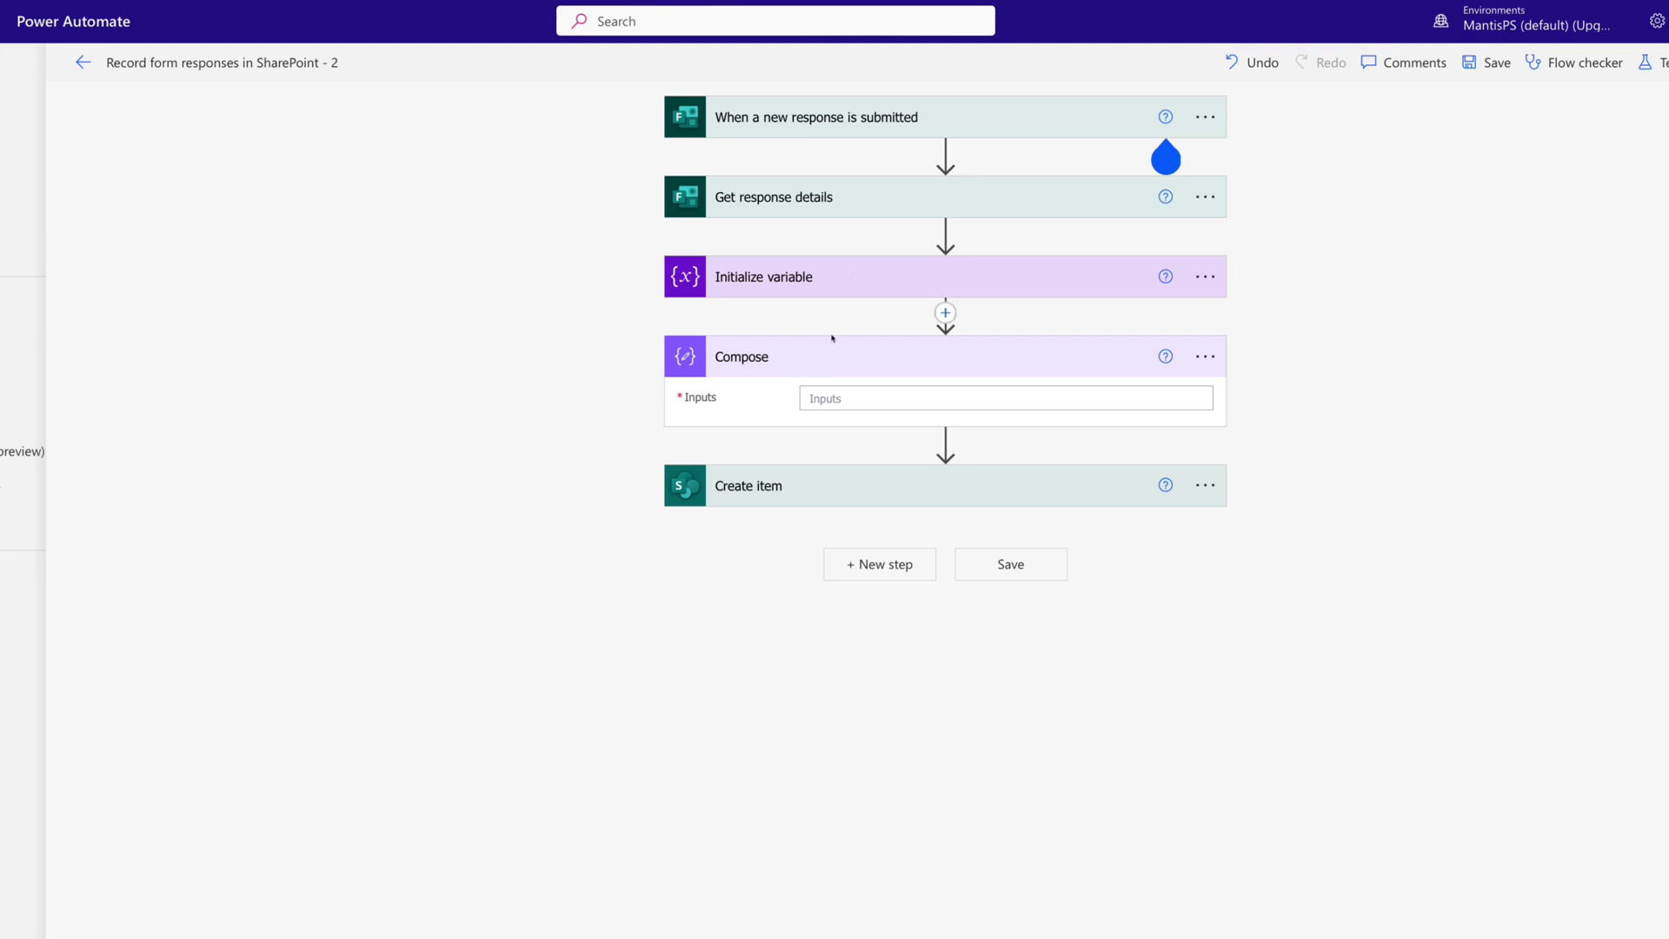
{"action": "left_click", "coordinate": [842, 400]}
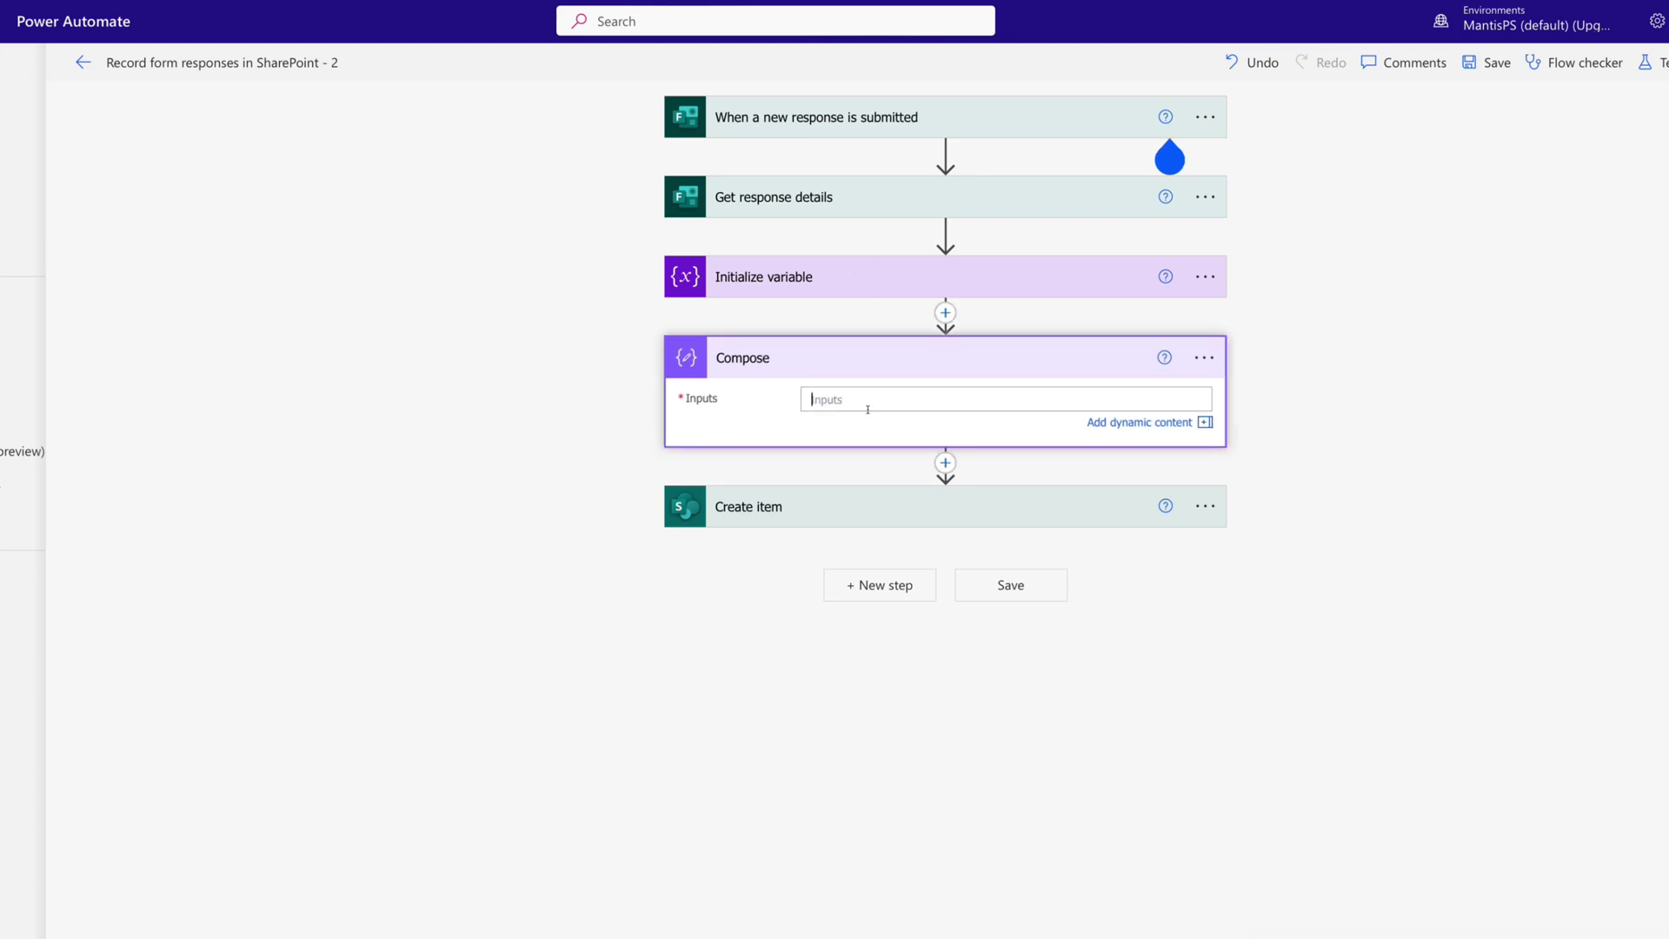
{"action": "left_click", "coordinate": [1120, 425]}
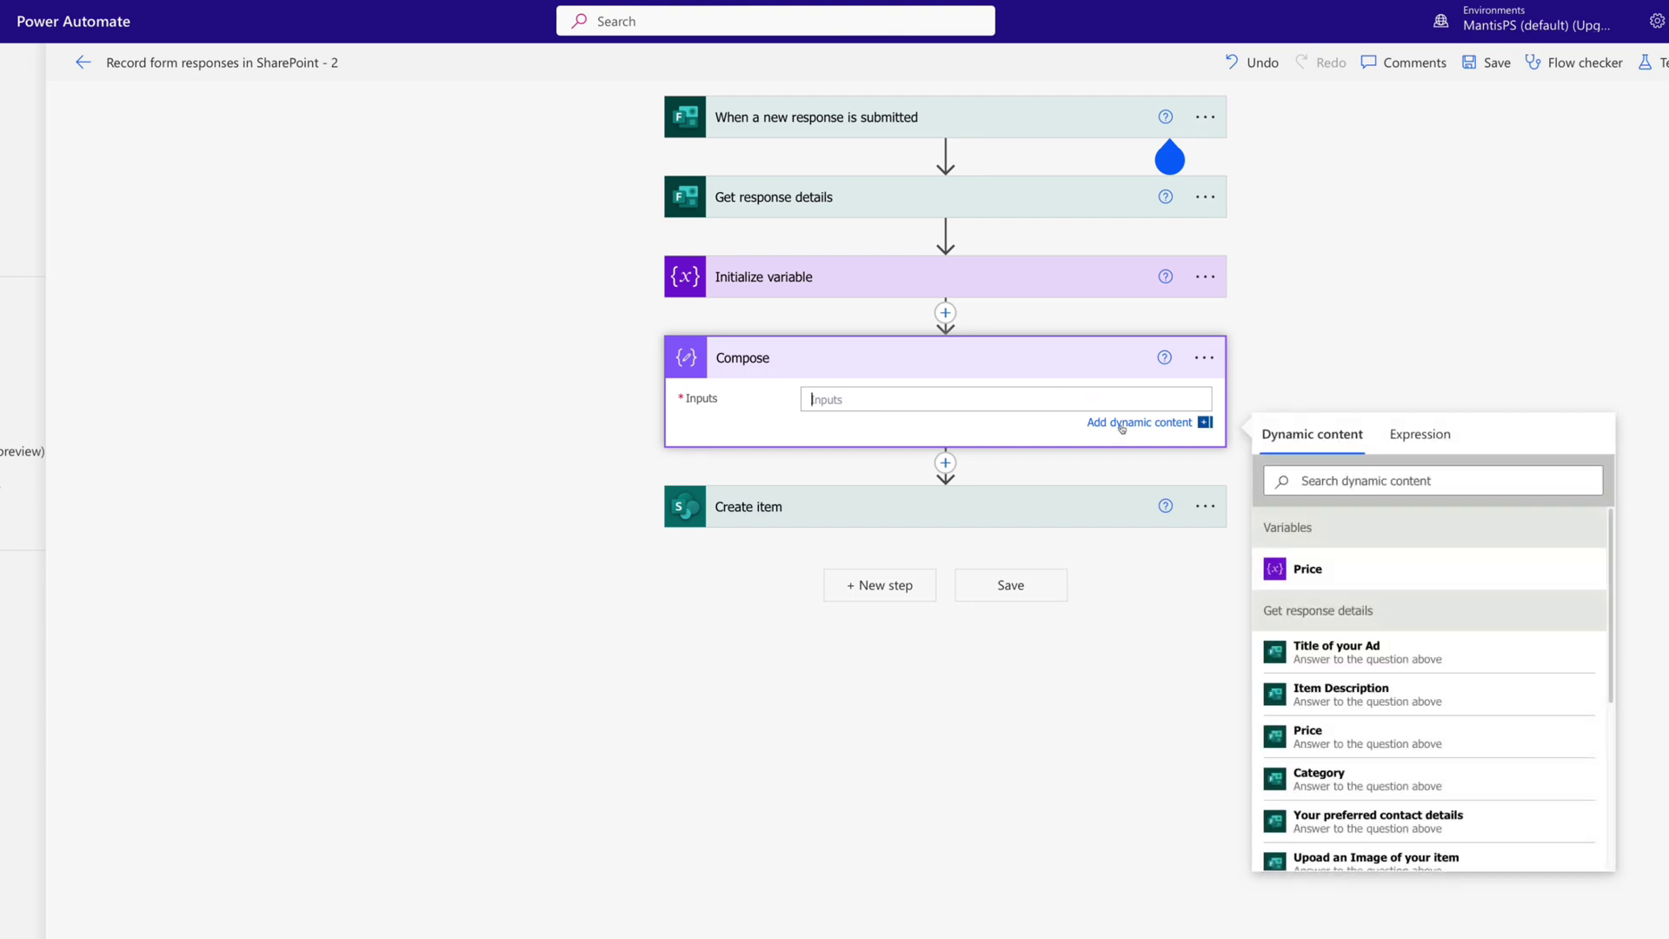
{"action": "left_click", "coordinate": [1414, 440]}
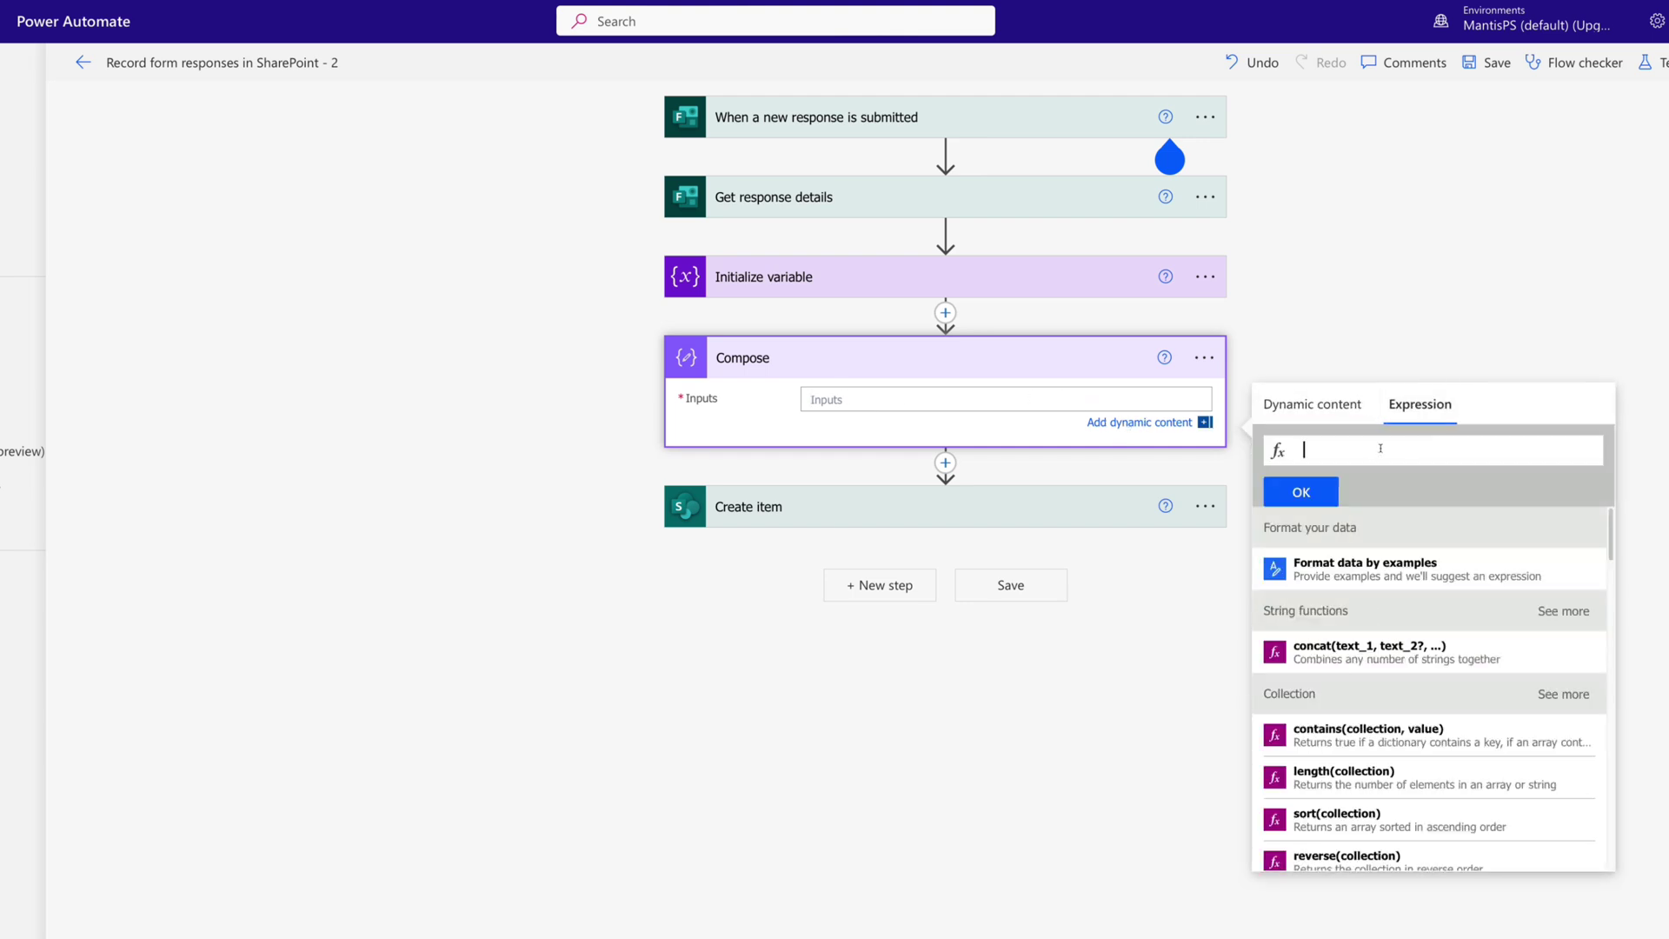
{"action": "type", "text": "Int("}
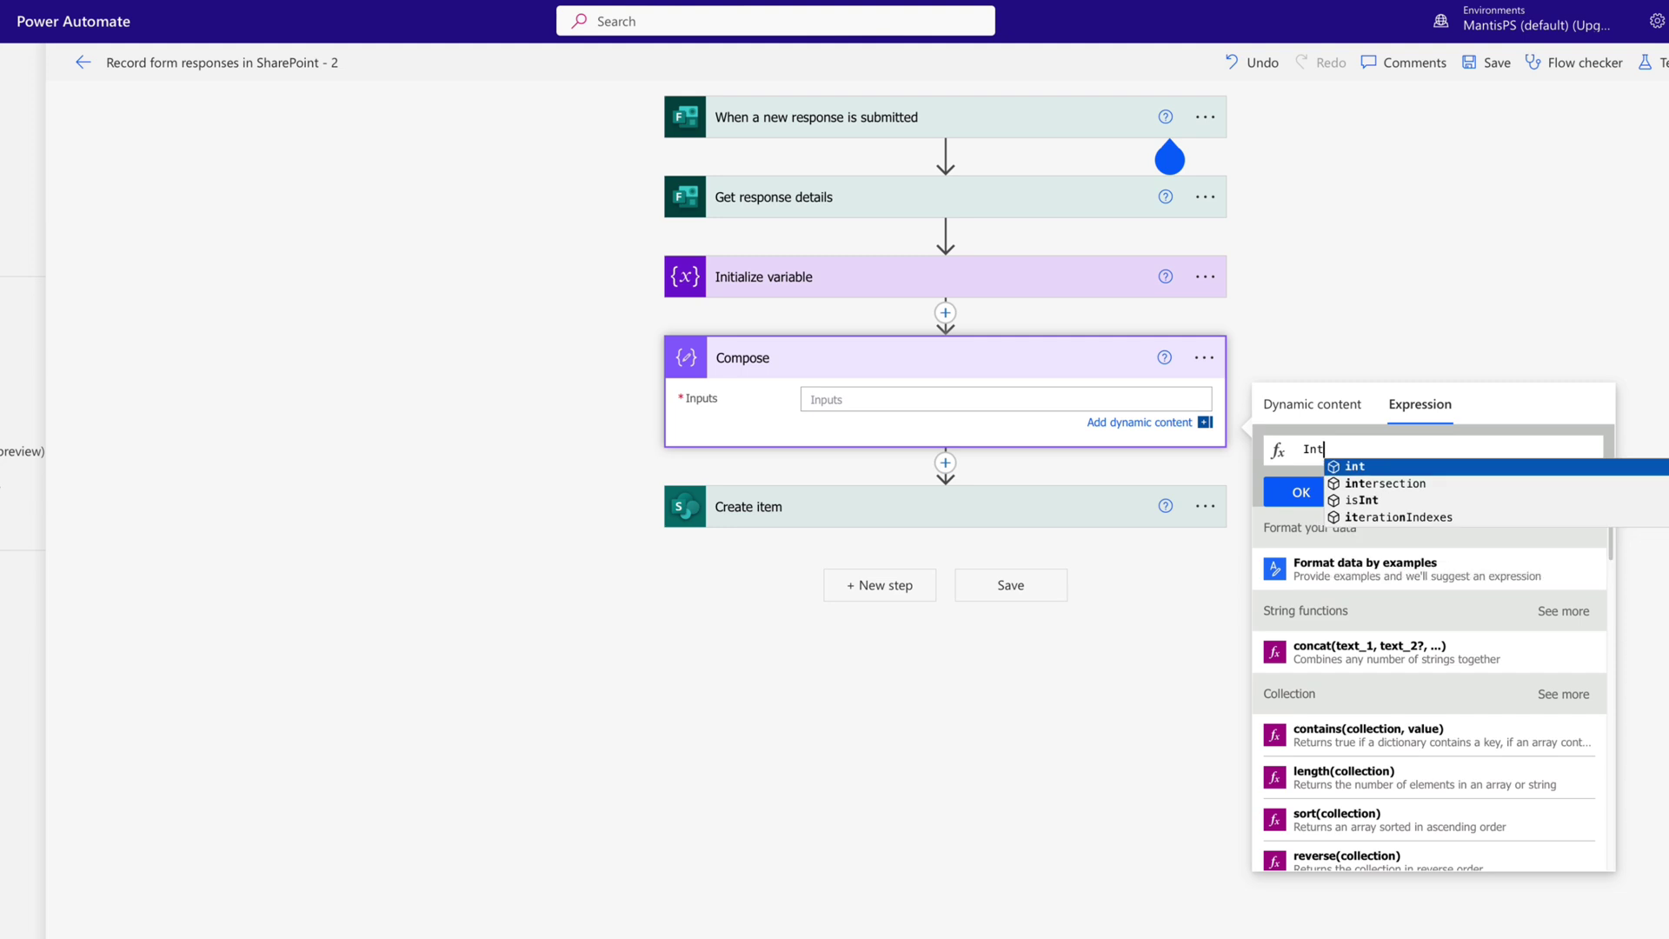
{"action": "left_click", "coordinate": [1280, 406]}
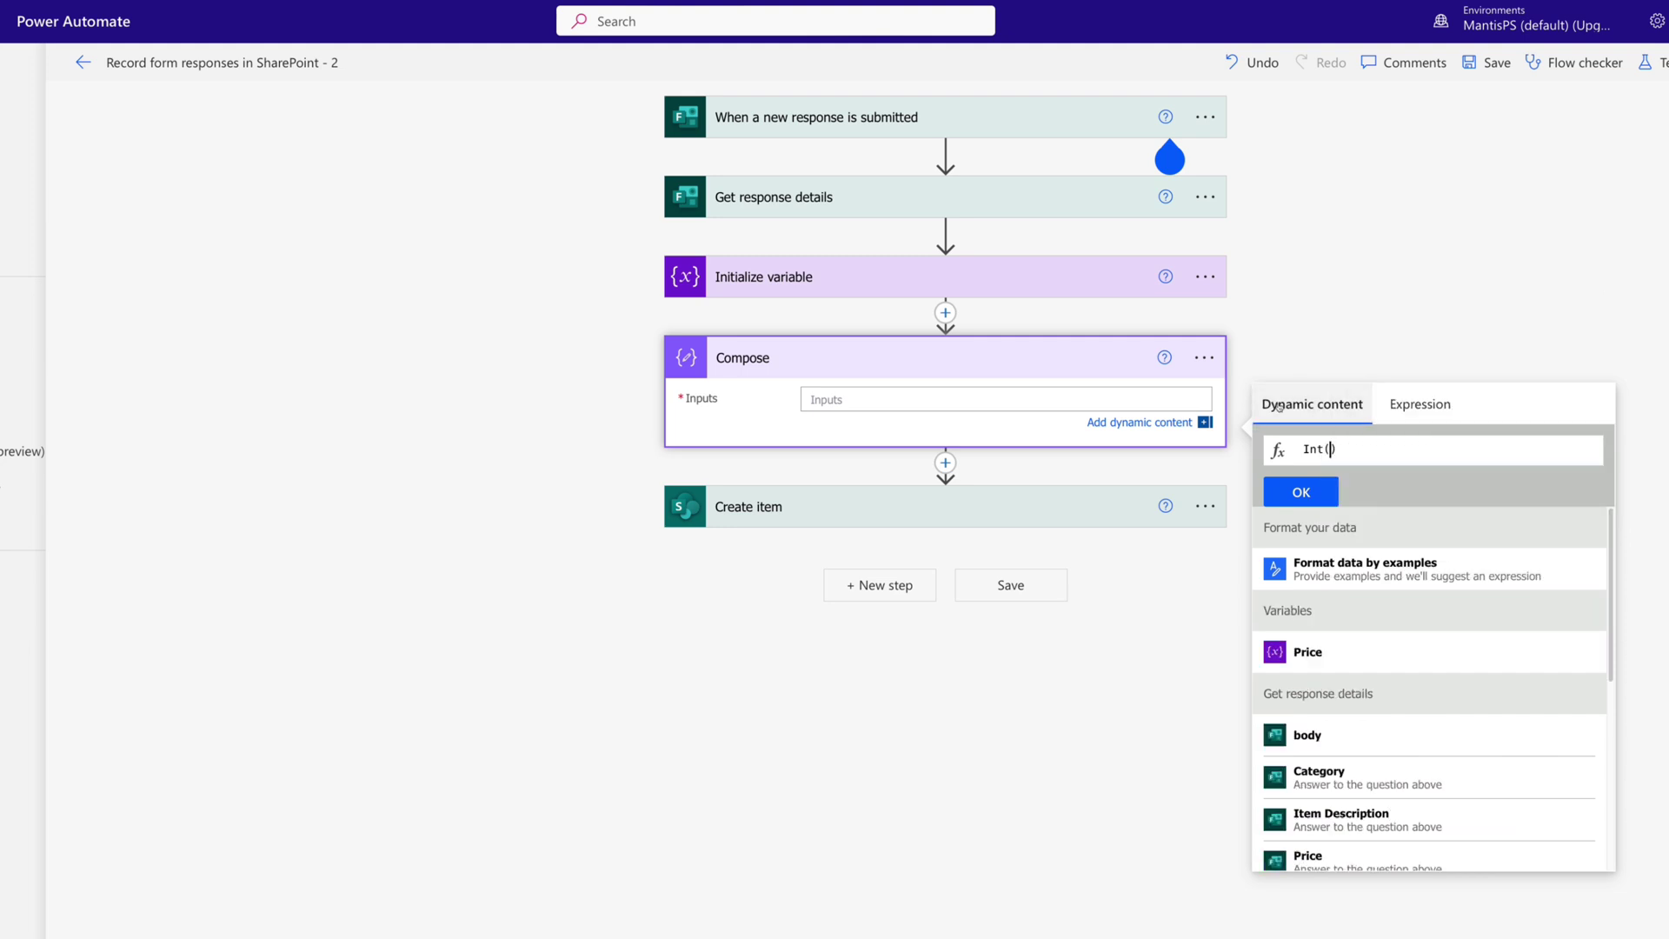
{"action": "left_click", "coordinate": [1316, 657]}
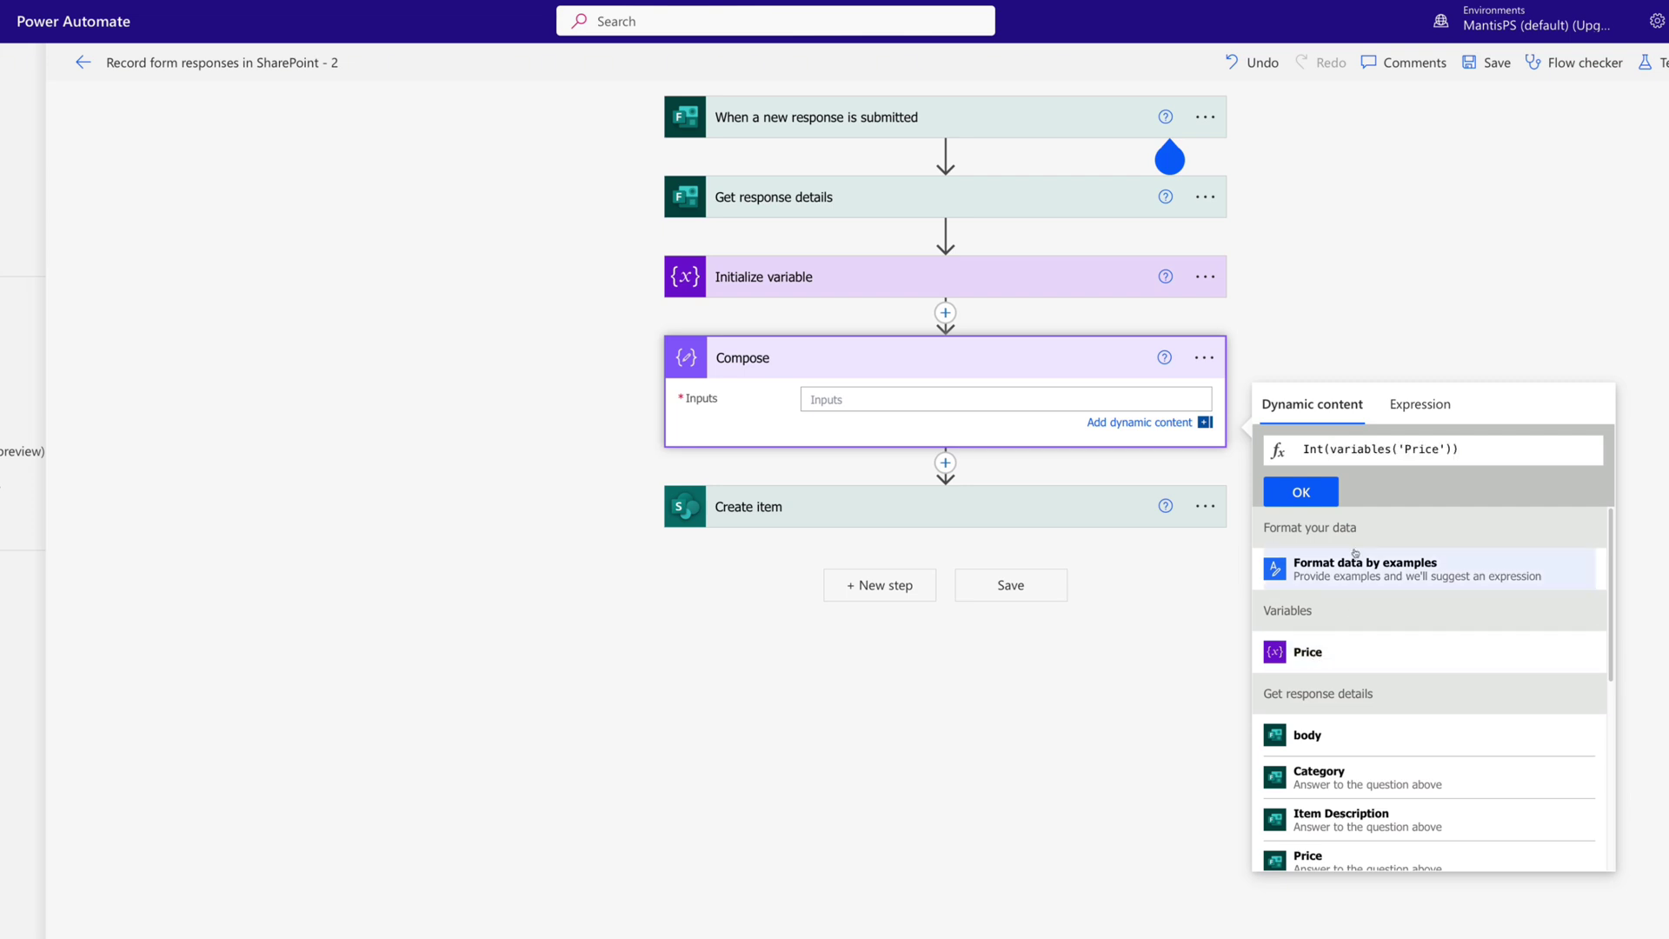
{"action": "left_click", "coordinate": [1301, 491]}
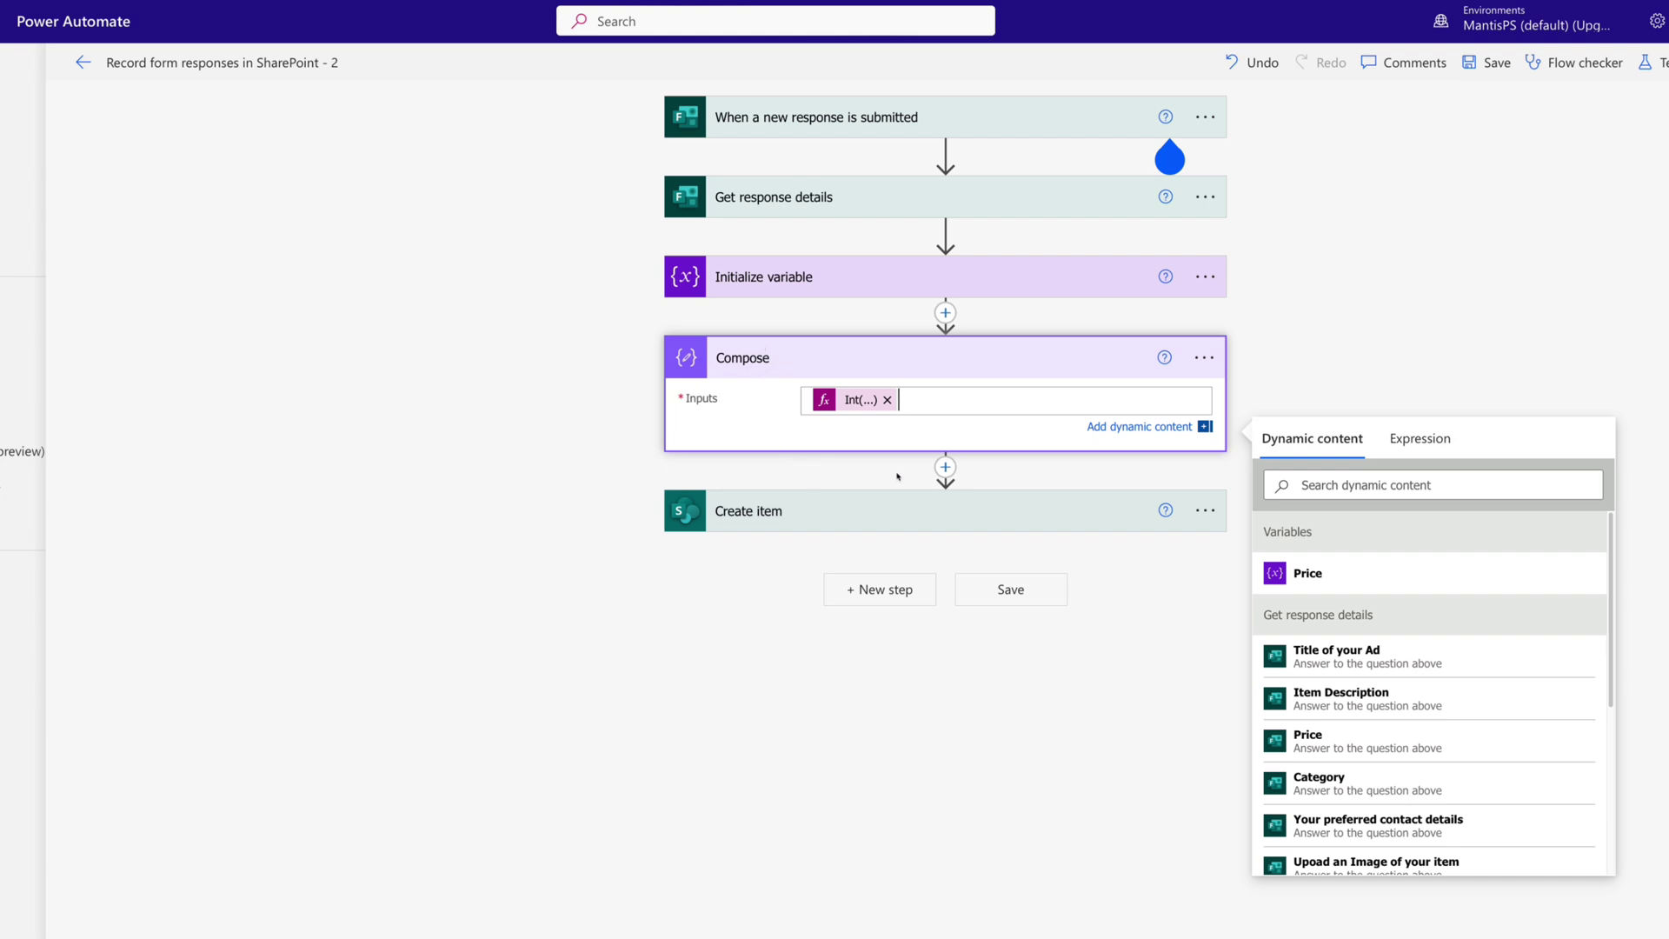
{"action": "left_click", "coordinate": [954, 471]}
Add a Format number step formatting Compose Outputs as $1,234.00 with the English (Ireland) (en-IE) locale.
{"action": "left_click", "coordinate": [935, 488]}
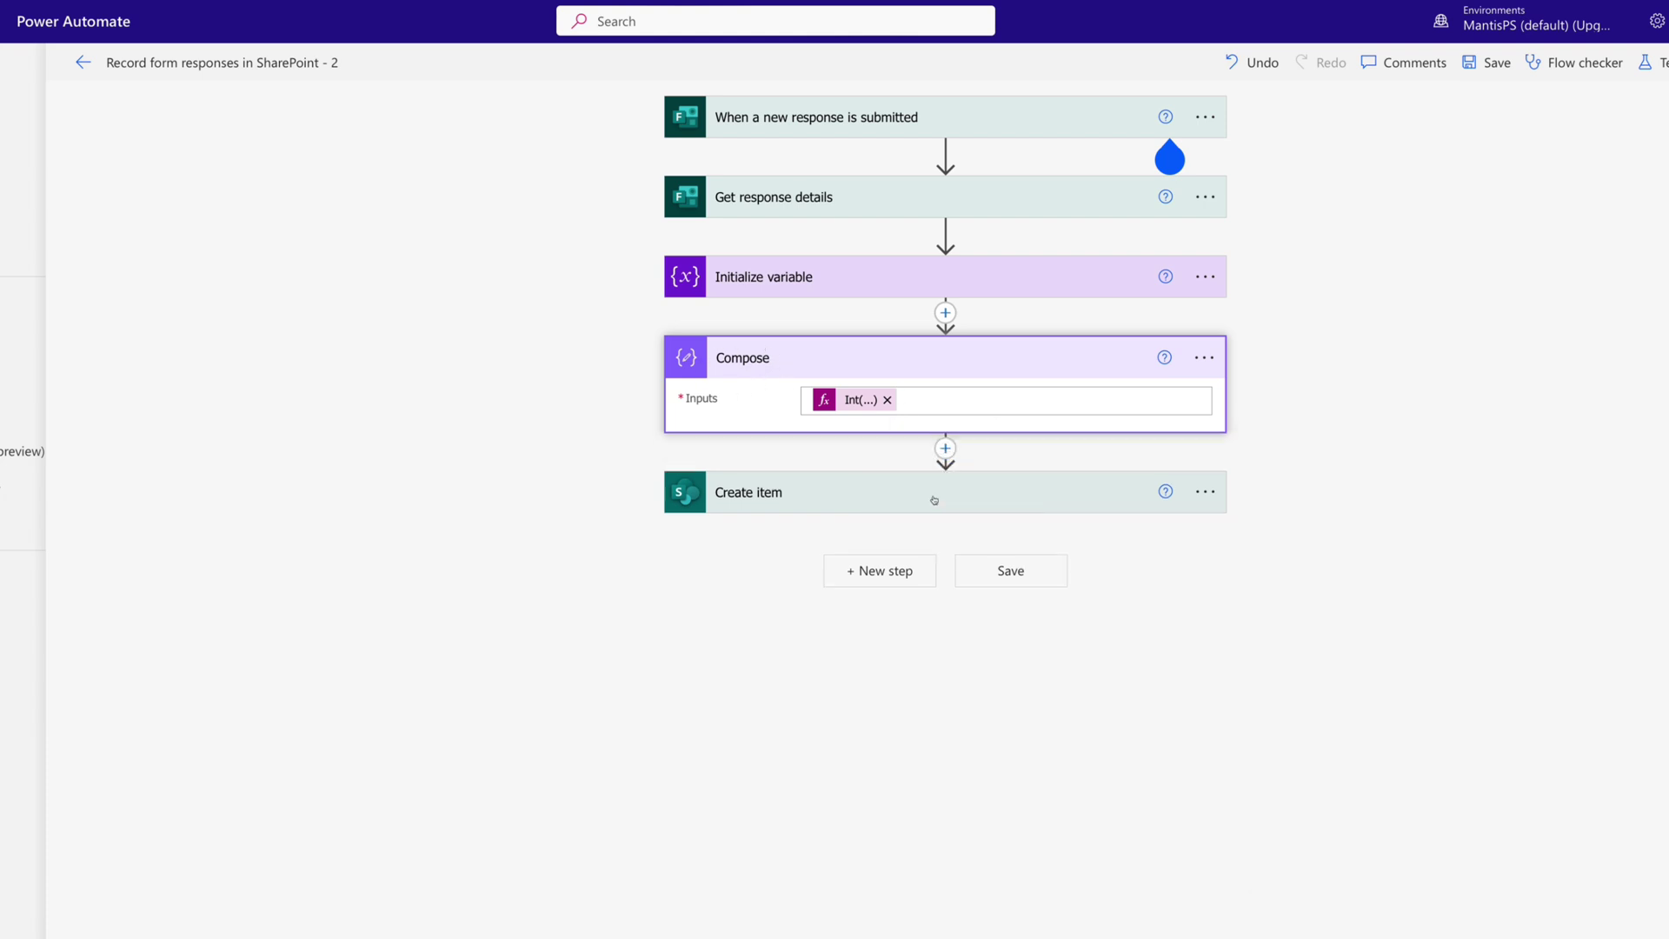
{"action": "type", "text": "format"}
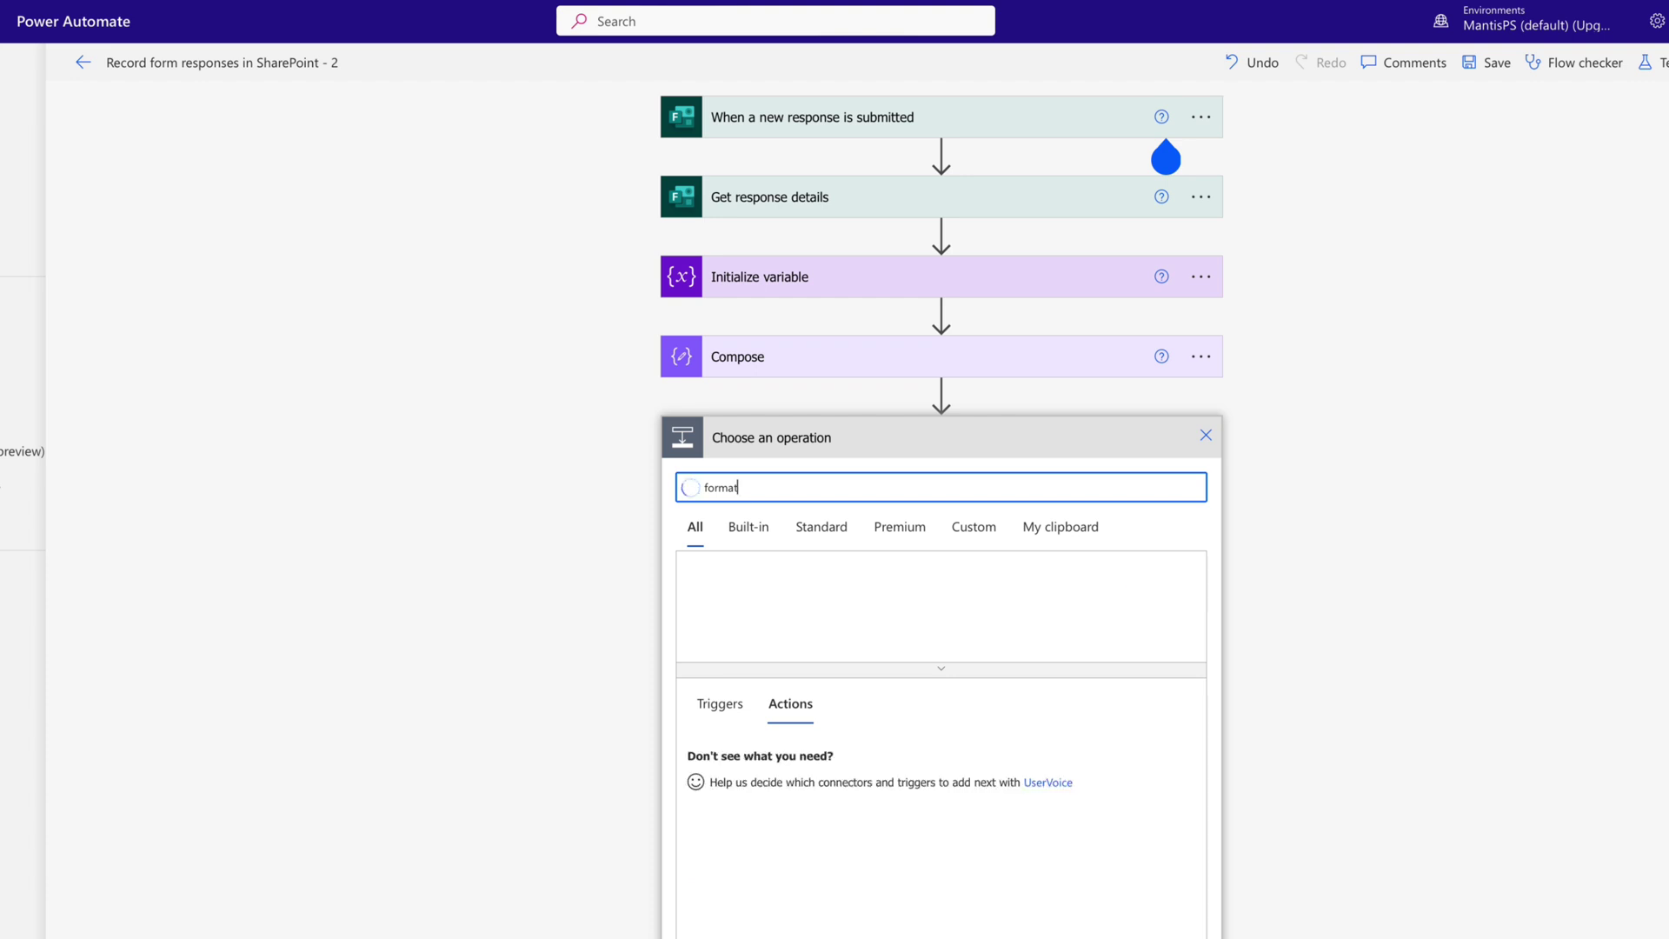
{"action": "left_click", "coordinate": [875, 480]}
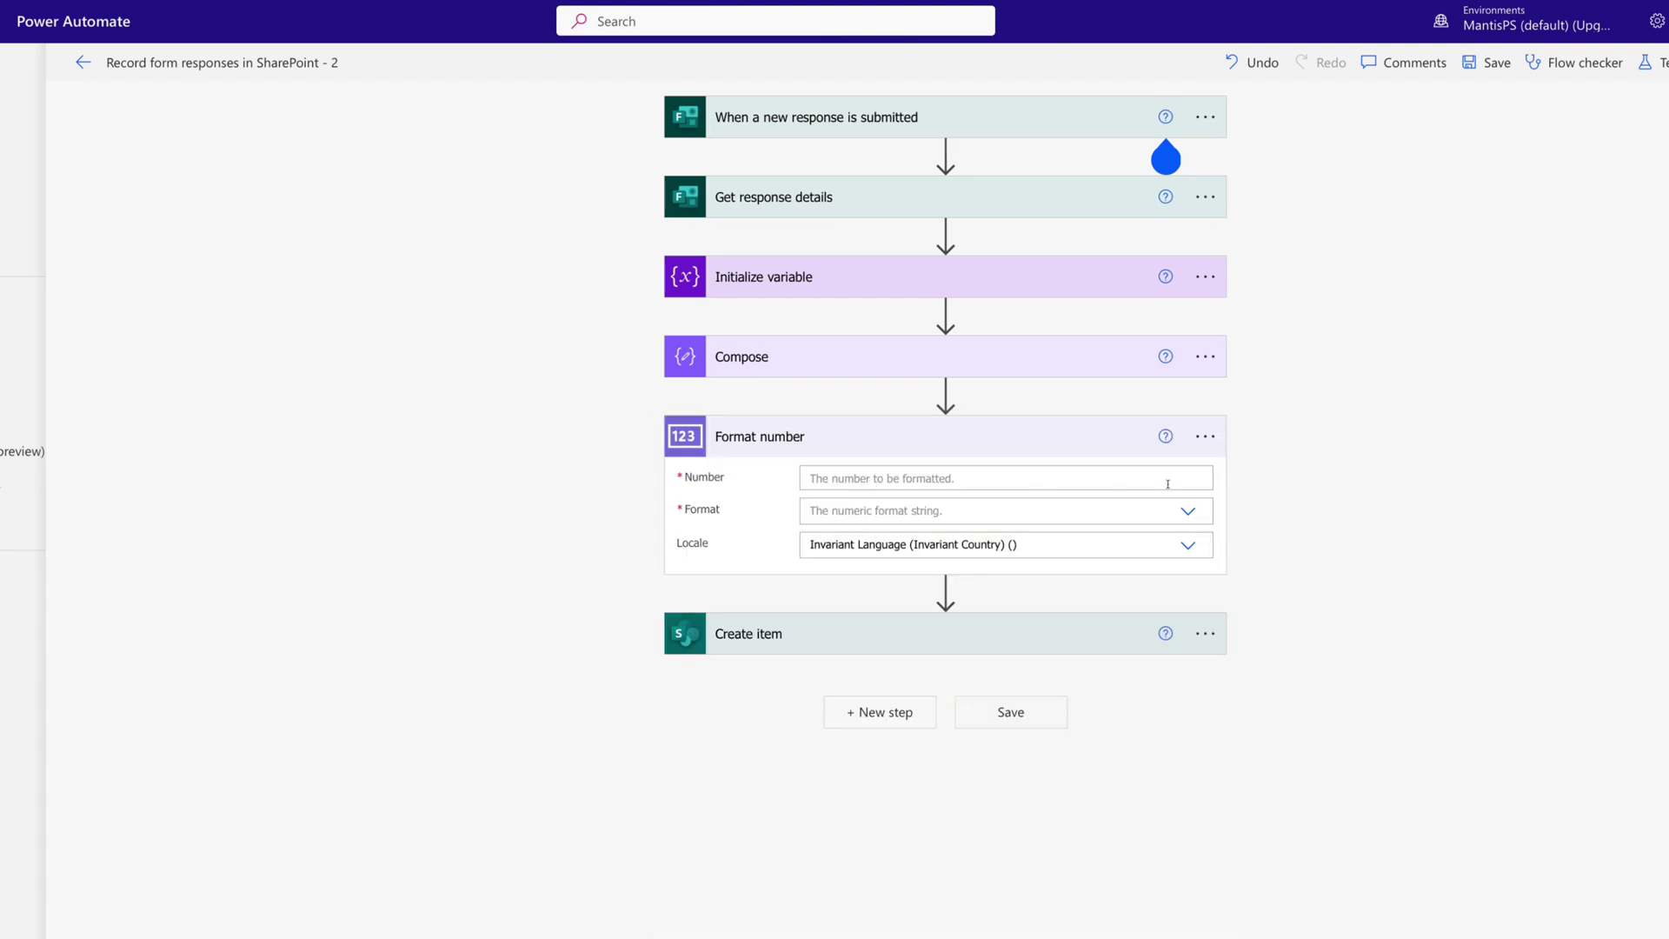
{"action": "left_click", "coordinate": [1168, 484]}
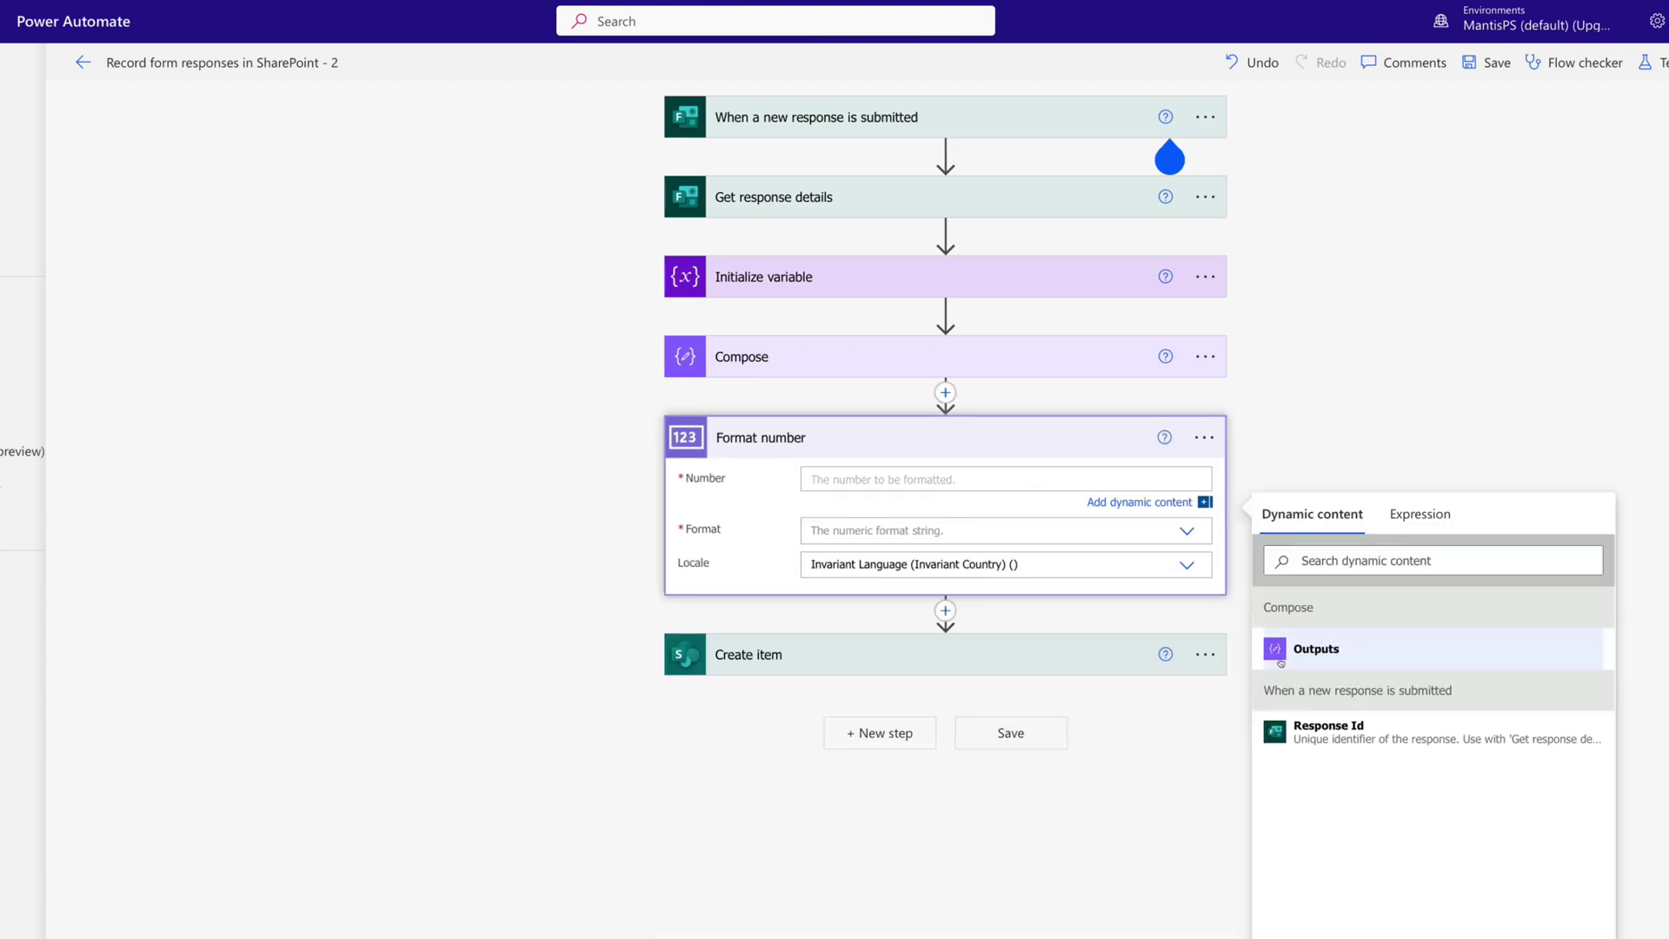
{"action": "left_click", "coordinate": [1316, 649]}
{"action": "left_click", "coordinate": [1187, 532]}
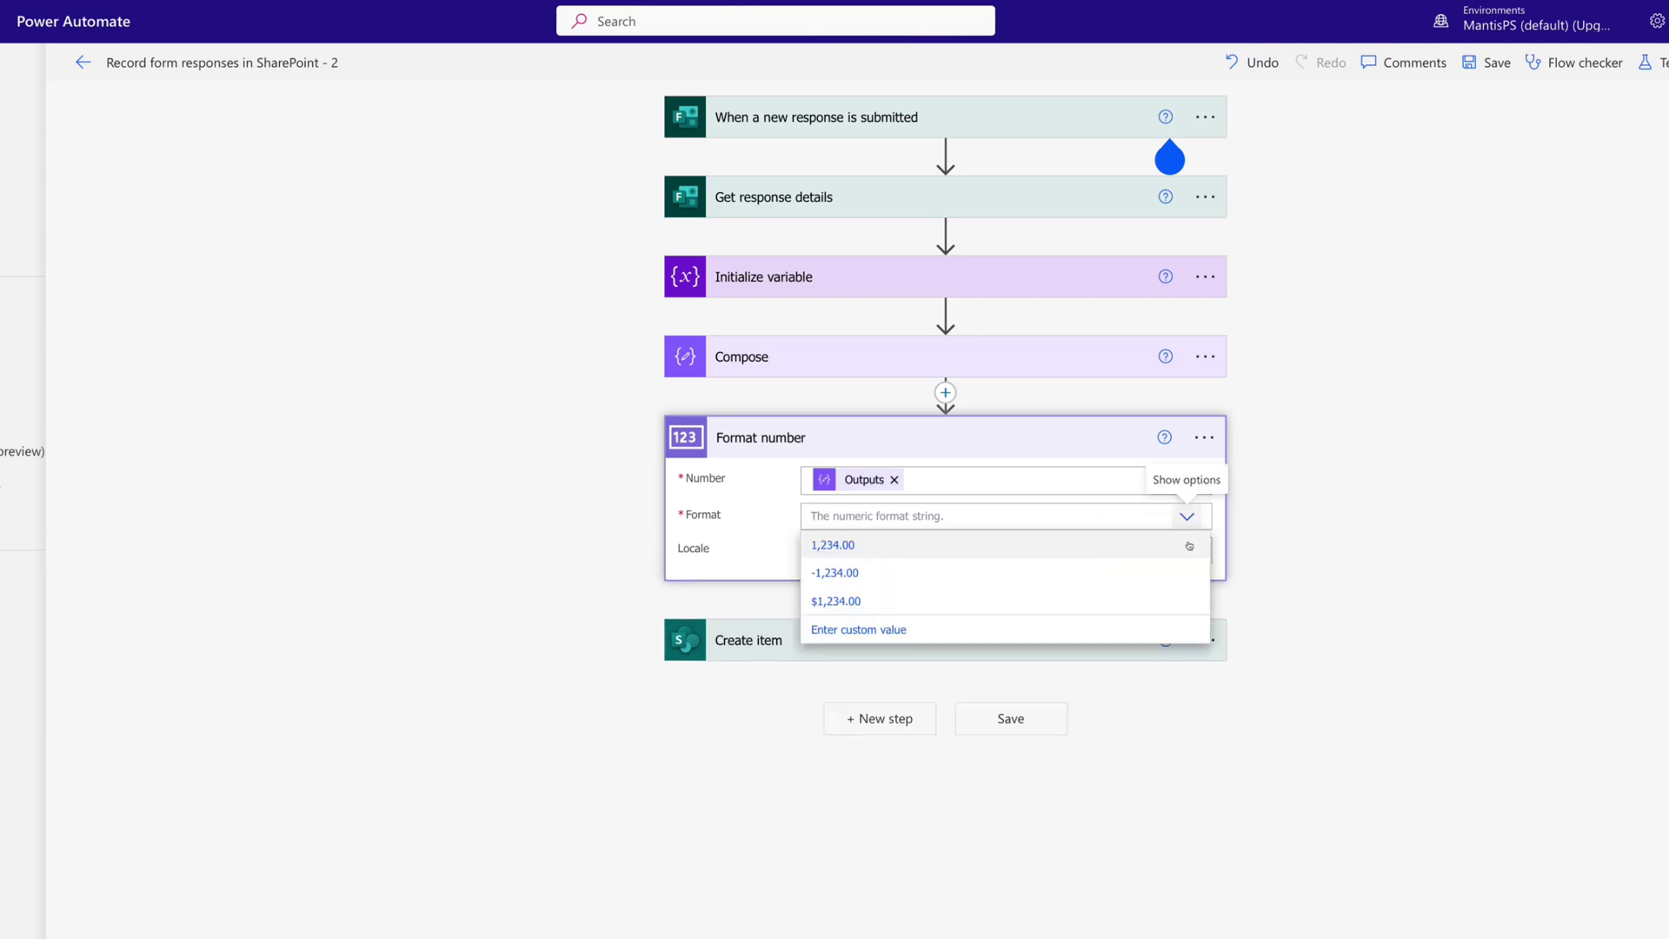
{"action": "left_click", "coordinate": [857, 602]}
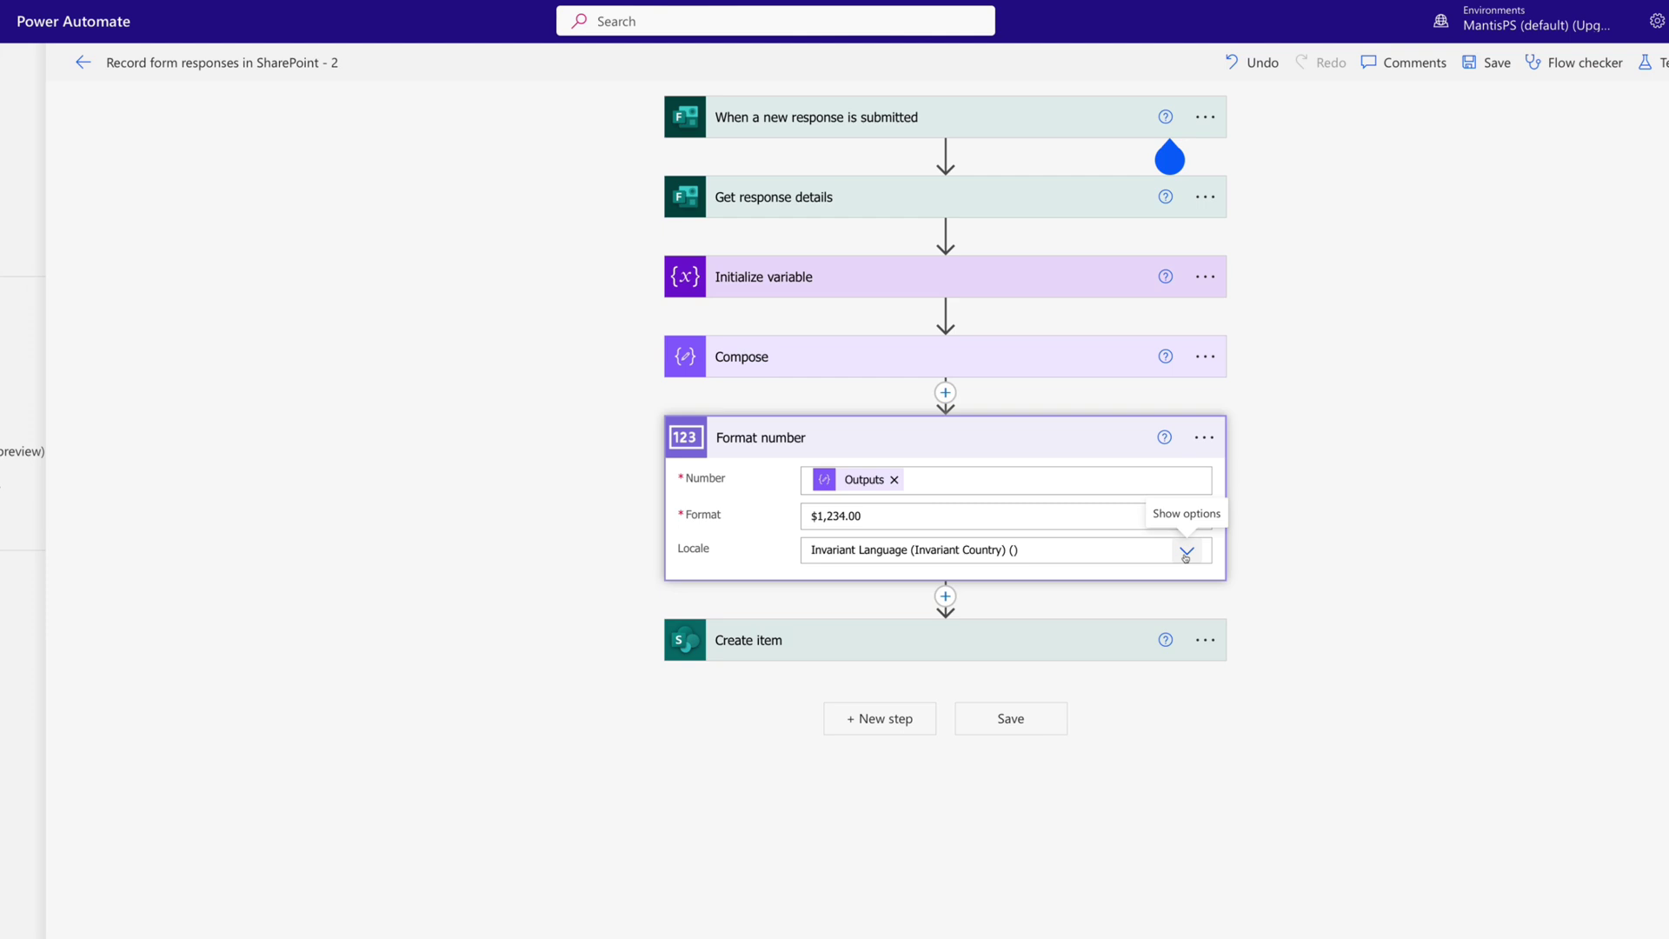
{"action": "left_click", "coordinate": [1186, 553]}
{"action": "scroll", "coordinate": [922, 608], "scroll_direction": "down", "scroll_amount": 15}
{"action": "scroll", "coordinate": [919, 687], "scroll_direction": "down", "scroll_amount": 10}
{"action": "left_click", "coordinate": [886, 660]}
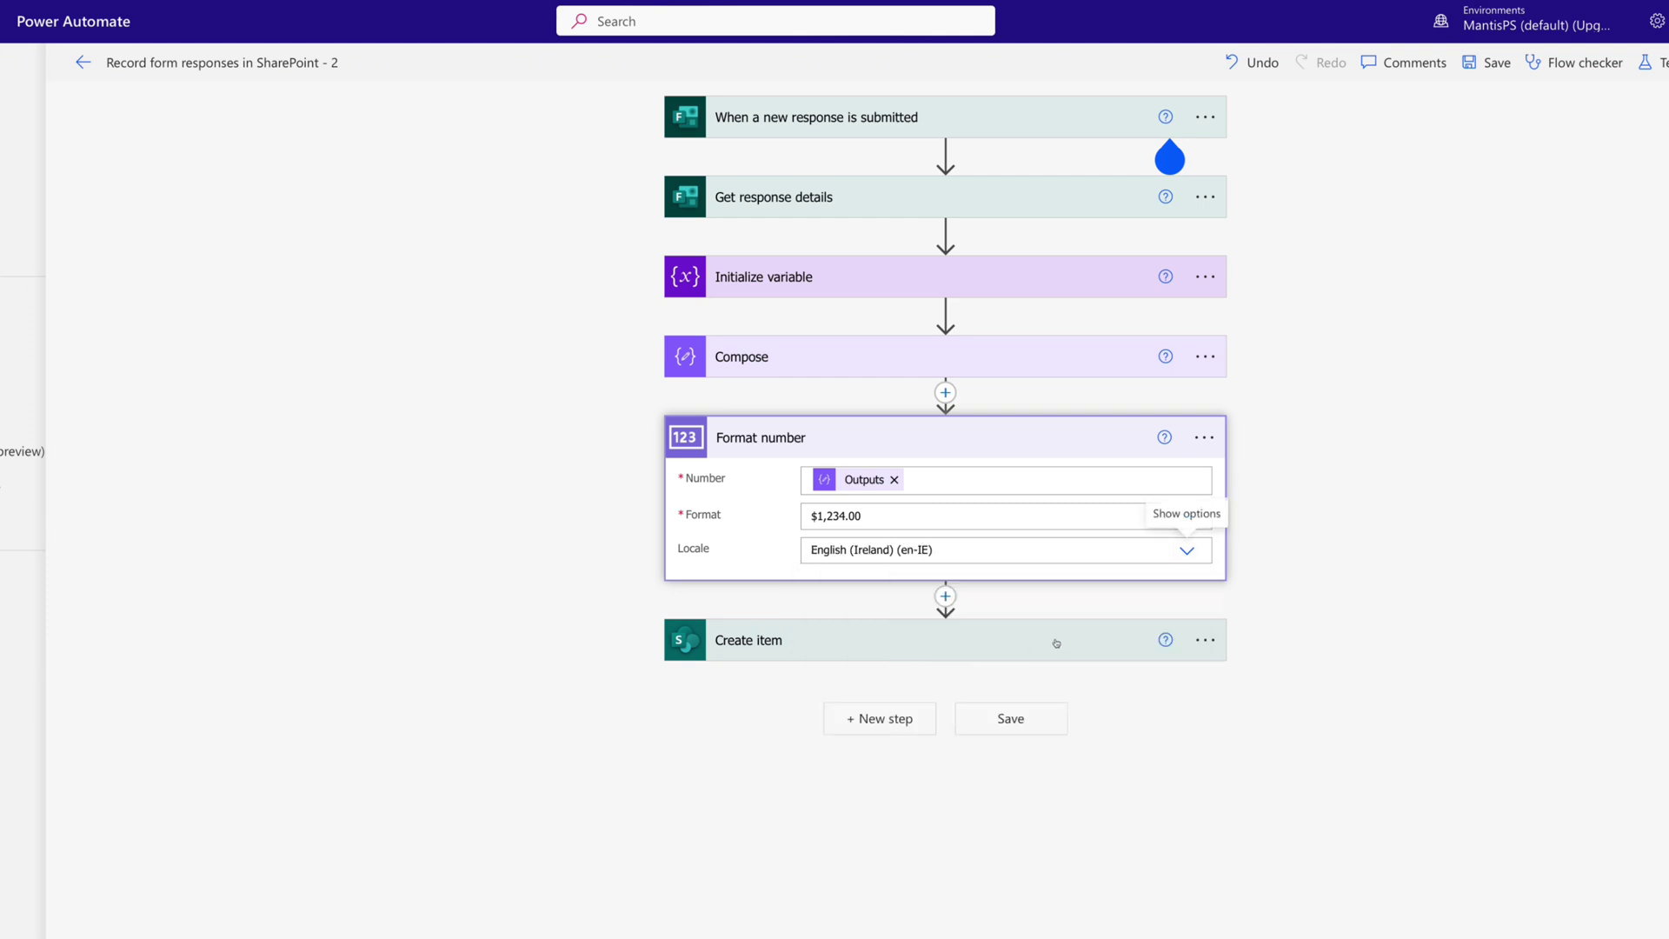
{"action": "left_click", "coordinate": [796, 648]}
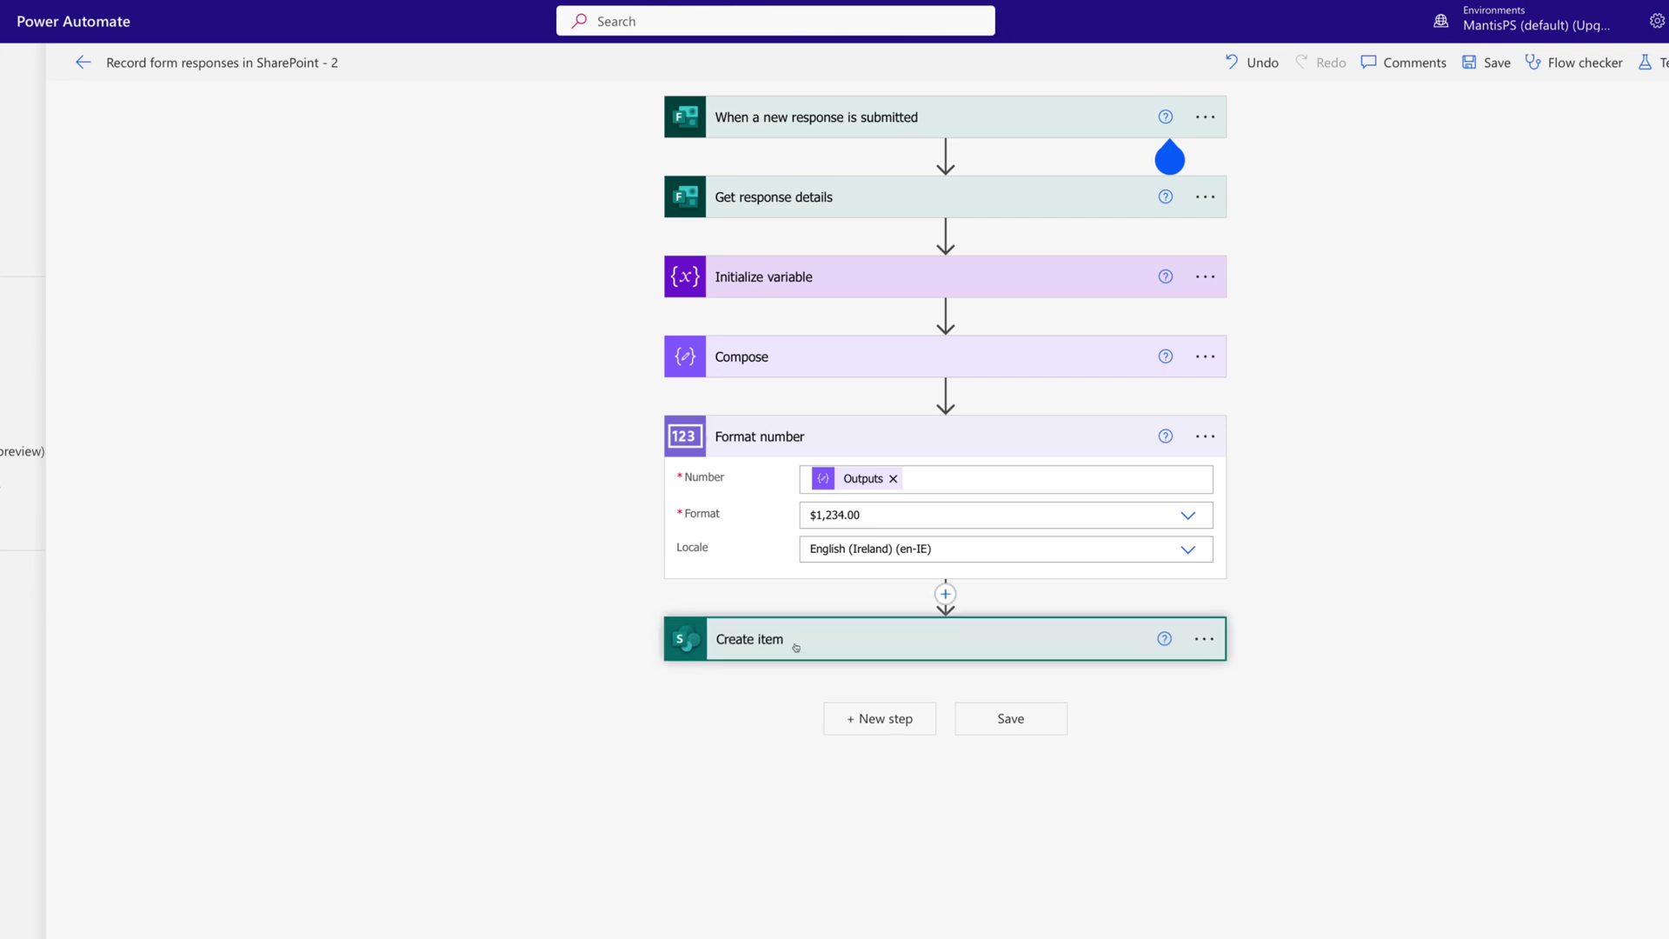
{"action": "scroll", "coordinate": [582, 644], "scroll_direction": "down", "scroll_amount": 1}
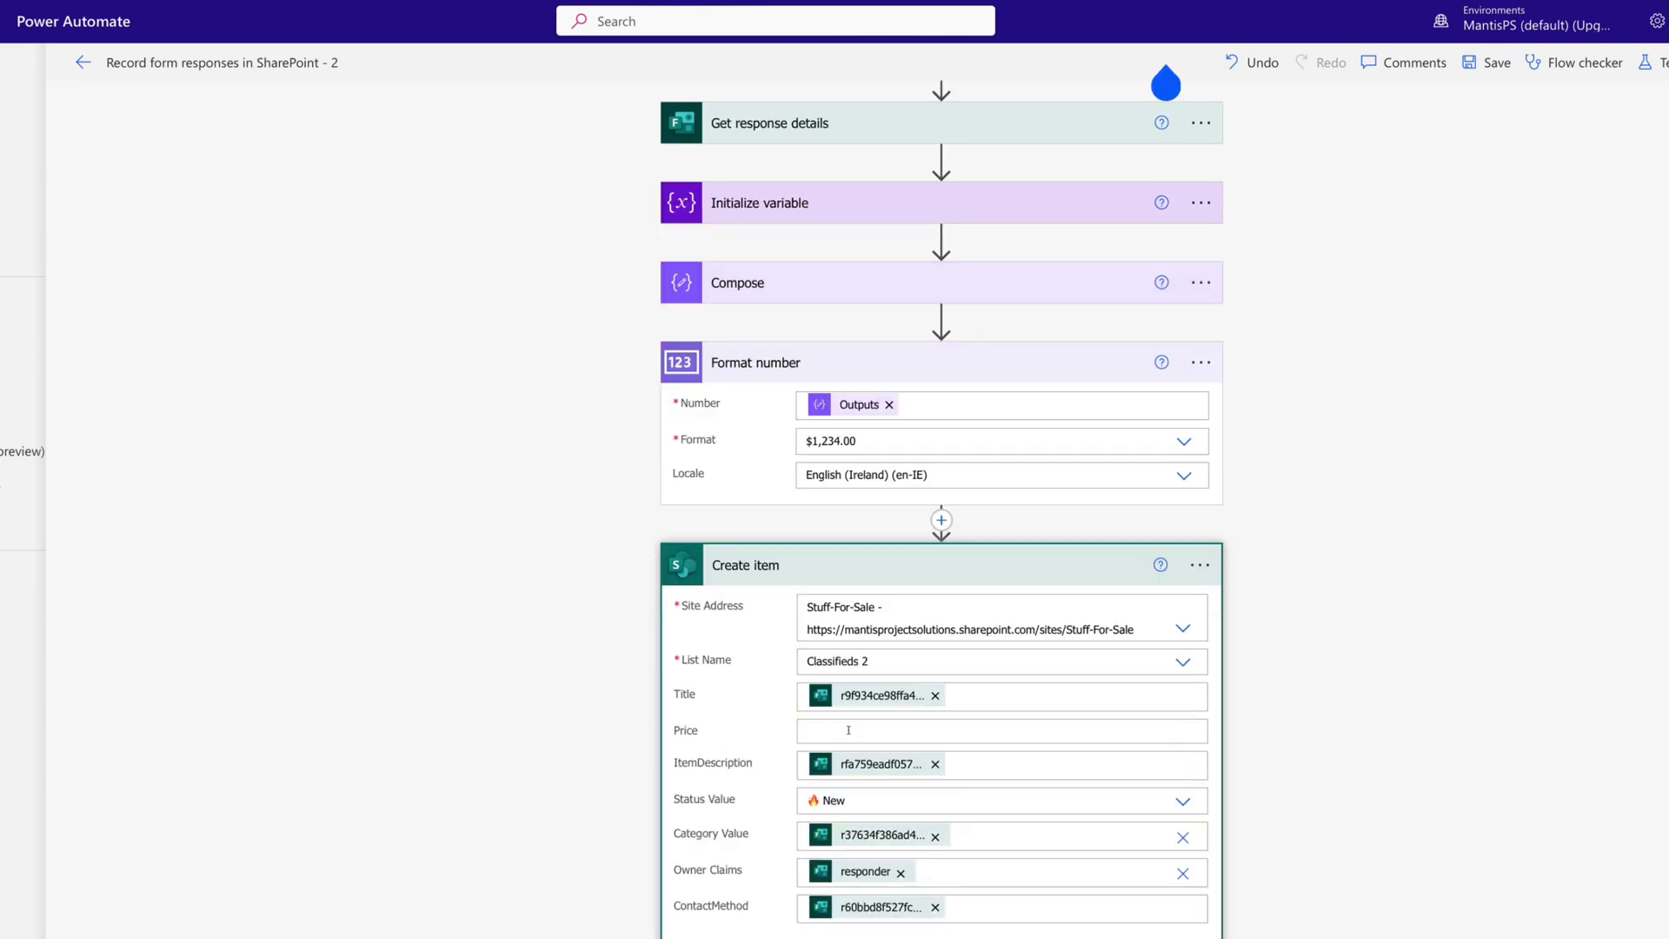
Put the Format number Outputs token into the Create item Price field.
{"action": "left_click", "coordinate": [848, 731]}
{"action": "left_click", "coordinate": [1304, 902]}
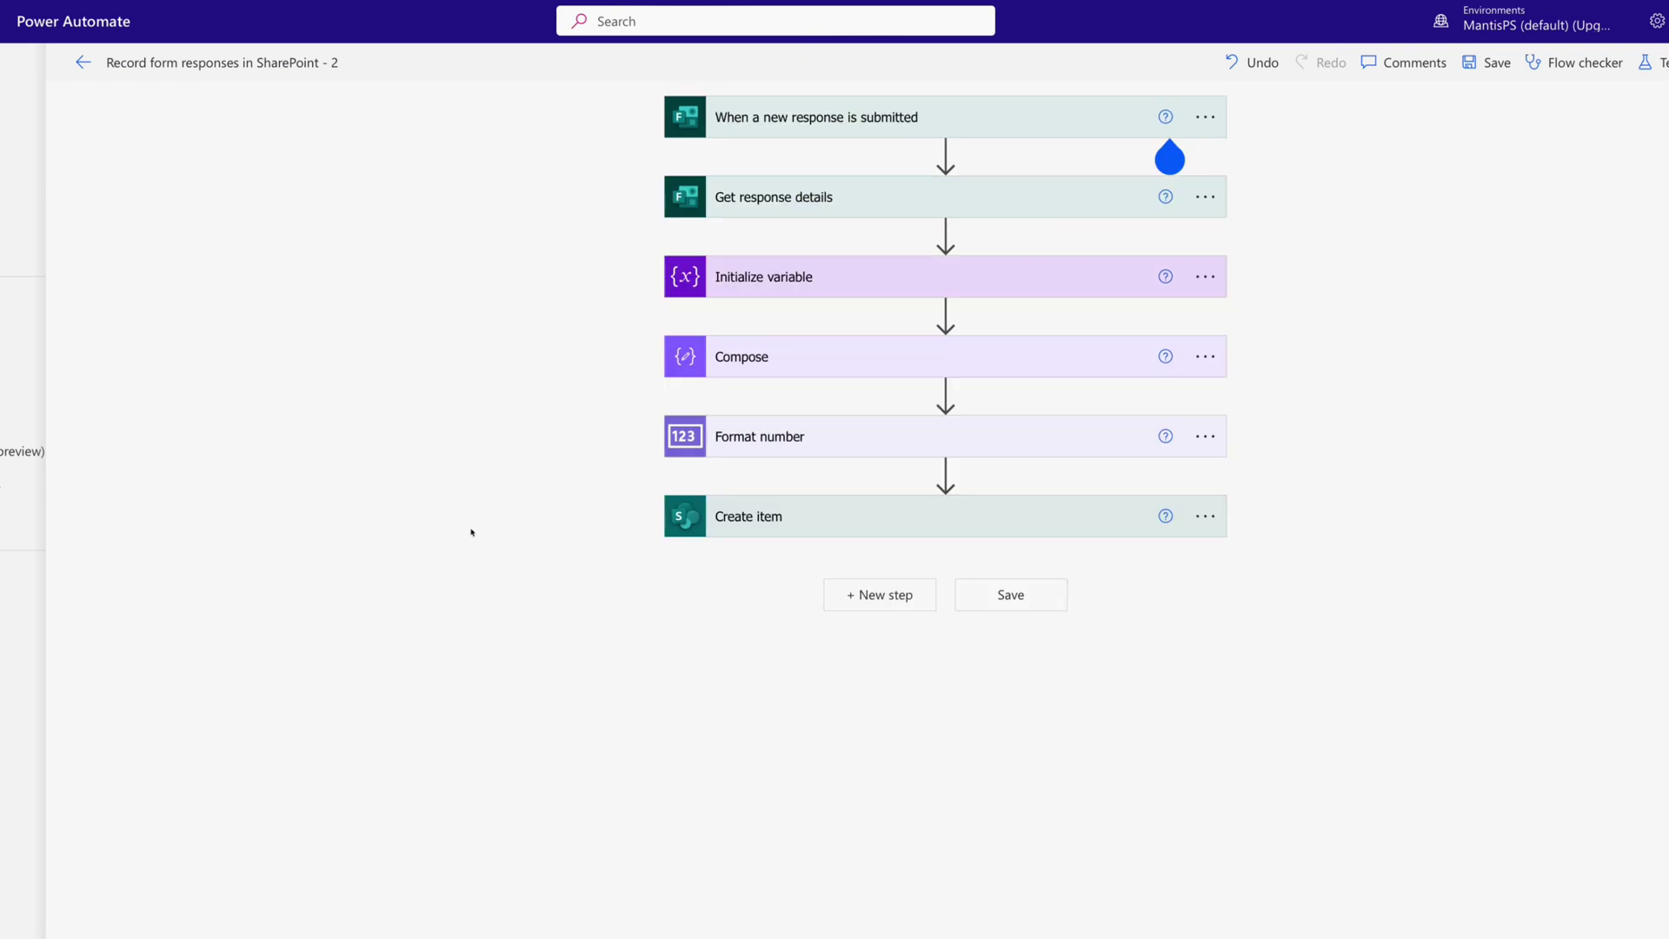
{"action": "mouse_move", "coordinate": [801, 231]}
{"action": "left_click", "coordinate": [946, 235]}
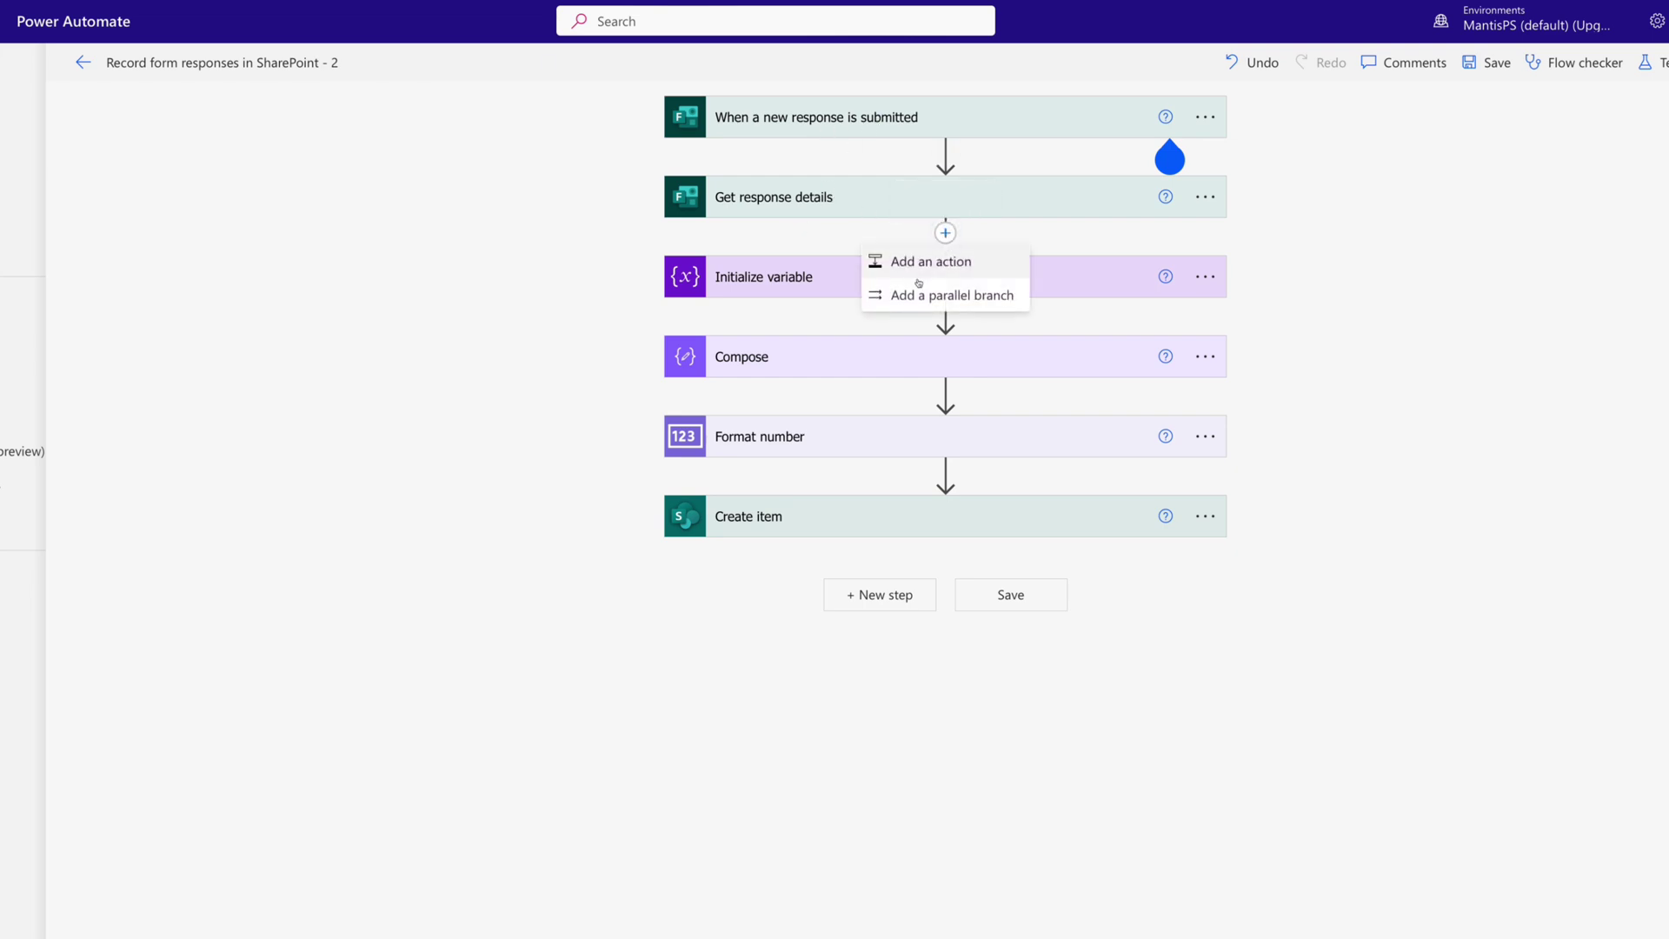
Add a Teams Post message action posting in a chat with Flow bot to the chosen recipient.
{"action": "left_click", "coordinate": [928, 259]}
{"action": "type", "text": "message"}
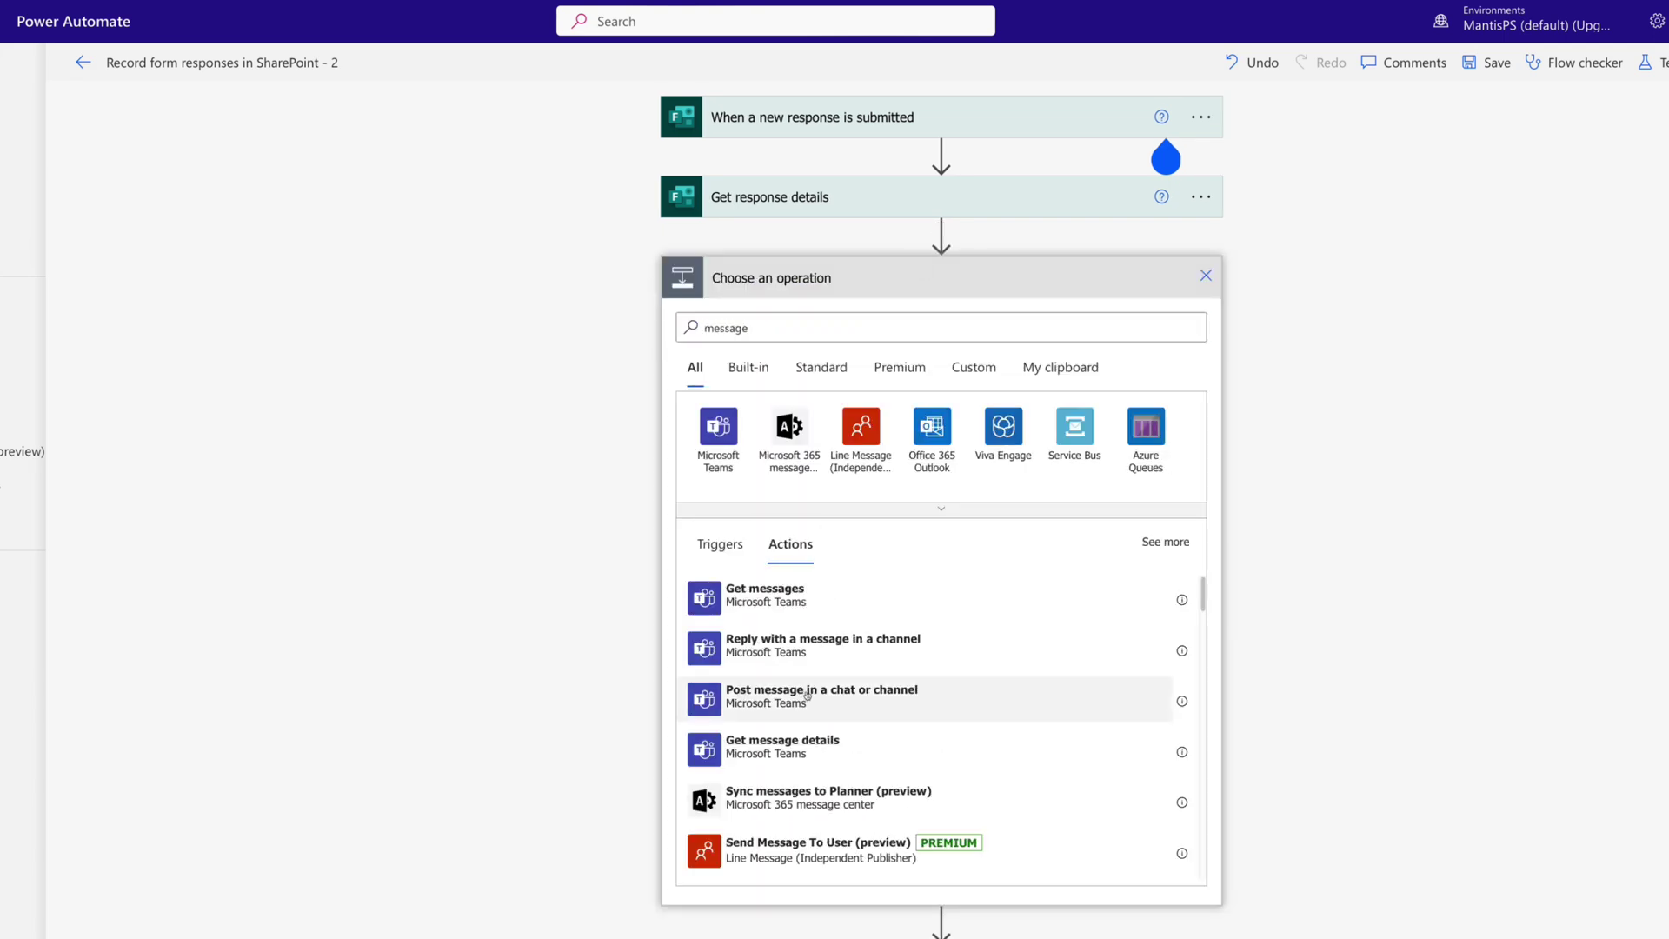
{"action": "left_click", "coordinate": [807, 694]}
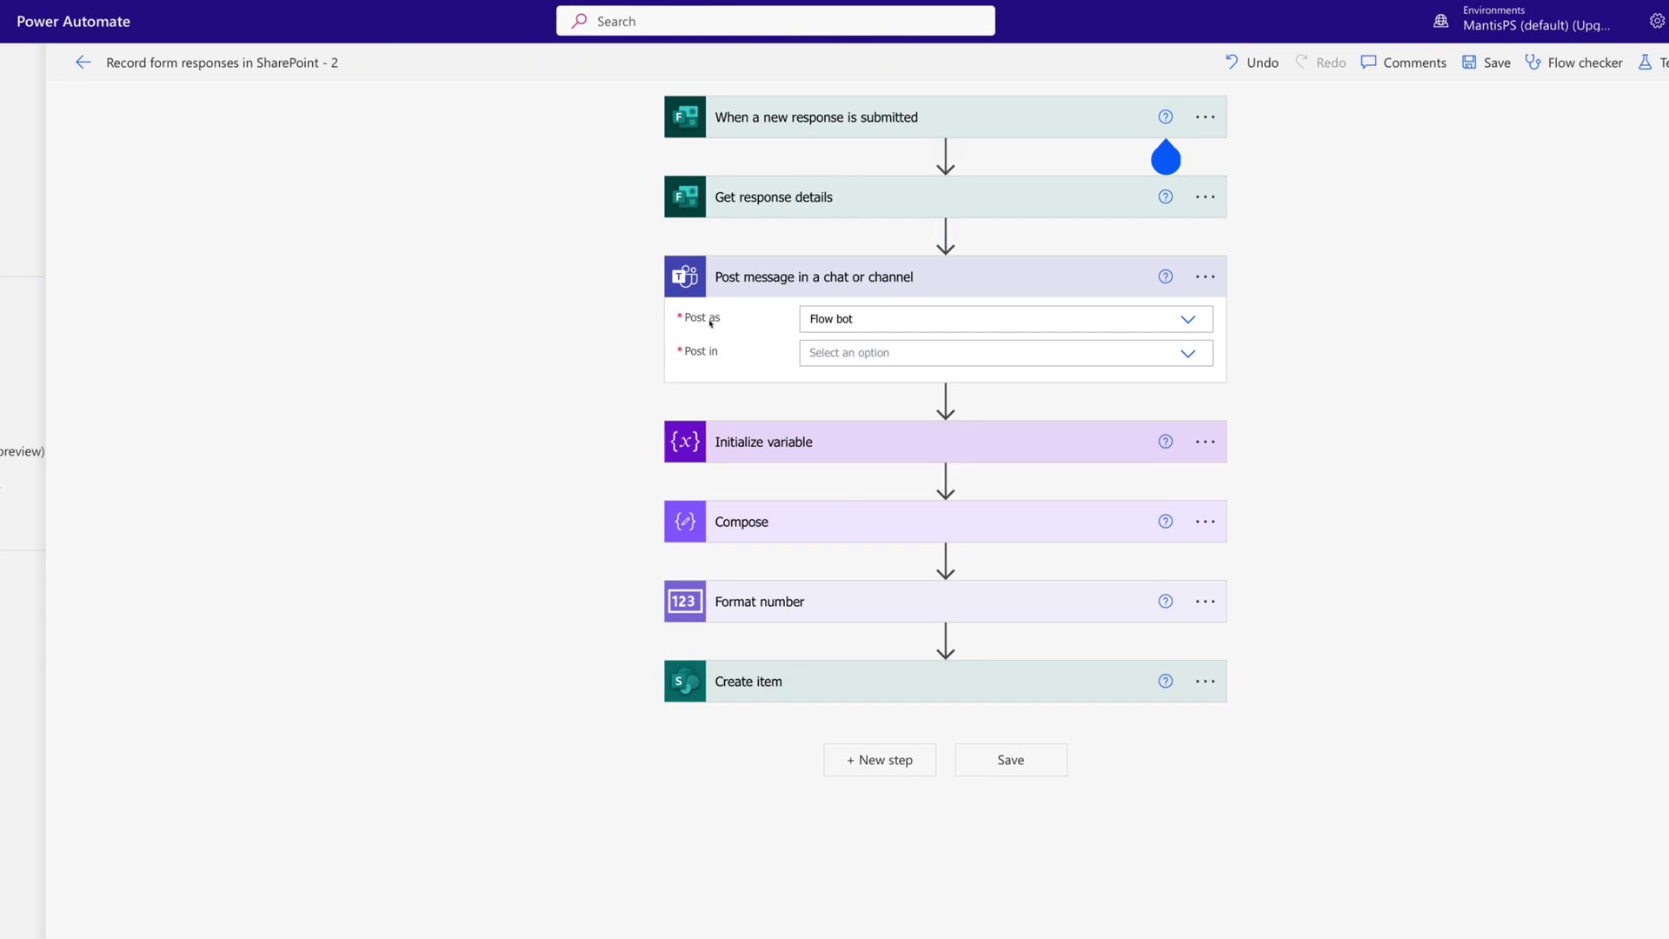
{"action": "left_click", "coordinate": [1188, 354]}
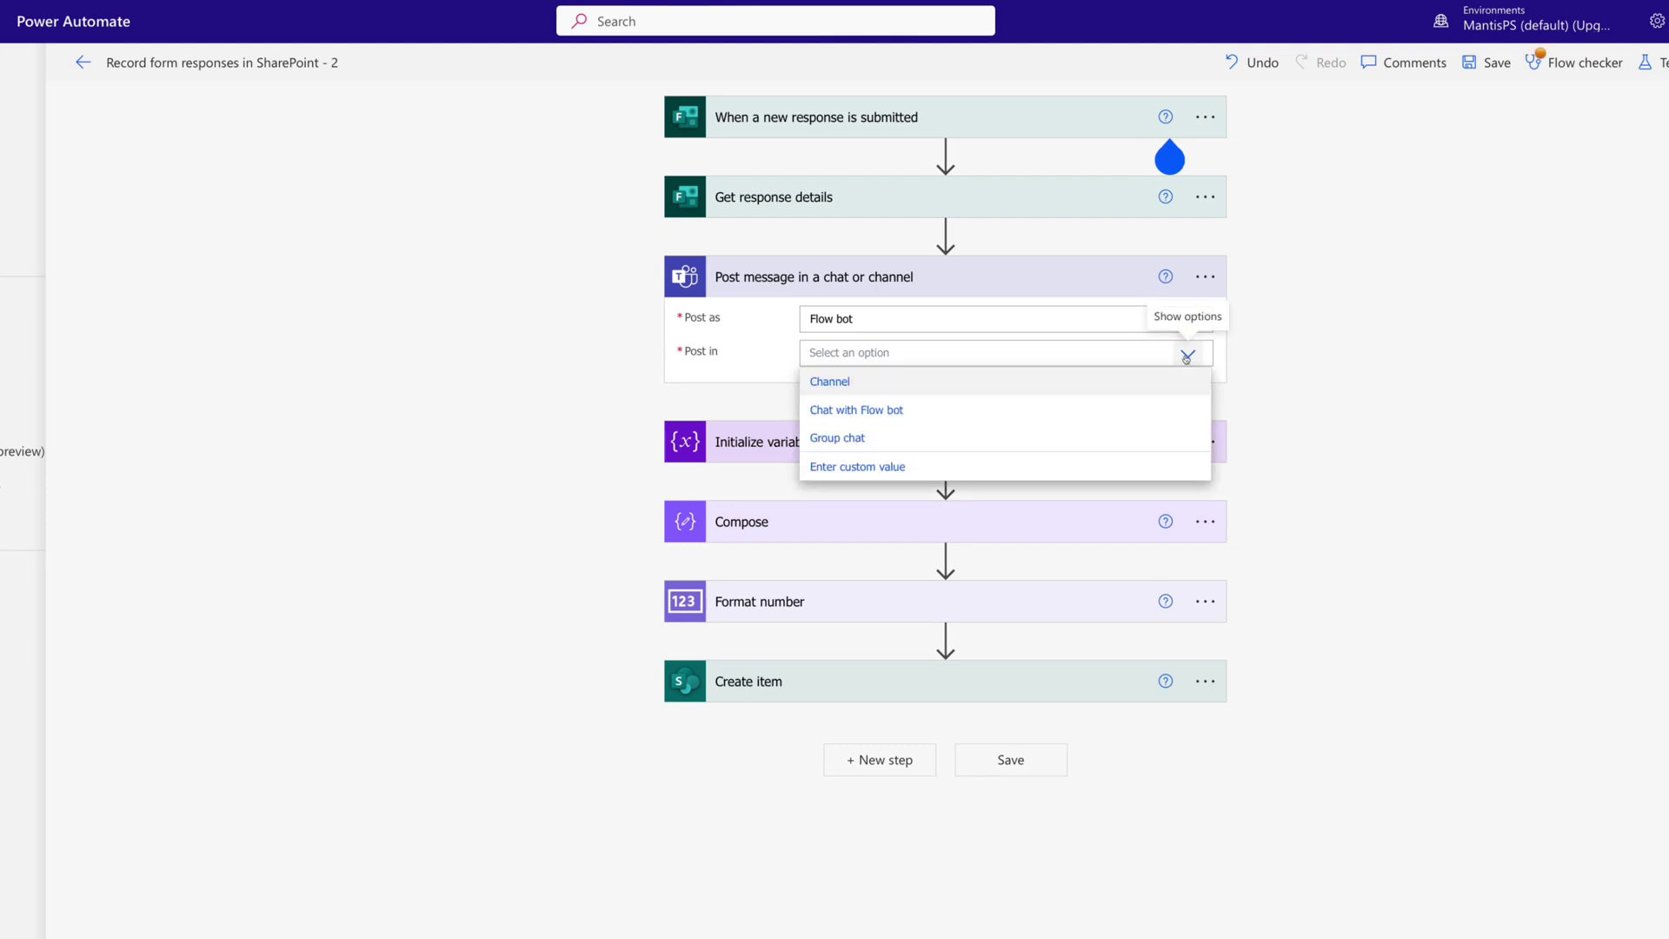
{"action": "left_click", "coordinate": [884, 414]}
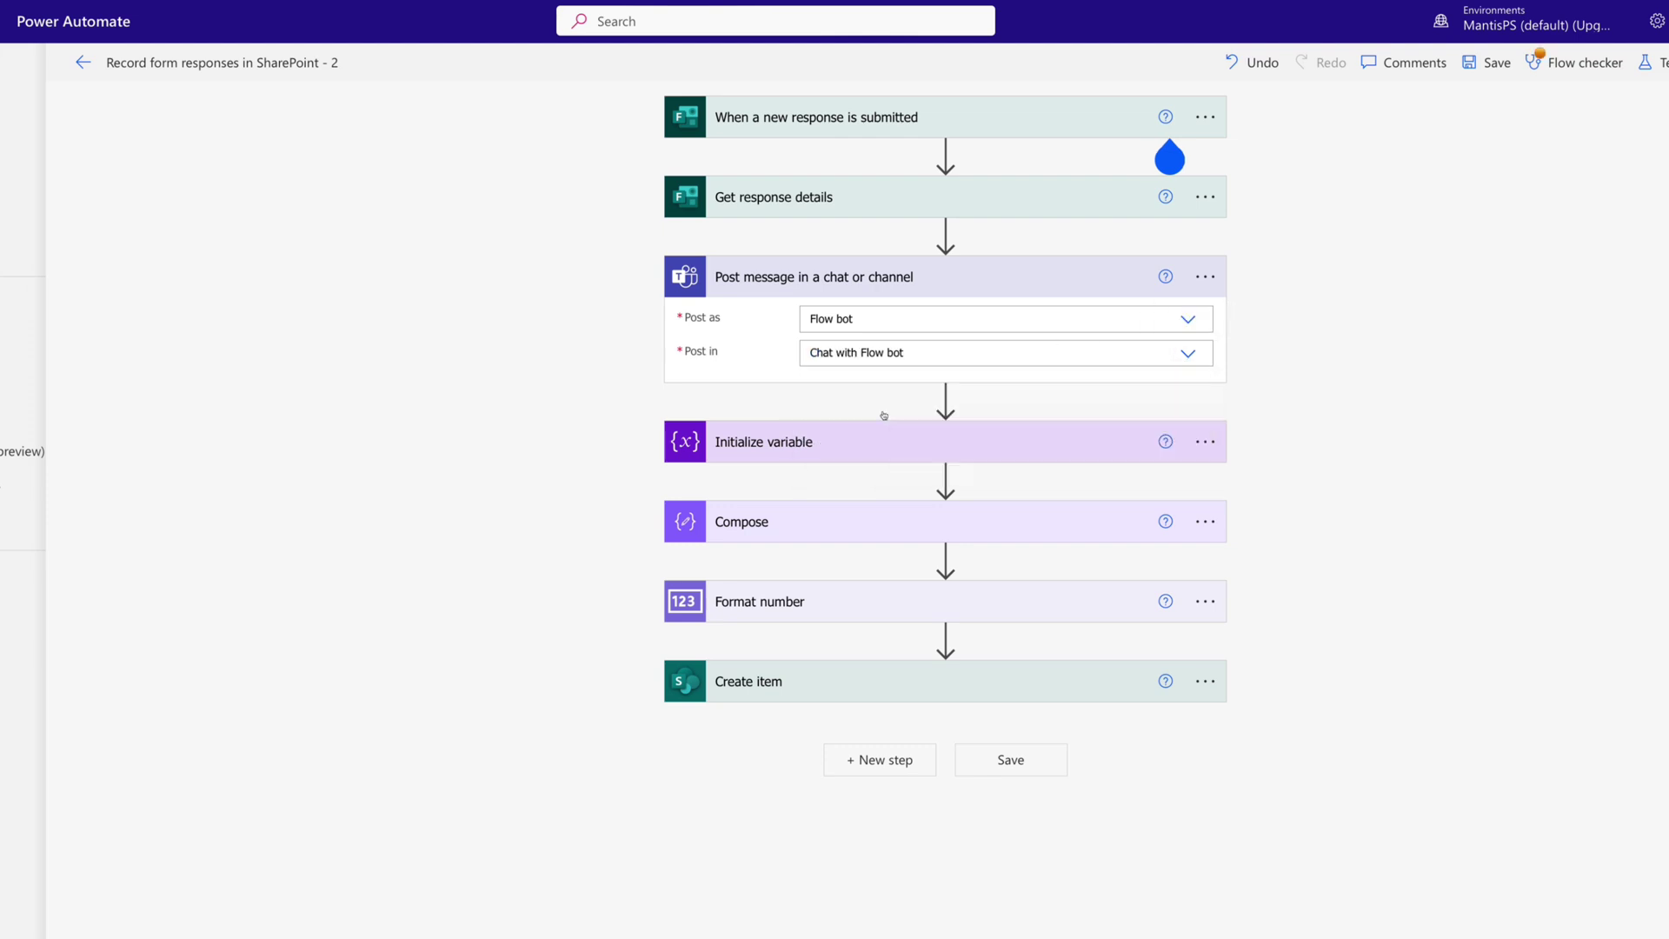
{"action": "left_click", "coordinate": [848, 389]}
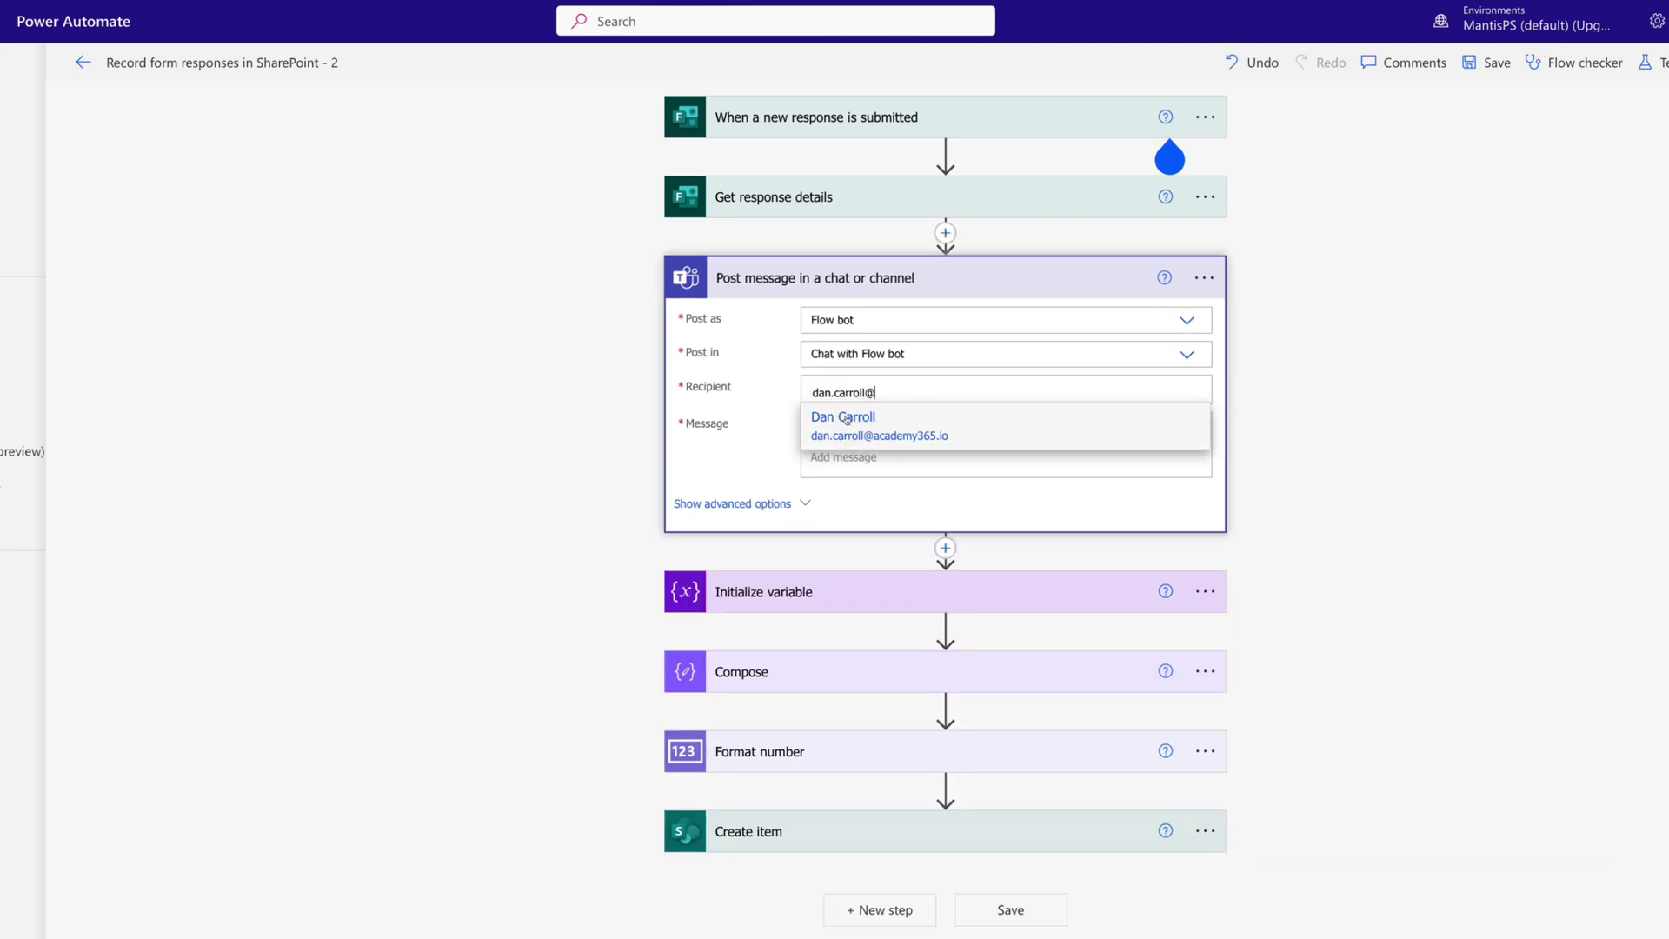
{"action": "left_click", "coordinate": [848, 422]}
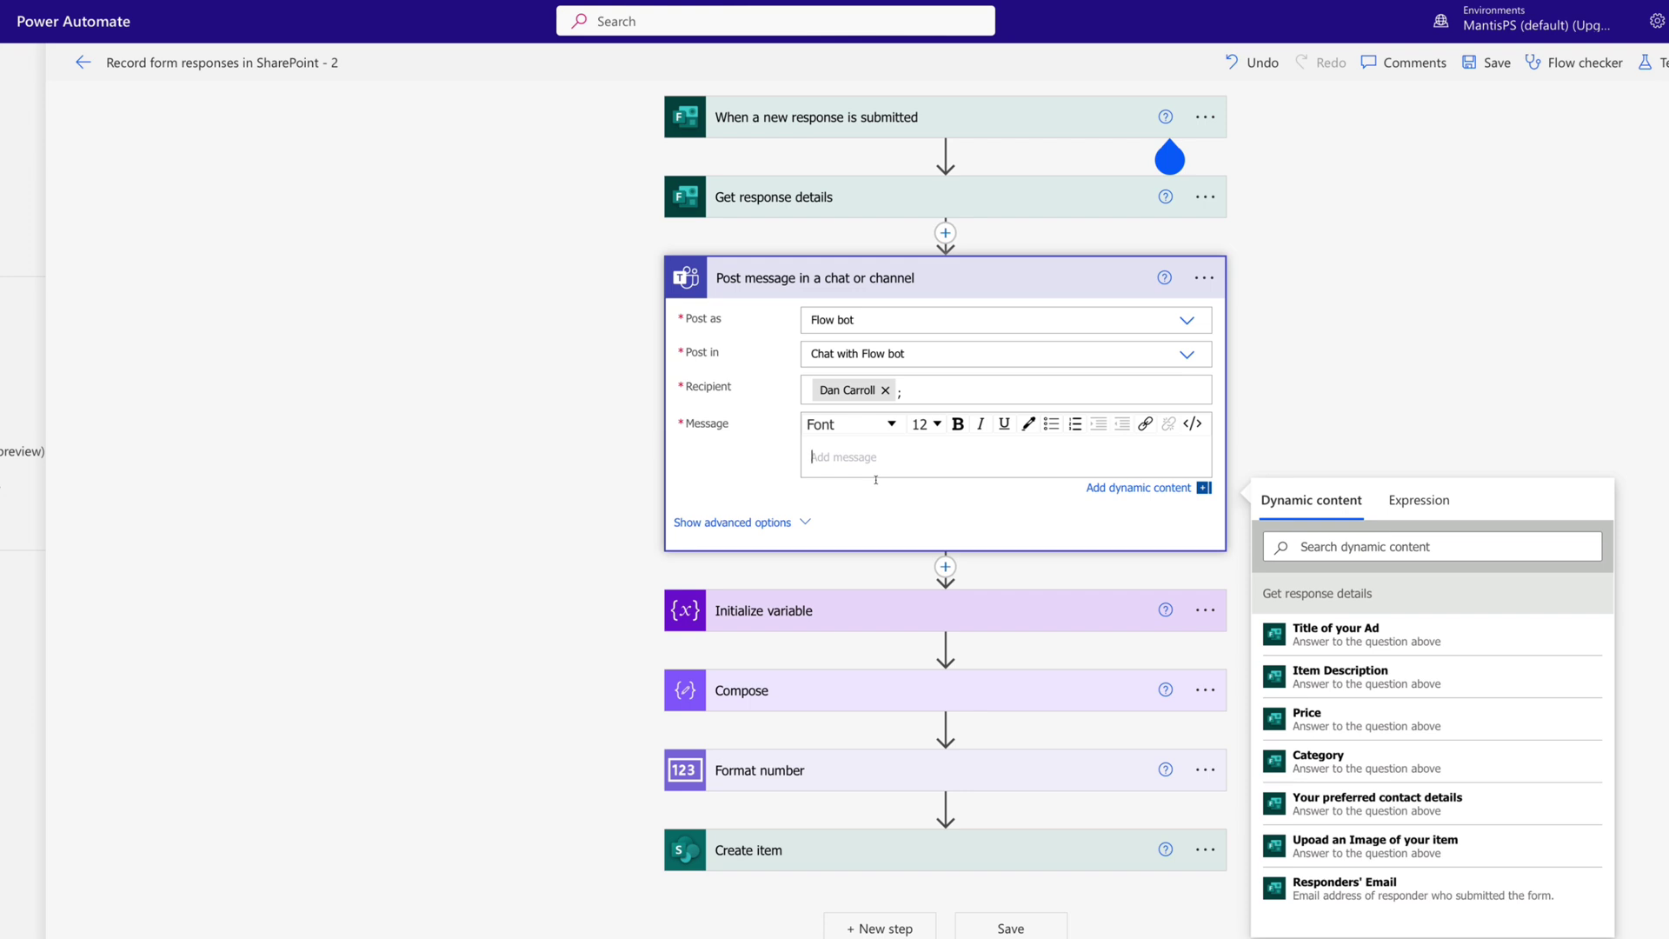
Write 'A new ad was submitted.' with Title and Submitted by tokens, plus bold 'Get to it!' and 'Peace!'.
{"action": "type", "text": "A new ad was submitted."}
{"action": "key", "text": "Return"}
{"action": "key", "text": "Return"}
{"action": "type", "text": "Title:"}
{"action": "left_click", "coordinate": [1335, 671]}
{"action": "key", "text": "Return"}
{"action": "type", "text": "Submitted by:"}
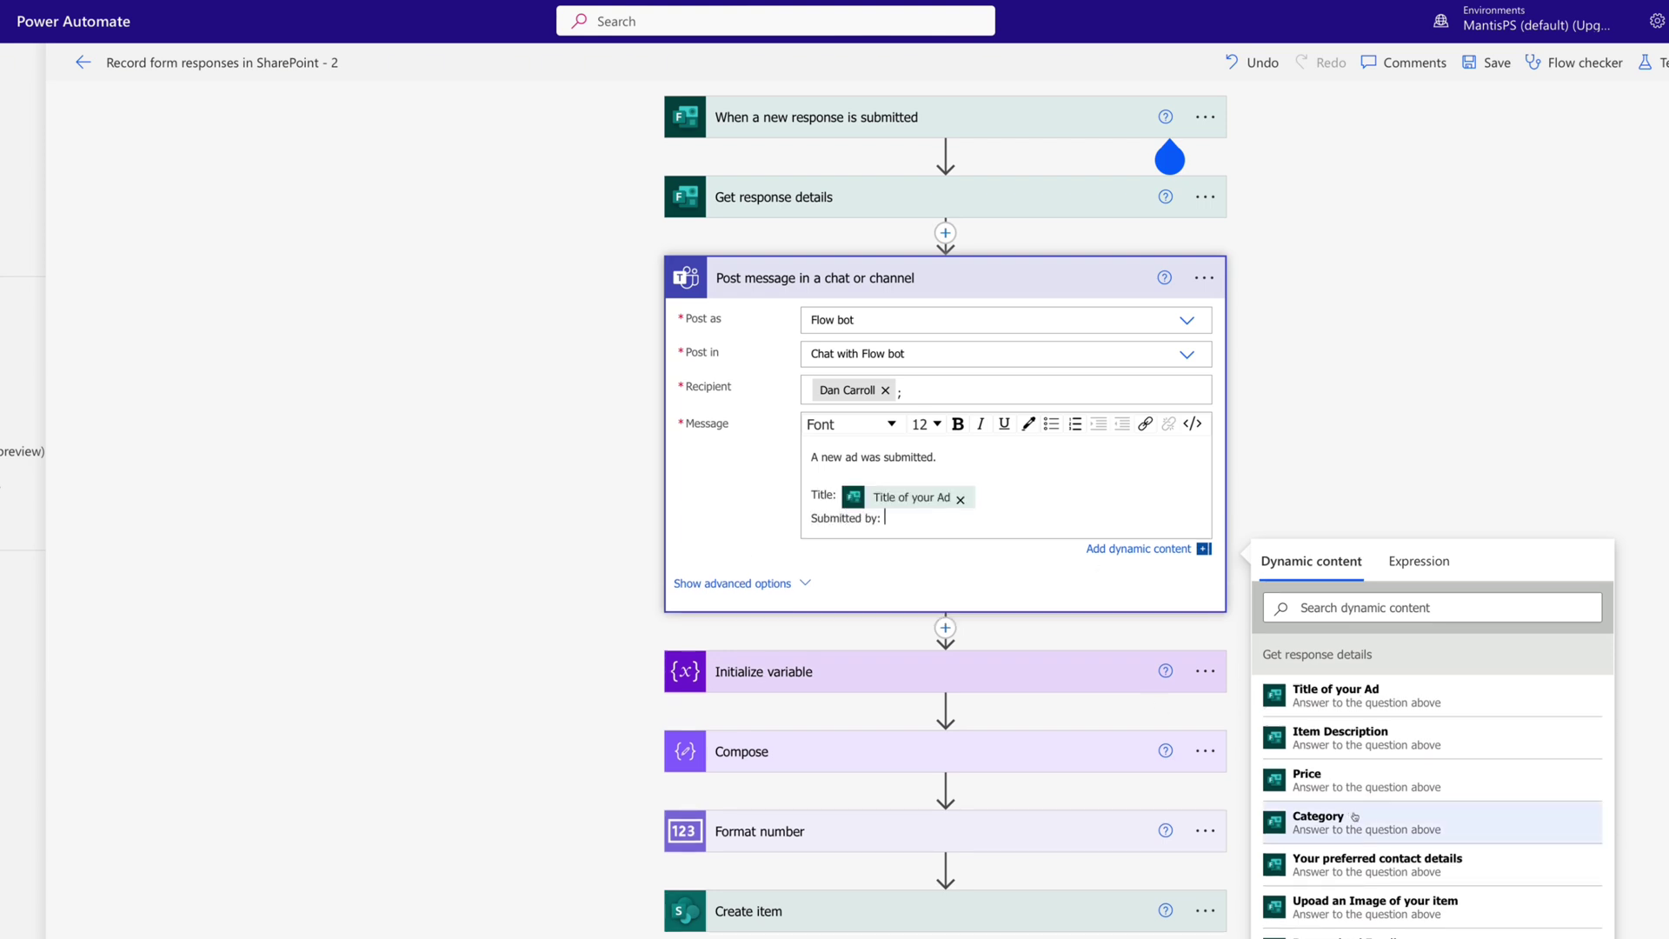
{"action": "left_click", "coordinate": [1379, 936]}
{"action": "key", "text": "Return"}
{"action": "key", "text": "ctrl+b"}
{"action": "type", "text": "Get to it!"}
{"action": "key", "text": "Return"}
{"action": "type", "text": "Peace!"}
{"action": "left_click", "coordinate": [354, 358]}
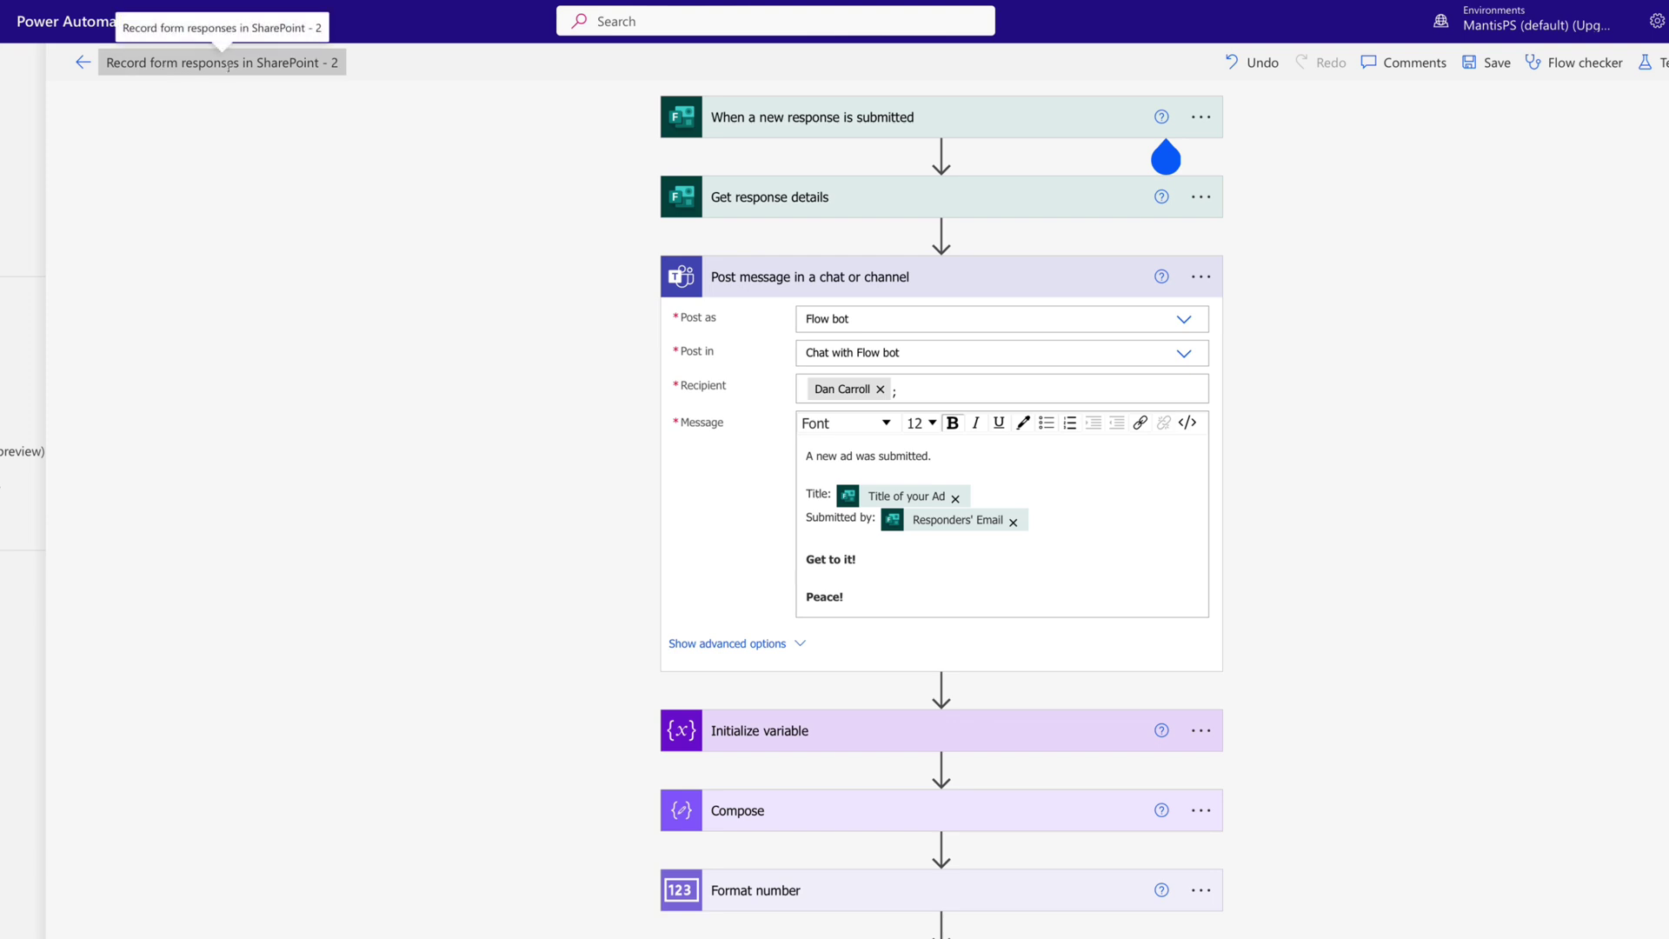
Retitle the flow 'Record Ad Responses in SharePoint', then save the changes.
{"action": "left_click", "coordinate": [260, 64]}
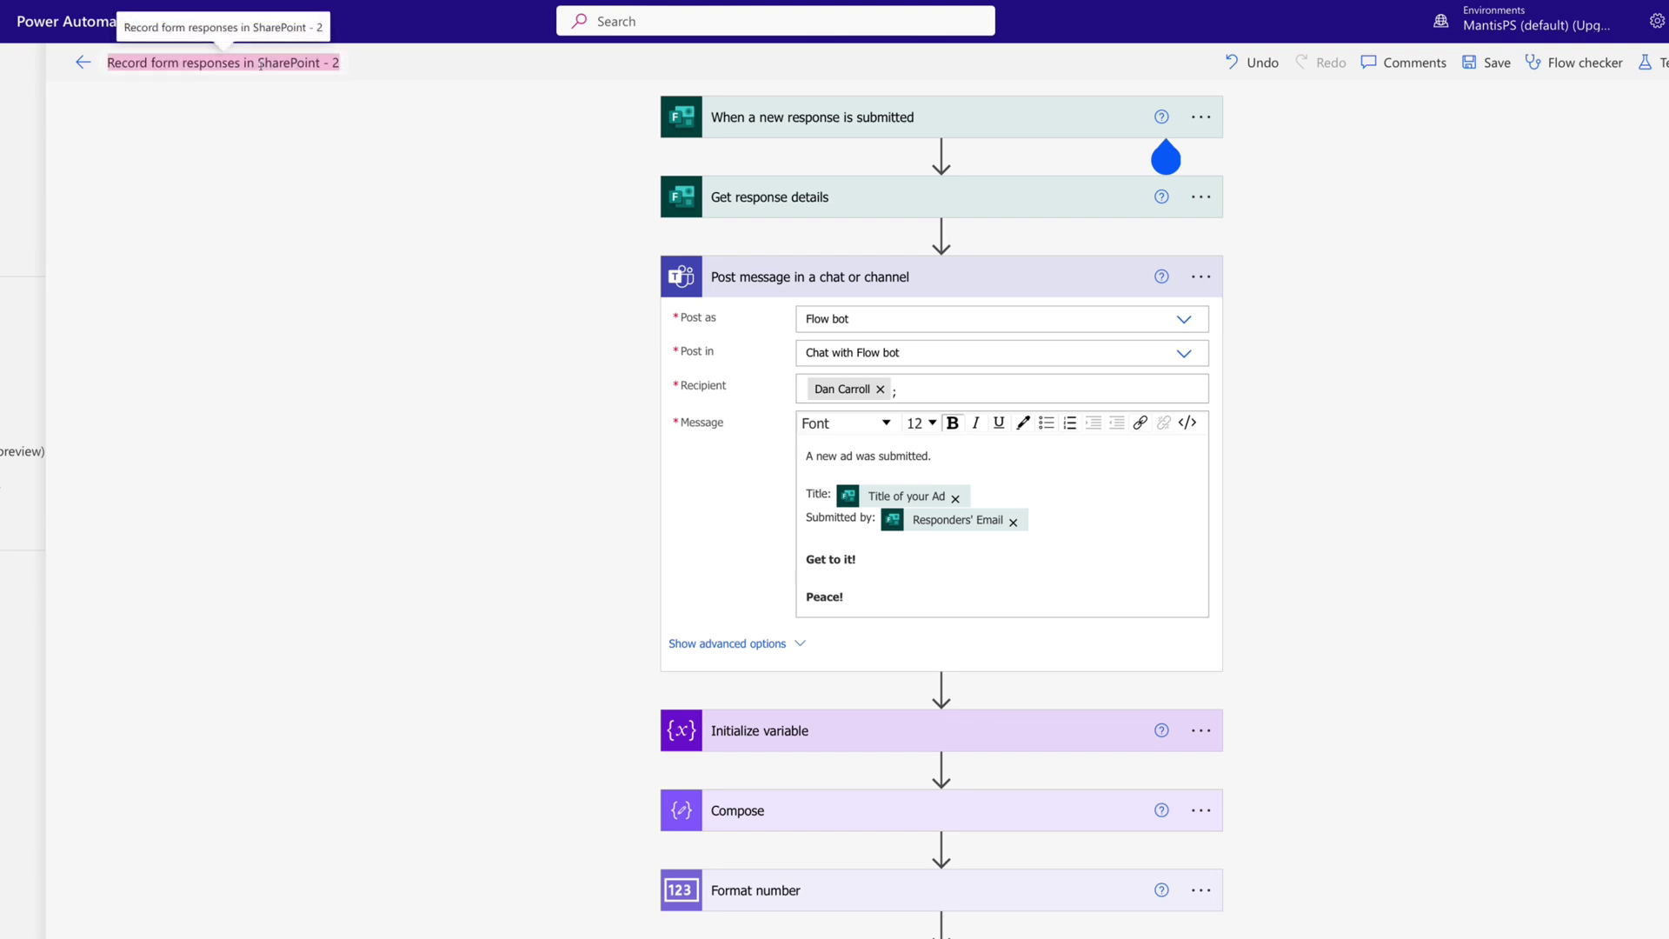
{"action": "type", "text": "Record A"}
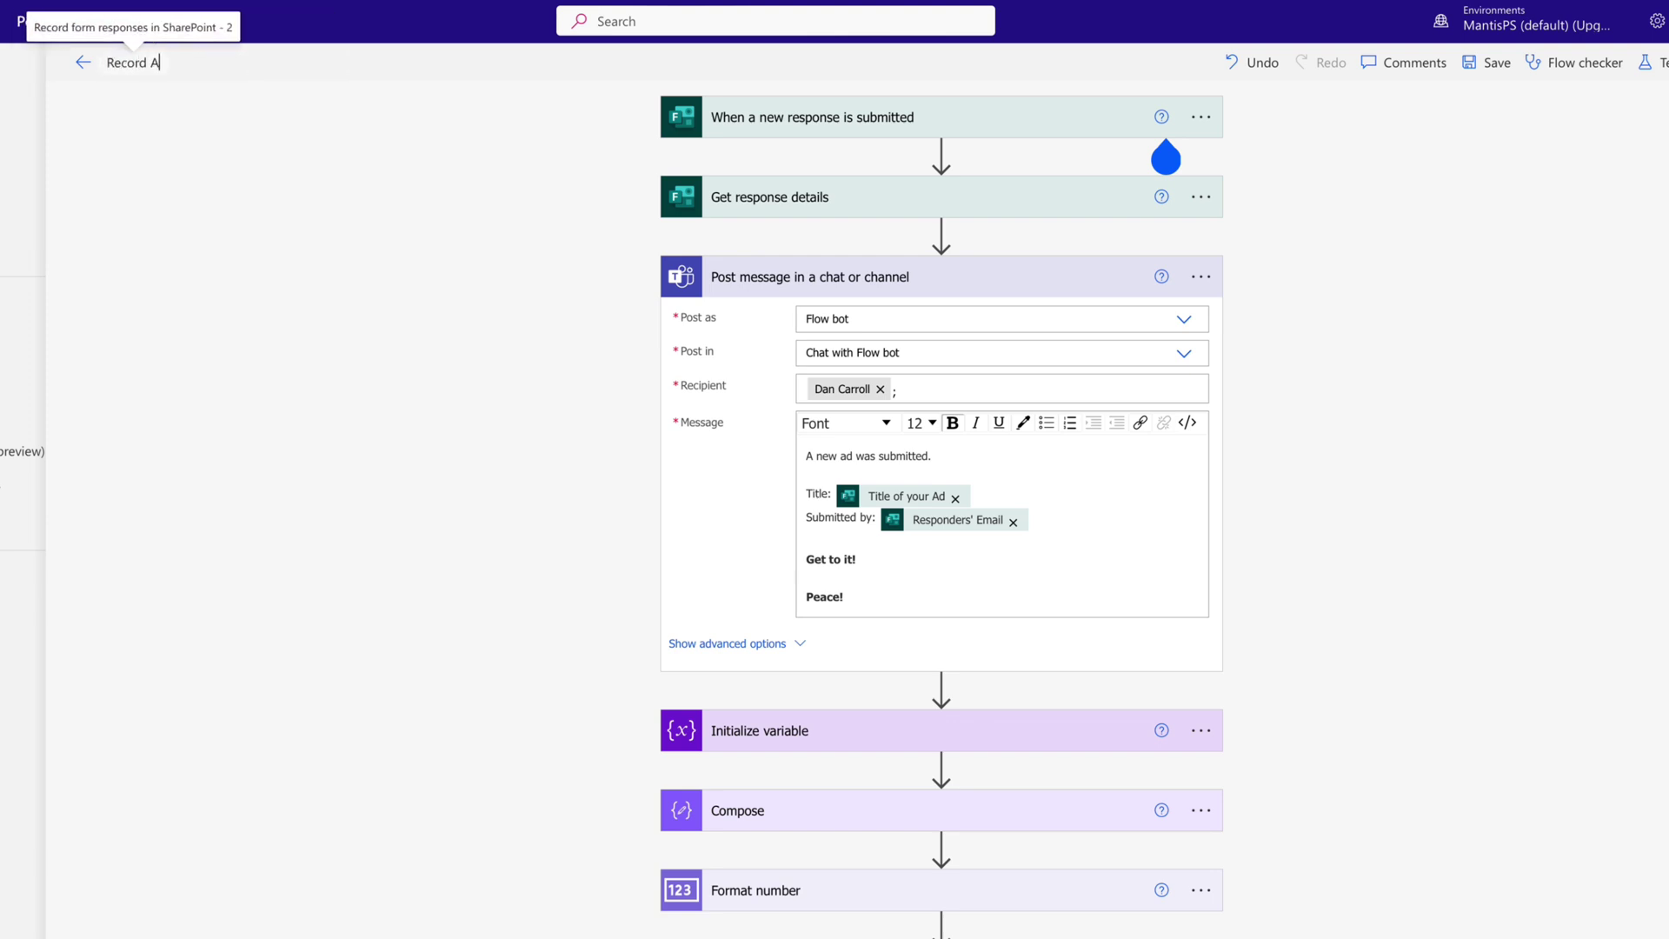
{"action": "type", "text": "d Responses in SharePoint"}
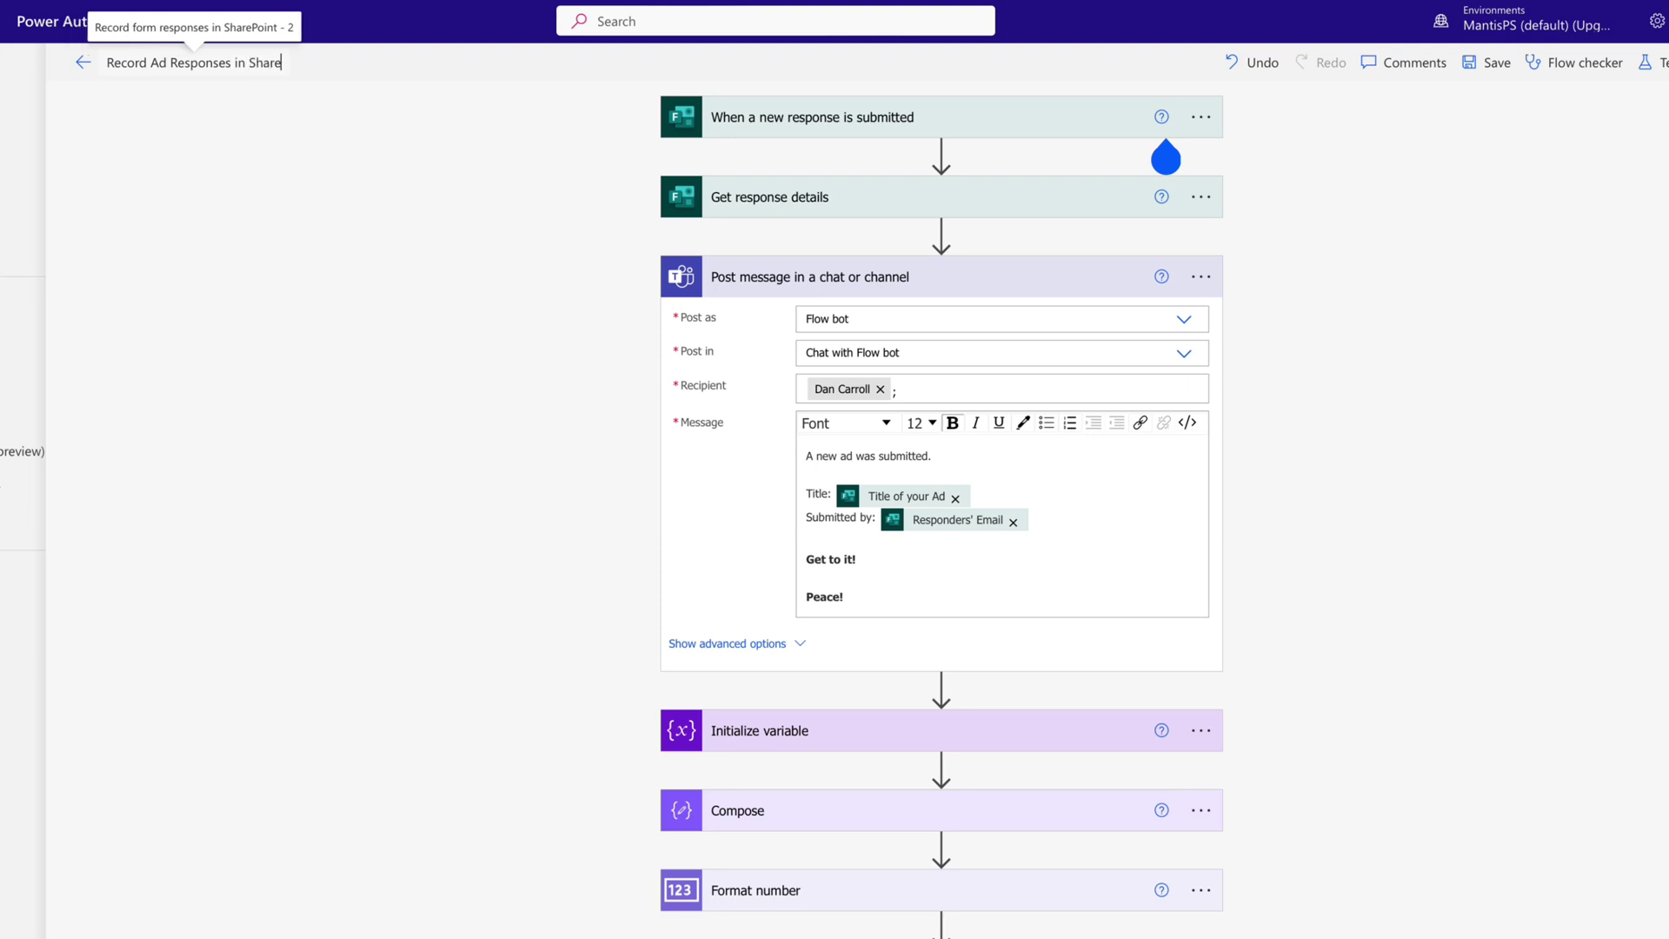
{"action": "key", "text": "Return"}
{"action": "left_click", "coordinate": [1492, 68]}
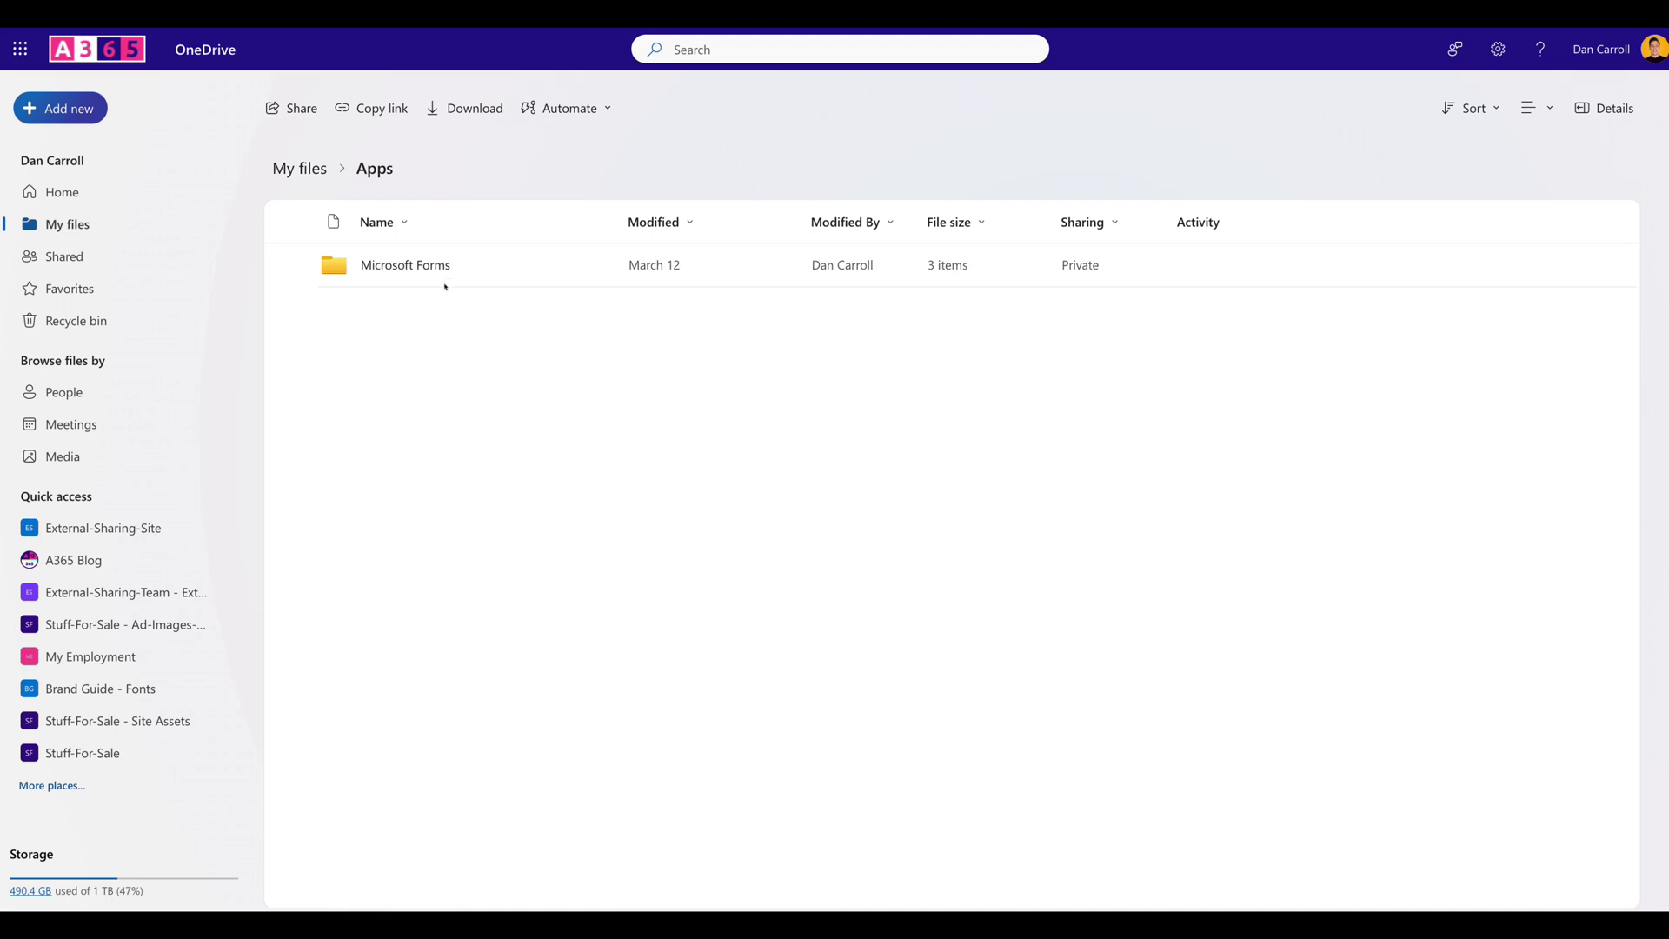
Open the Microsoft Forms folder, then the Submit an Ad 2 folder holding the form uploads.
{"action": "left_click", "coordinate": [411, 265]}
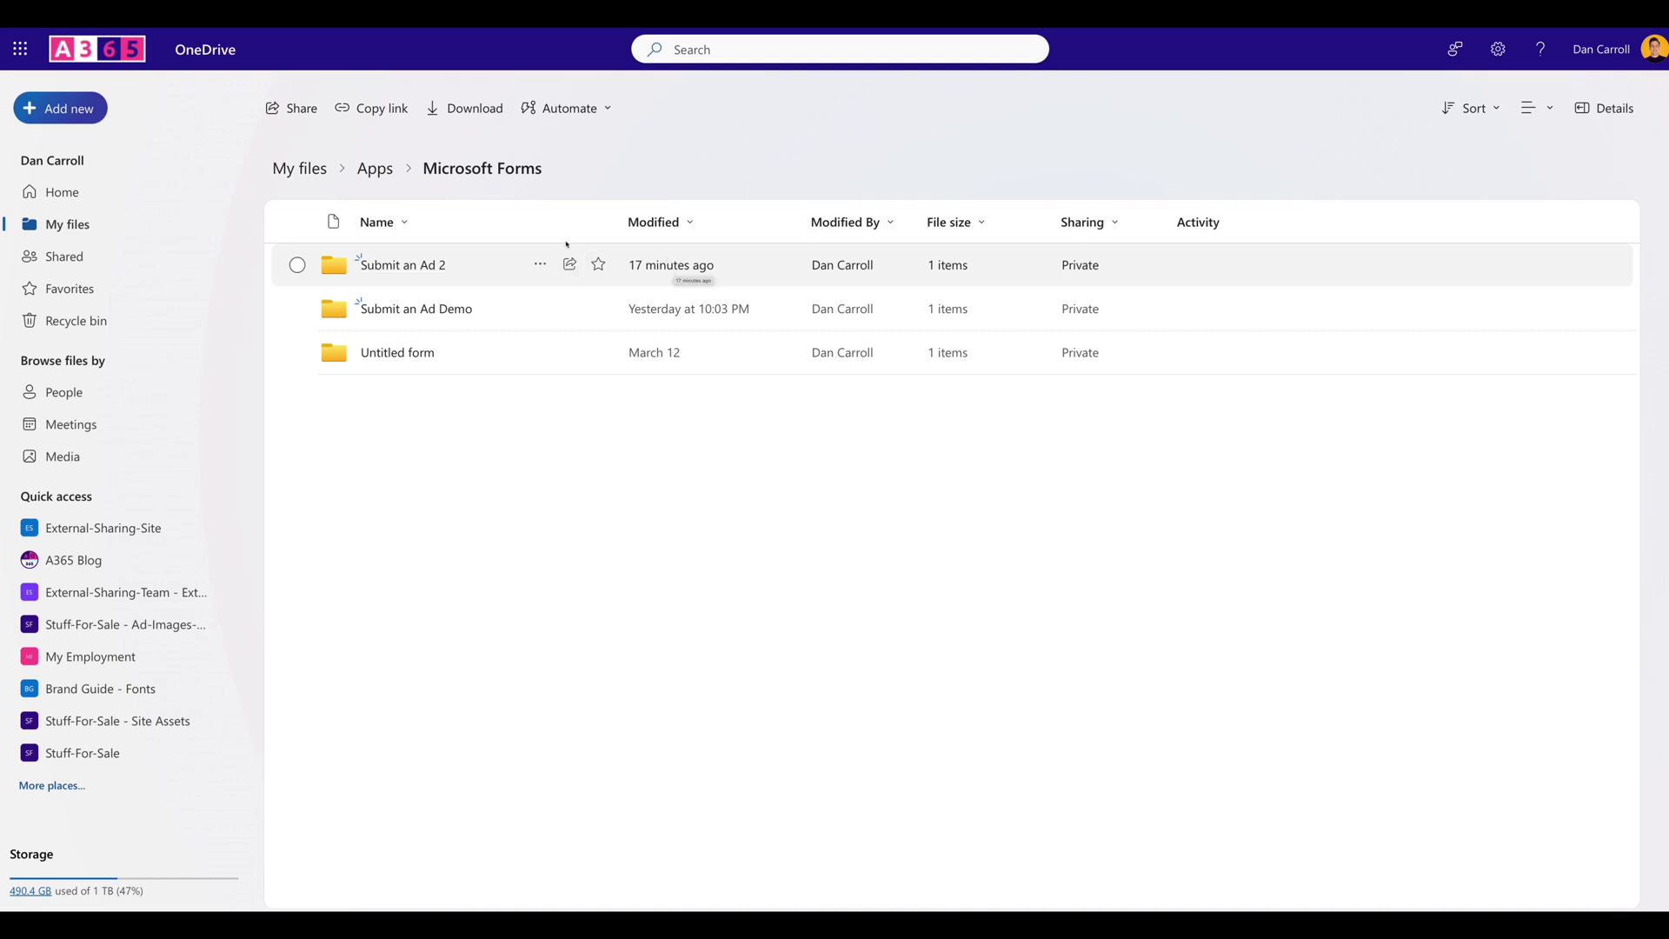
{"action": "left_click", "coordinate": [420, 266]}
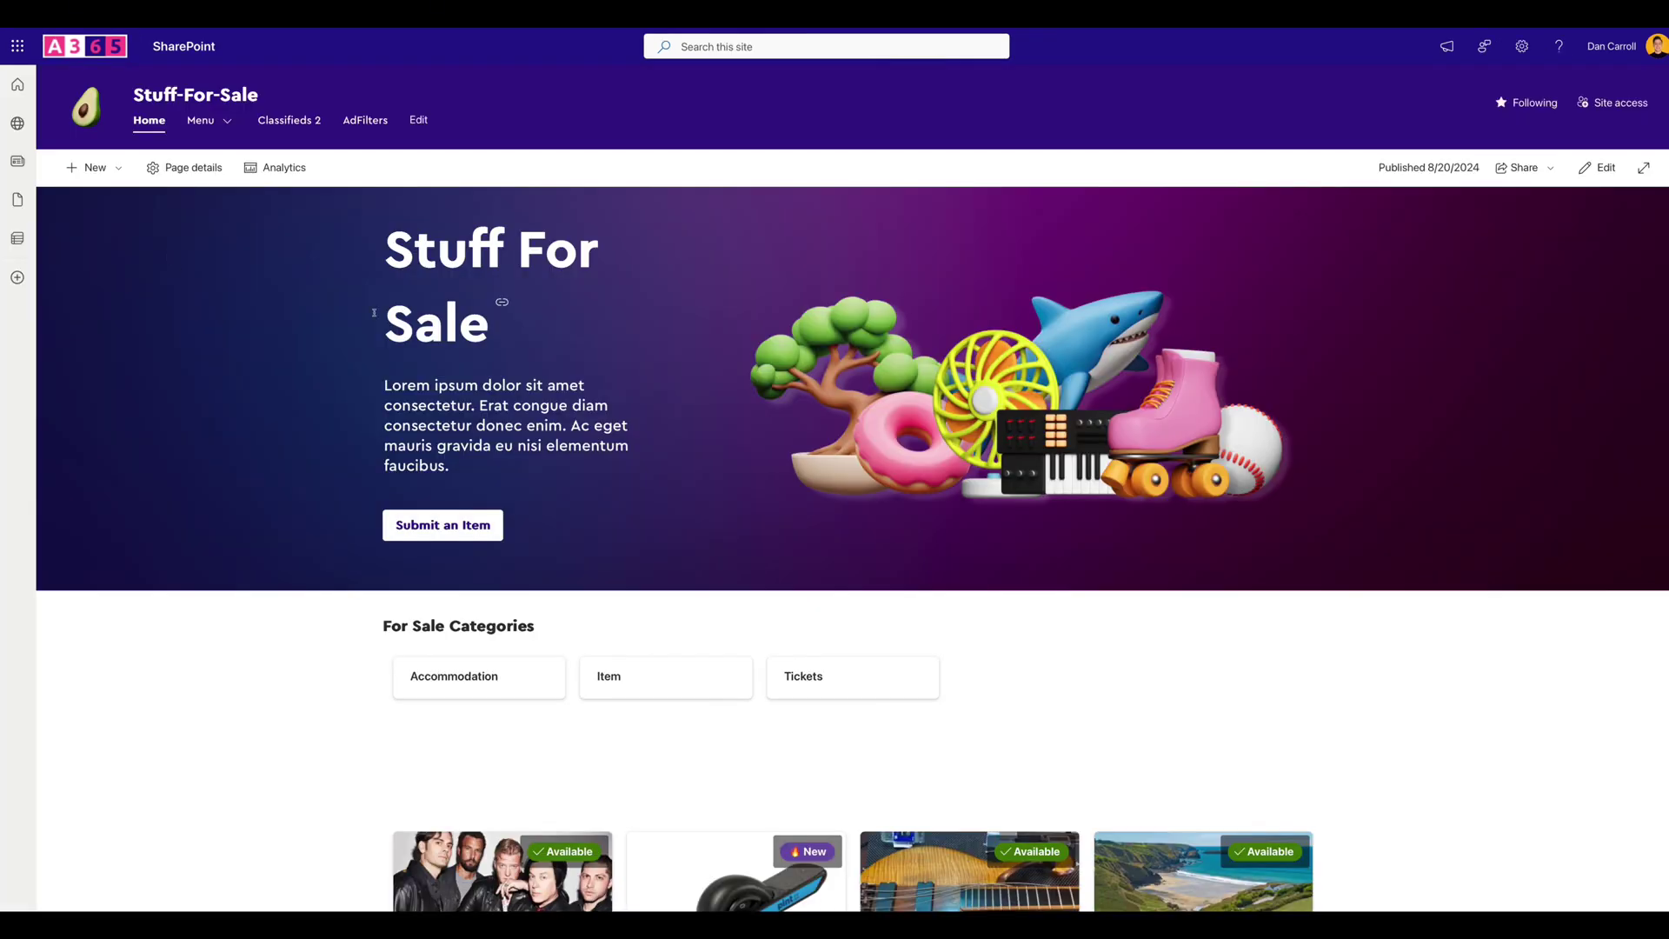
Create a document library named Ad Images from the site's Site contents page.
{"action": "left_click", "coordinate": [1522, 46]}
{"action": "left_click", "coordinate": [1469, 196]}
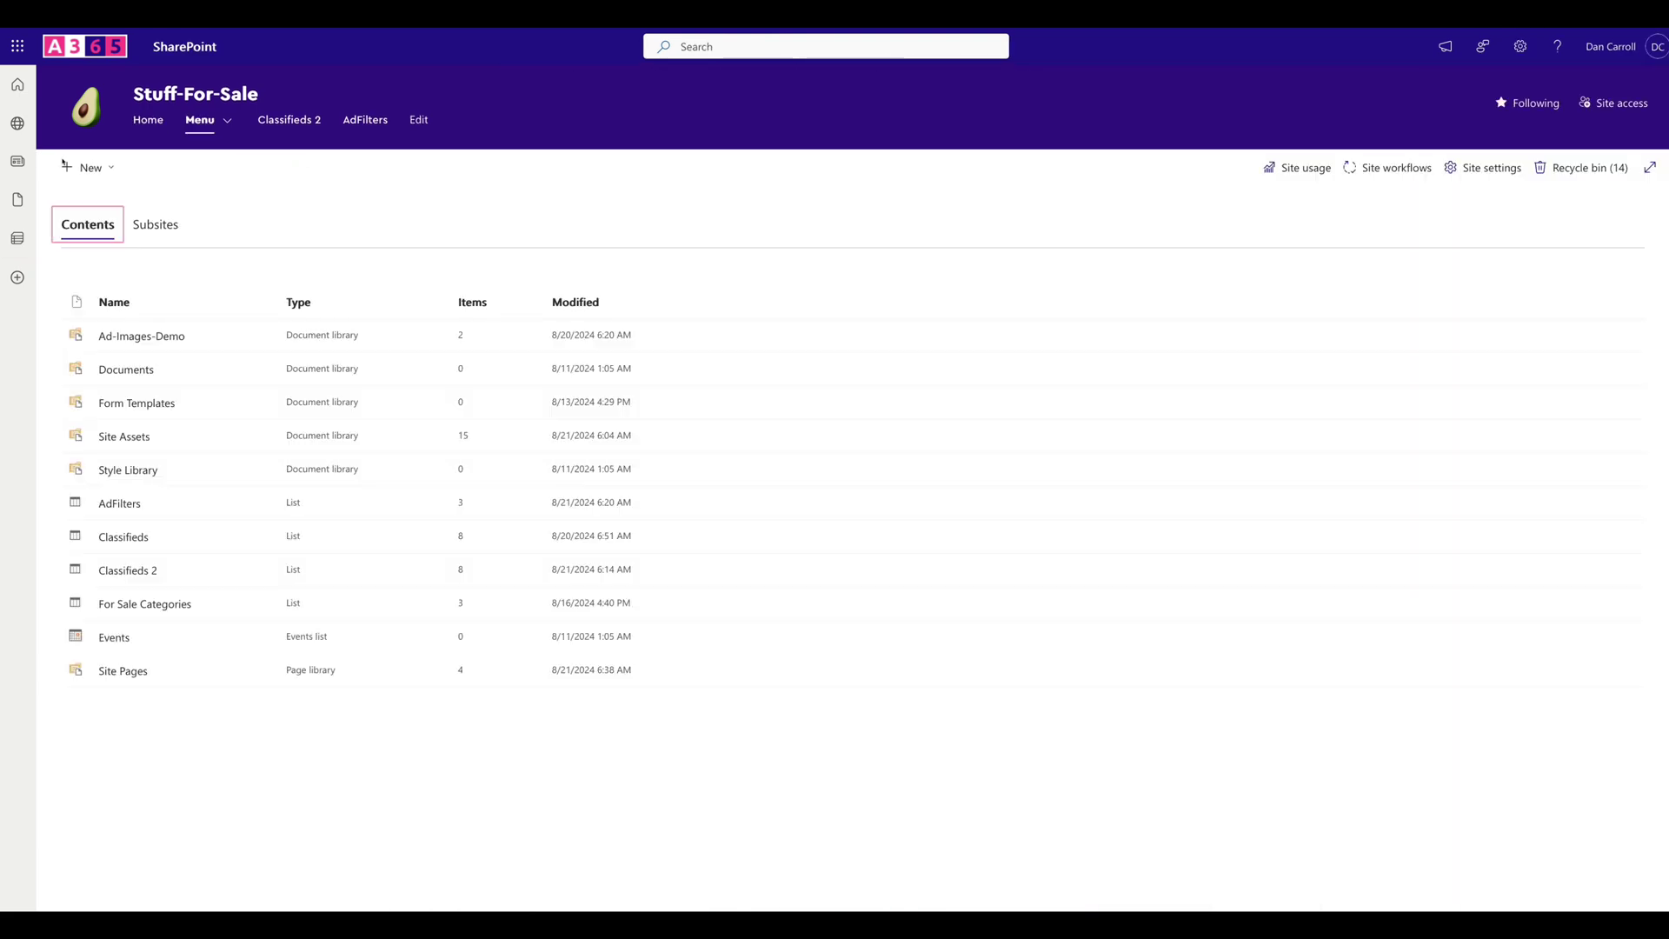
{"action": "left_click", "coordinate": [87, 167]}
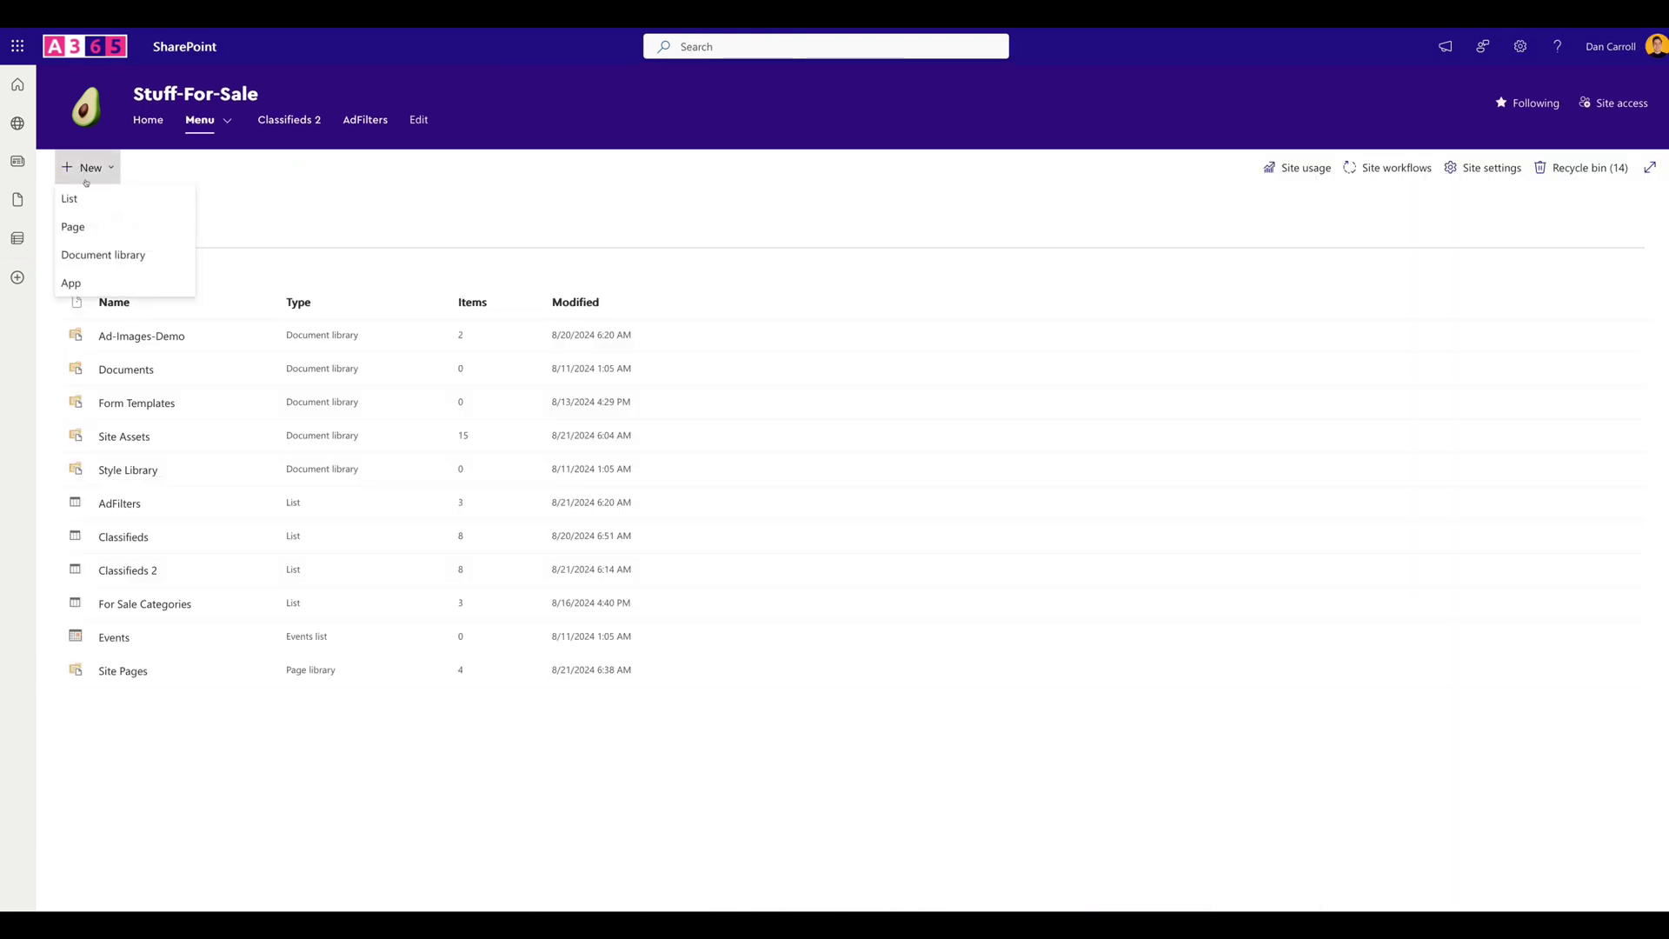
{"action": "left_click", "coordinate": [131, 252]}
{"action": "type", "text": "Ad Images"}
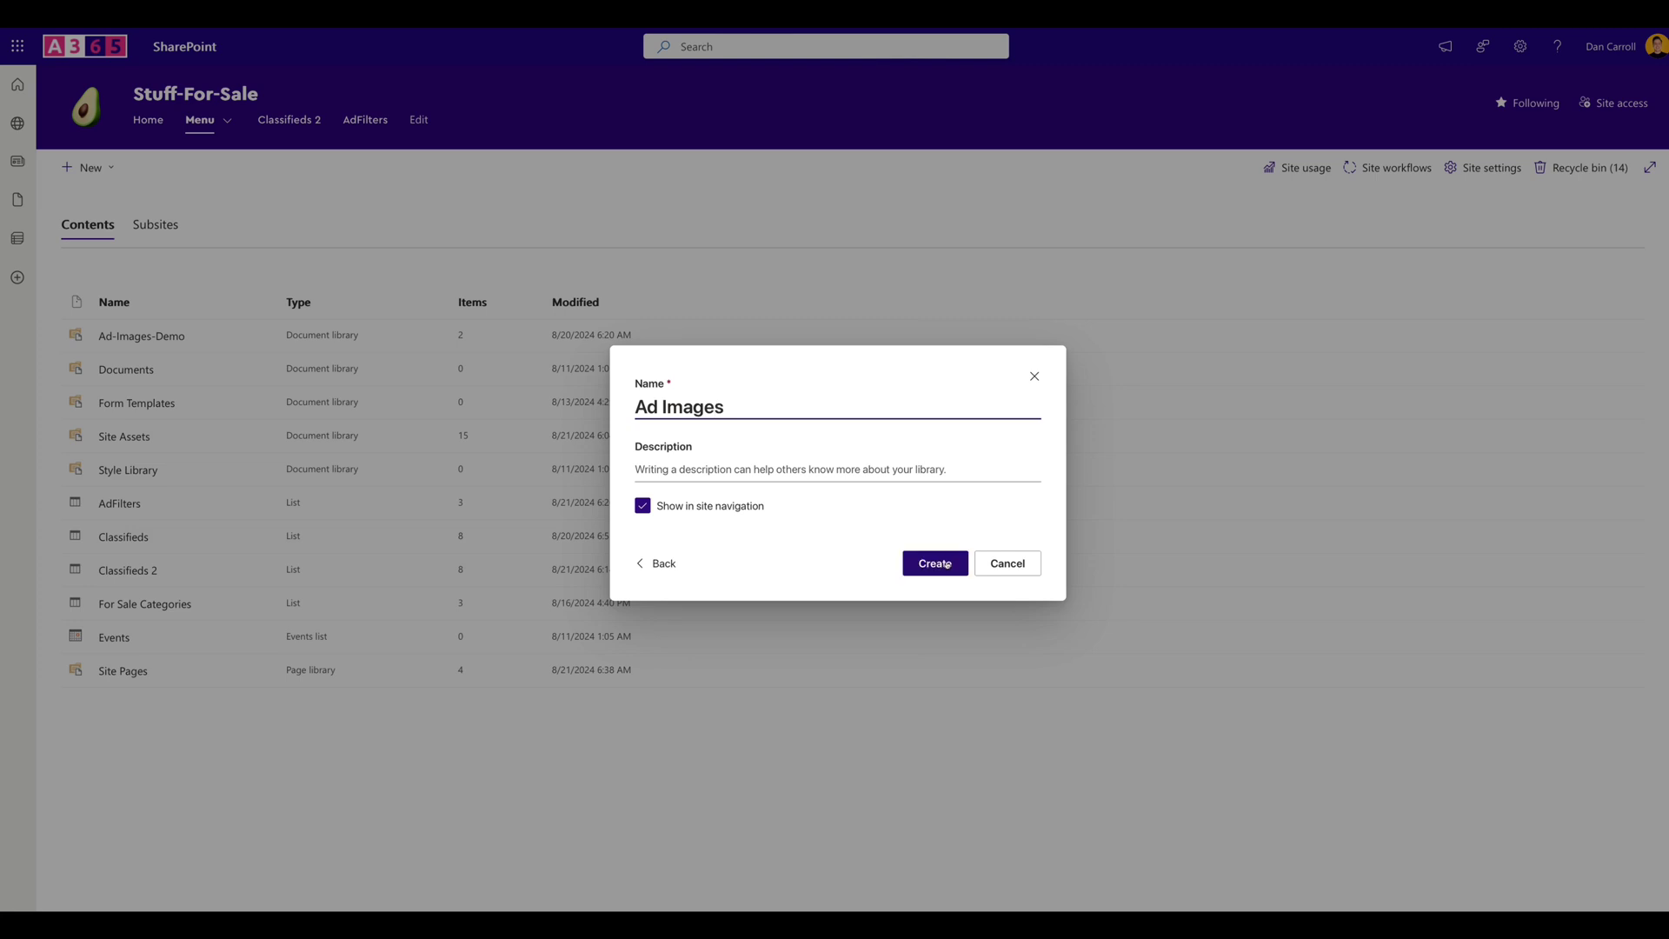
{"action": "left_click", "coordinate": [945, 564]}
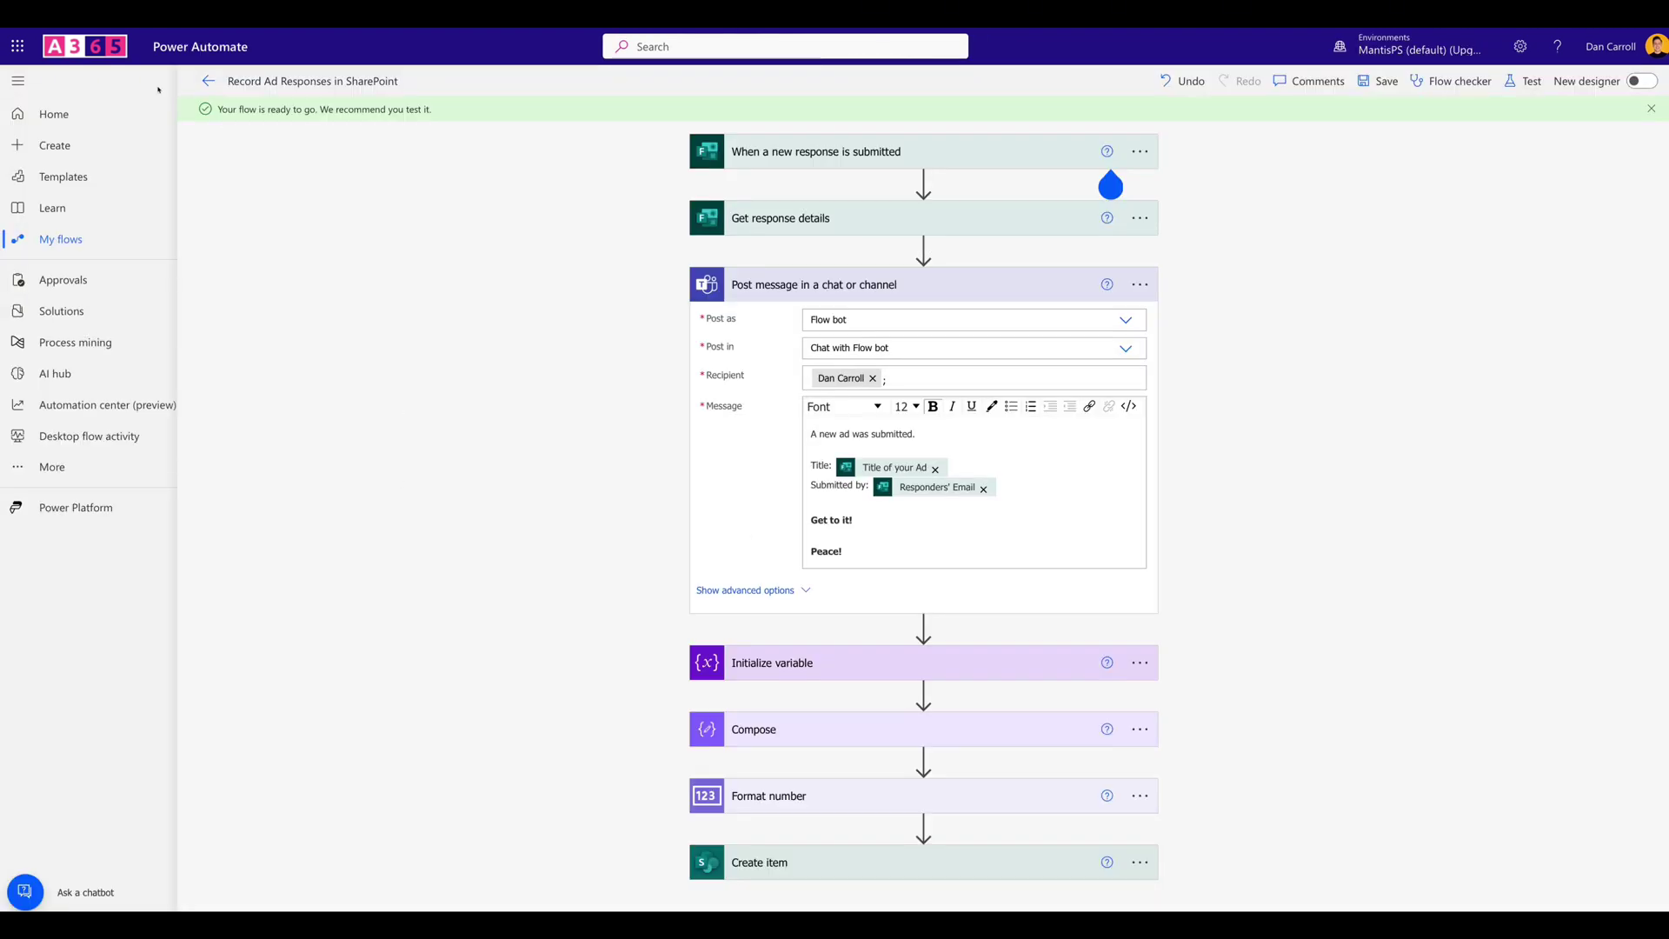
{"action": "left_click", "coordinate": [55, 145]}
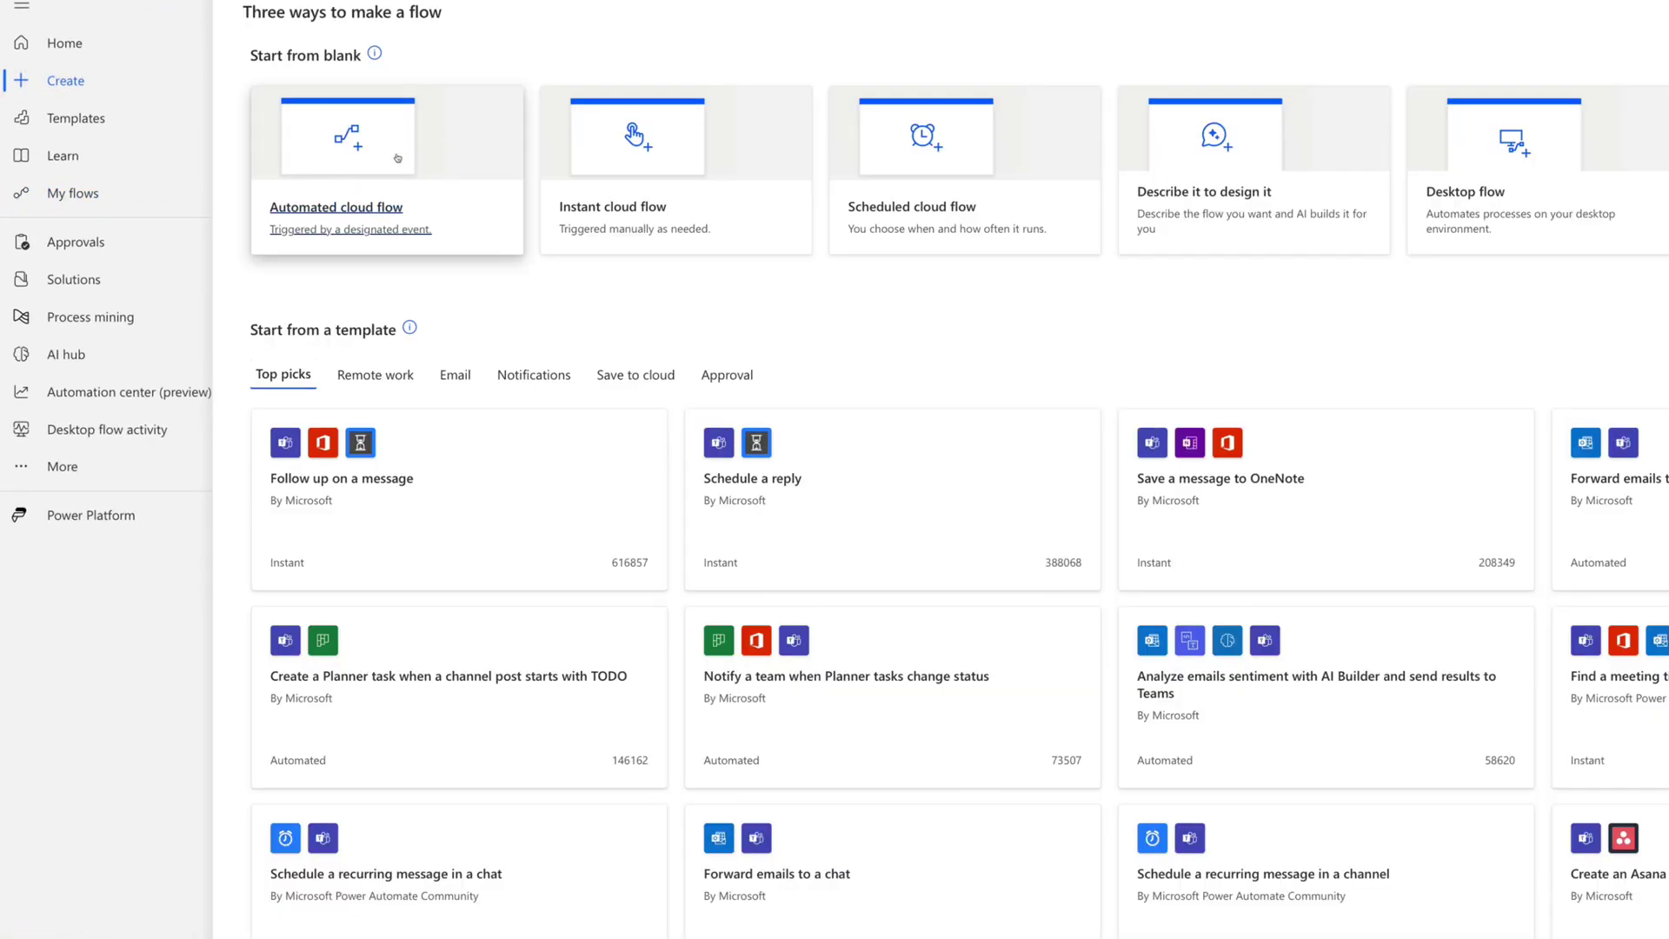
Create automated flow 'Transfer Images to Site' triggered by OneDrive for Business 'When a file is created'.
{"action": "left_click", "coordinate": [365, 149]}
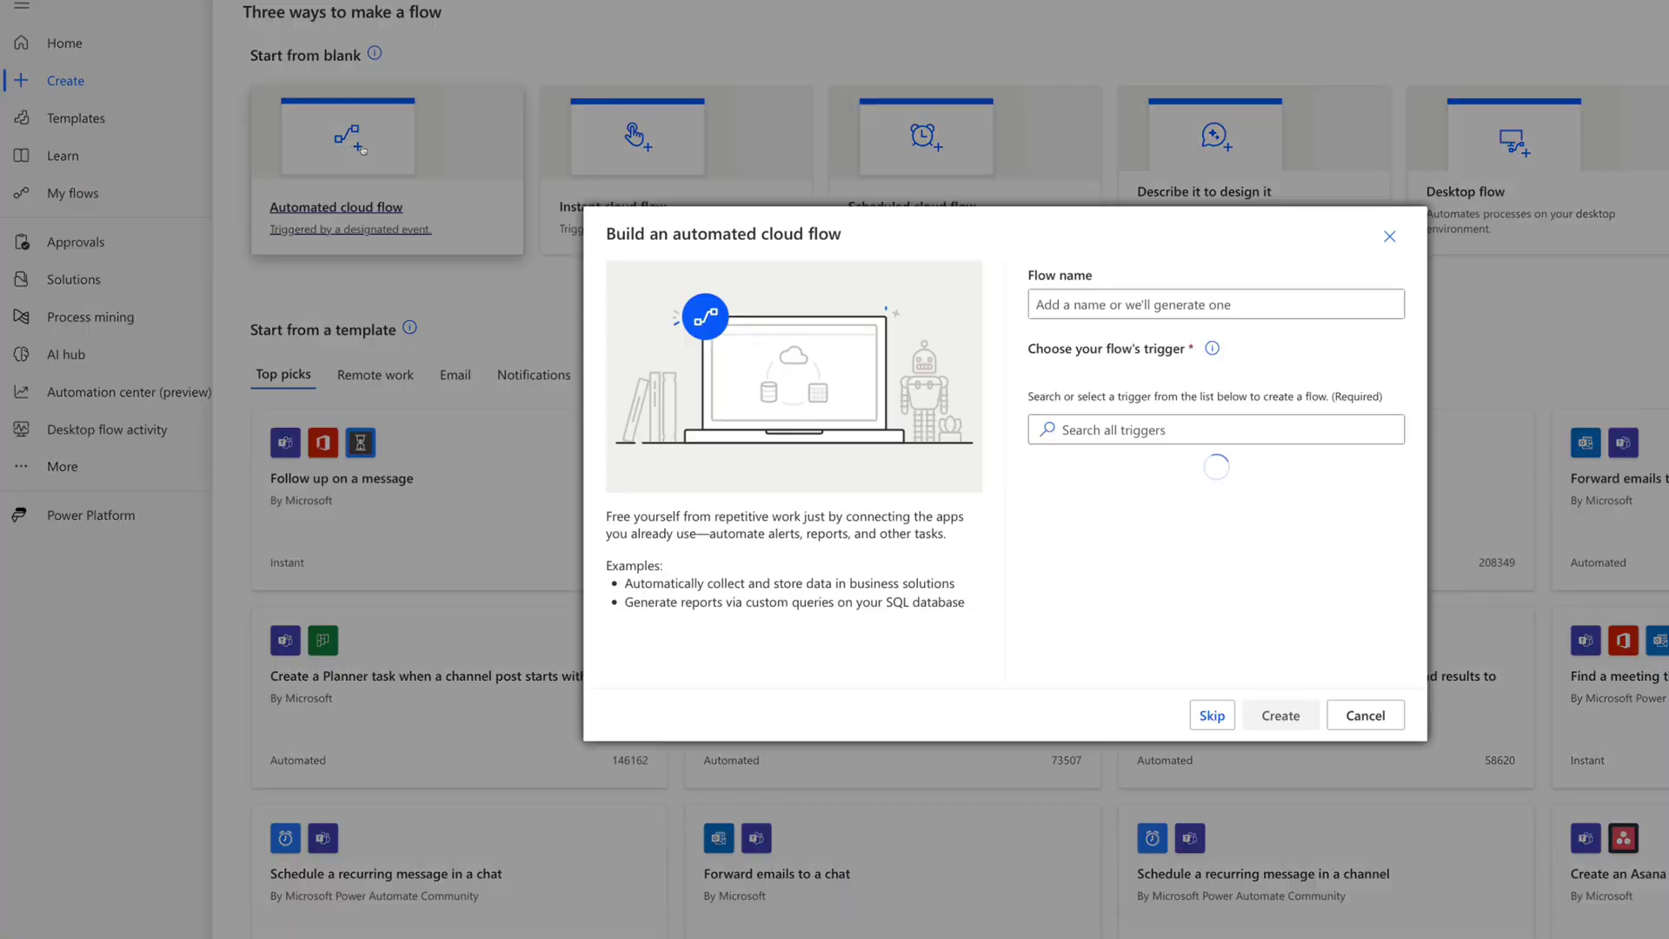
{"action": "left_click", "coordinate": [1076, 304]}
{"action": "type", "text": "Transfer "}
{"action": "type", "text": "Images to Site"}
{"action": "left_click", "coordinate": [1094, 430]}
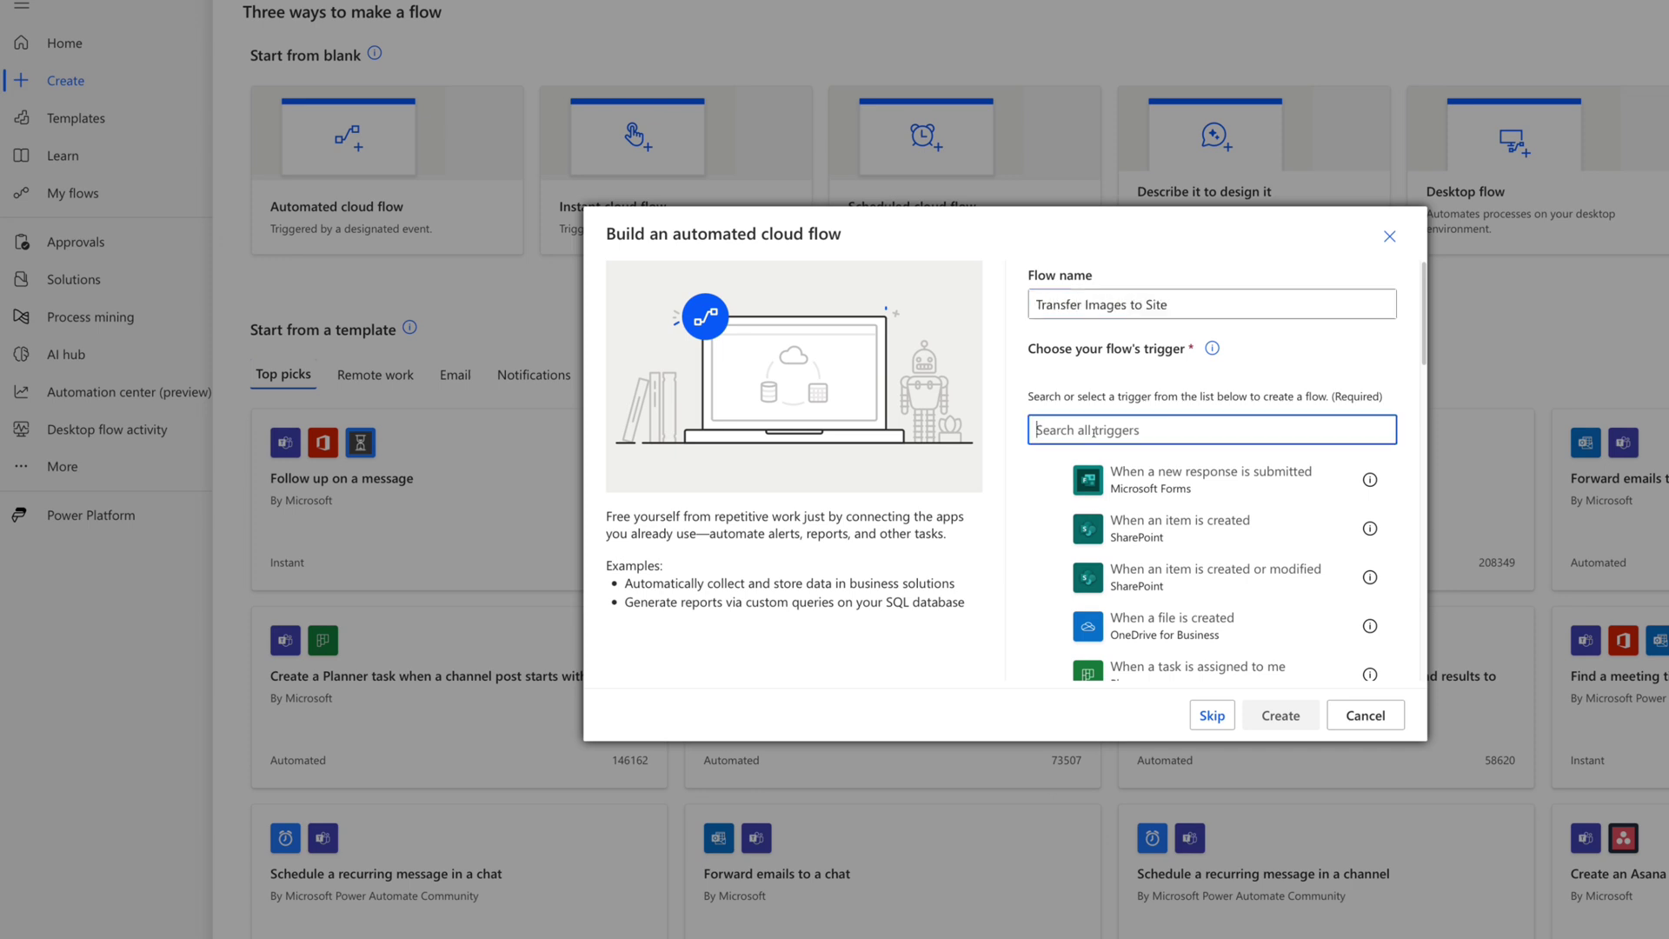
{"action": "type", "text": "when a file is created"}
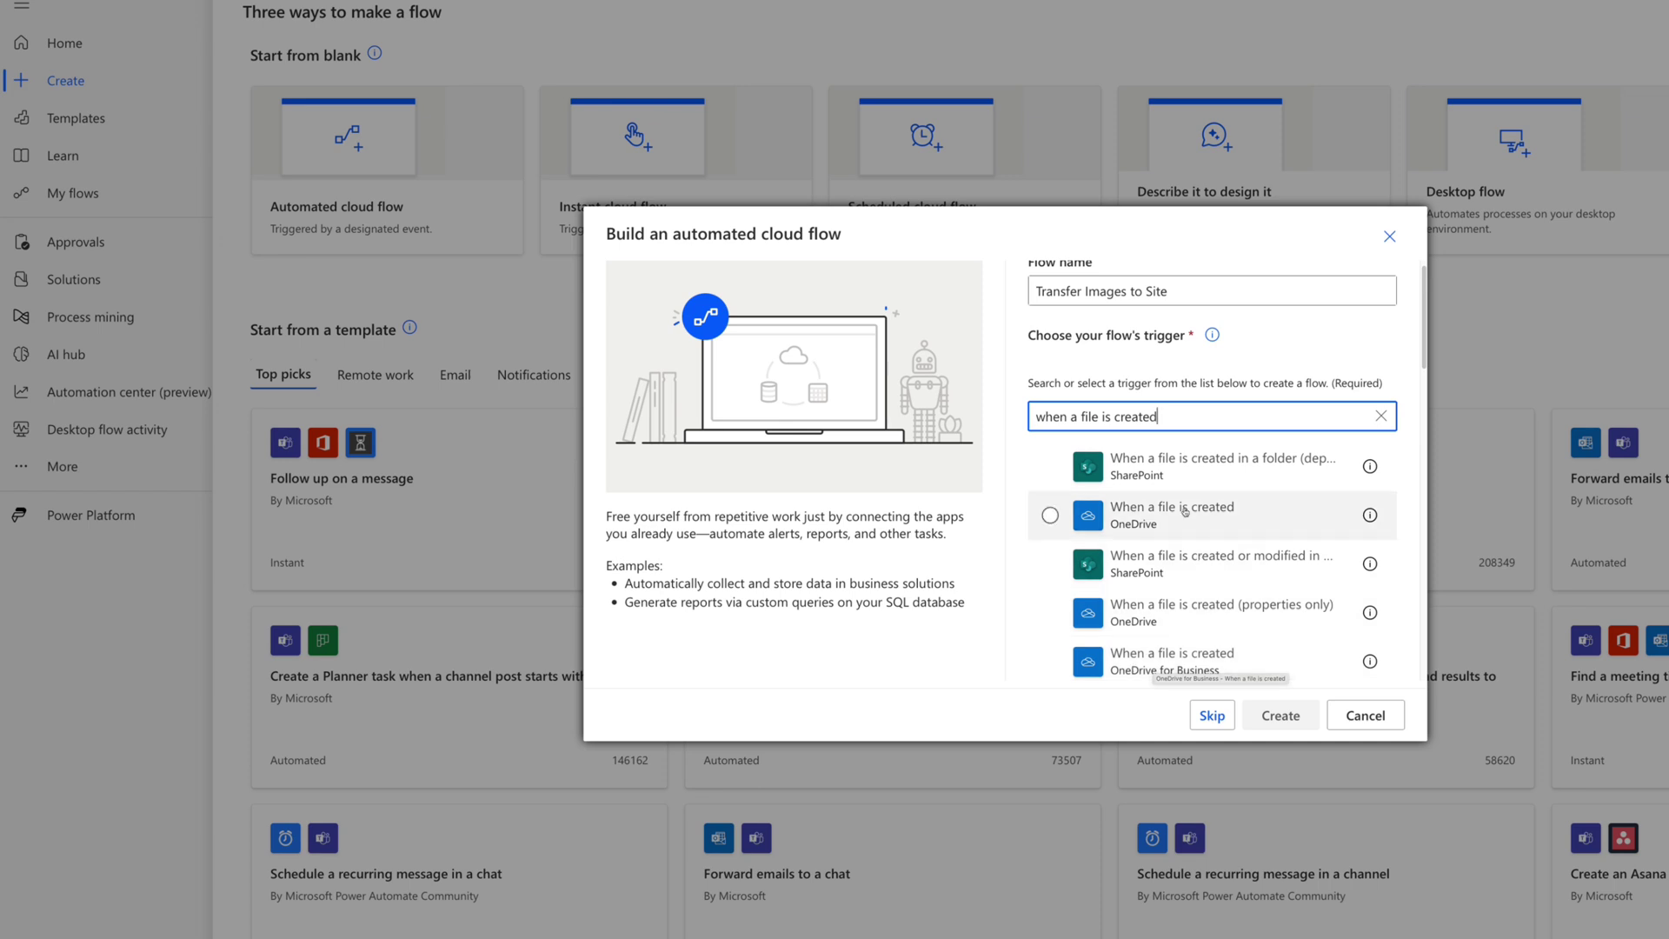
{"action": "left_click", "coordinate": [1050, 662]}
Create the flow and point the trigger's Folder to /Apps/Microsoft Forms/Submit an Ad 2/Question.
{"action": "left_click", "coordinate": [1280, 716]}
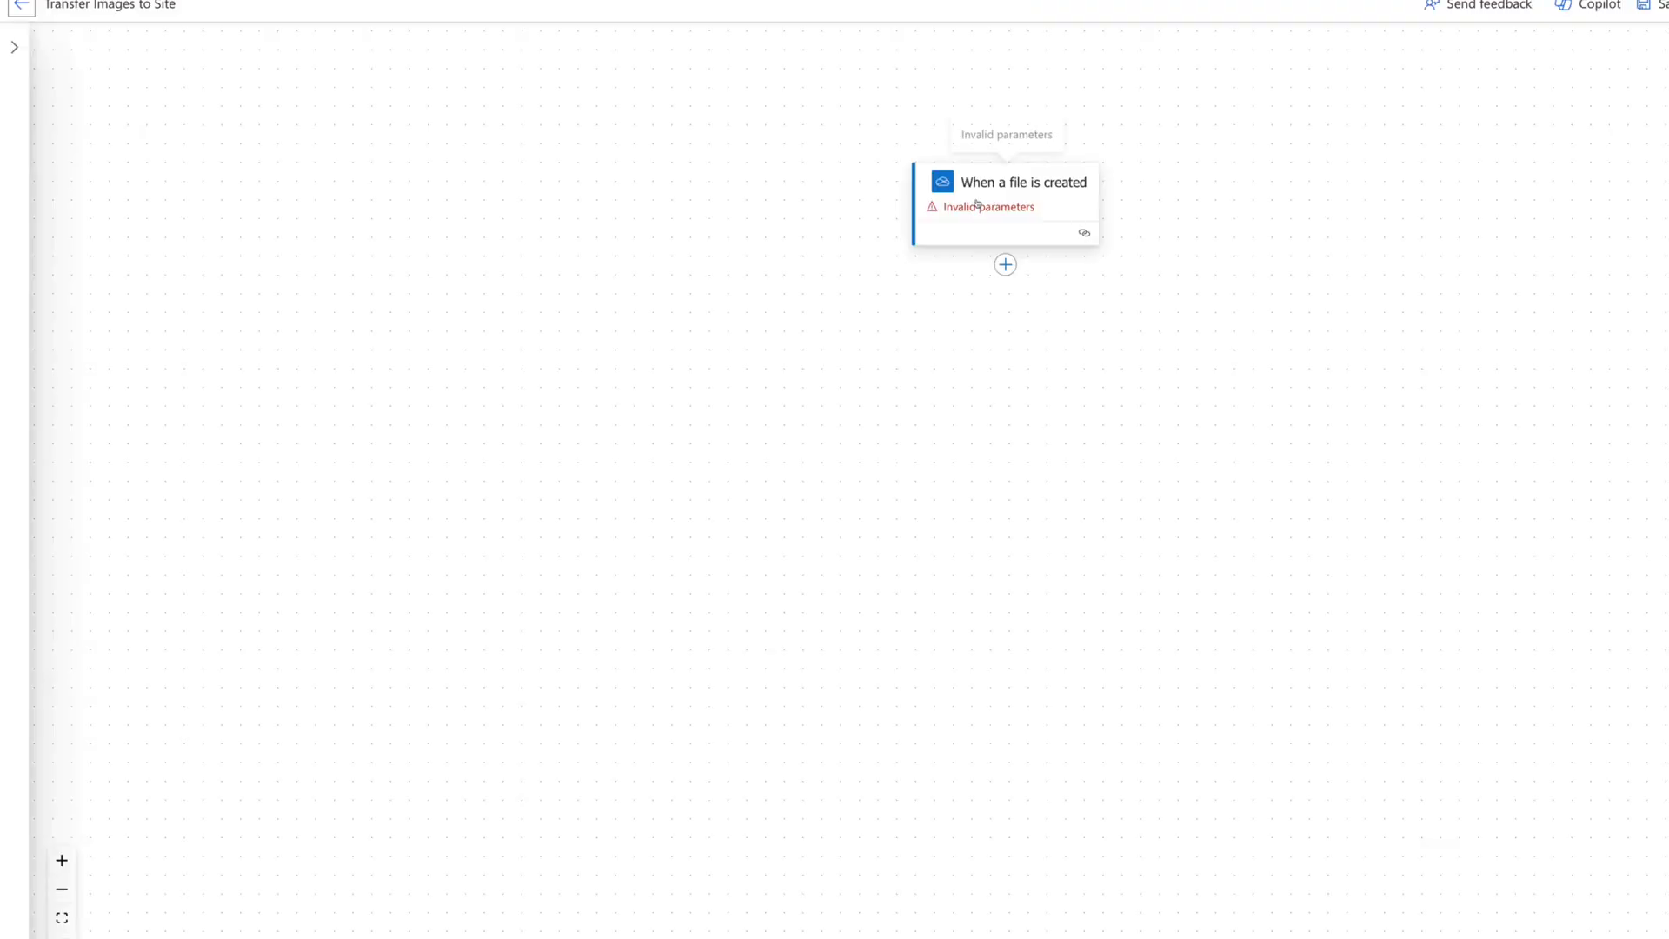
{"action": "left_click", "coordinate": [980, 207]}
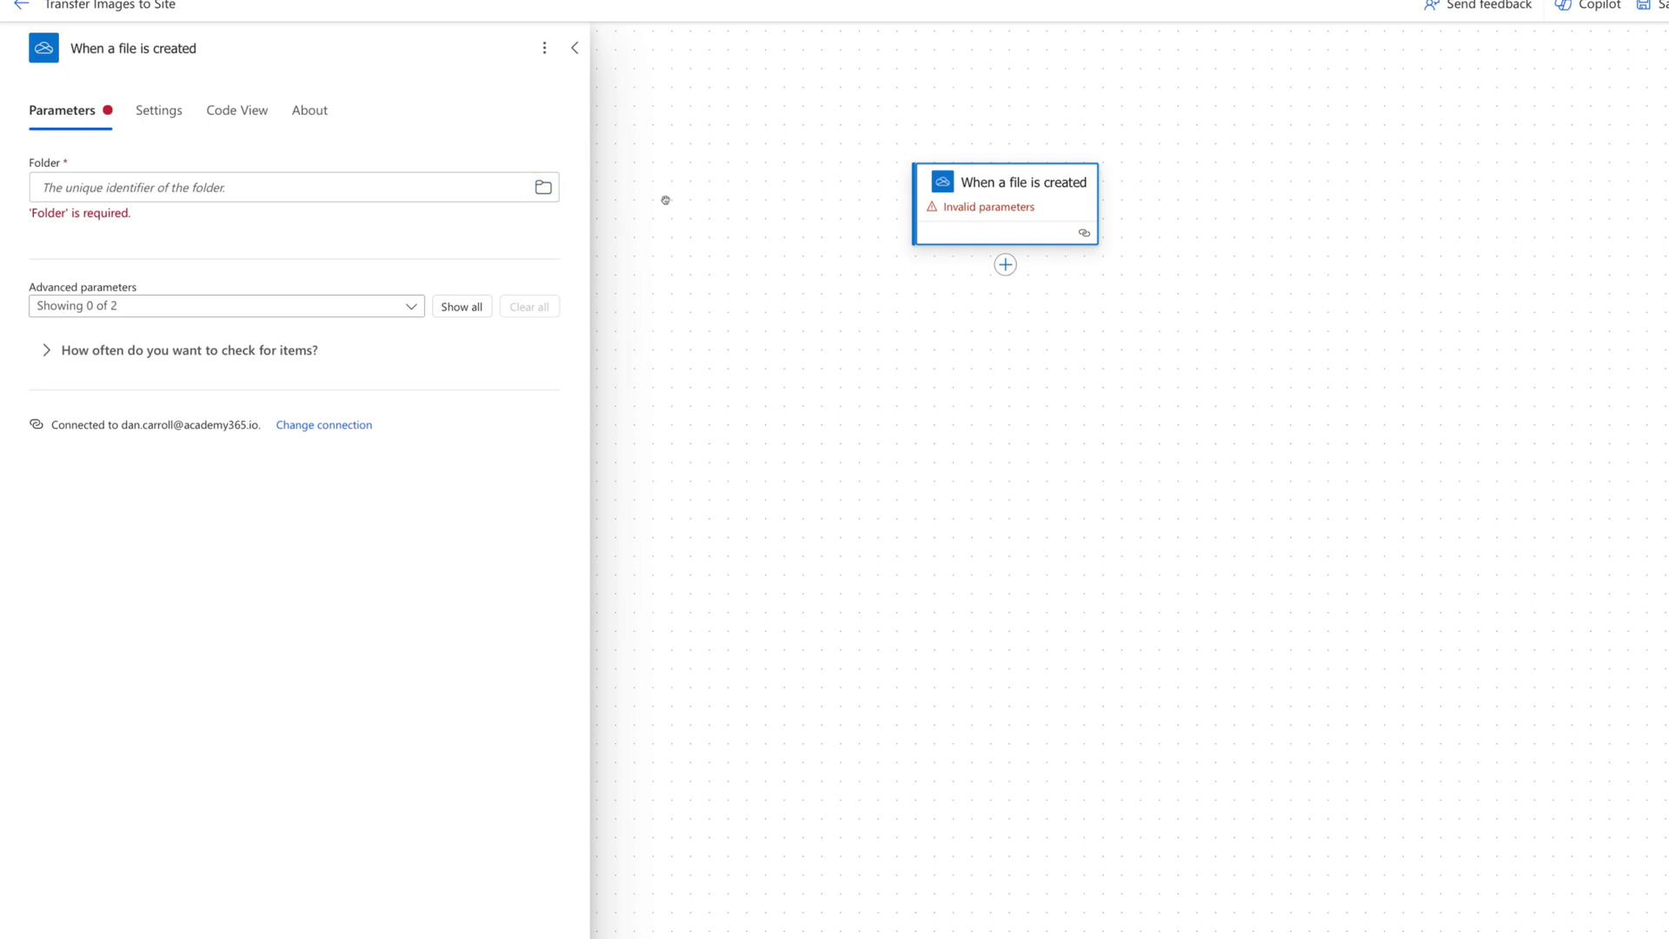
{"action": "left_click", "coordinate": [543, 187]}
{"action": "left_click", "coordinate": [505, 226]}
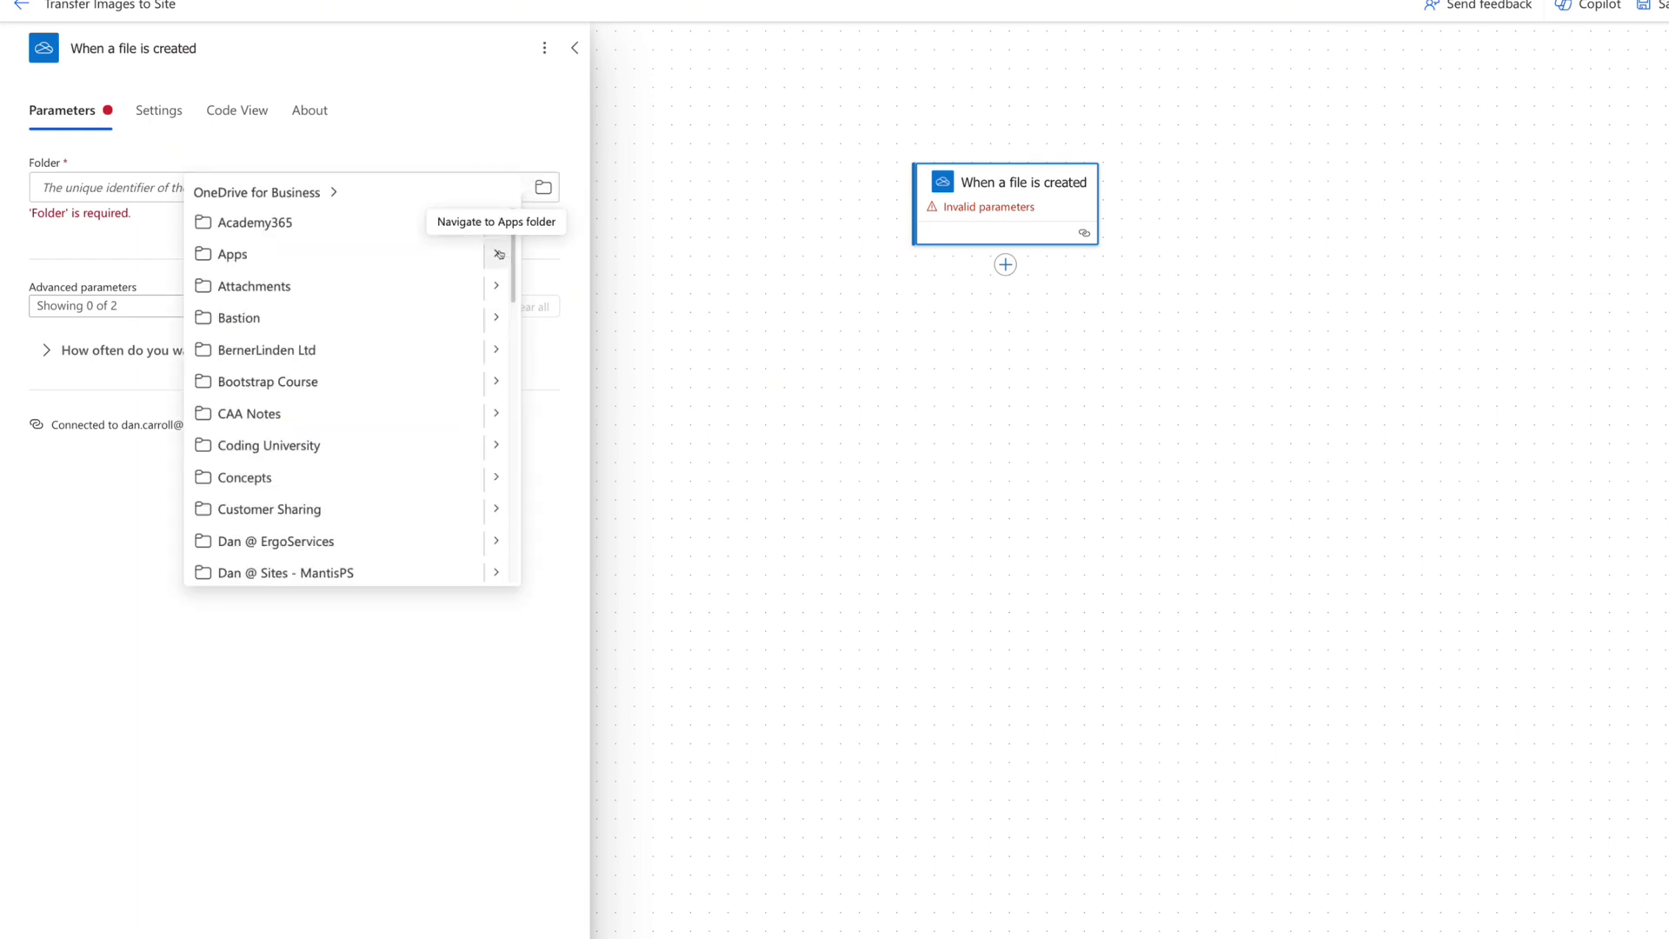
{"action": "left_click", "coordinate": [496, 253]}
{"action": "left_click", "coordinate": [502, 225]}
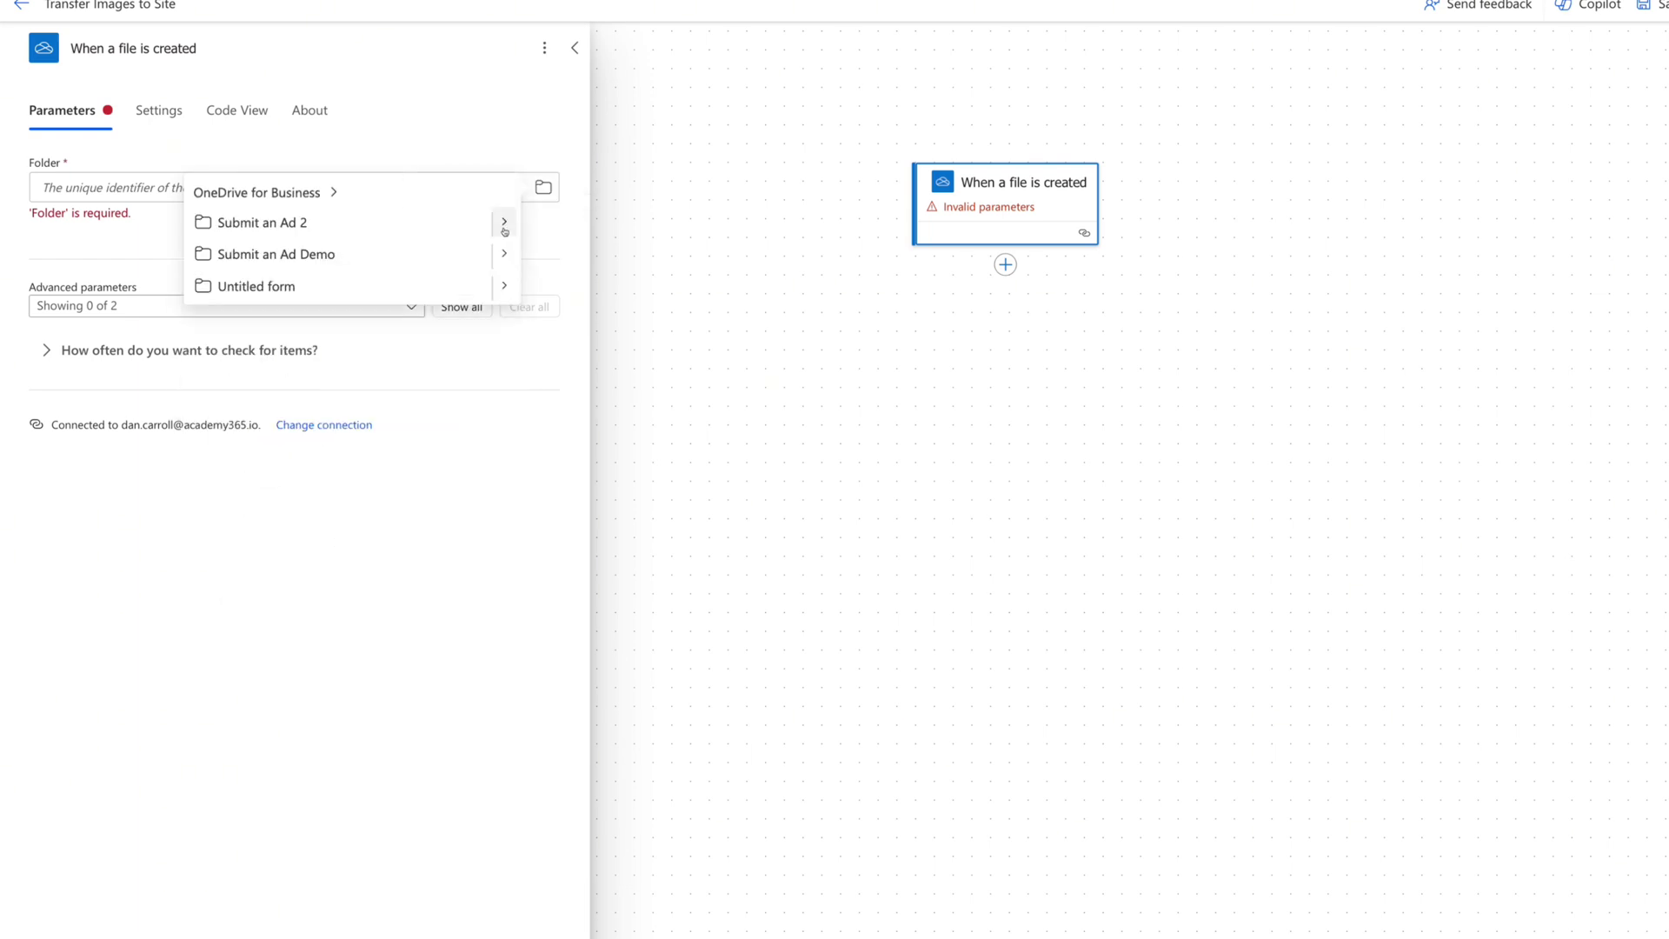
{"action": "left_click", "coordinate": [504, 225]}
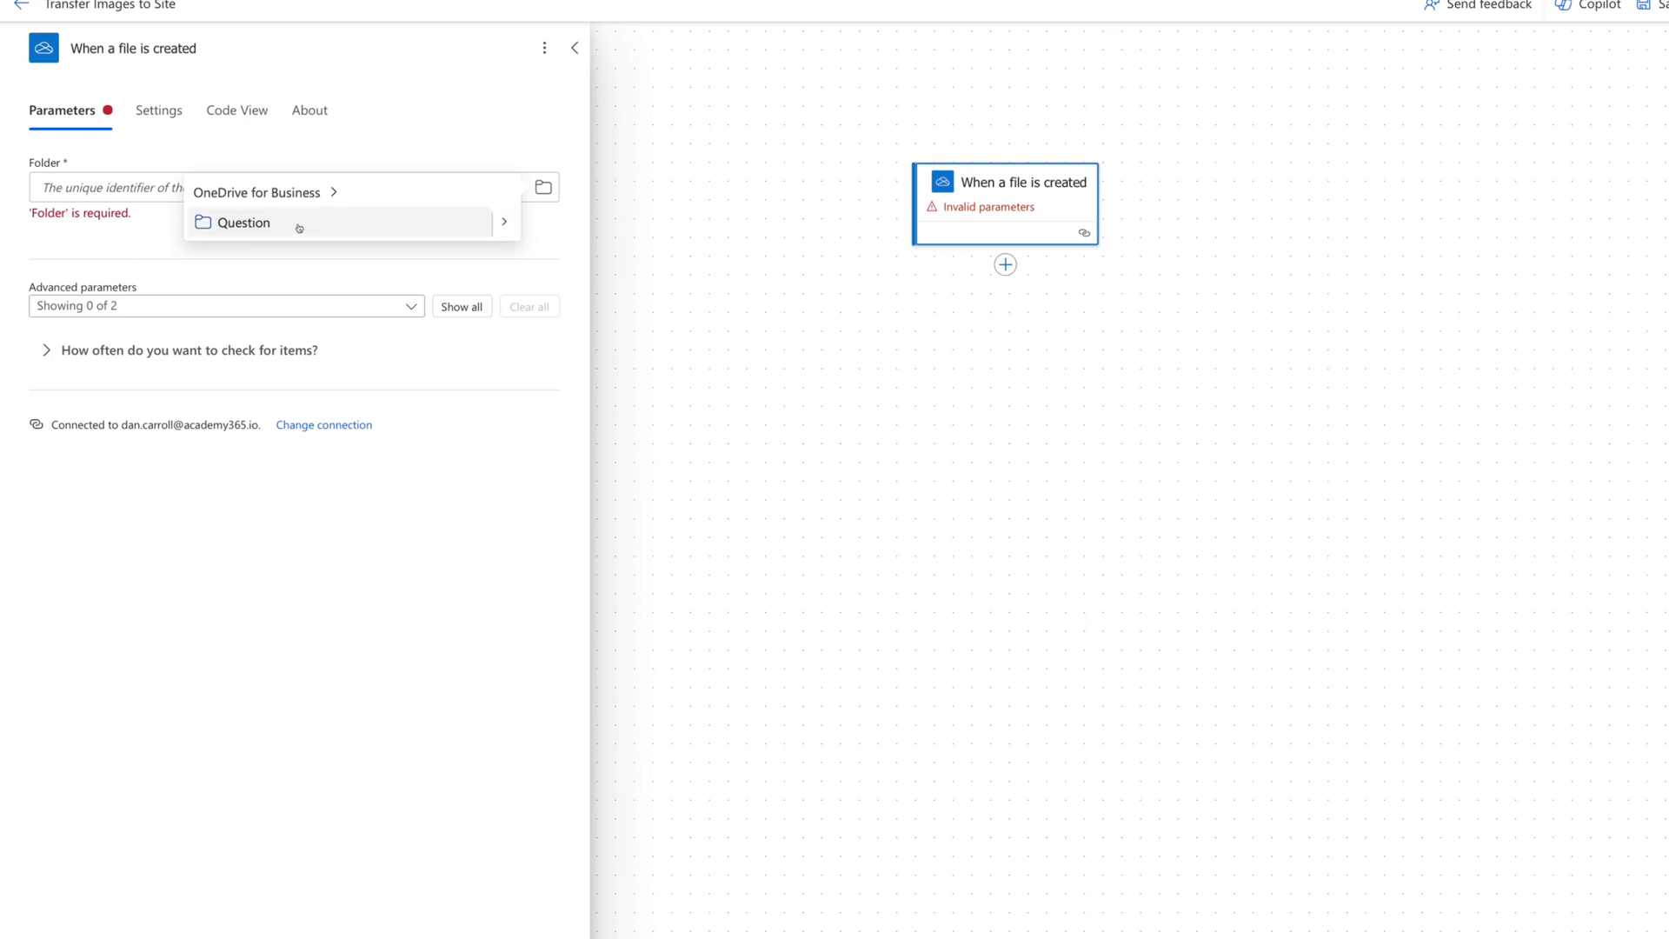
{"action": "left_click", "coordinate": [298, 224]}
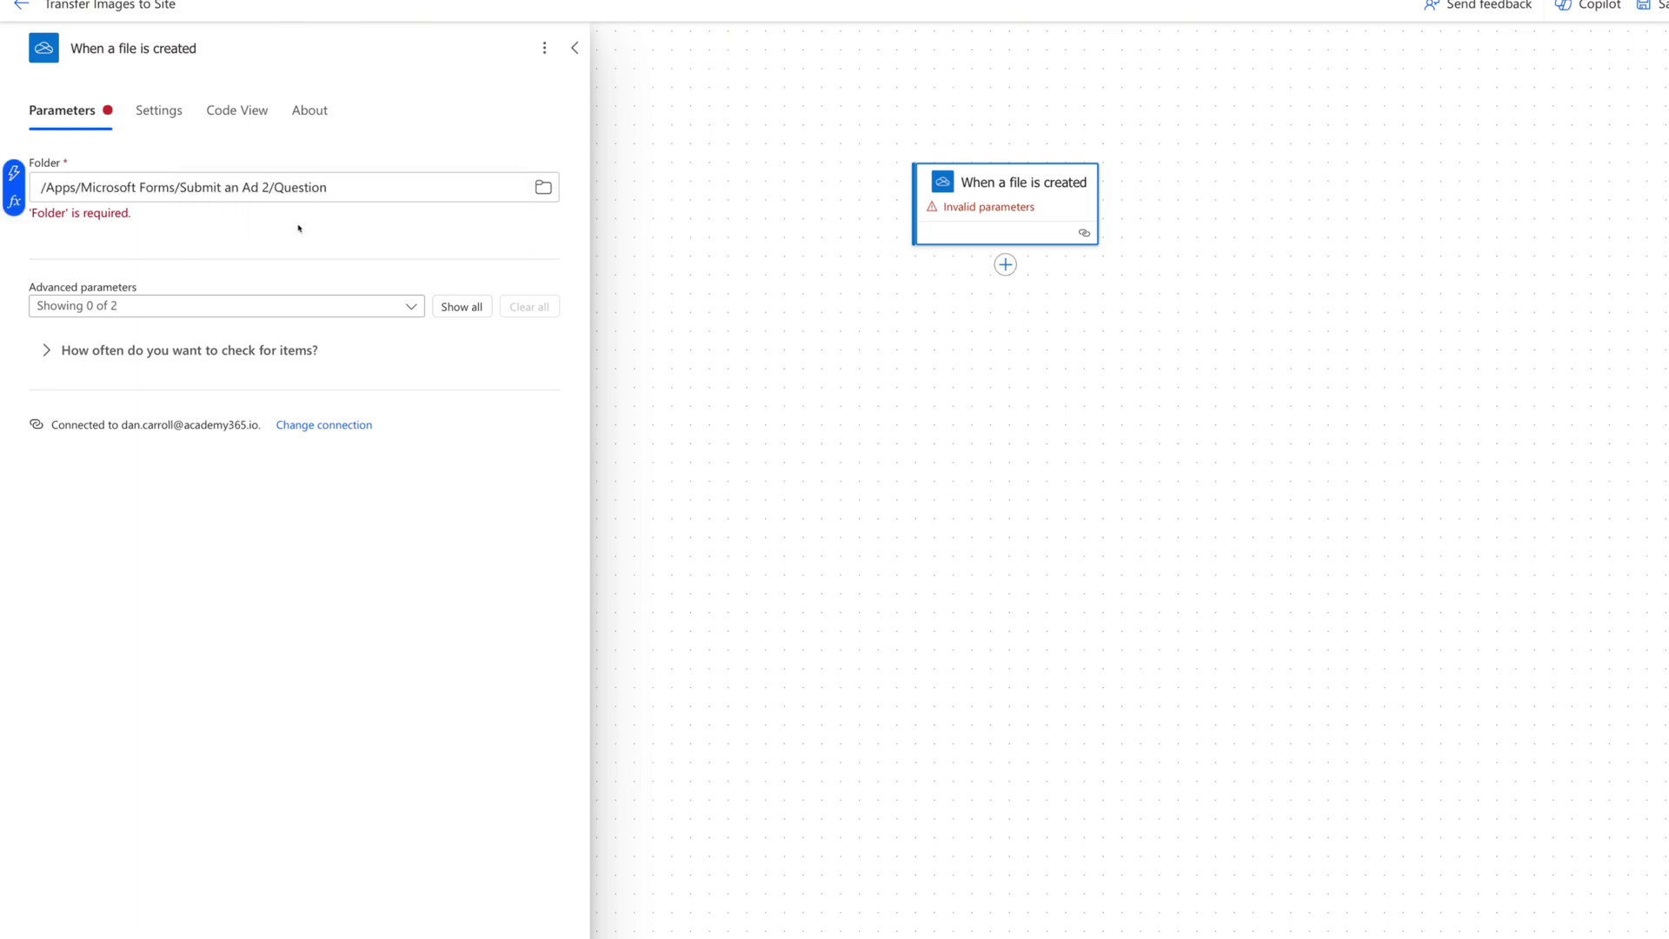
{"action": "left_click", "coordinate": [793, 322]}
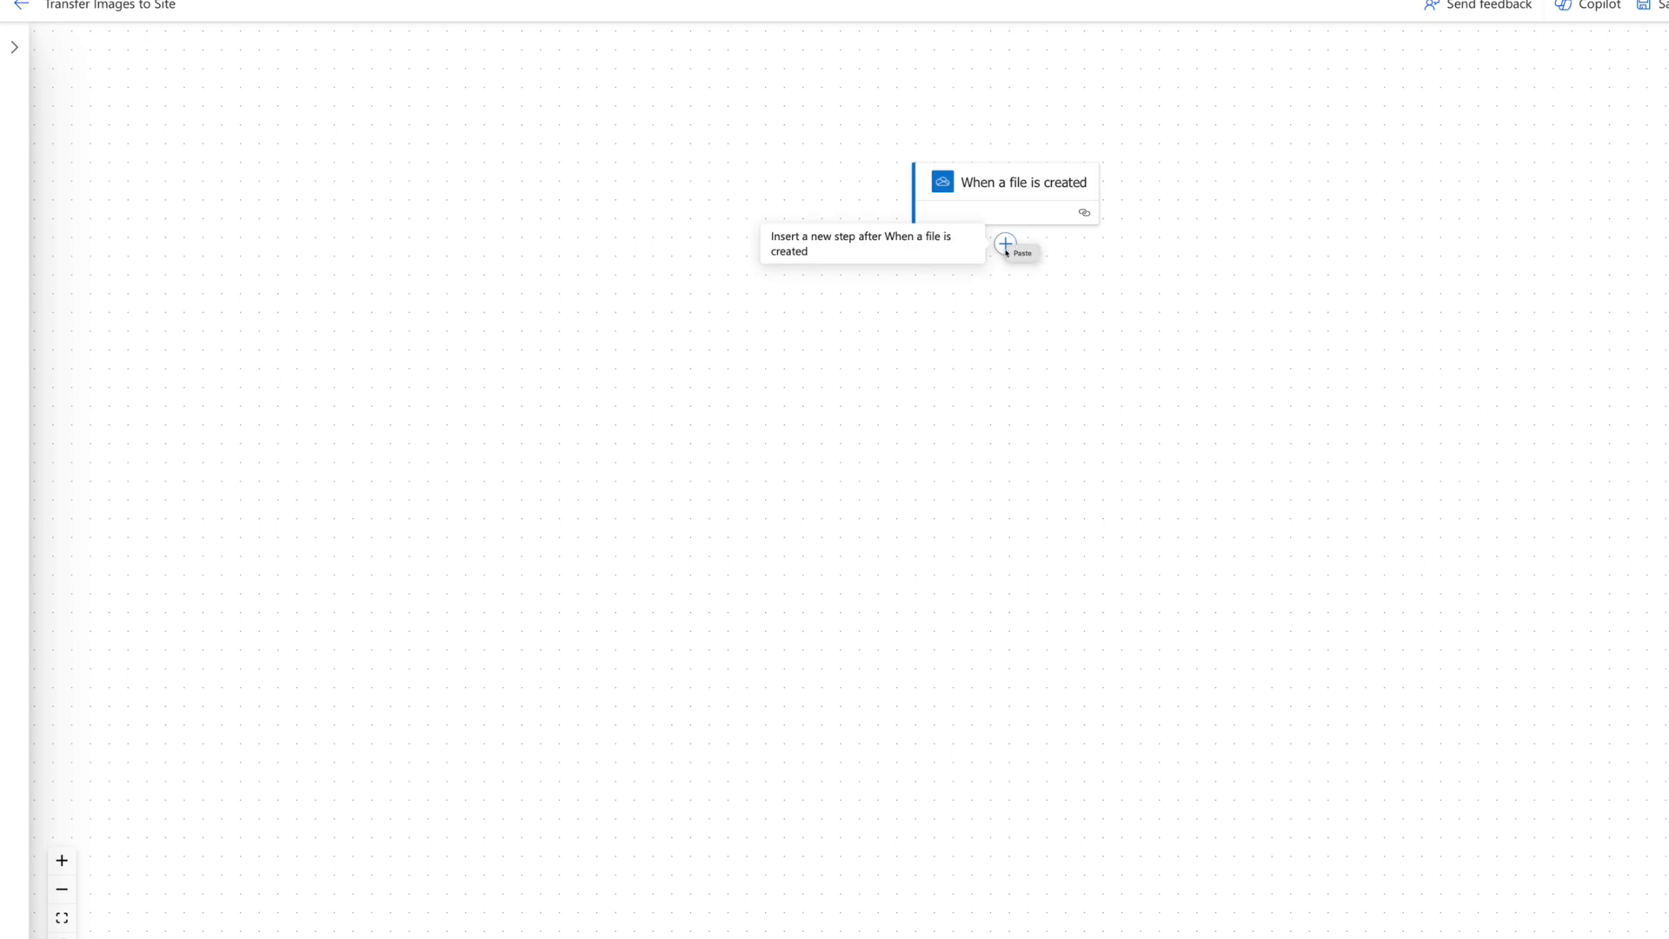
Add a OneDrive Get file content step whose File is the trigger's File identifier.
{"action": "left_click", "coordinate": [1006, 244]}
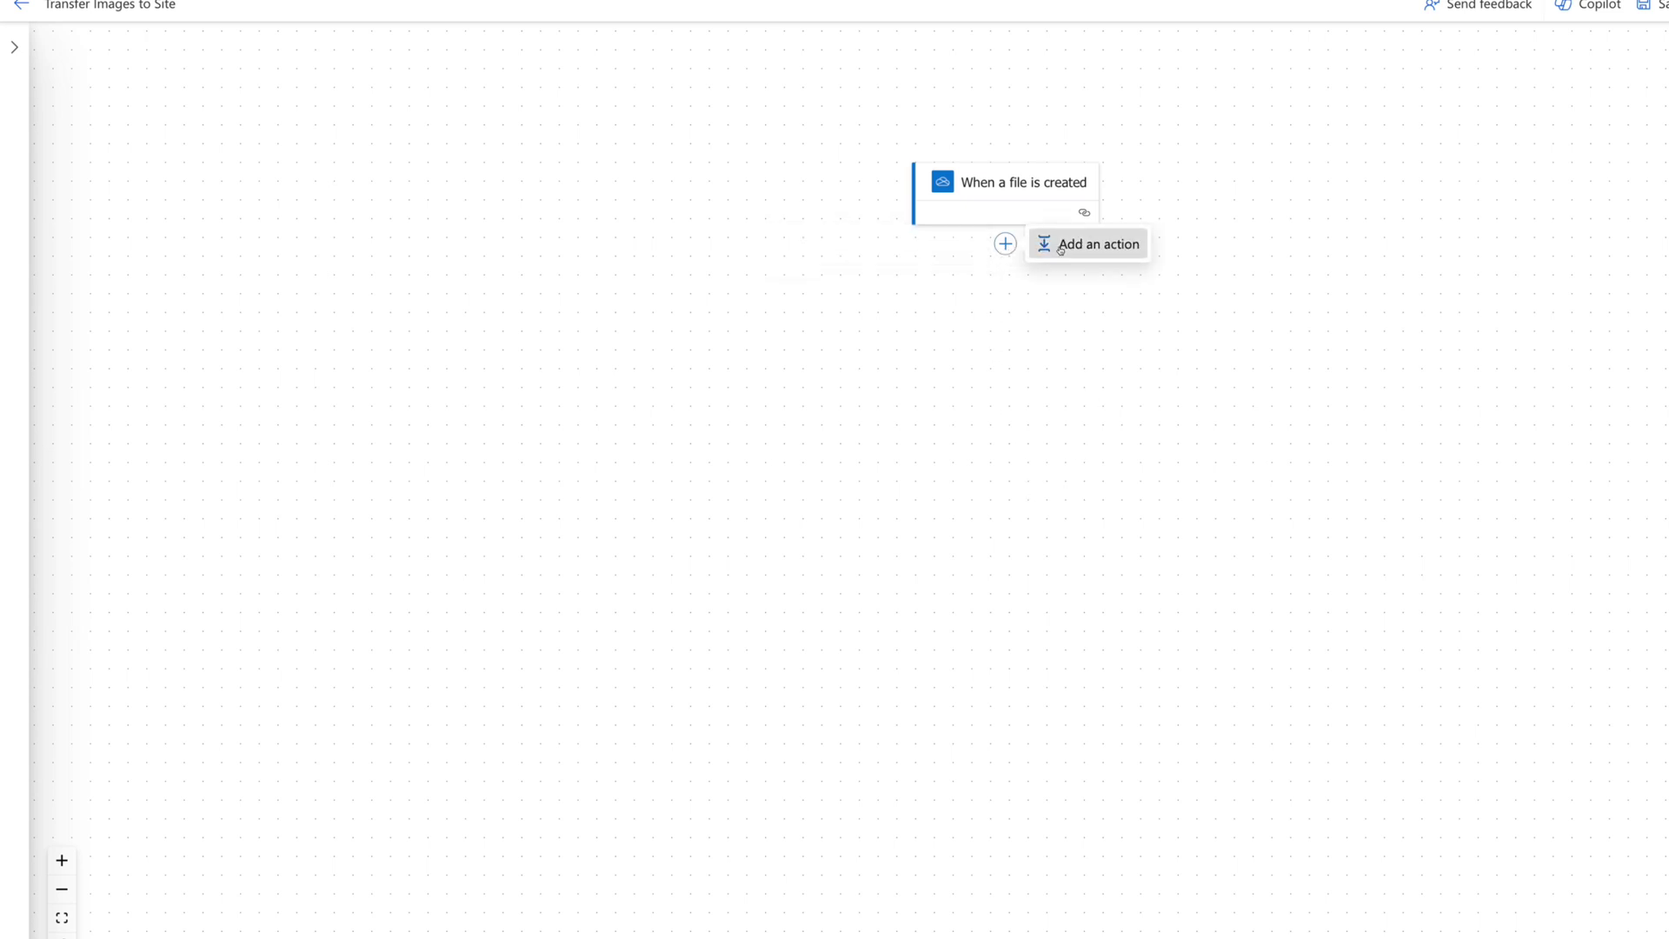
{"action": "left_click", "coordinate": [1089, 242]}
{"action": "type", "text": "get fi"}
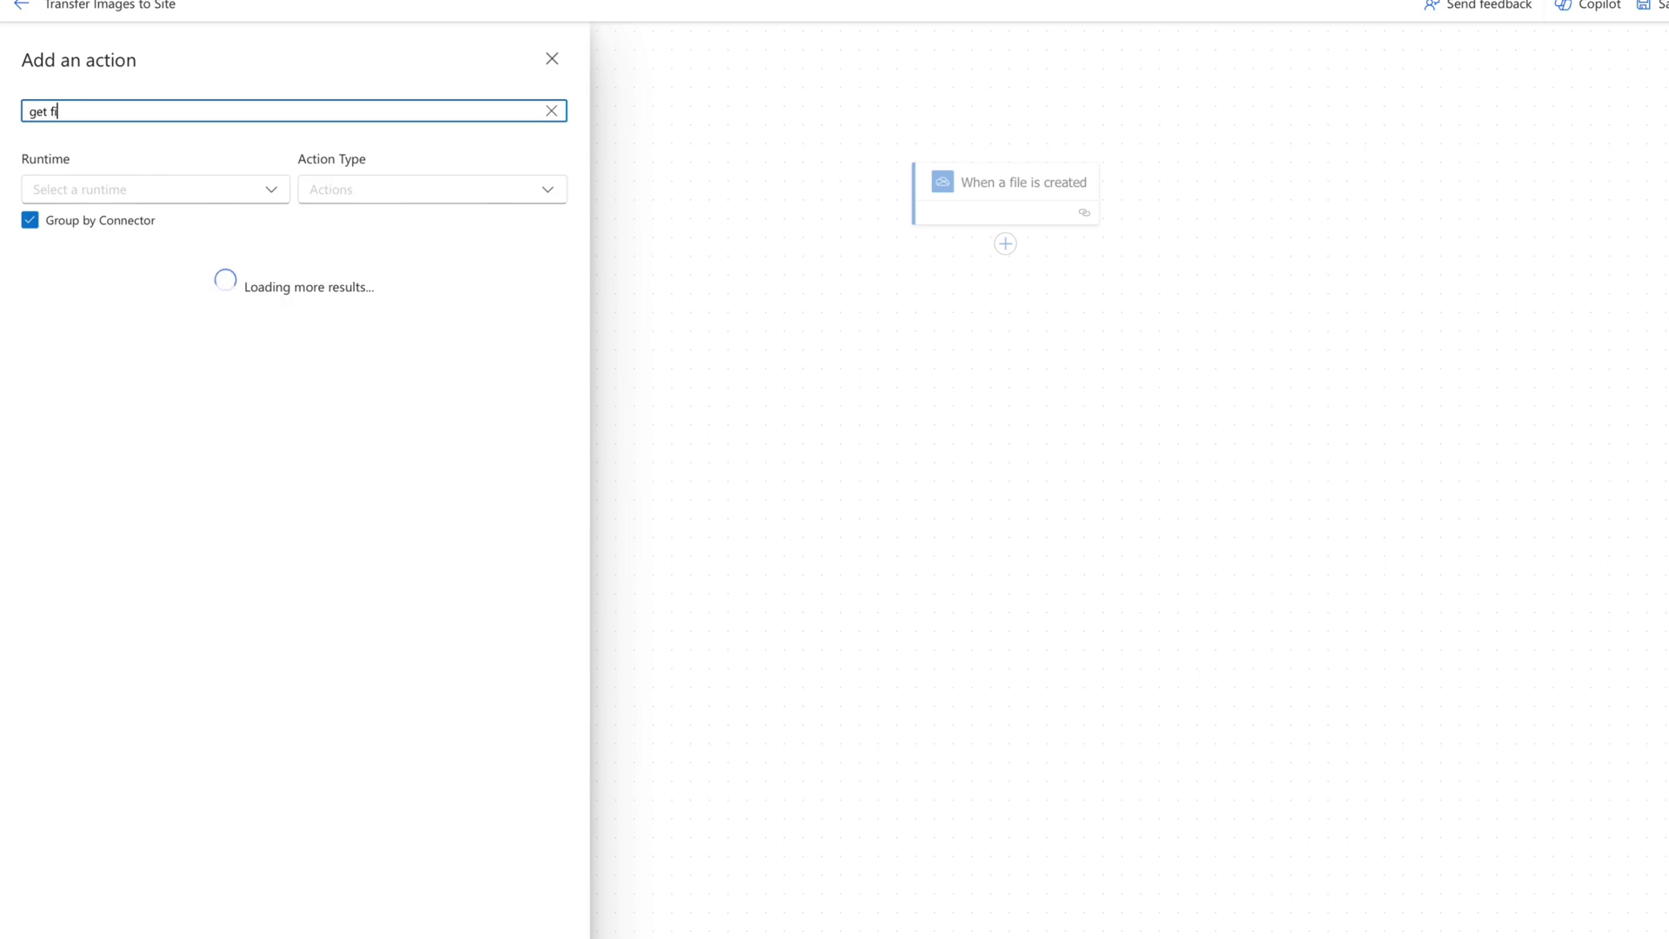
{"action": "type", "text": "le content"}
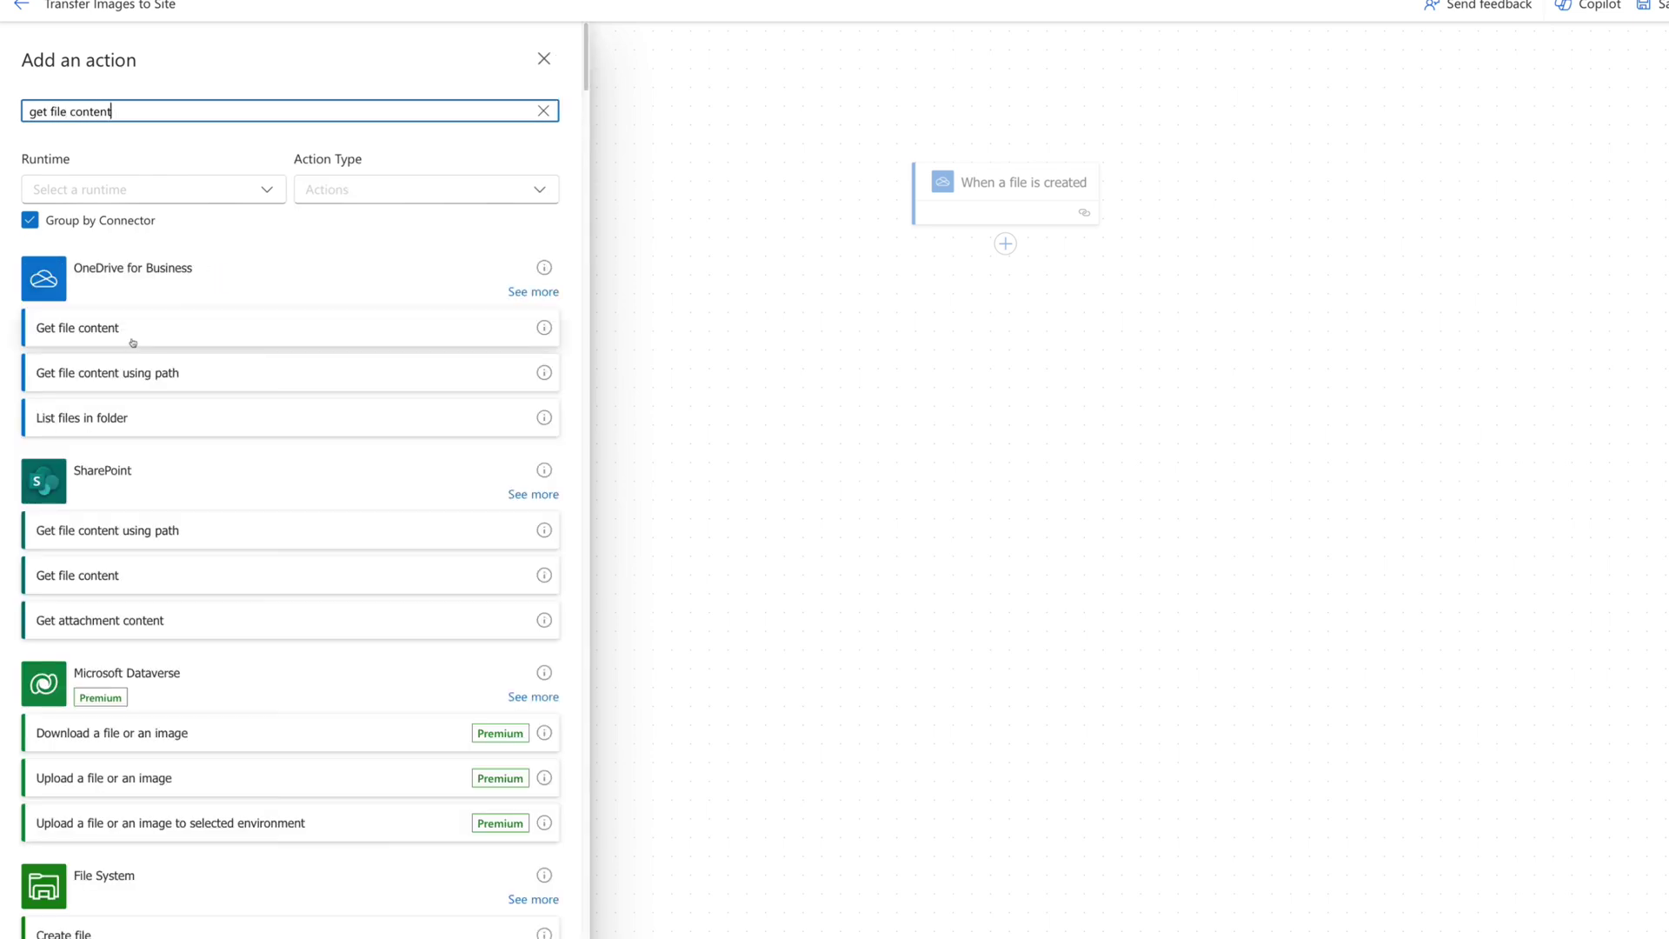
{"action": "left_click", "coordinate": [133, 343]}
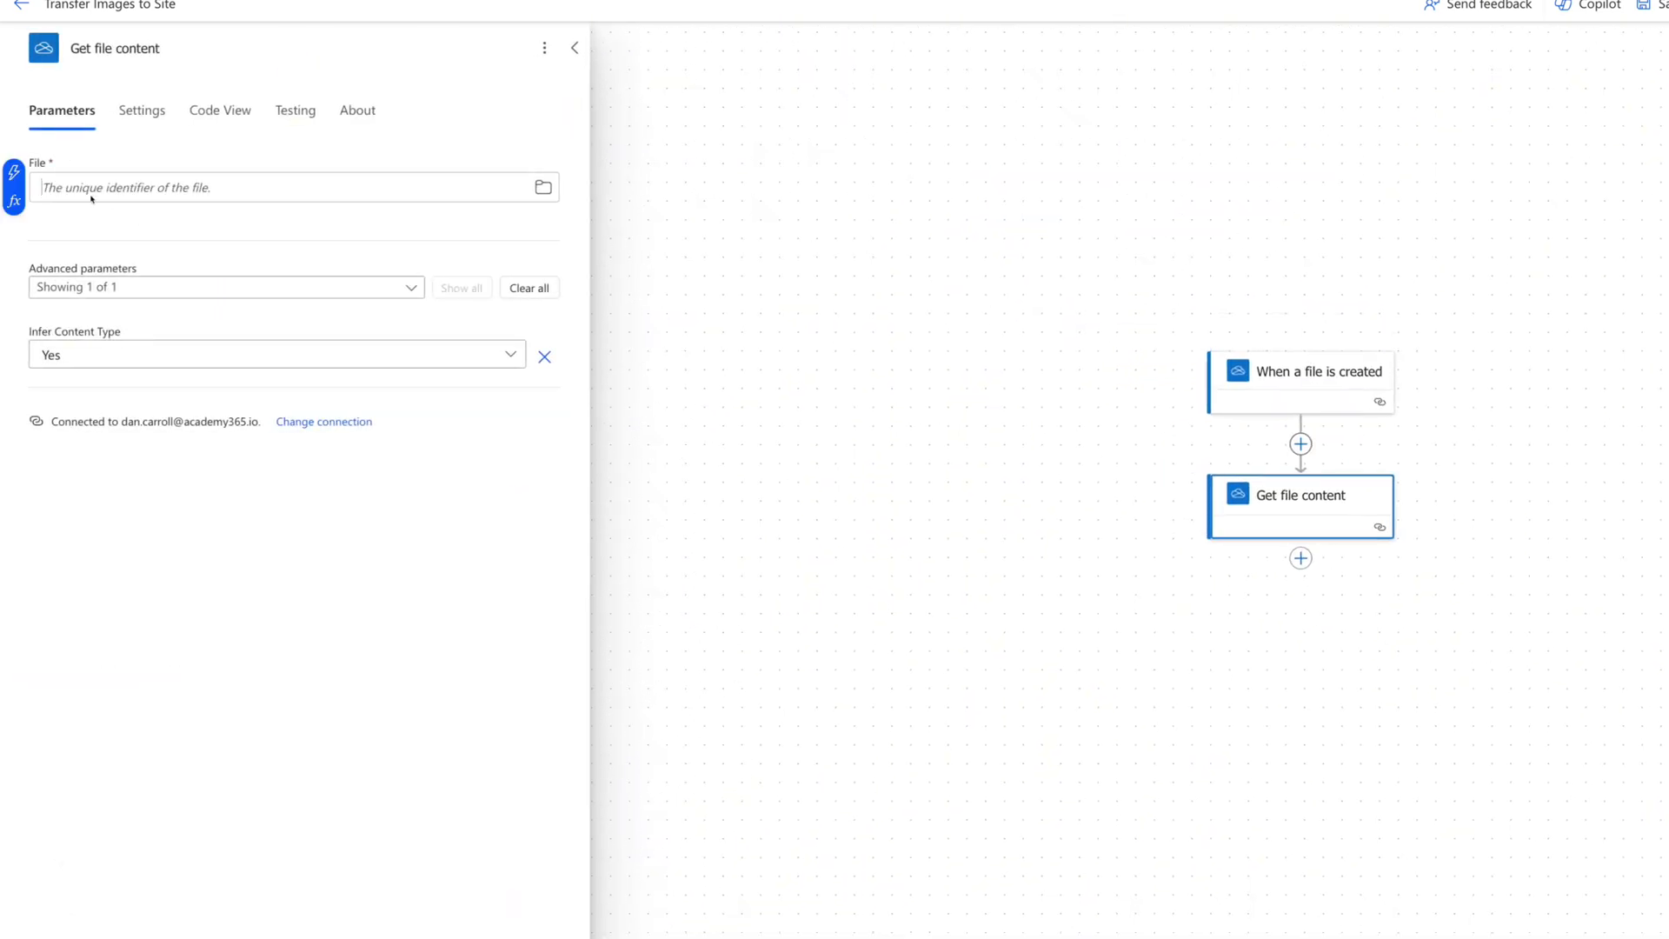
{"action": "left_click", "coordinate": [14, 172]}
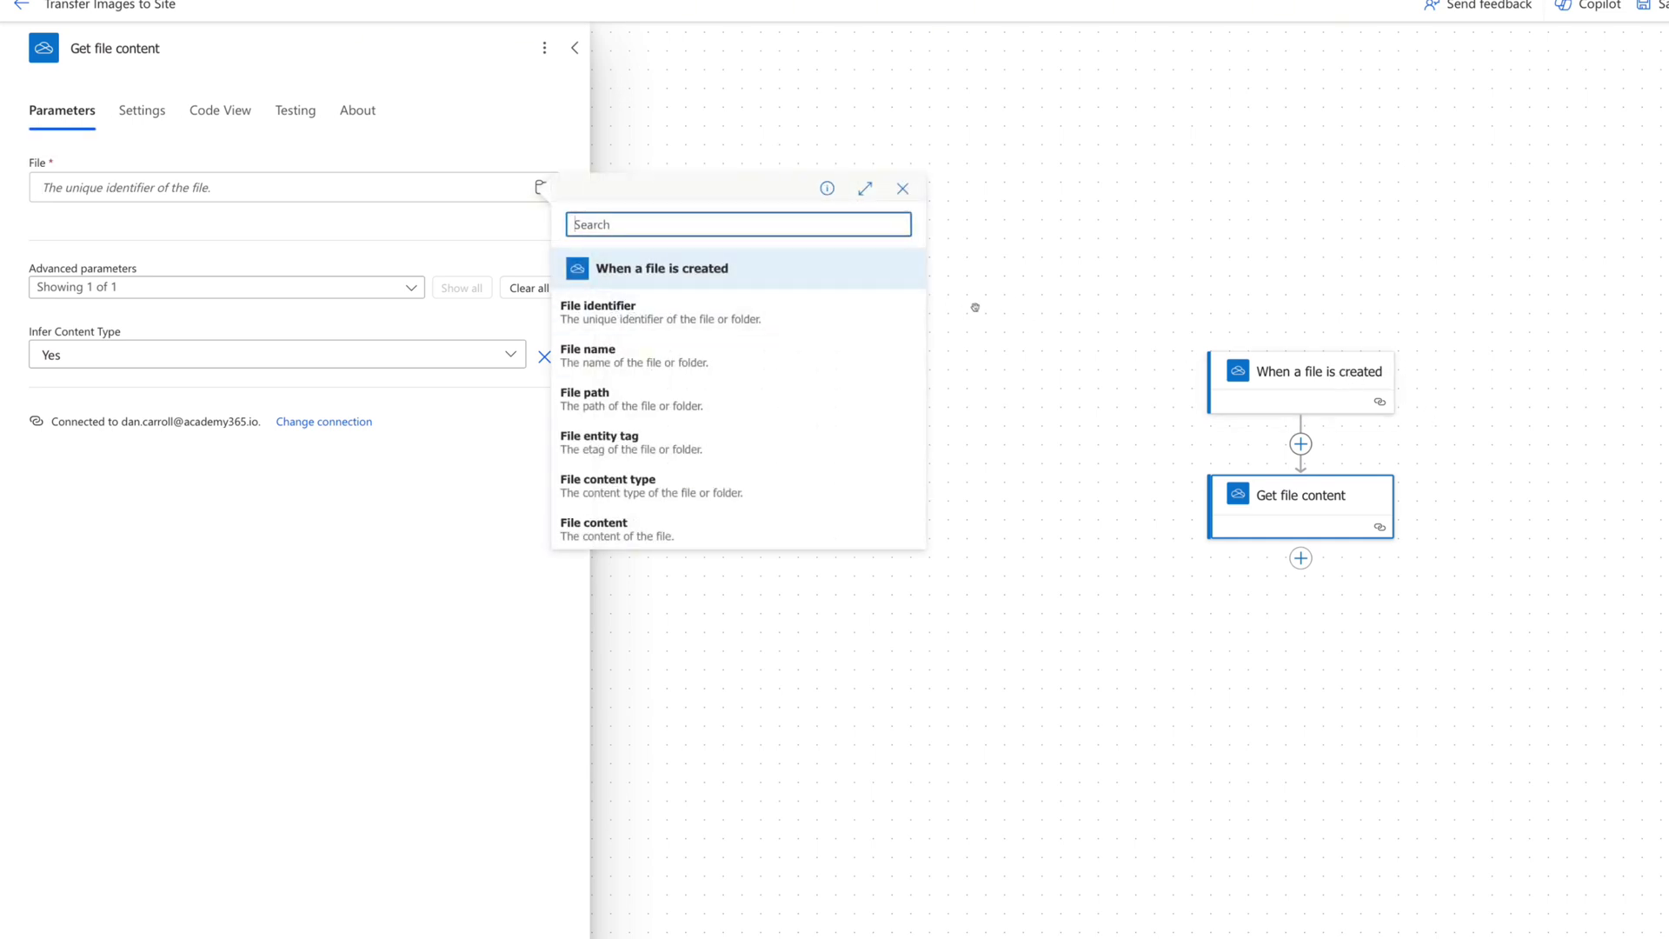
{"action": "left_click", "coordinate": [655, 317]}
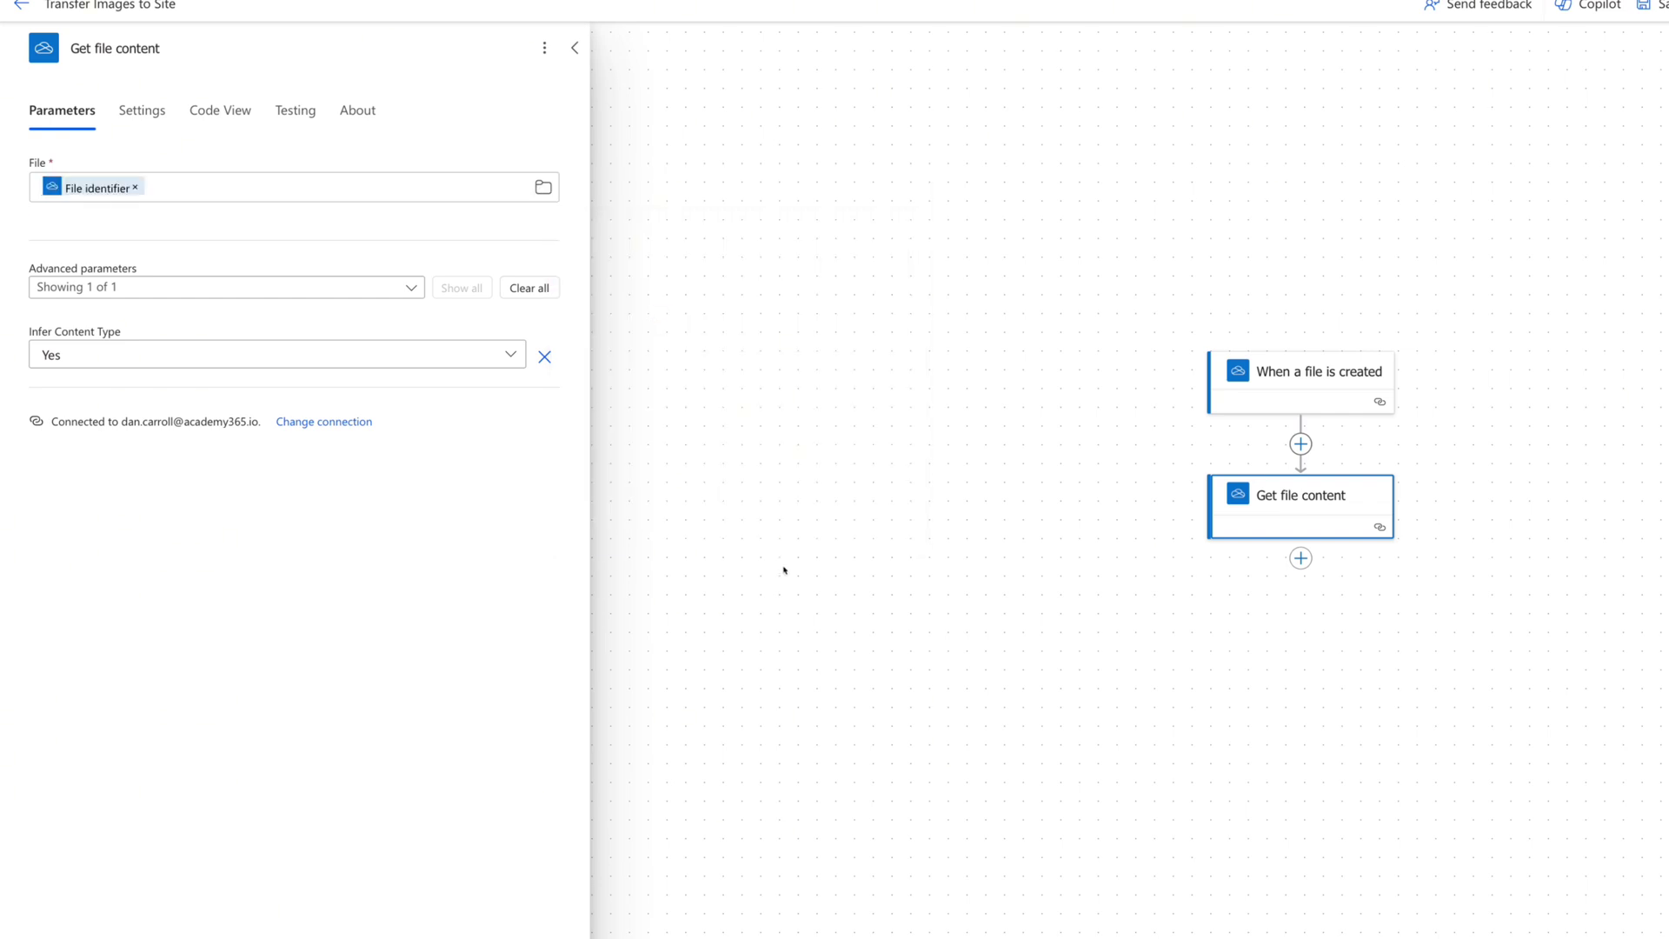
{"action": "left_click", "coordinate": [712, 204]}
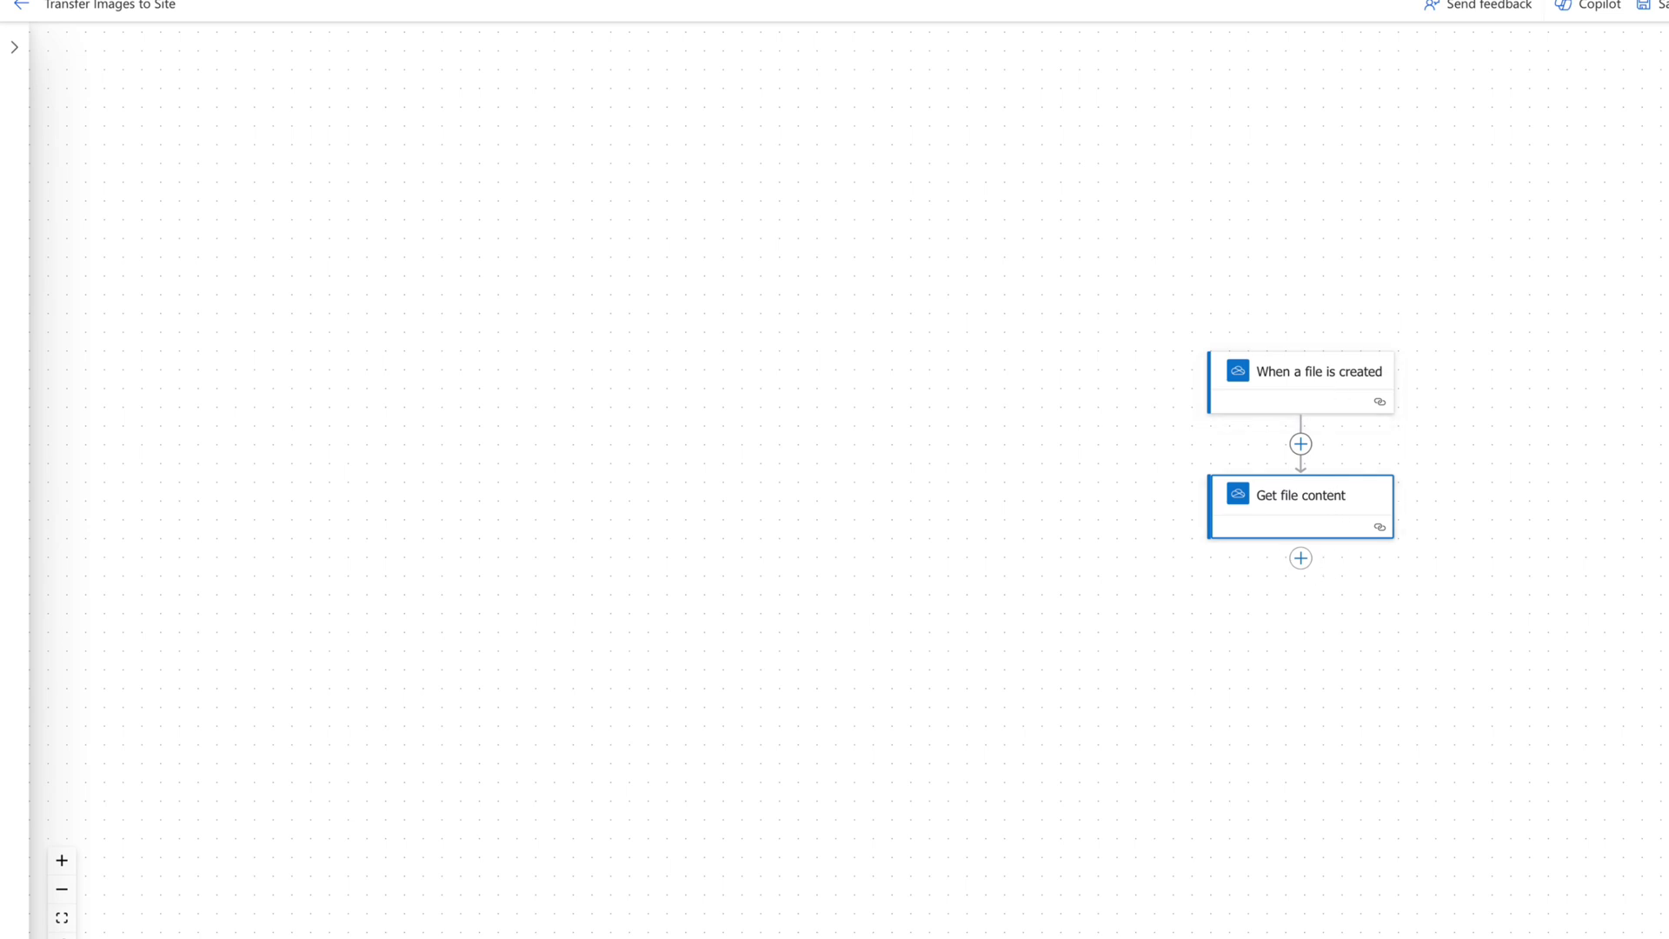
Add a SharePoint Create file step targeting the Stuff-For-Sale site's /Ad Images folder.
{"action": "left_click", "coordinate": [1301, 559]}
{"action": "type", "text": "create"}
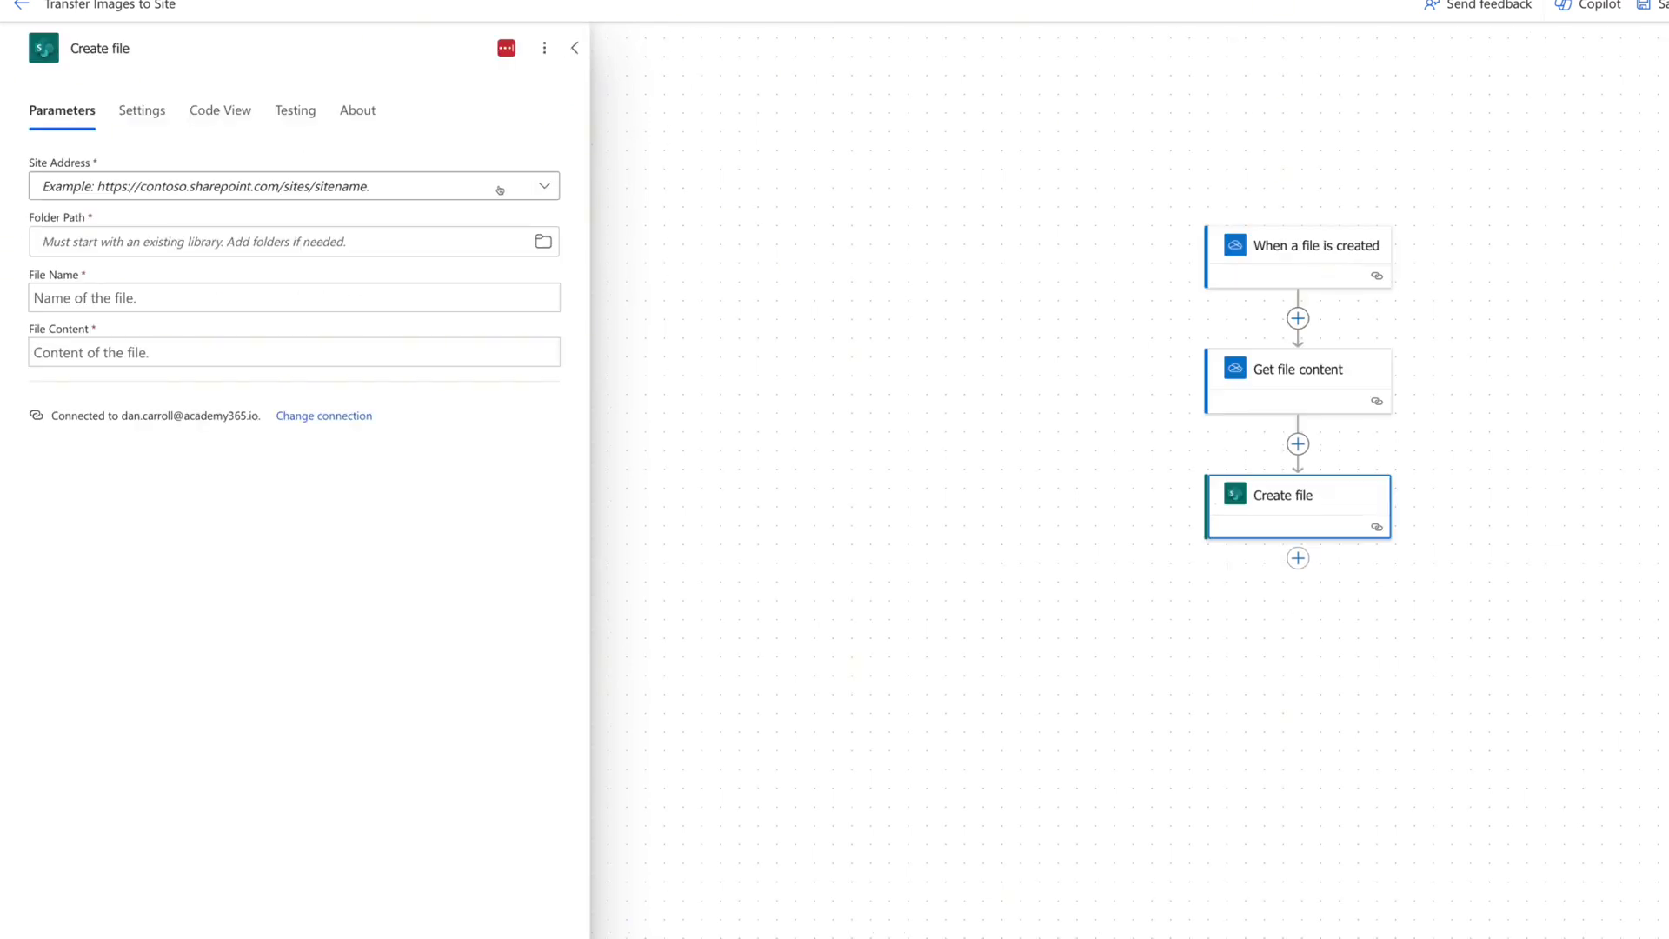
{"action": "left_click", "coordinate": [545, 185]}
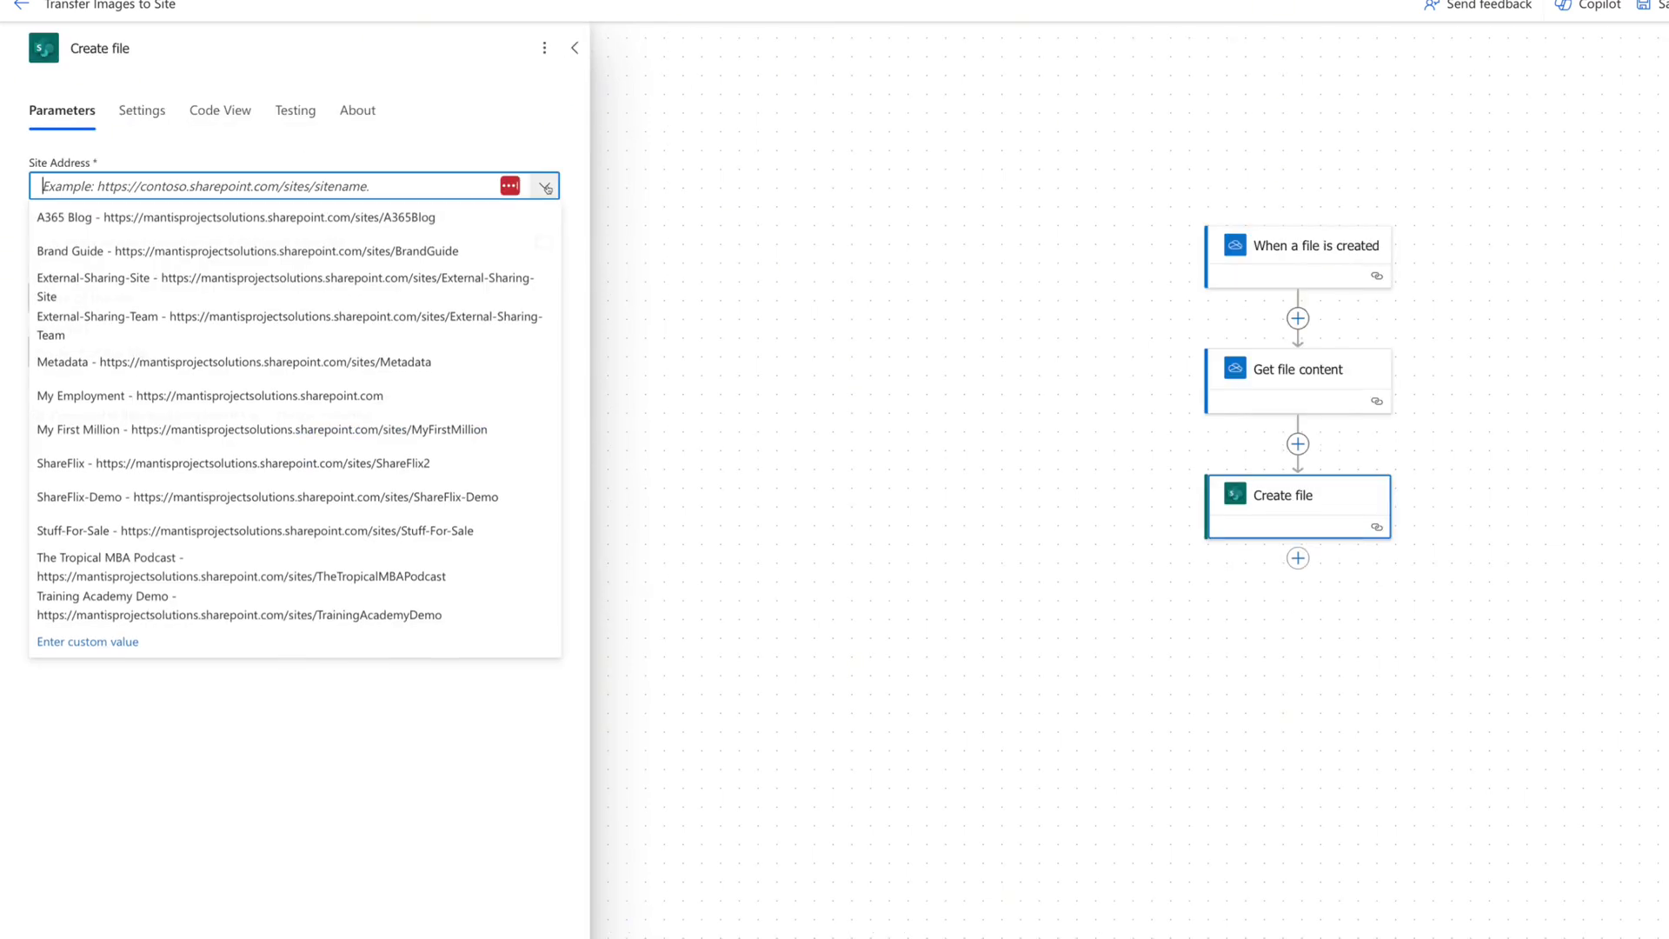
{"action": "left_click", "coordinate": [54, 529]}
{"action": "left_click", "coordinate": [544, 242]}
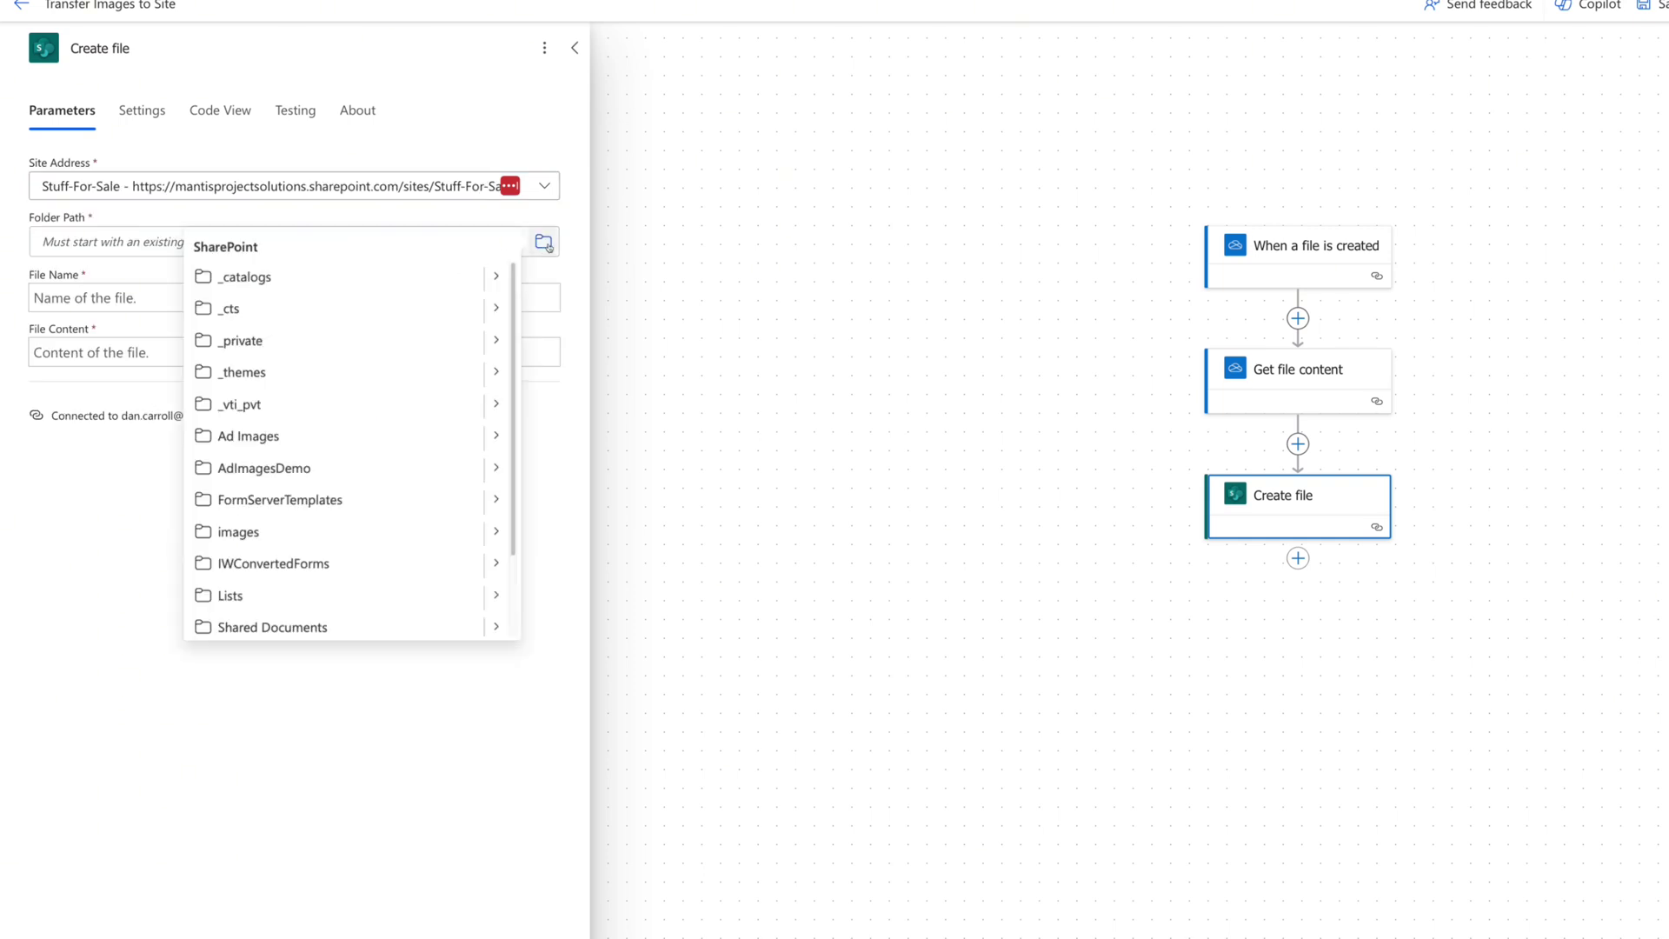
{"action": "left_click", "coordinate": [252, 440]}
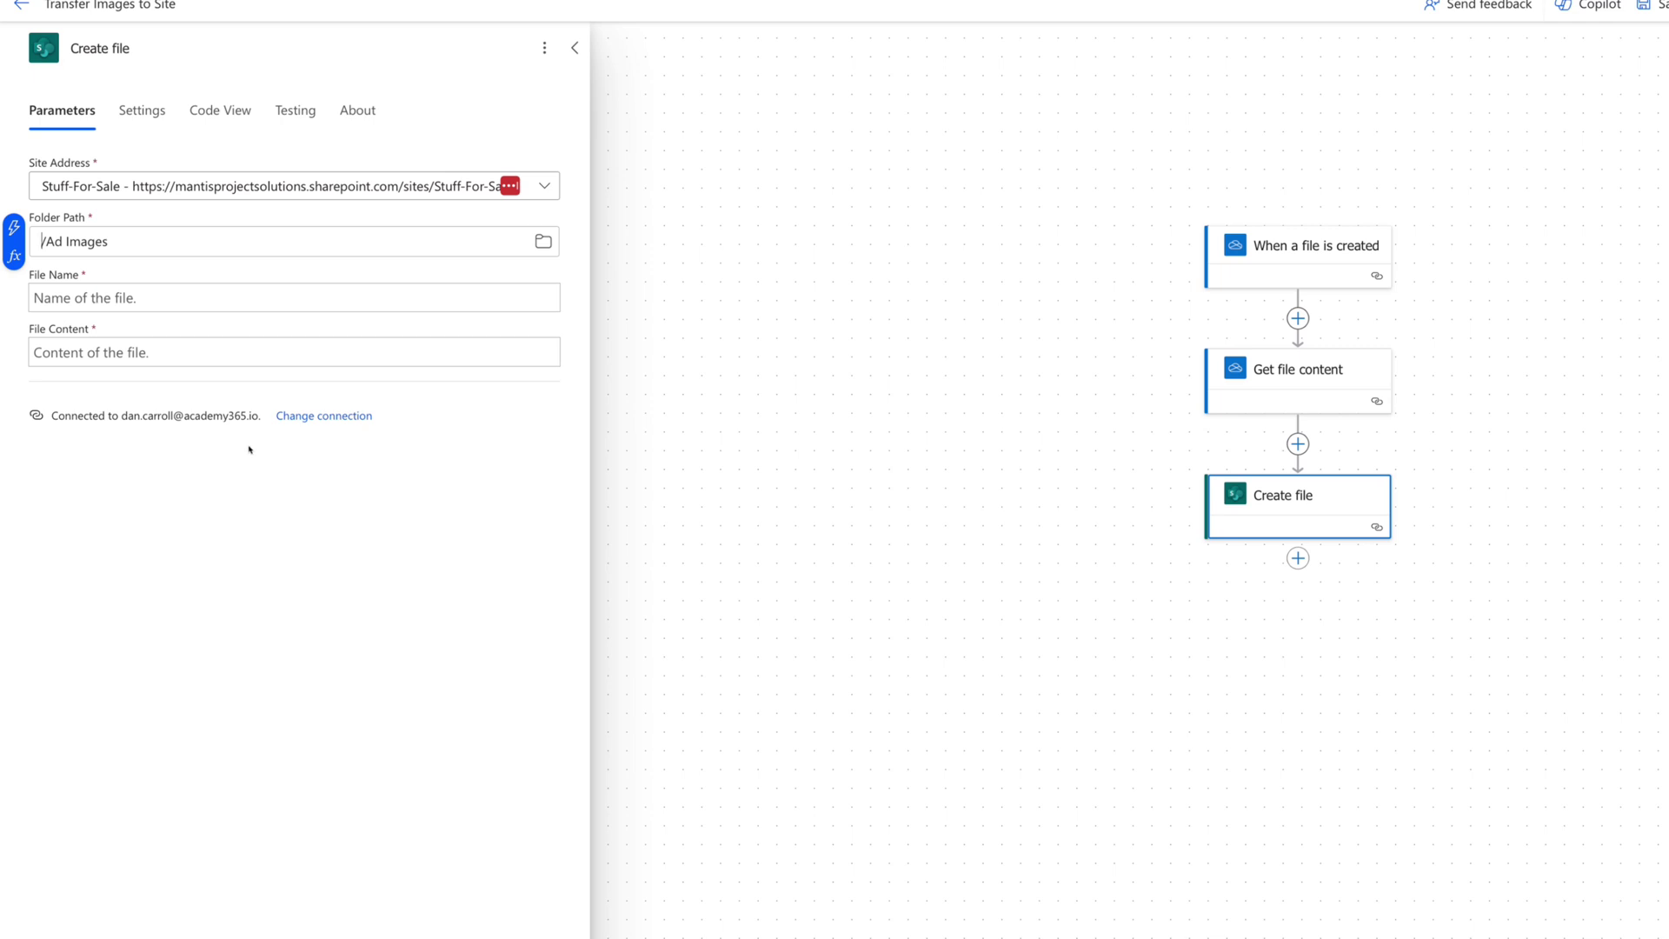
Fill Create file's File name with the trigger's File name and File content with fetched content.
{"action": "left_click", "coordinate": [161, 300]}
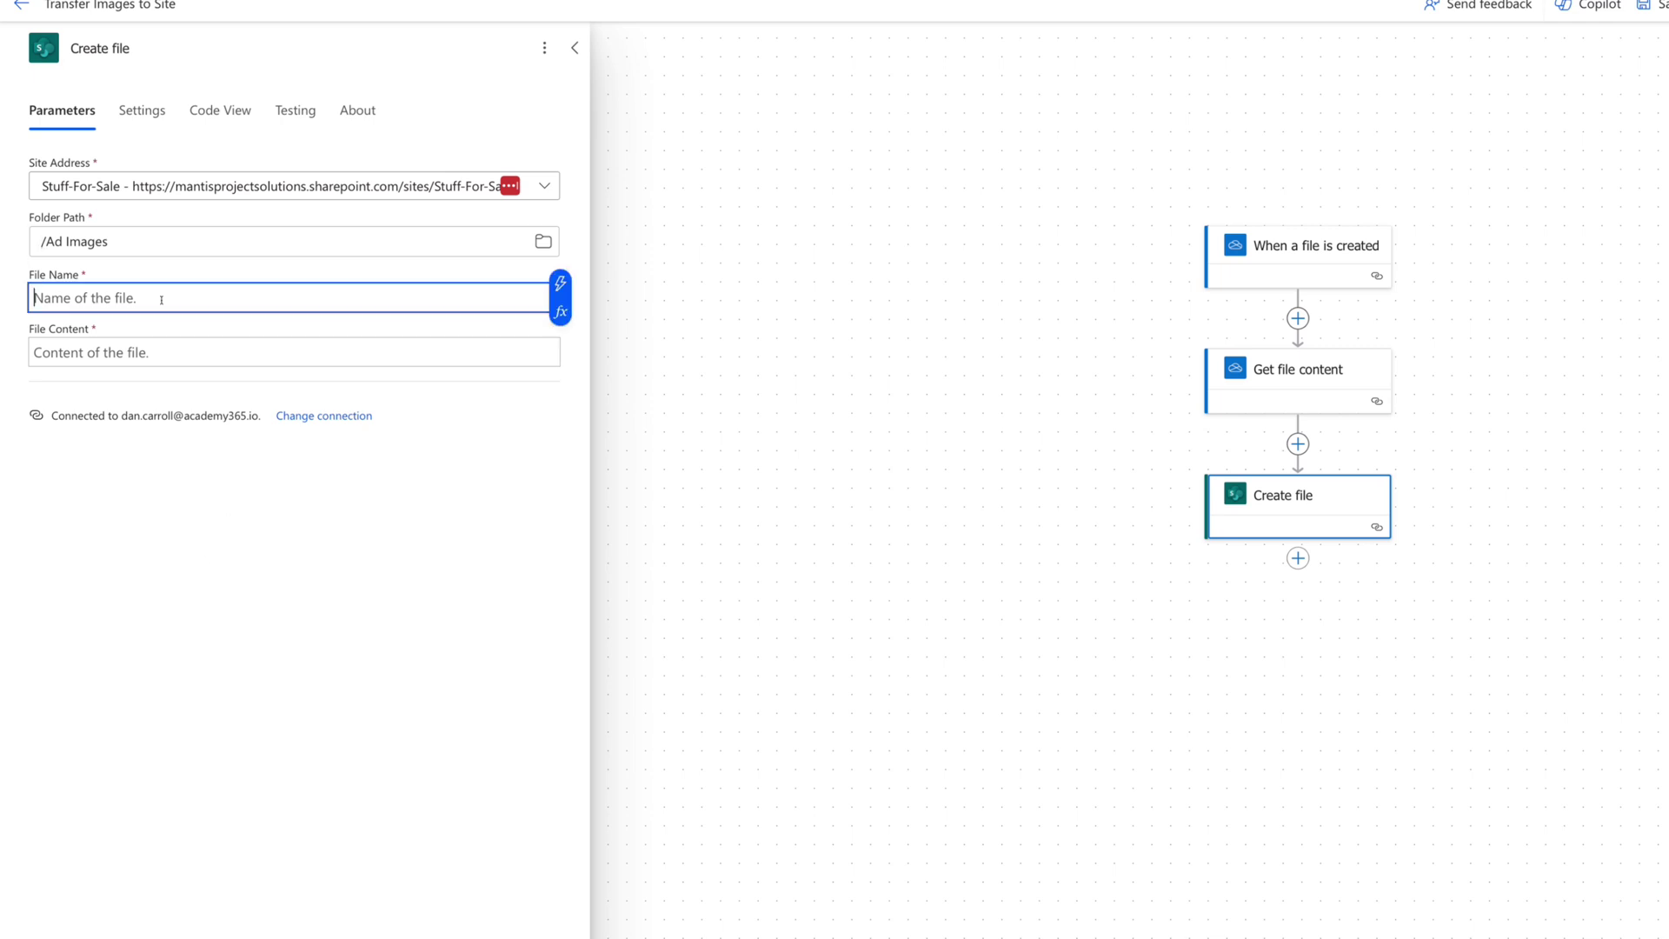
{"action": "left_click", "coordinate": [560, 282]}
{"action": "left_click", "coordinate": [632, 556]}
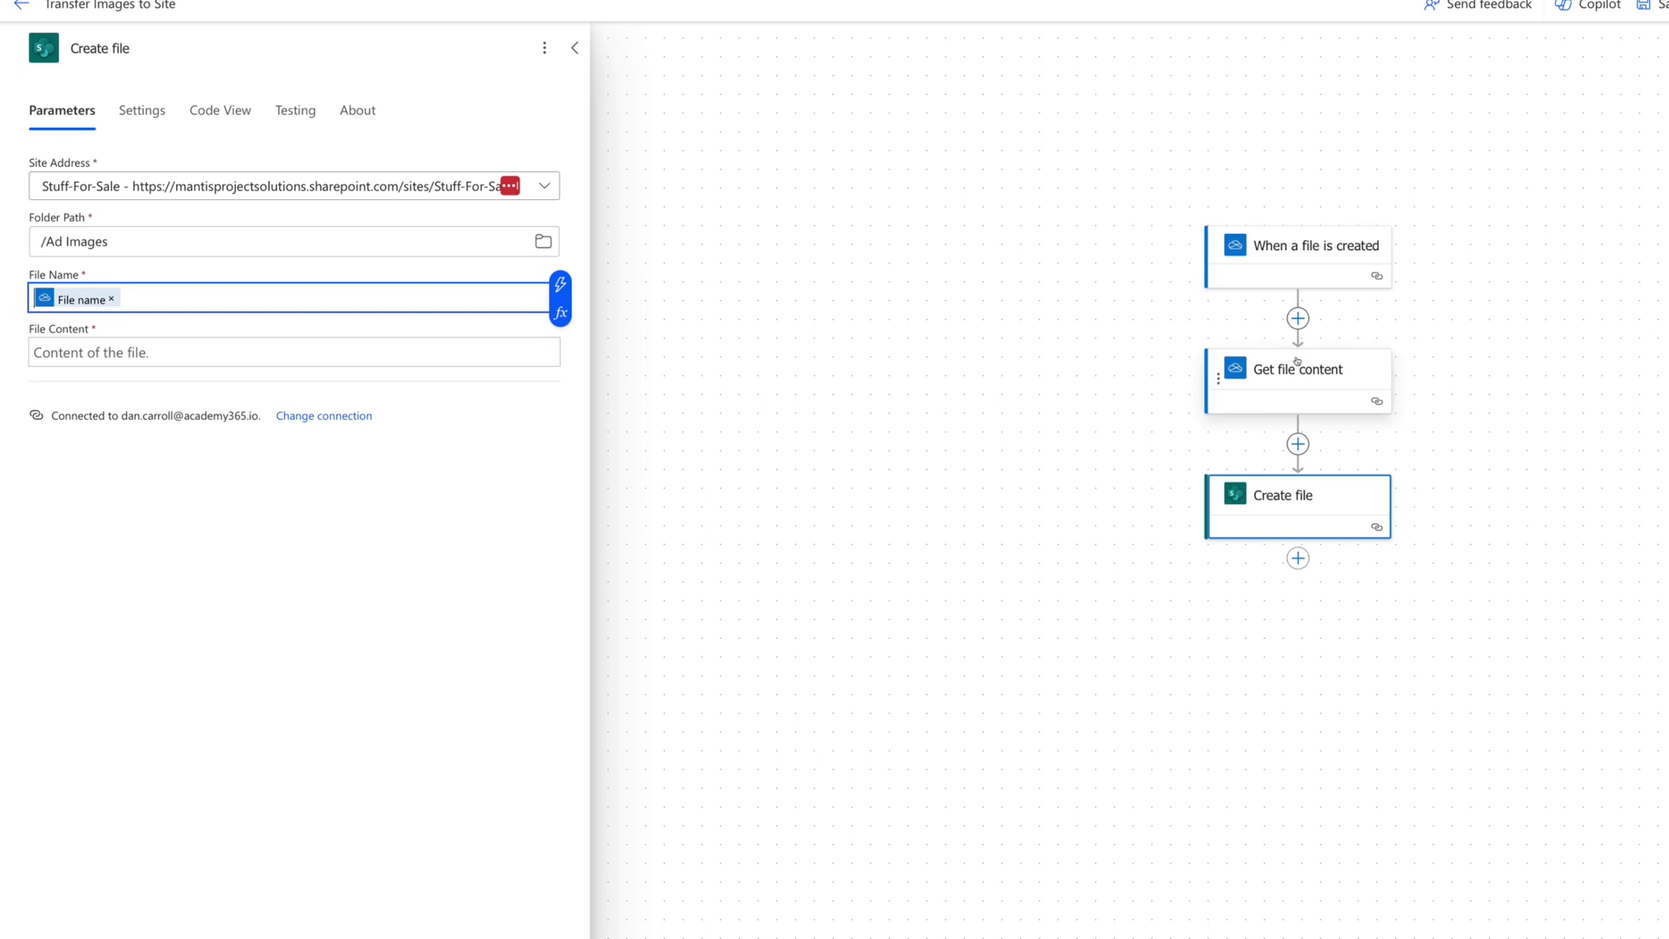
{"action": "left_click", "coordinate": [556, 351]}
{"action": "left_click", "coordinate": [563, 341]}
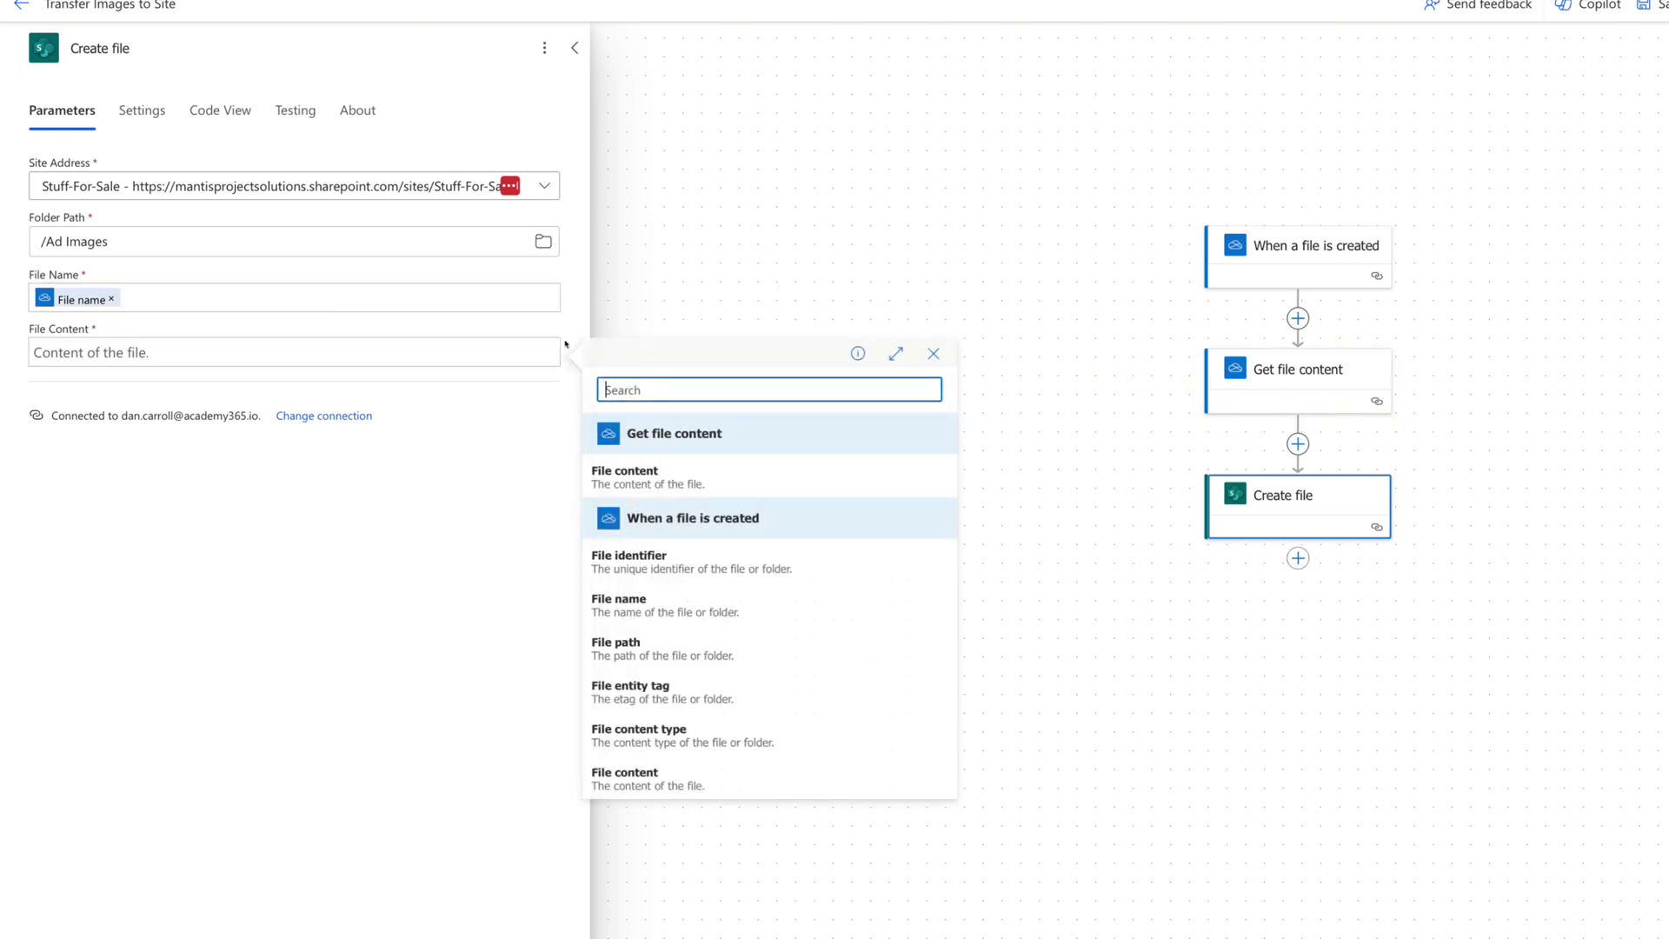
{"action": "left_click", "coordinate": [664, 477]}
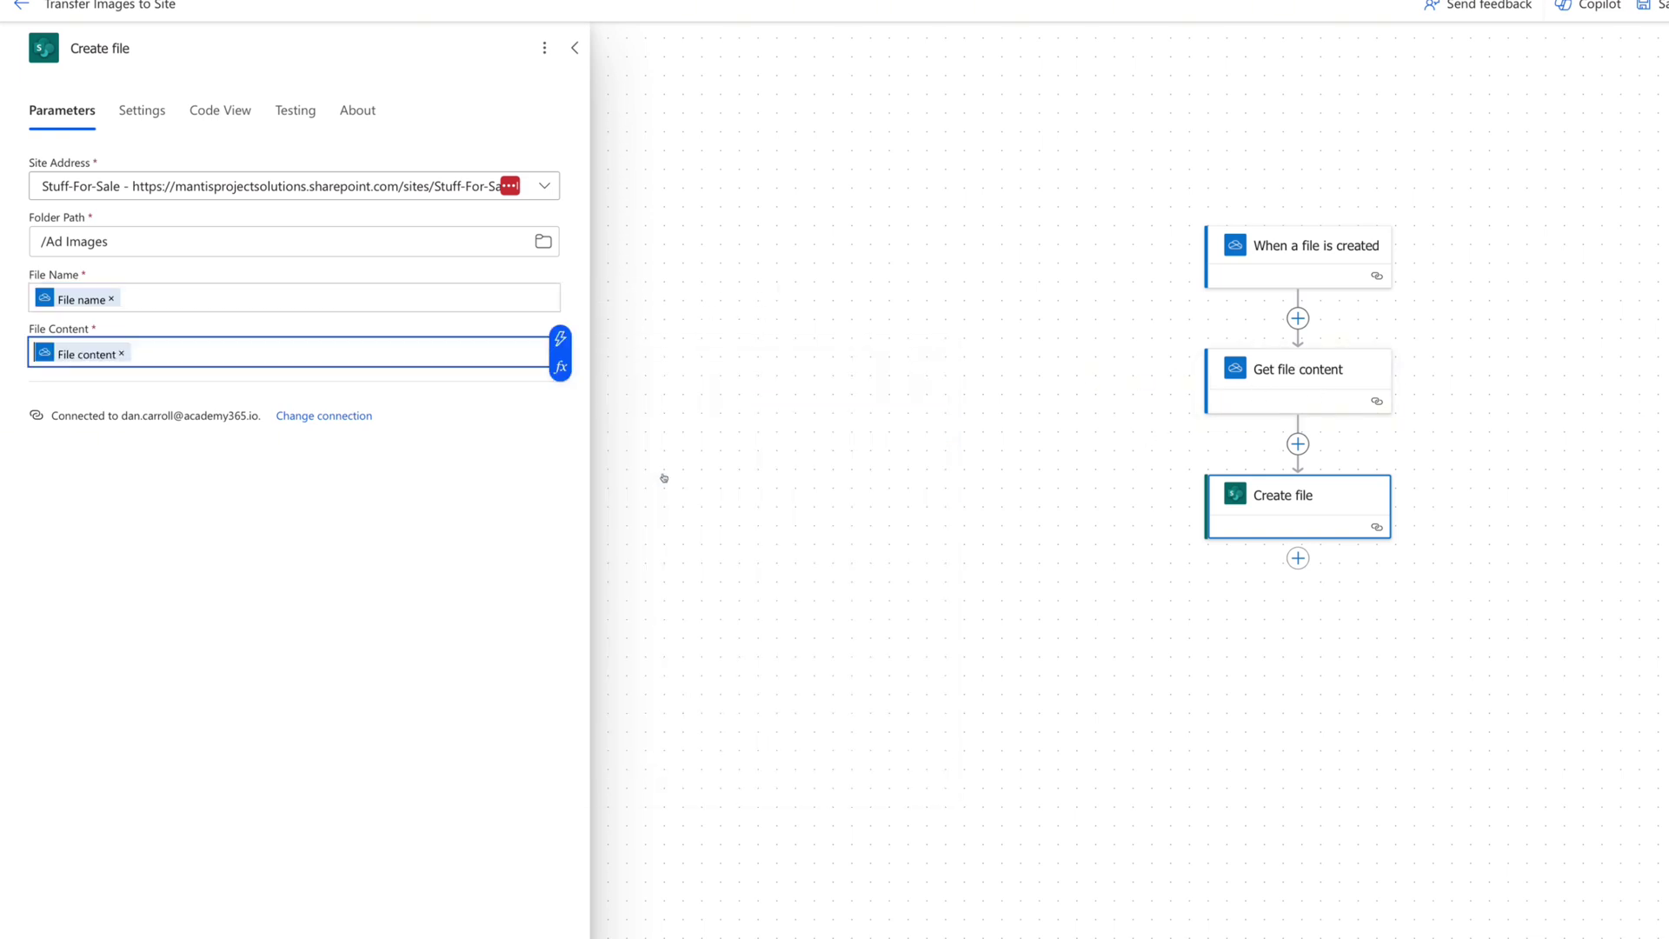
{"action": "left_click", "coordinate": [575, 50]}
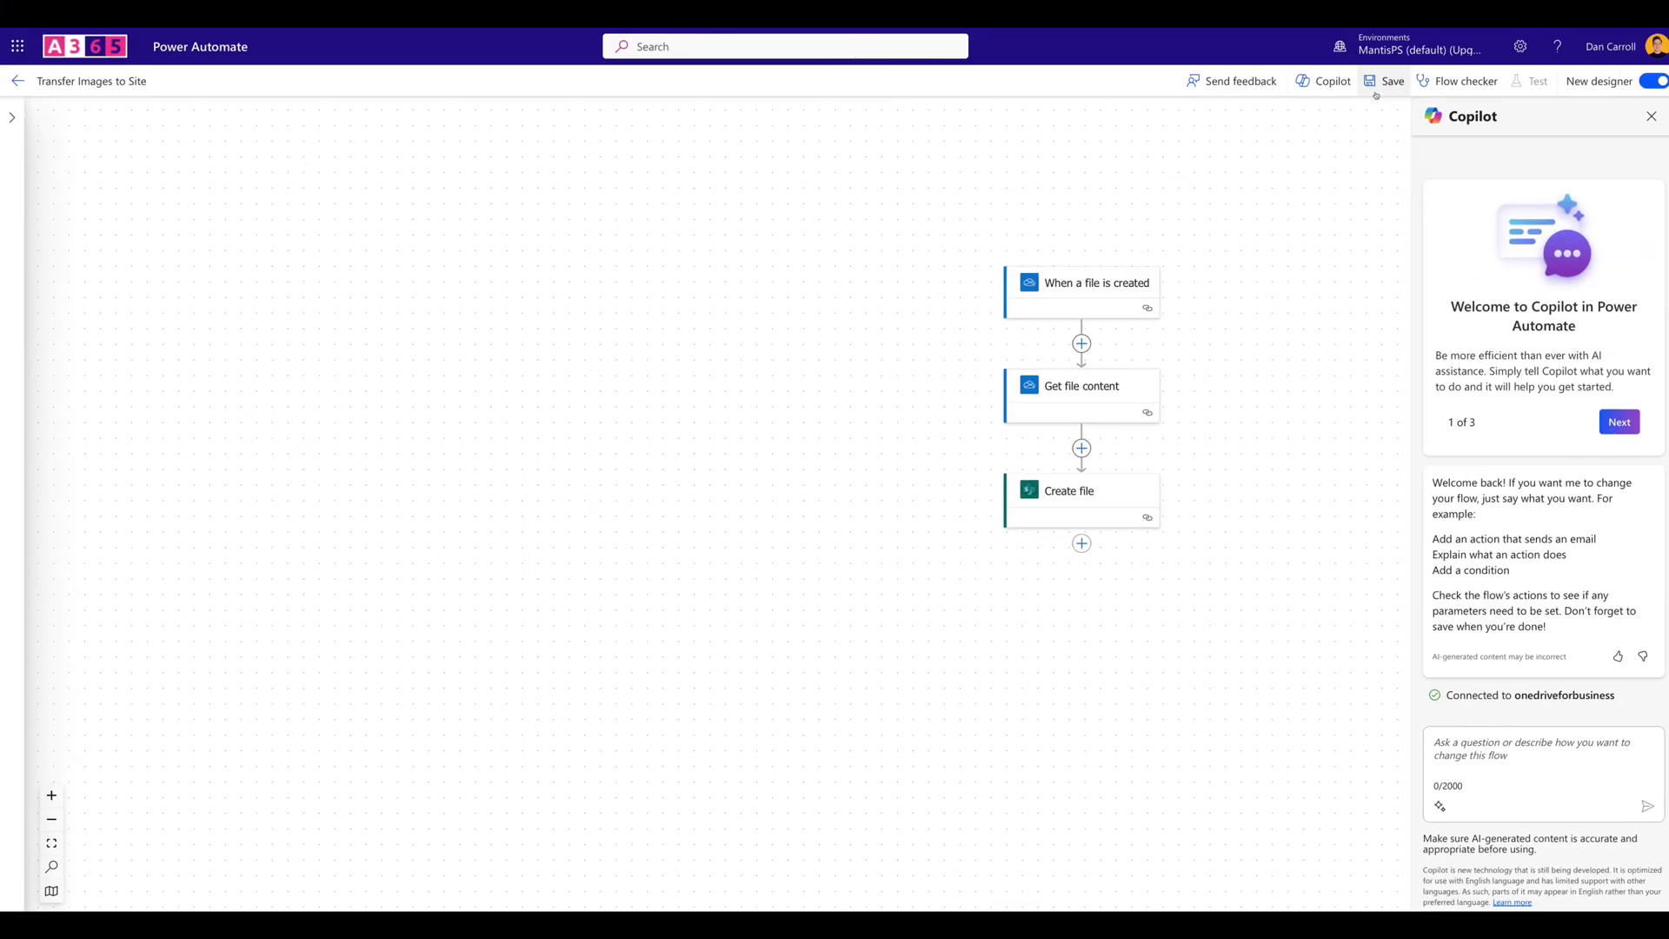
Save the Transfer Images to Site flow.
{"action": "left_click", "coordinate": [1379, 85]}
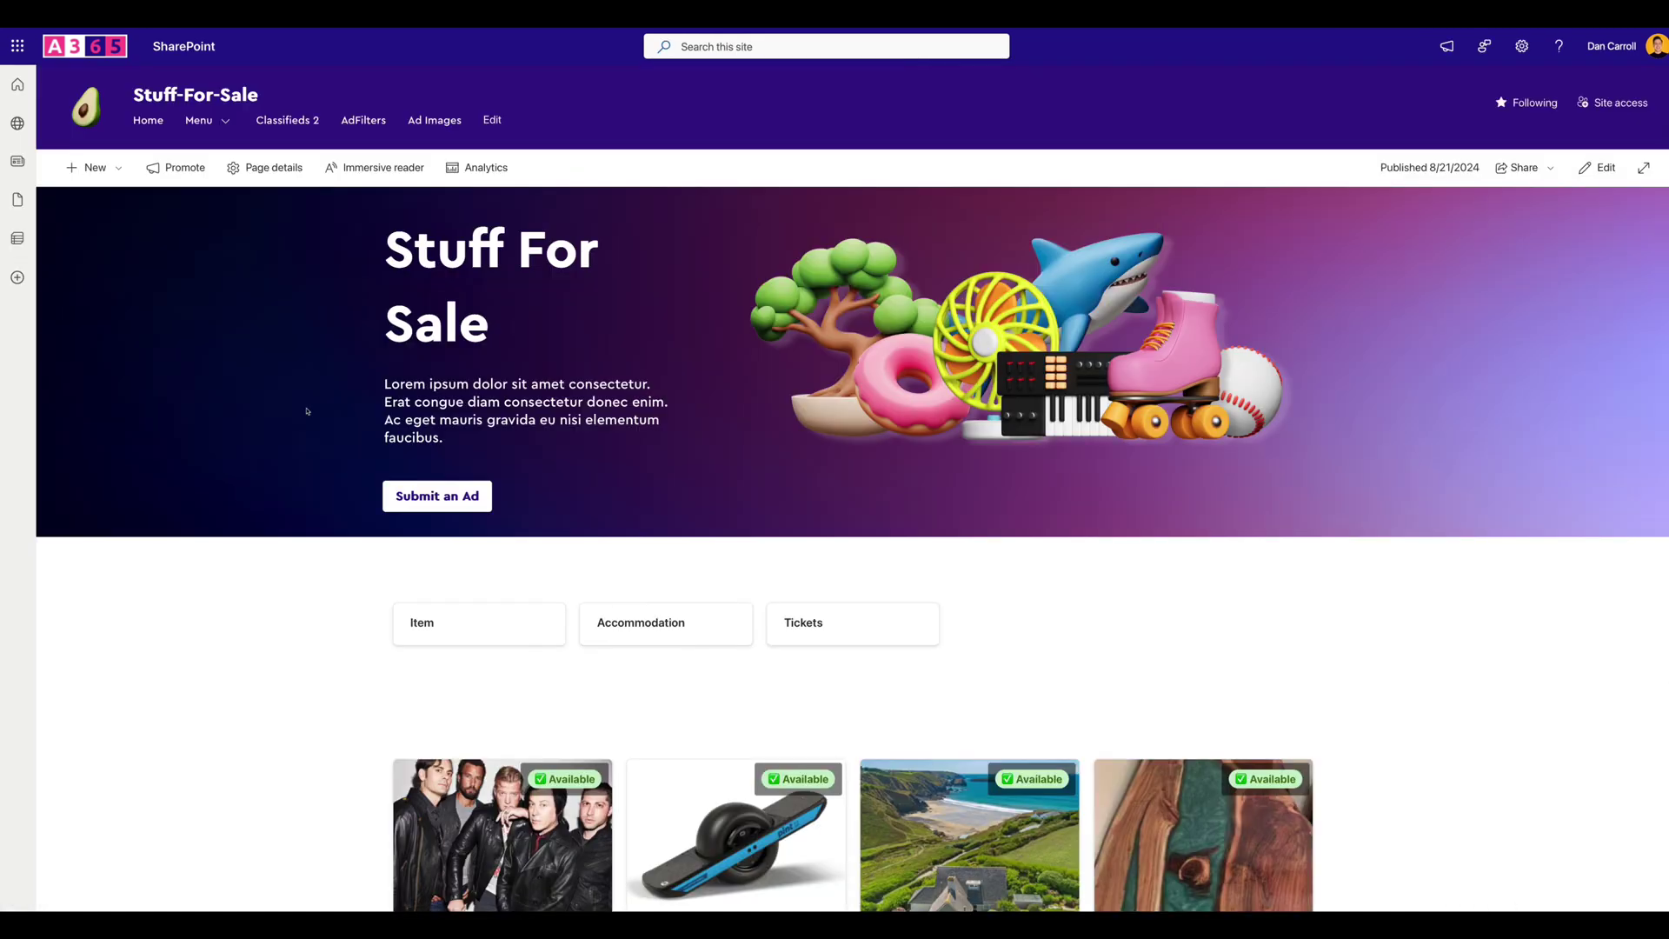
Open Submit an Ad and enter title Magic Beans, a pasted description and price 199.
{"action": "left_click", "coordinate": [438, 496]}
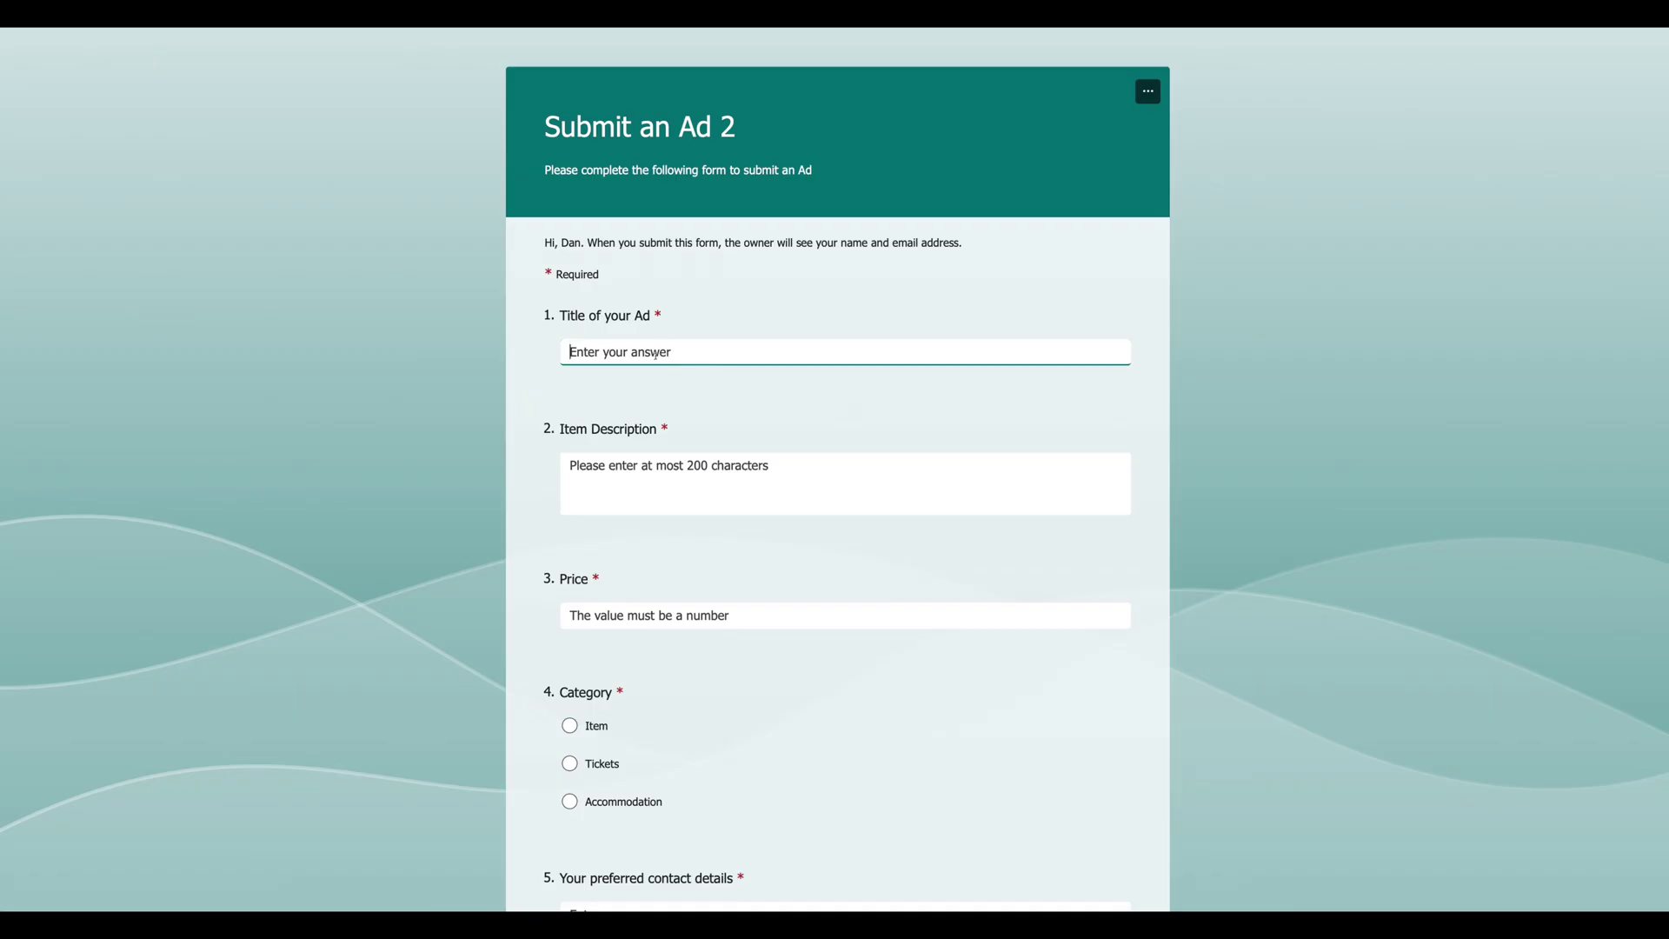
{"action": "type", "text": "Magic Beans"}
{"action": "key", "text": "Tab"}
{"action": "type", "text": "Super healthy and will turn you into Harry Potter if you take enough. Also great for planting as they will grow a big ladder"}
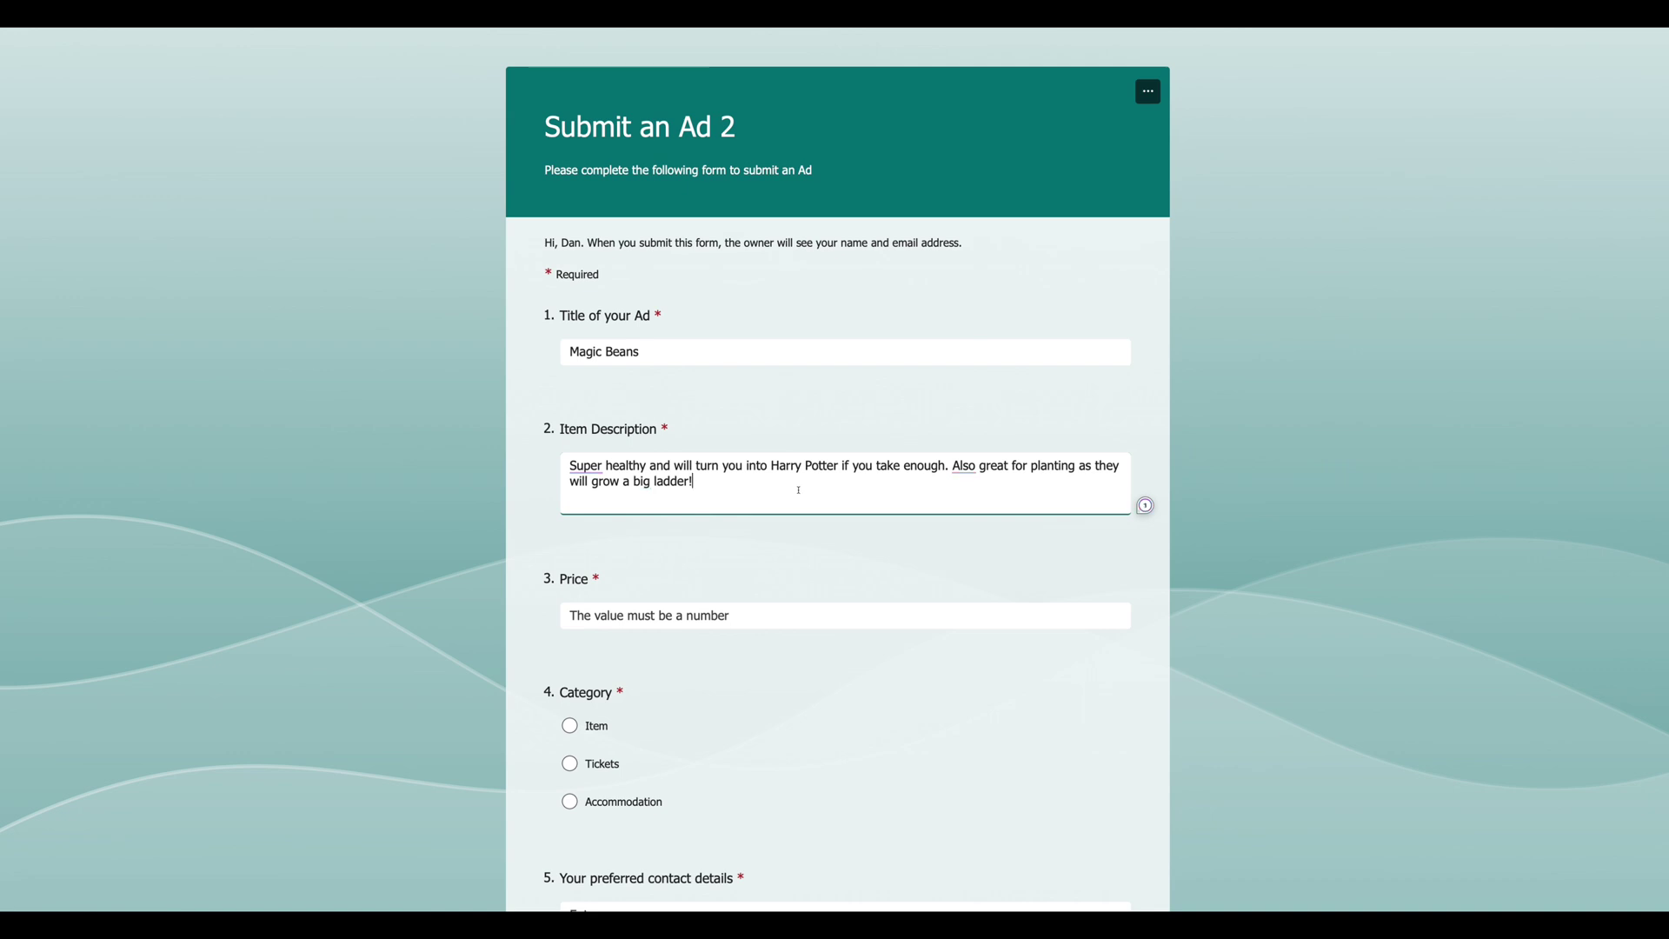
{"action": "left_click", "coordinate": [703, 618]}
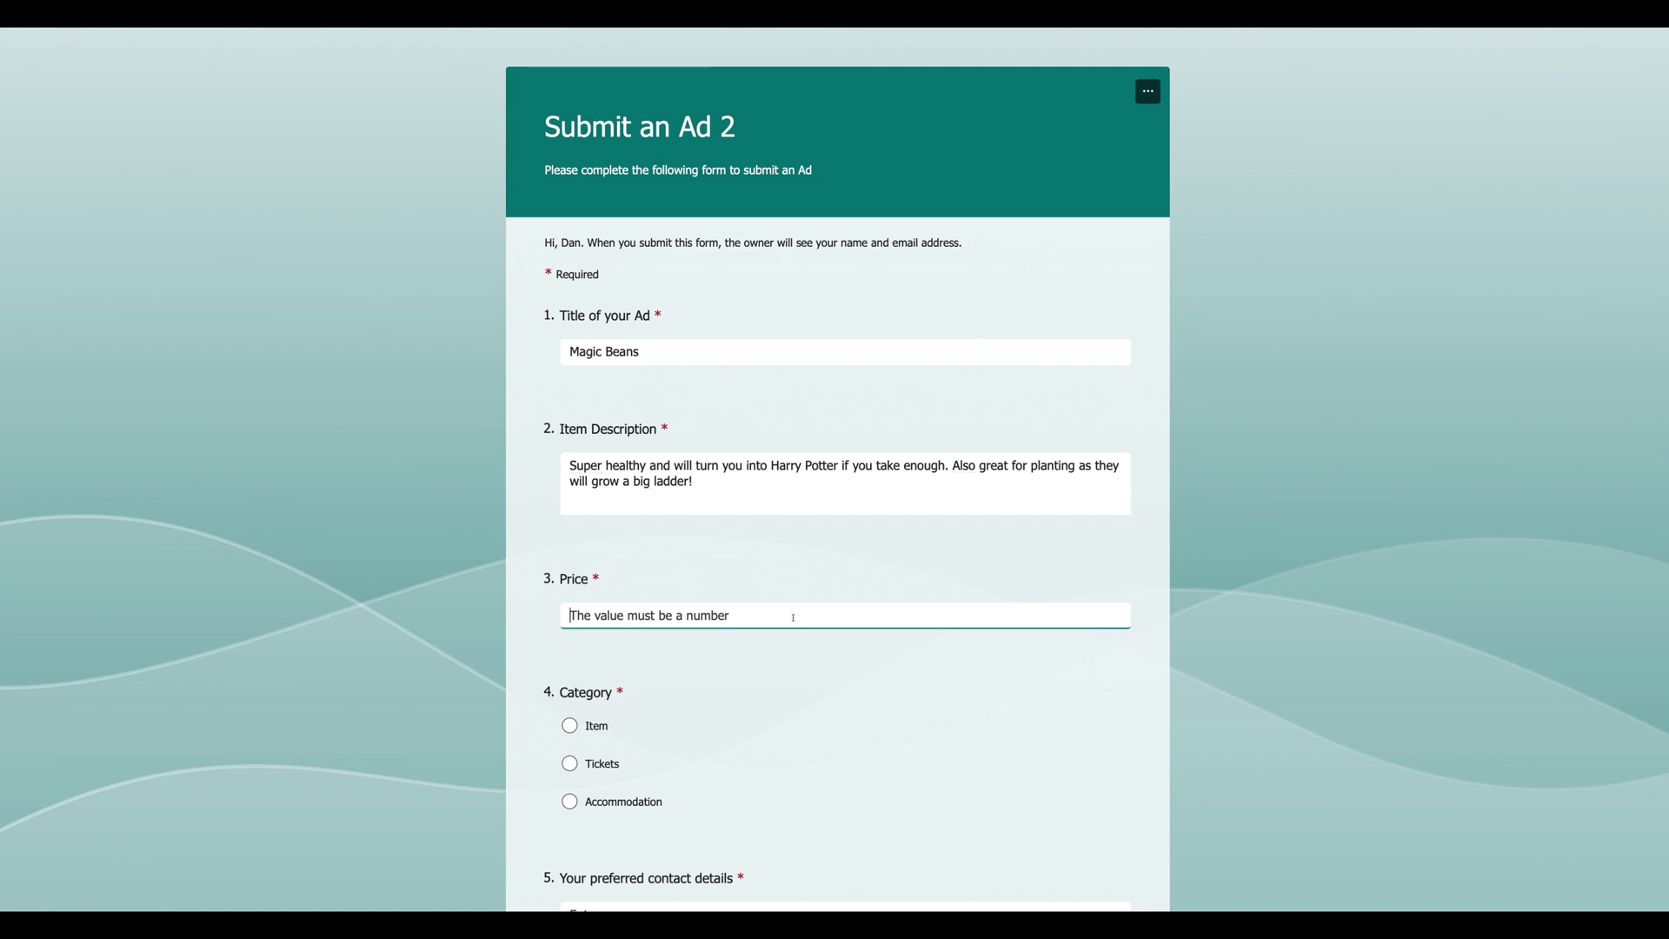
{"action": "type", "text": "199"}
Choose the Item category, enter the contact e-mail address and attach the item photo.
{"action": "scroll", "coordinate": [836, 604], "scroll_direction": "down", "scroll_amount": 2}
{"action": "left_click", "coordinate": [570, 591]}
{"action": "scroll", "coordinate": [654, 628], "scroll_direction": "down", "scroll_amount": 3}
{"action": "left_click", "coordinate": [670, 561]}
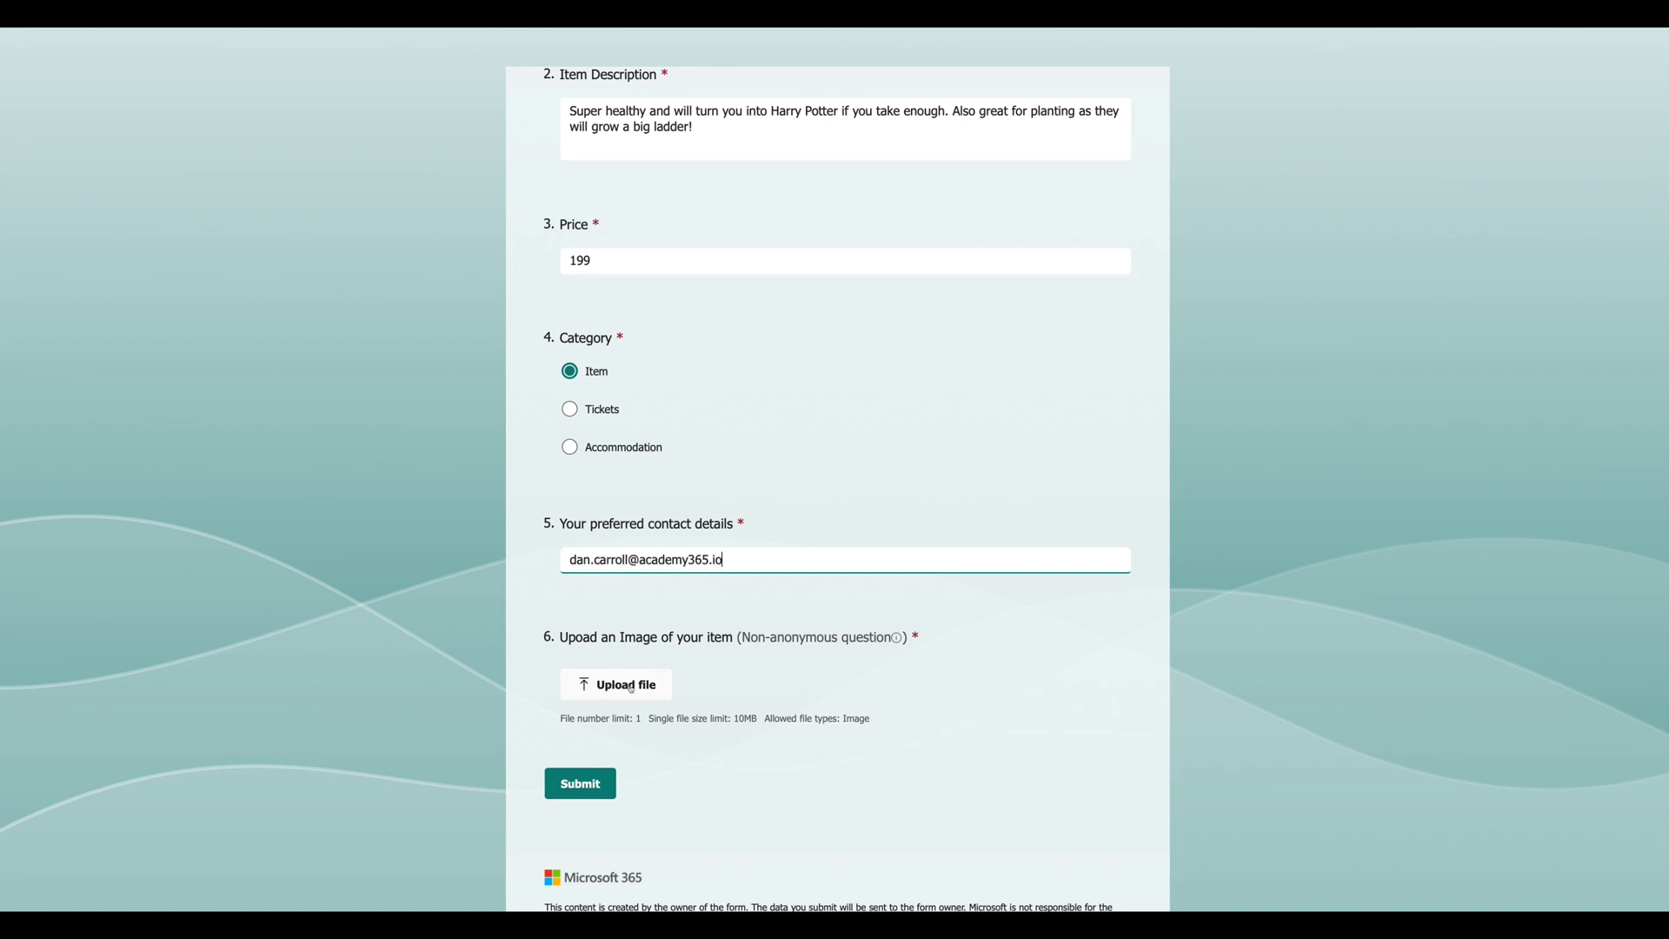
{"action": "left_click", "coordinate": [631, 687]}
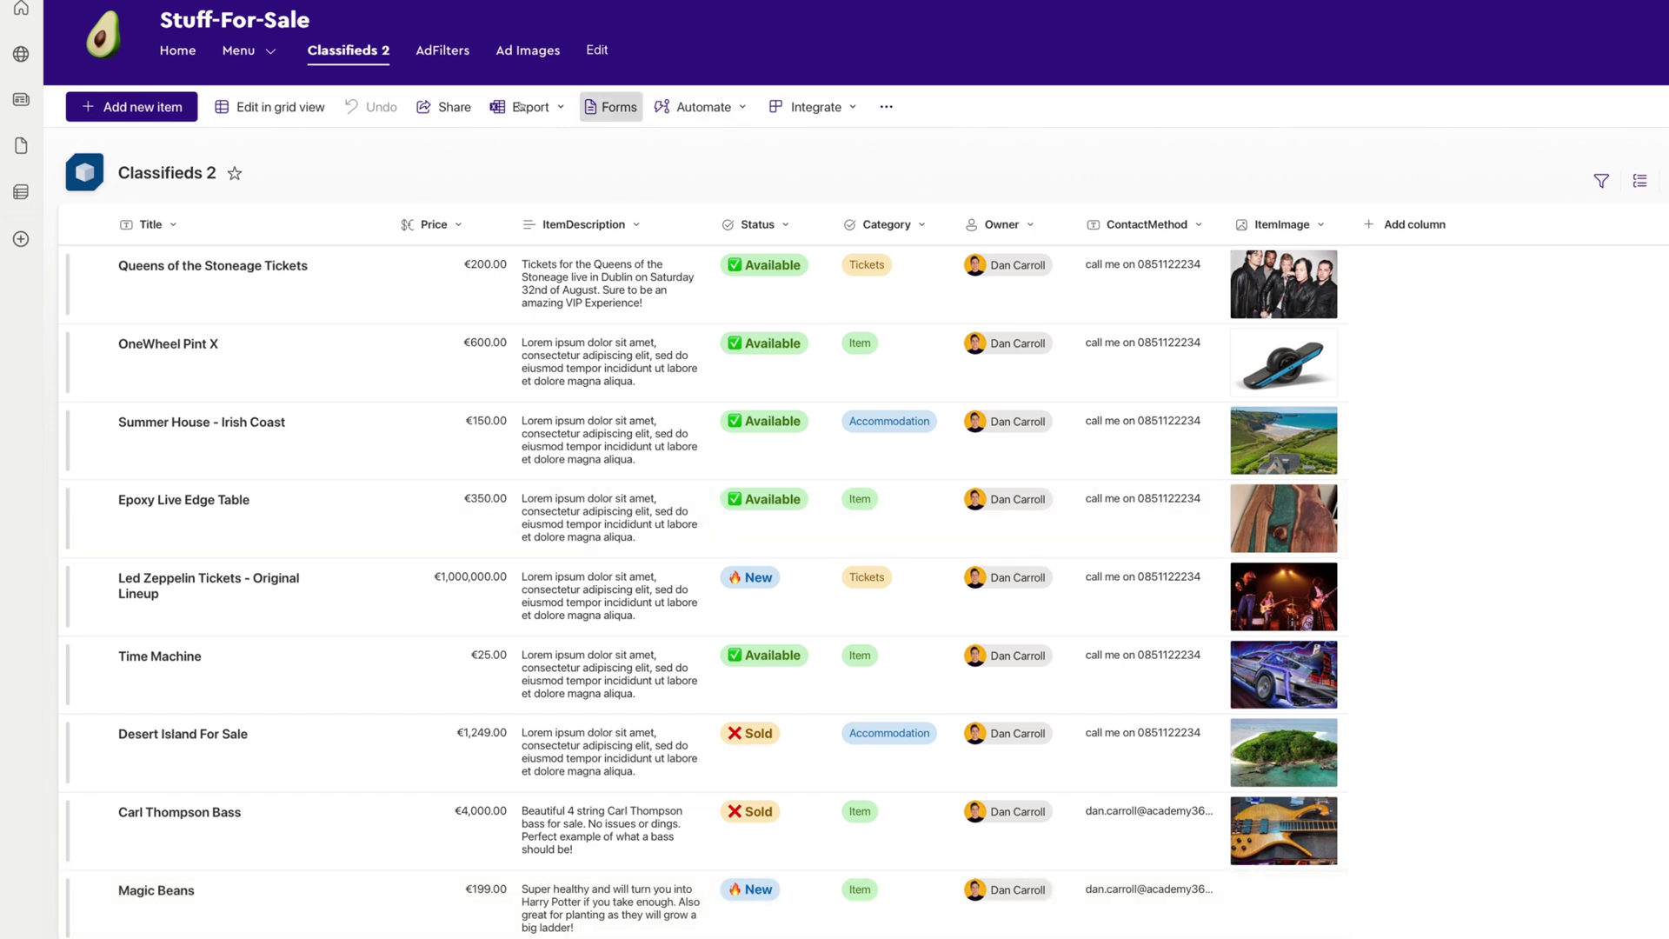
Check the uploaded image in Ad Images, then open the Magic Beans item and set its ItemImage.
{"action": "left_click", "coordinate": [548, 54]}
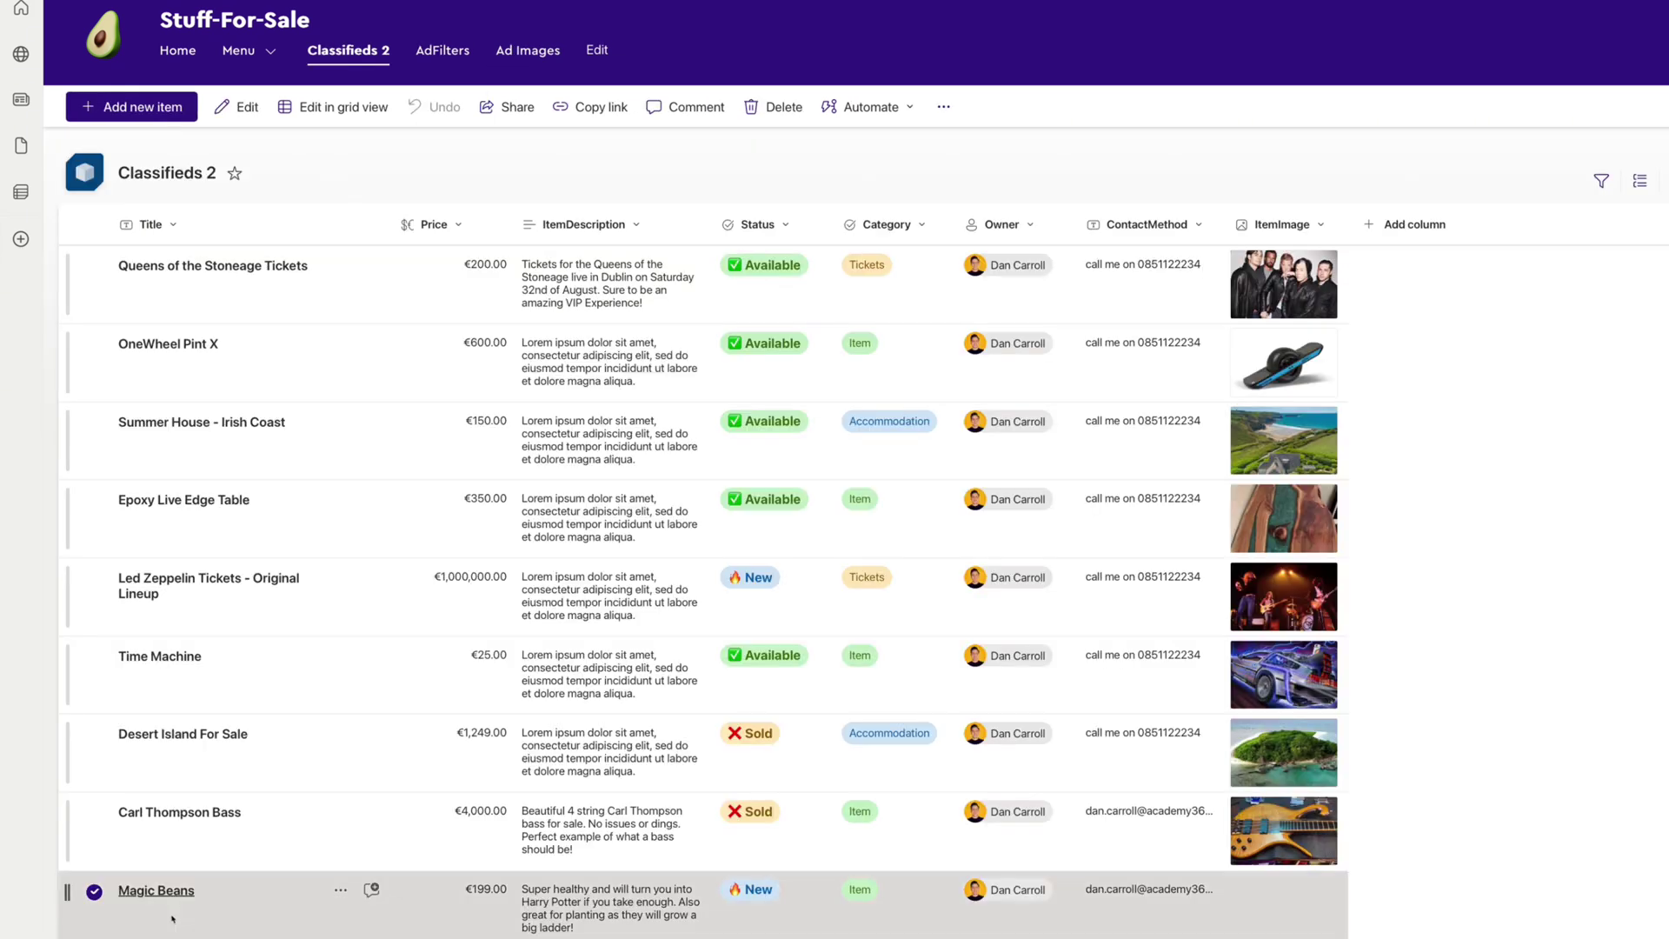
{"action": "left_click", "coordinate": [176, 891]}
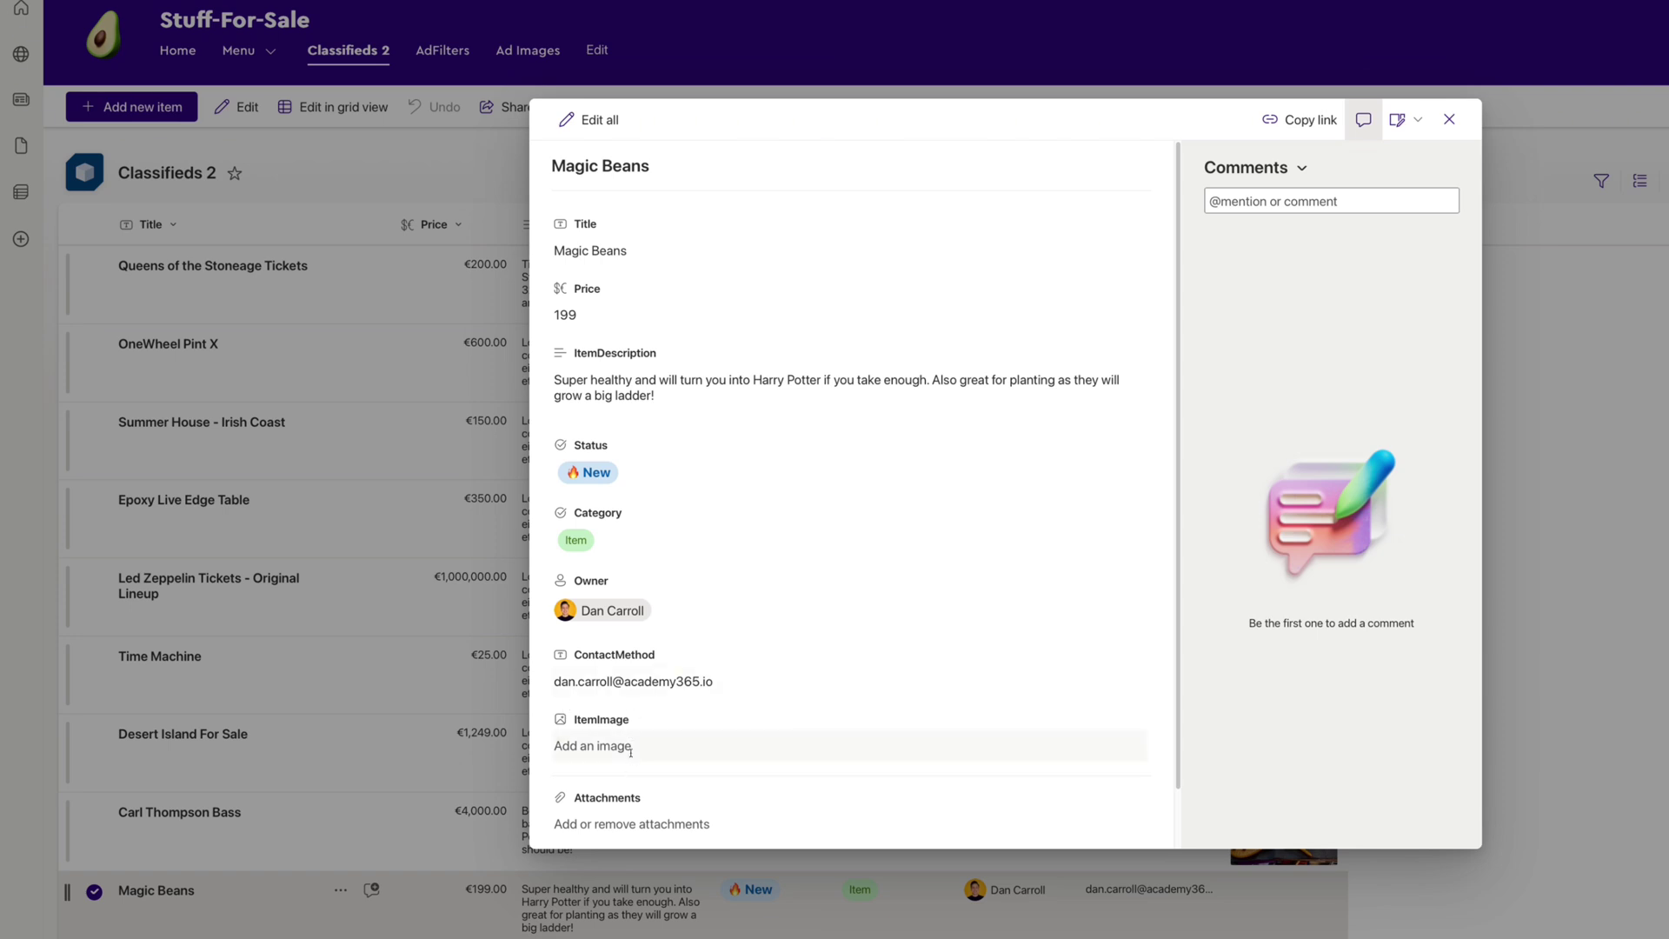
{"action": "left_click", "coordinate": [612, 749]}
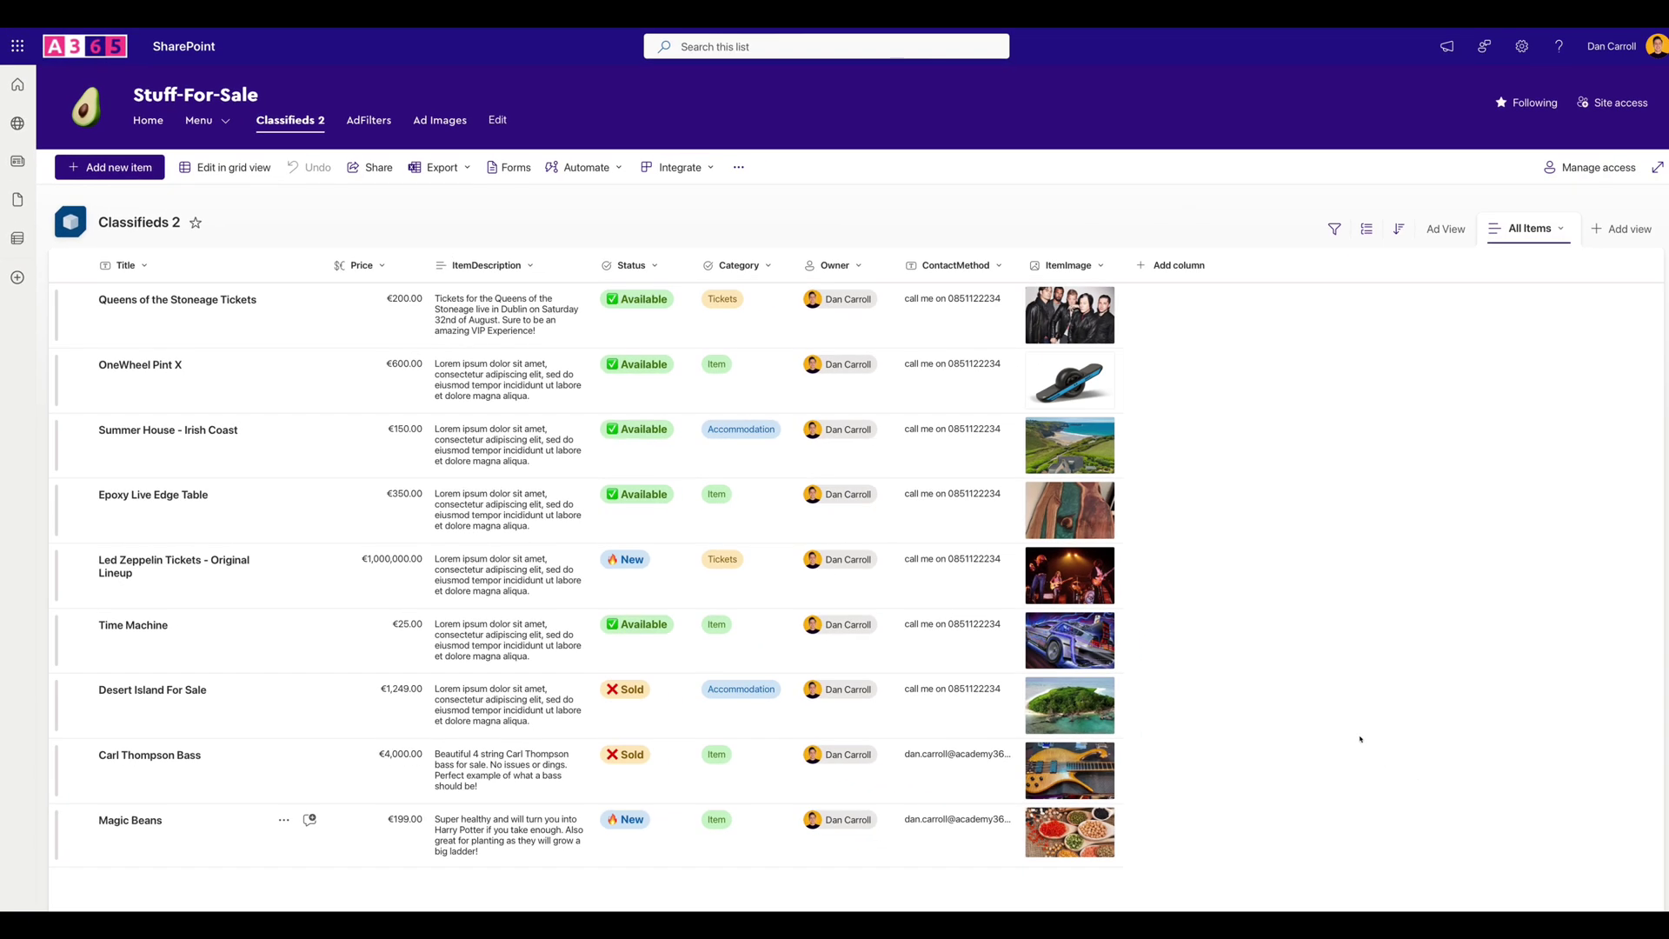
Switch Classifieds 2 to Ad View and scroll through the cards to find Magic Beans.
{"action": "left_click", "coordinate": [1439, 235]}
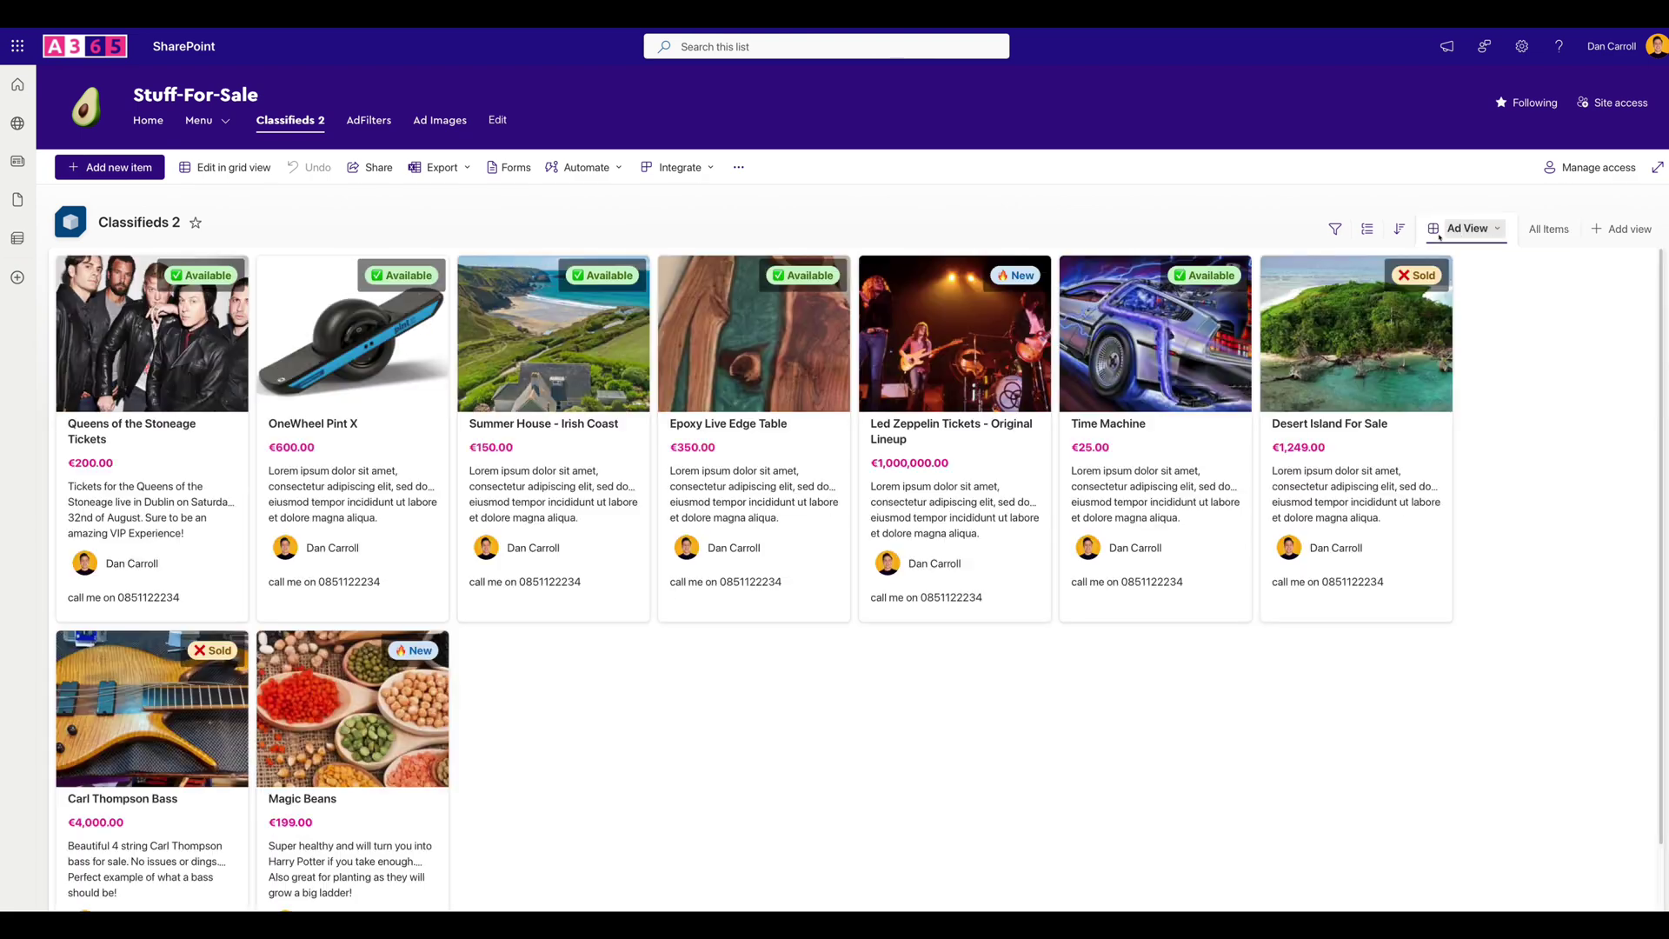
{"action": "scroll", "coordinate": [515, 776], "scroll_direction": "down", "scroll_amount": 1}
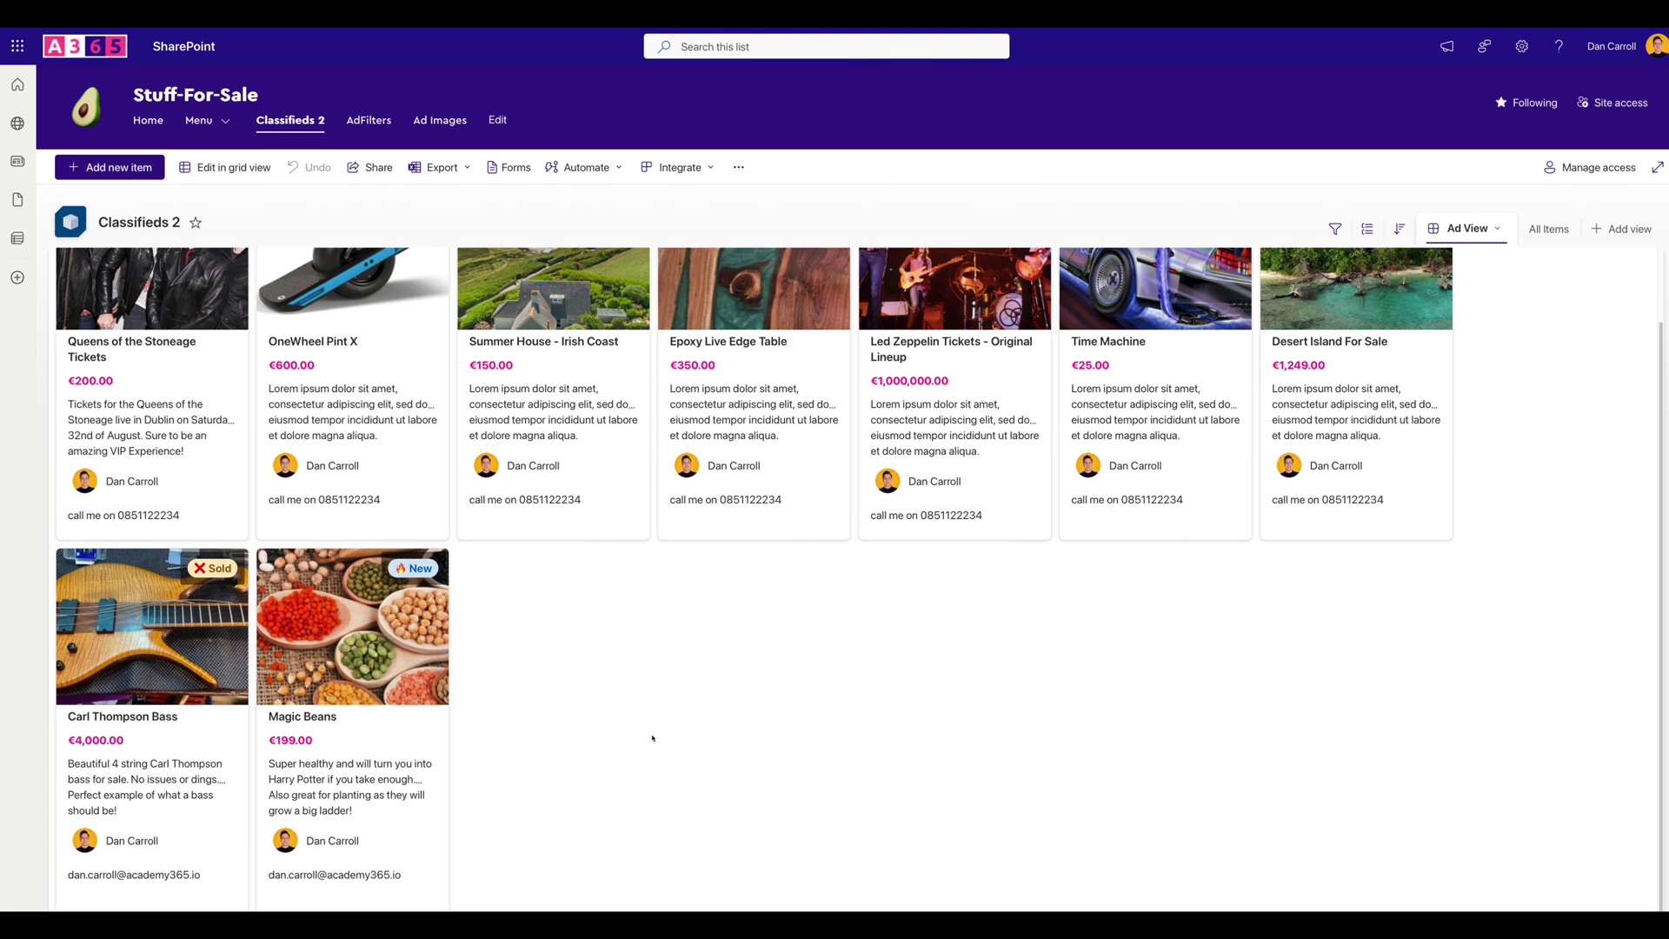
{"action": "scroll", "coordinate": [652, 739], "scroll_direction": "up", "scroll_amount": 1}
{"action": "scroll", "coordinate": [650, 743], "scroll_direction": "down", "scroll_amount": 1}
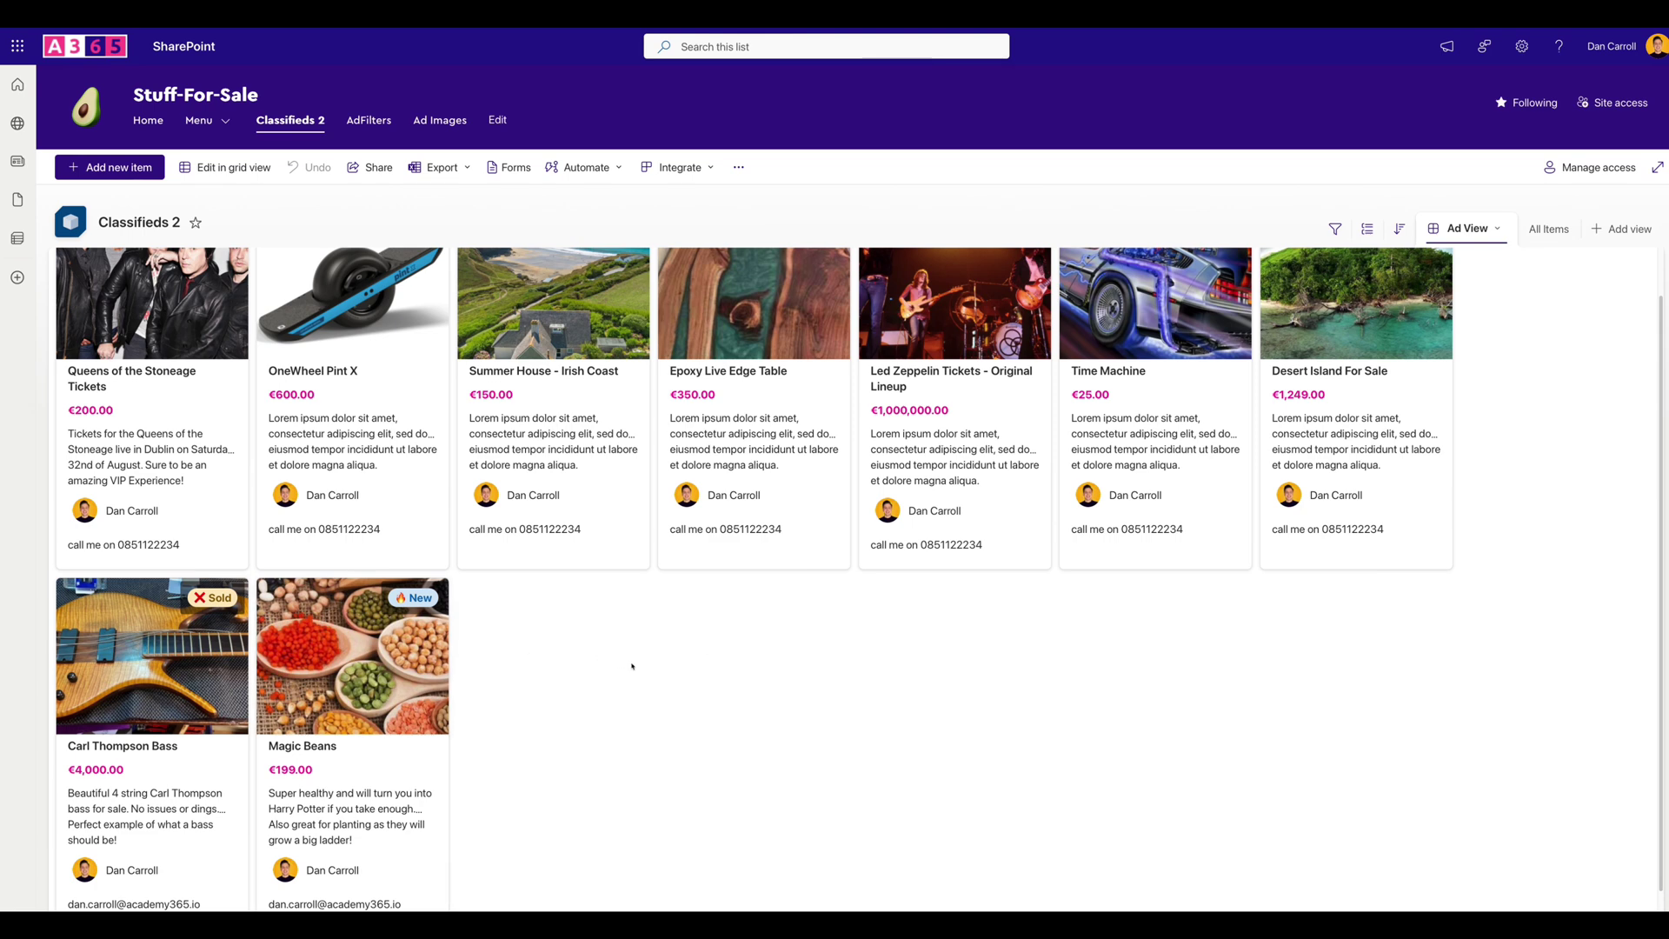
{"action": "scroll", "coordinate": [633, 667], "scroll_direction": "up", "scroll_amount": 1}
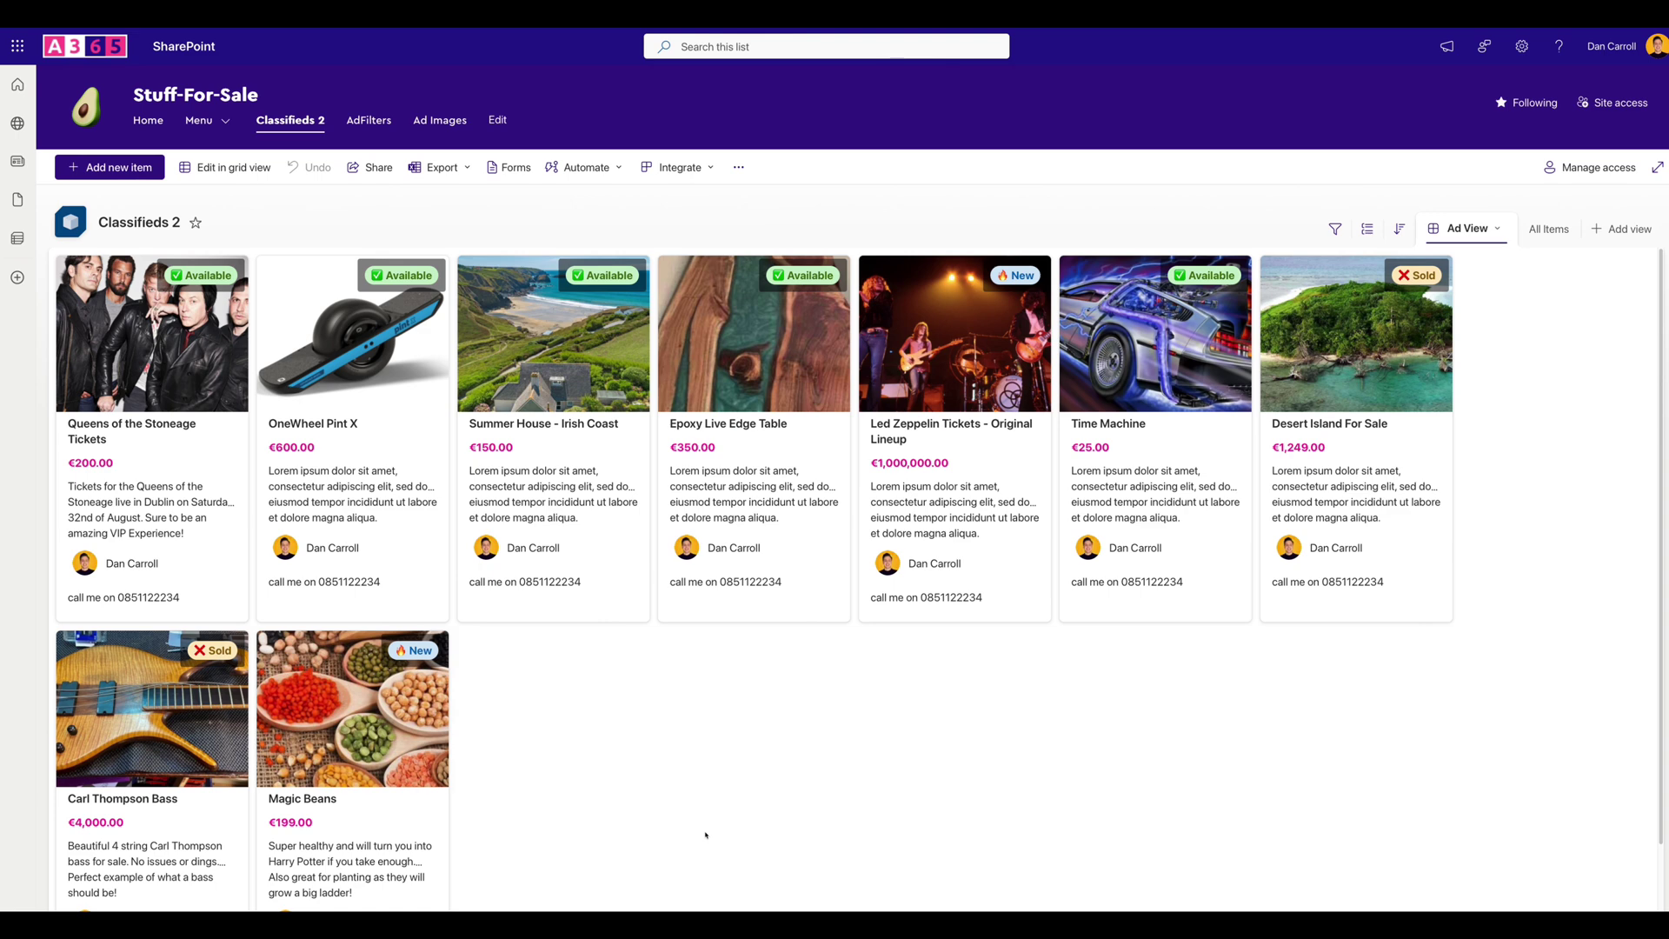
Filter Status to Available, save it as Ad View, and compare against All Items.
{"action": "left_click", "coordinate": [1334, 230]}
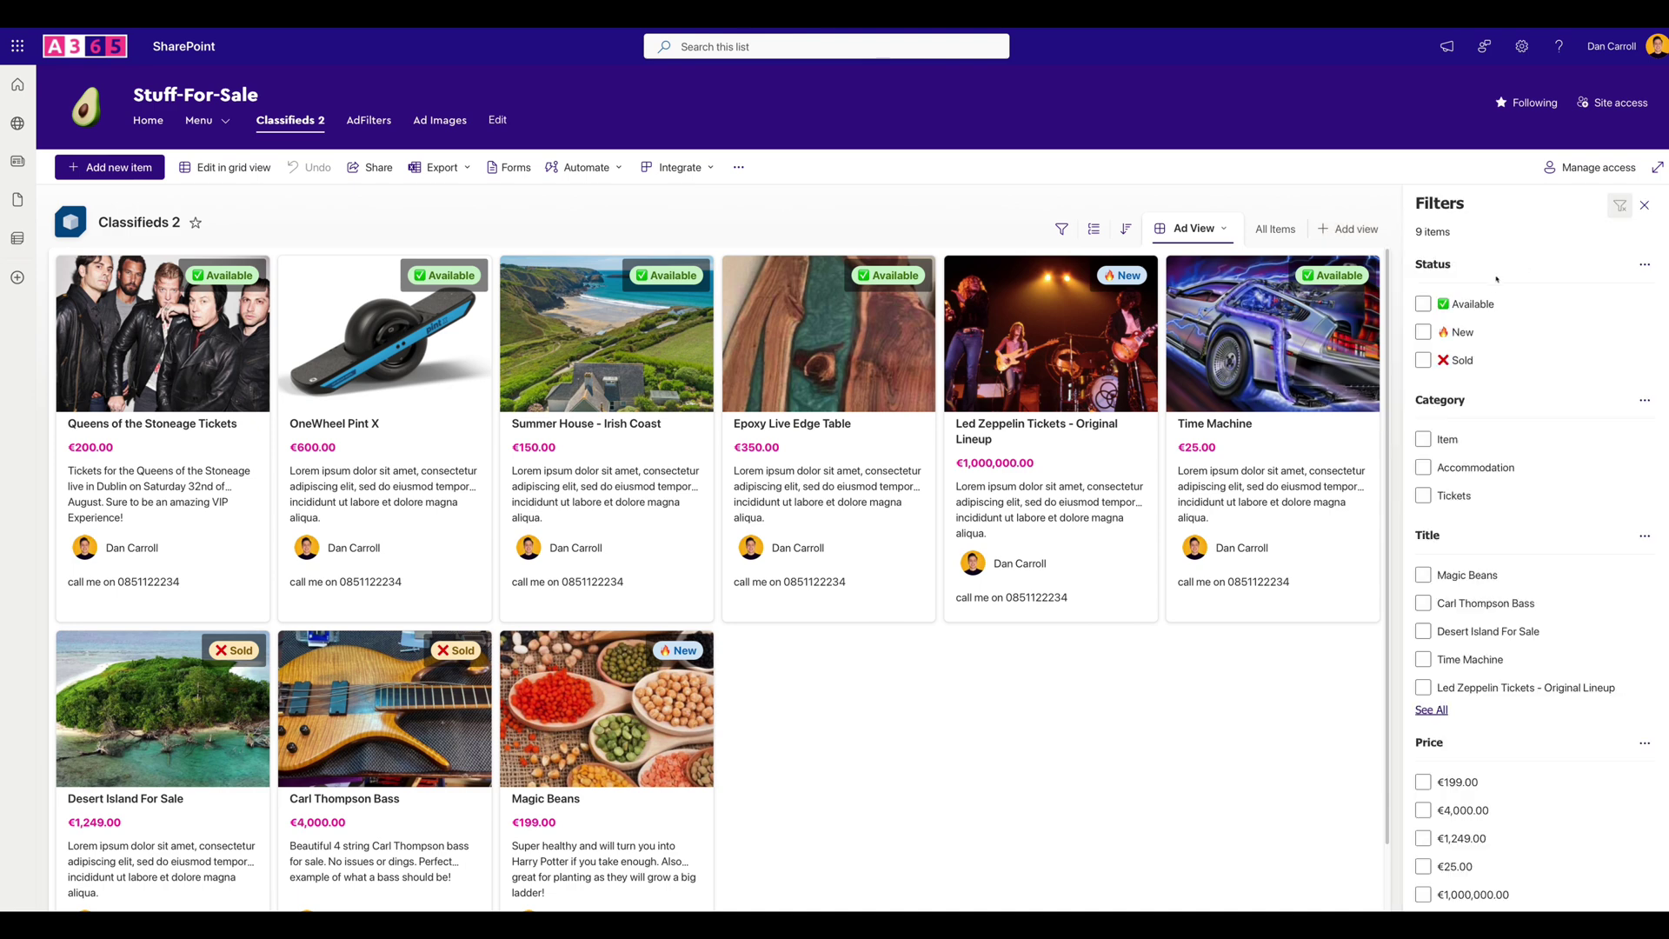
{"action": "left_click", "coordinate": [1423, 305]}
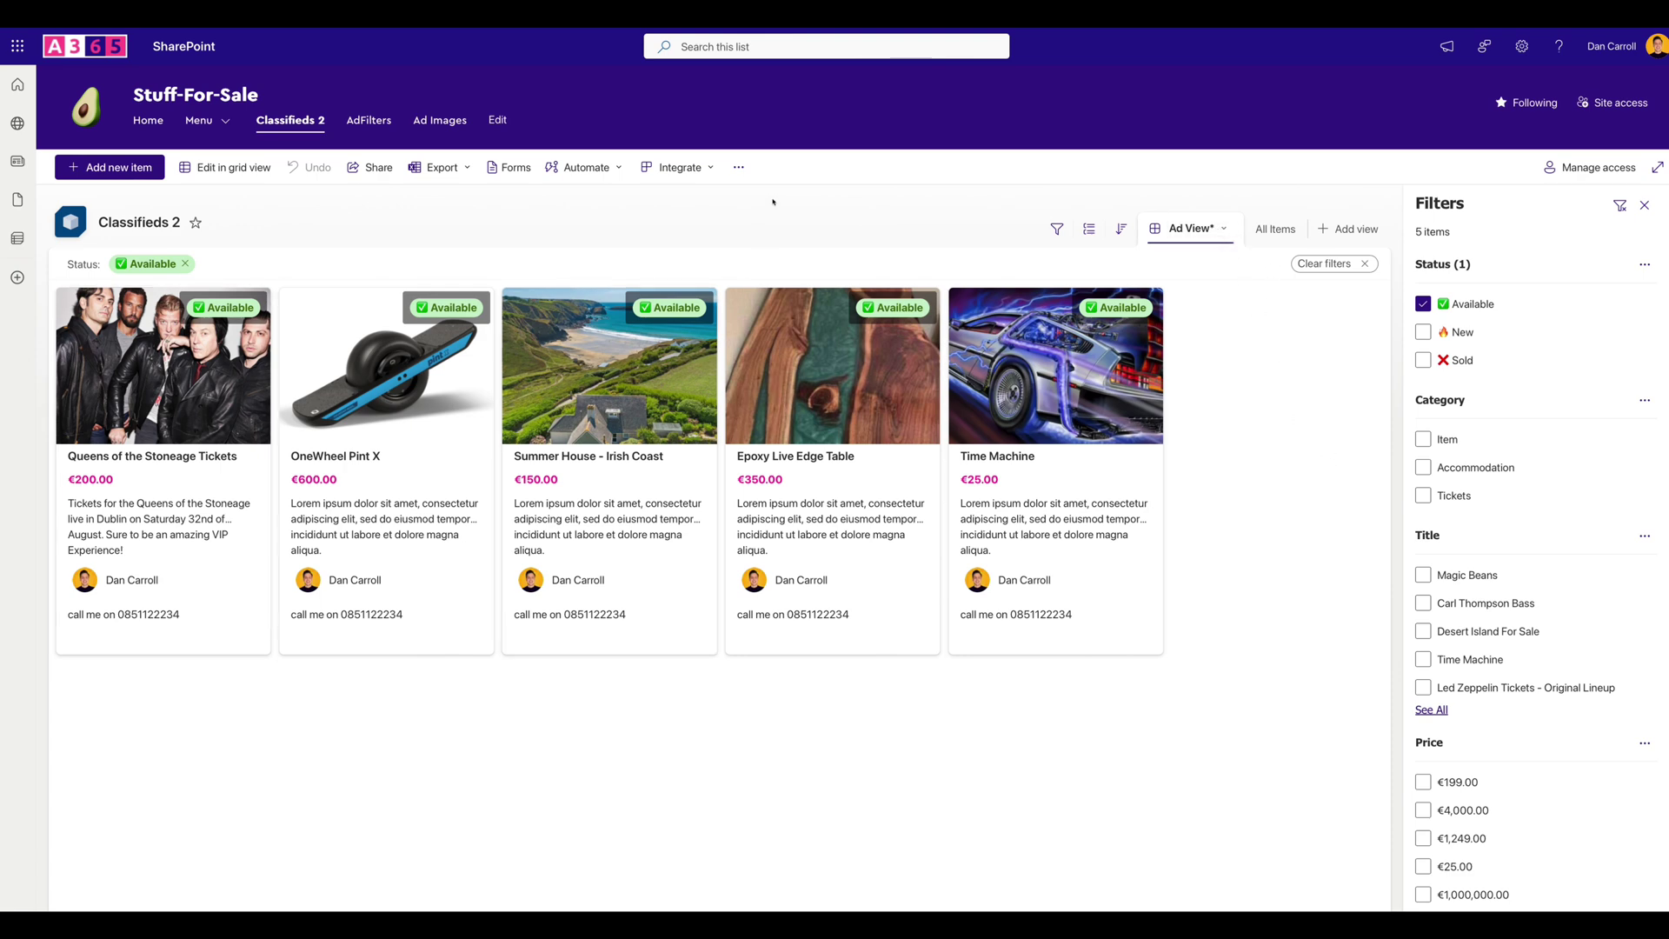
{"action": "left_click", "coordinate": [1192, 228]}
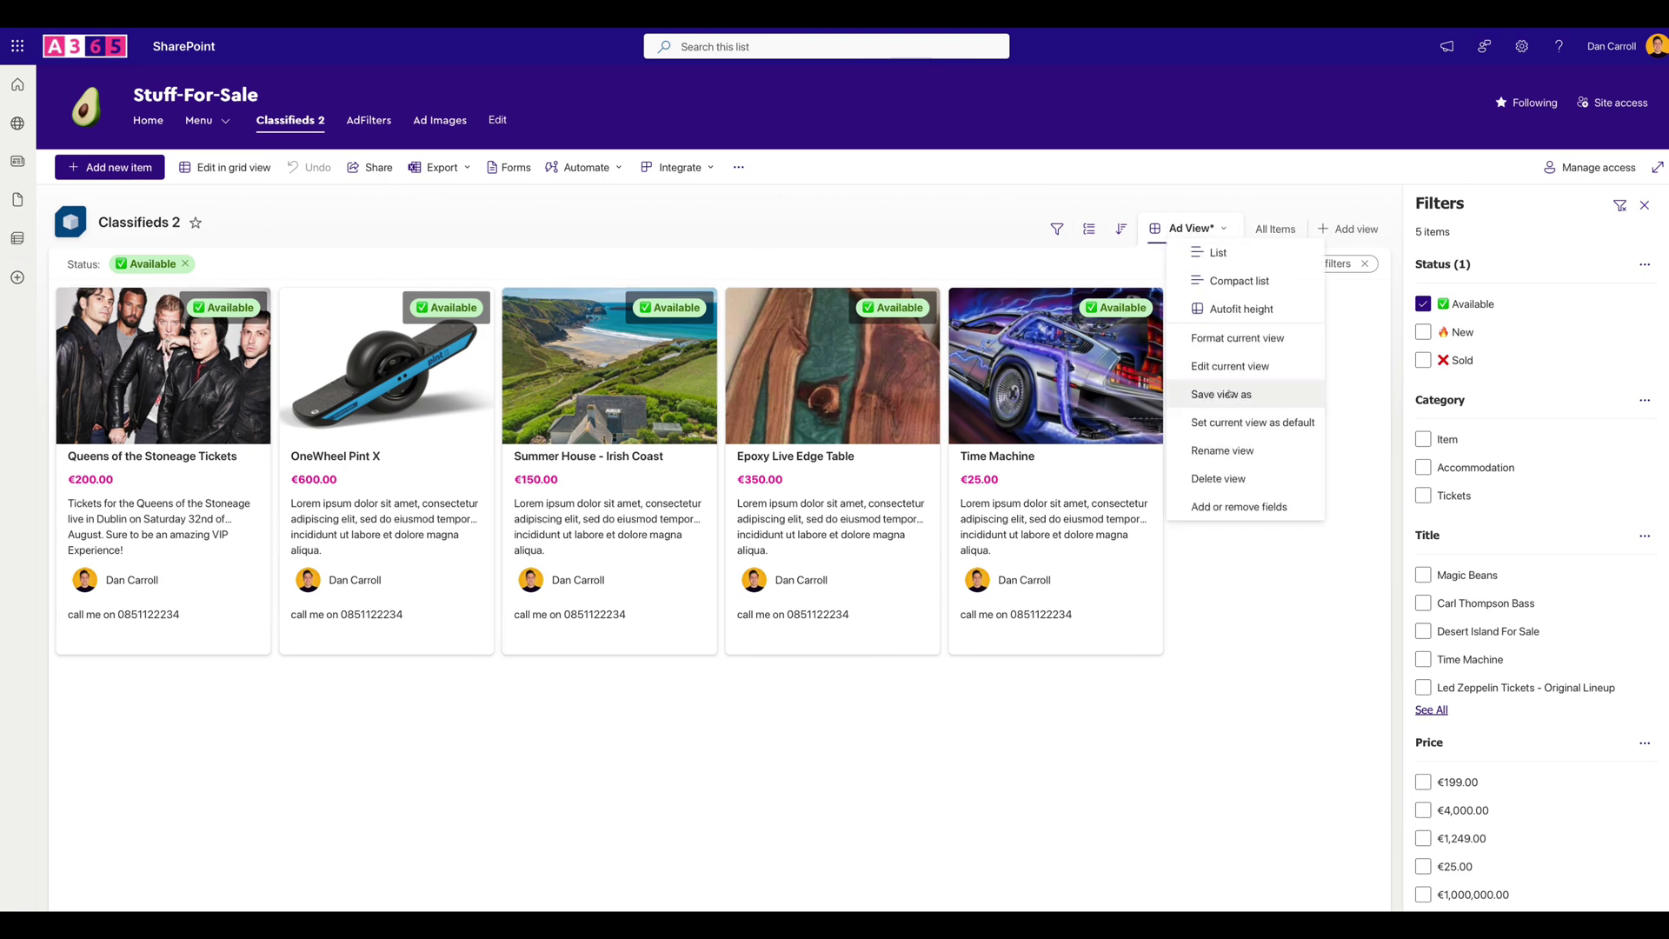
{"action": "left_click", "coordinate": [1230, 395]}
{"action": "left_click", "coordinate": [828, 531]}
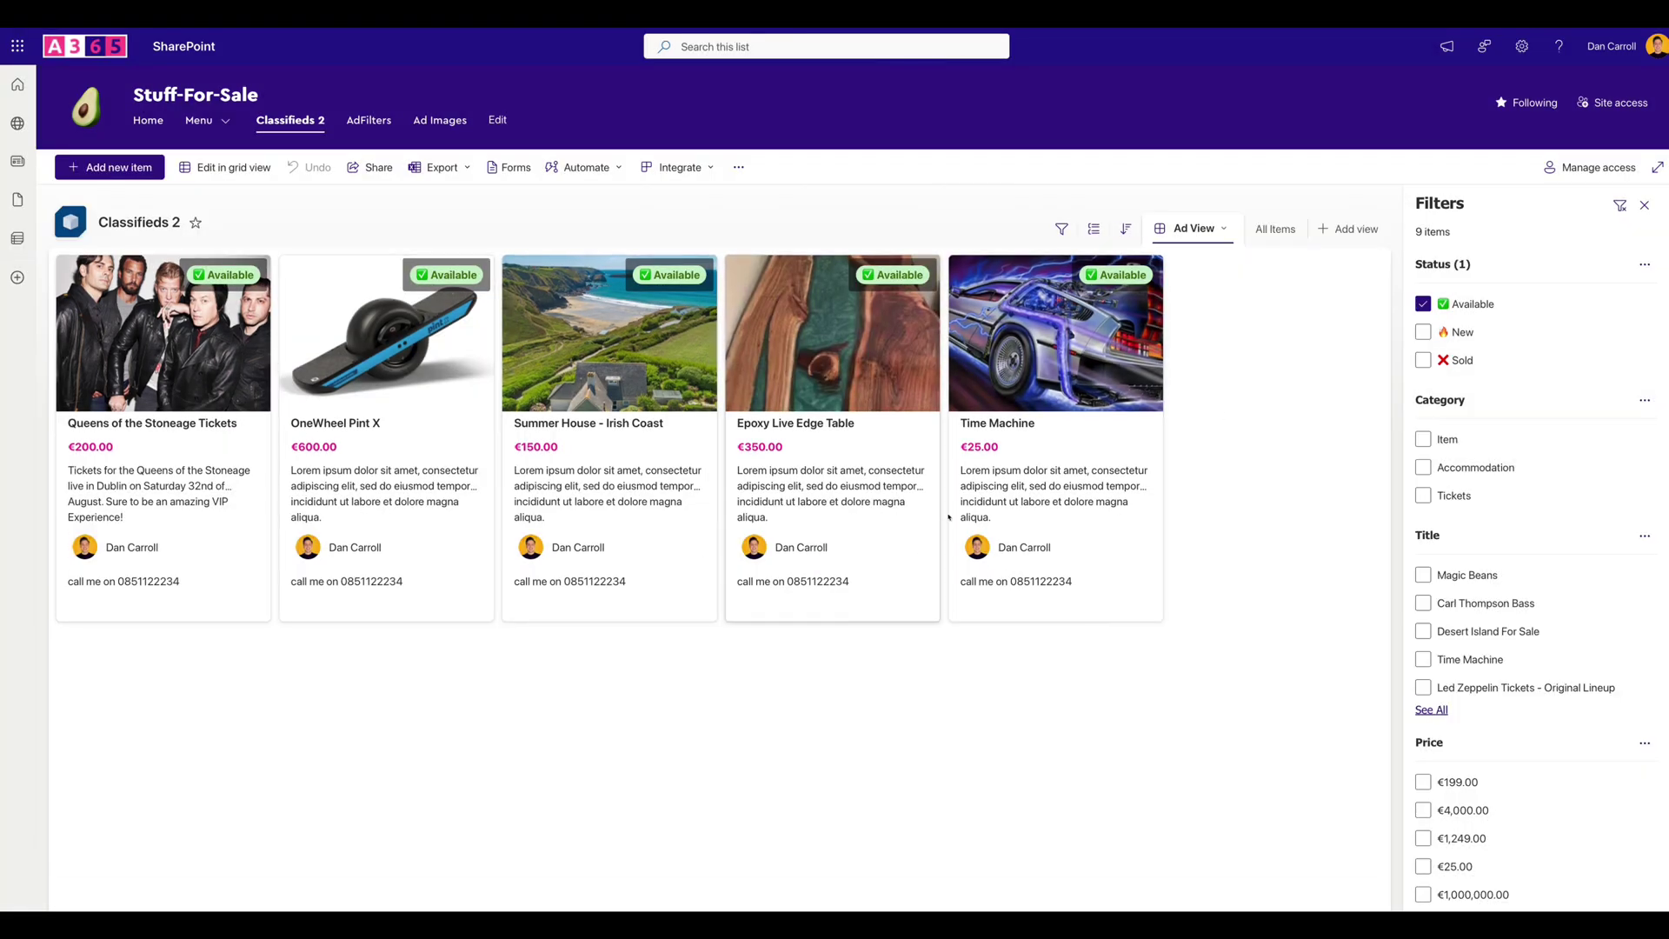
{"action": "left_click", "coordinate": [1644, 206]}
{"action": "left_click", "coordinate": [1548, 229]}
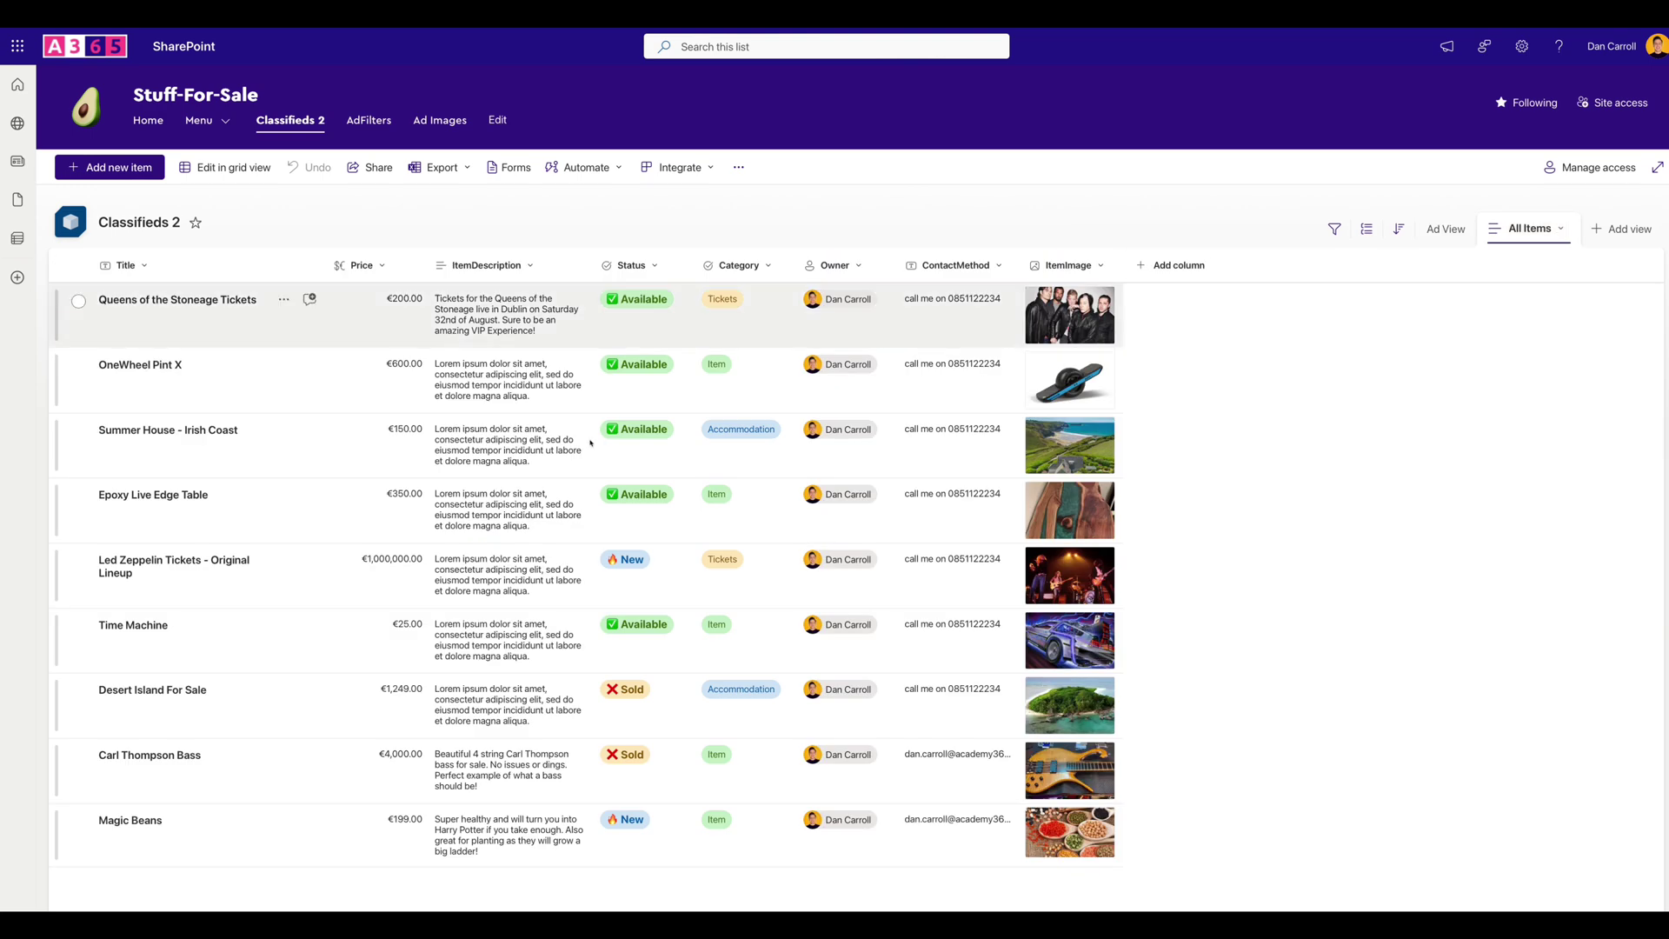
{"action": "left_click", "coordinate": [1442, 231]}
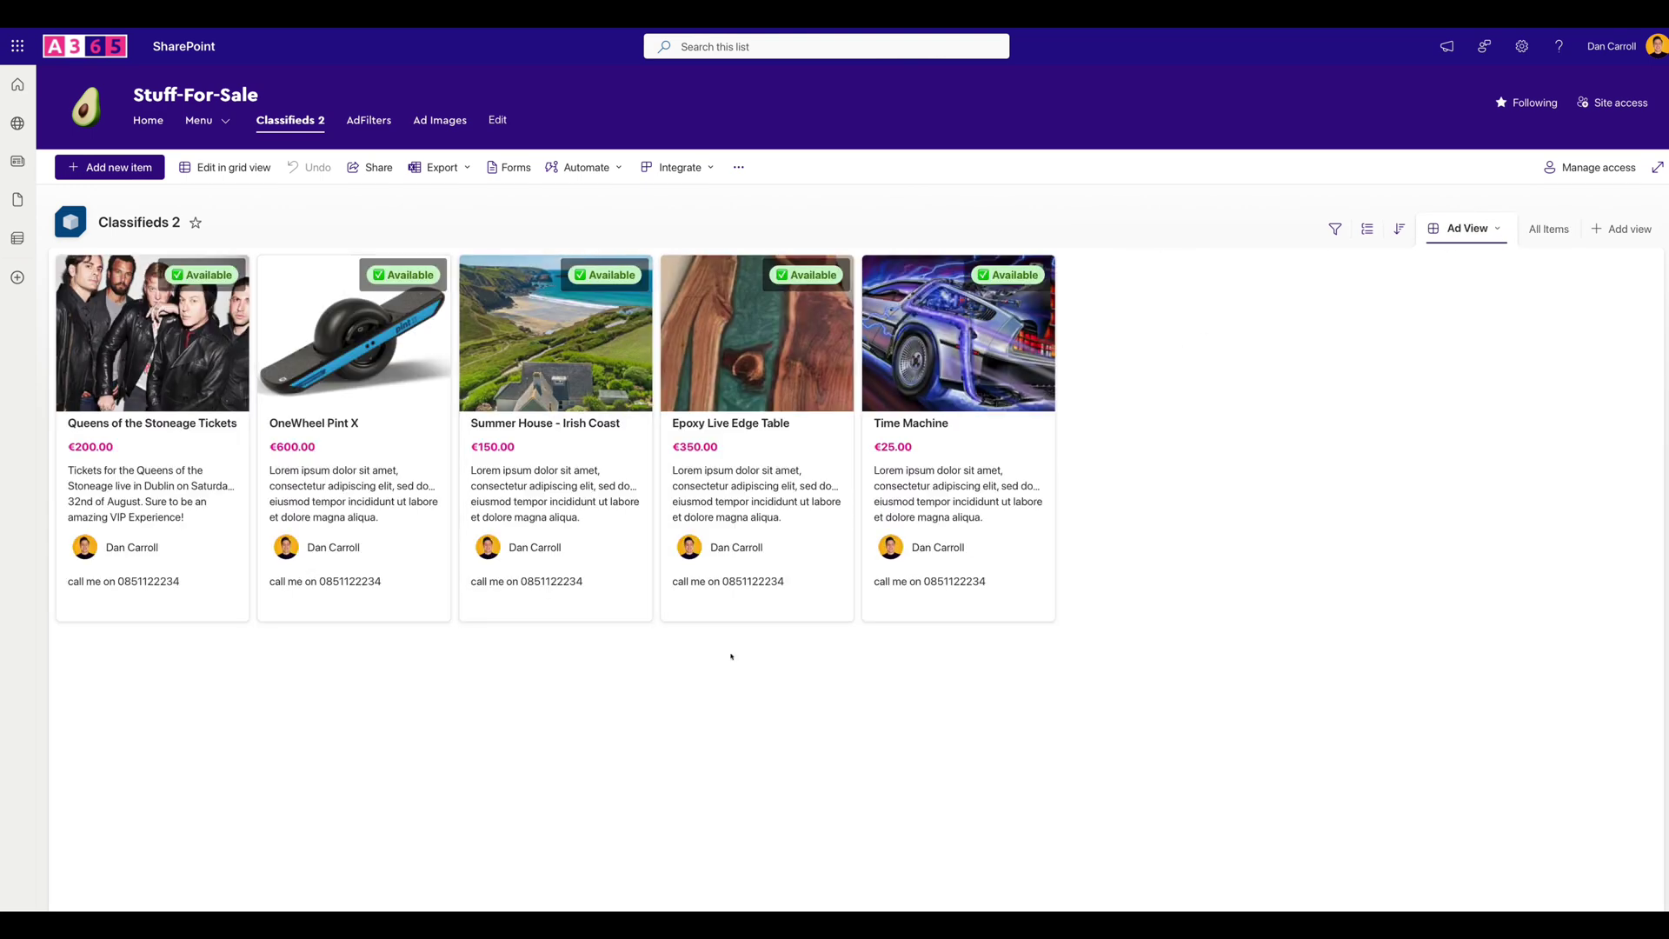